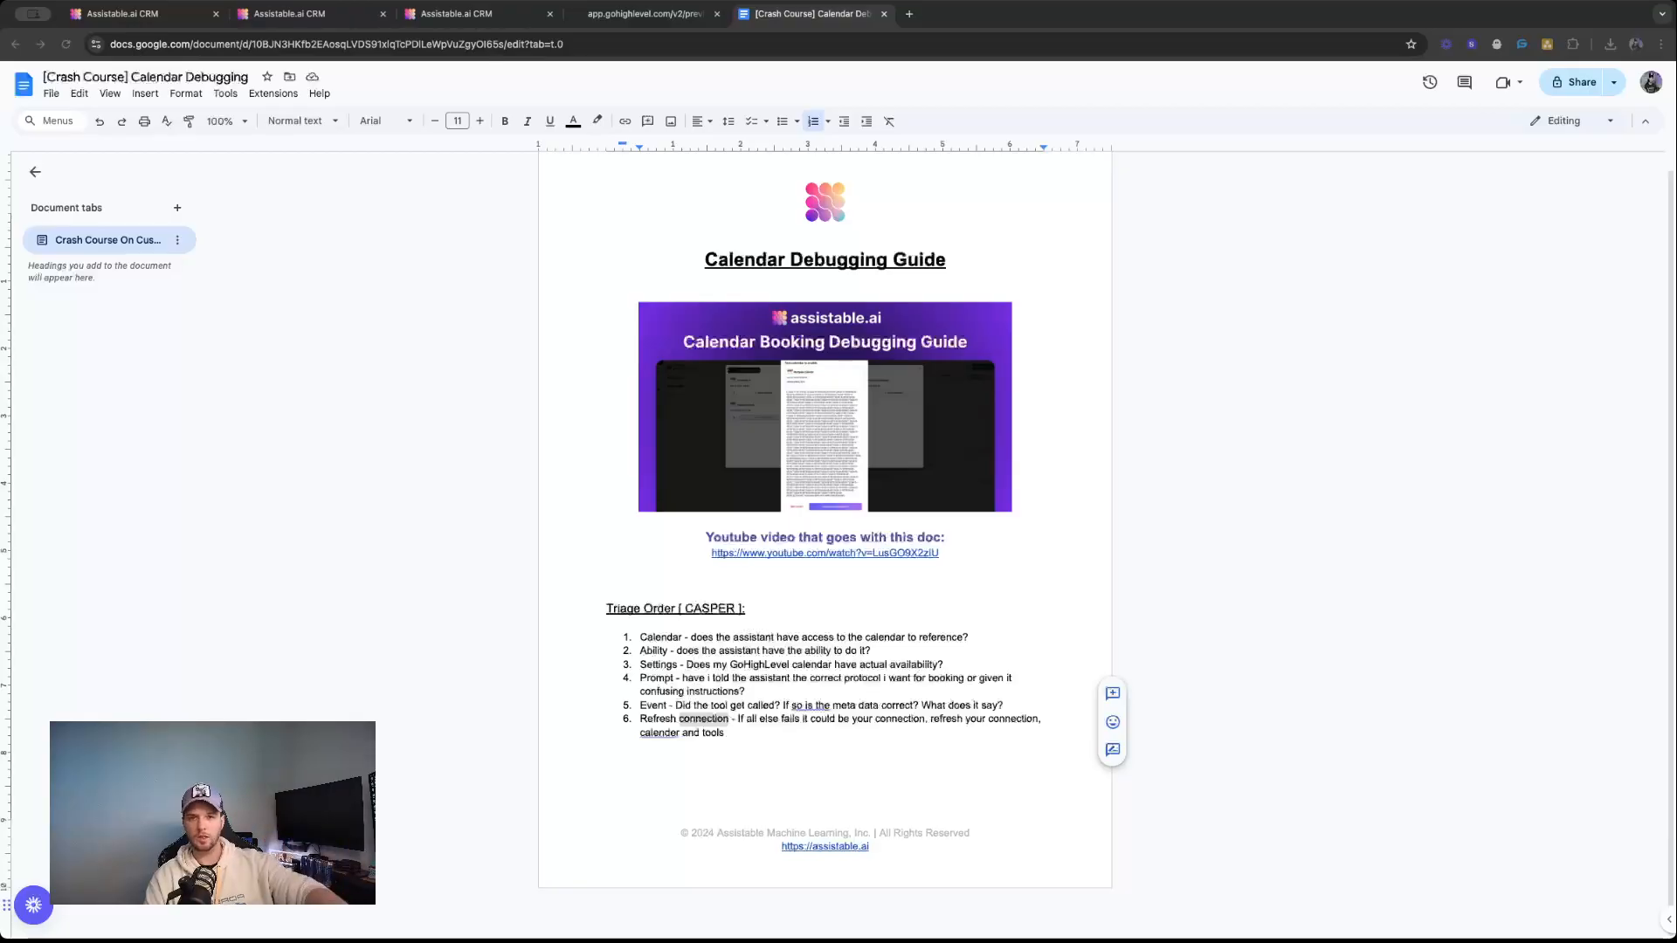
Review the CASPER triage order in the Calendar Debugging Guide, highlighting the acronym and the Calendar check.
click(1028, 651)
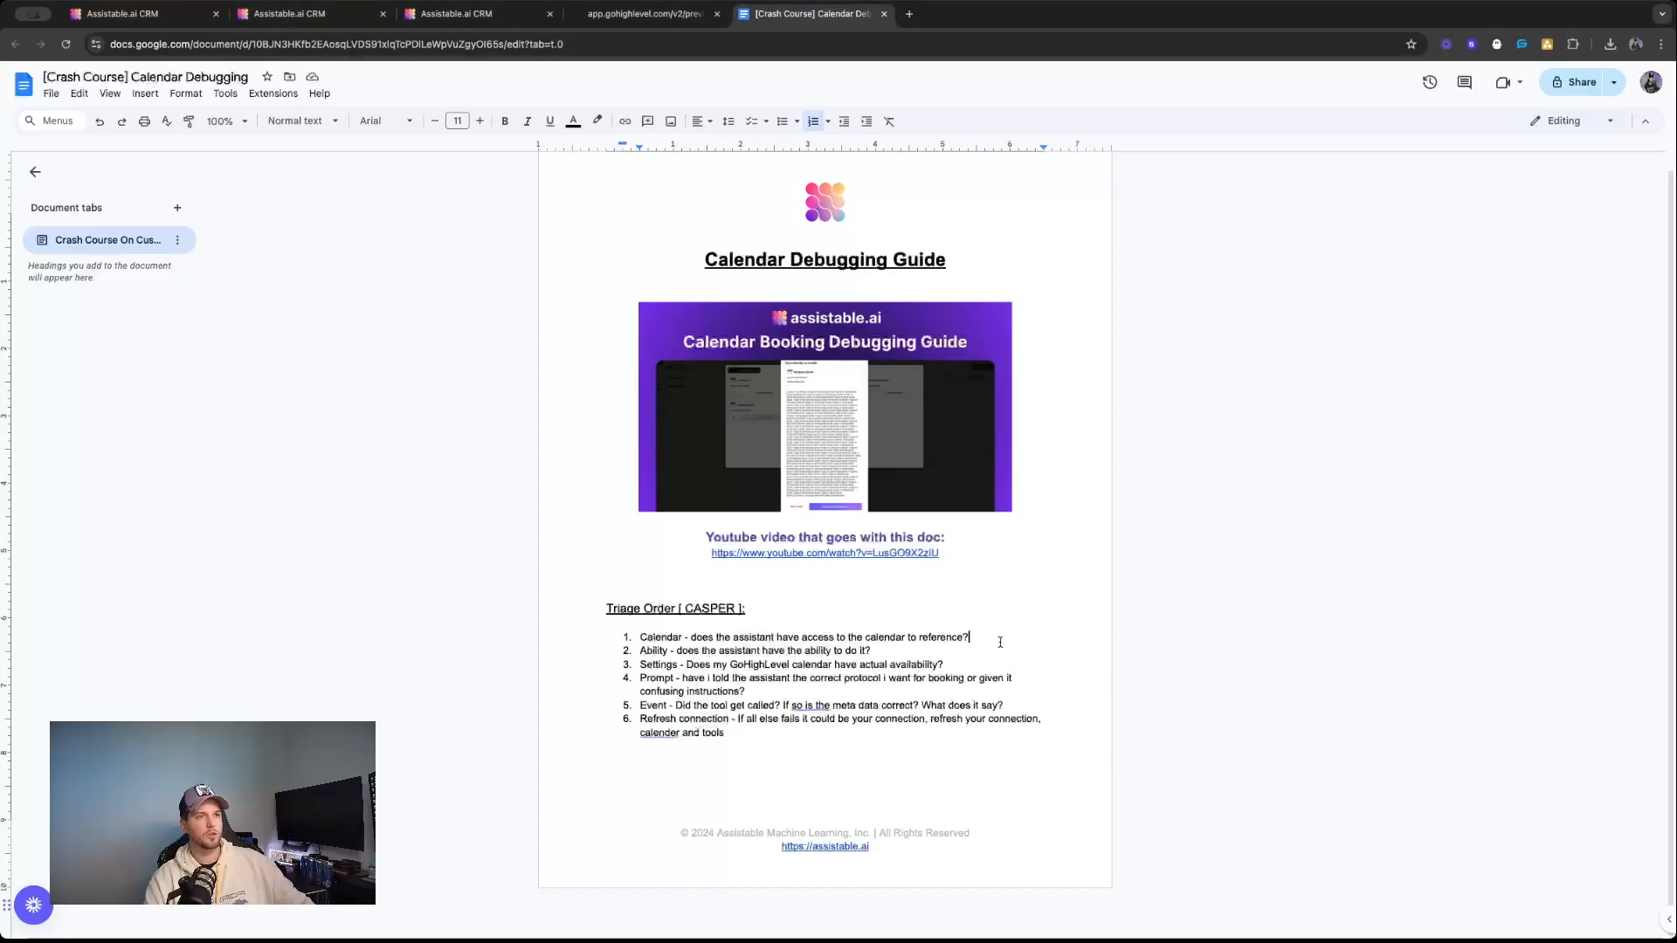
drag(684, 609, 732, 612)
click(705, 609)
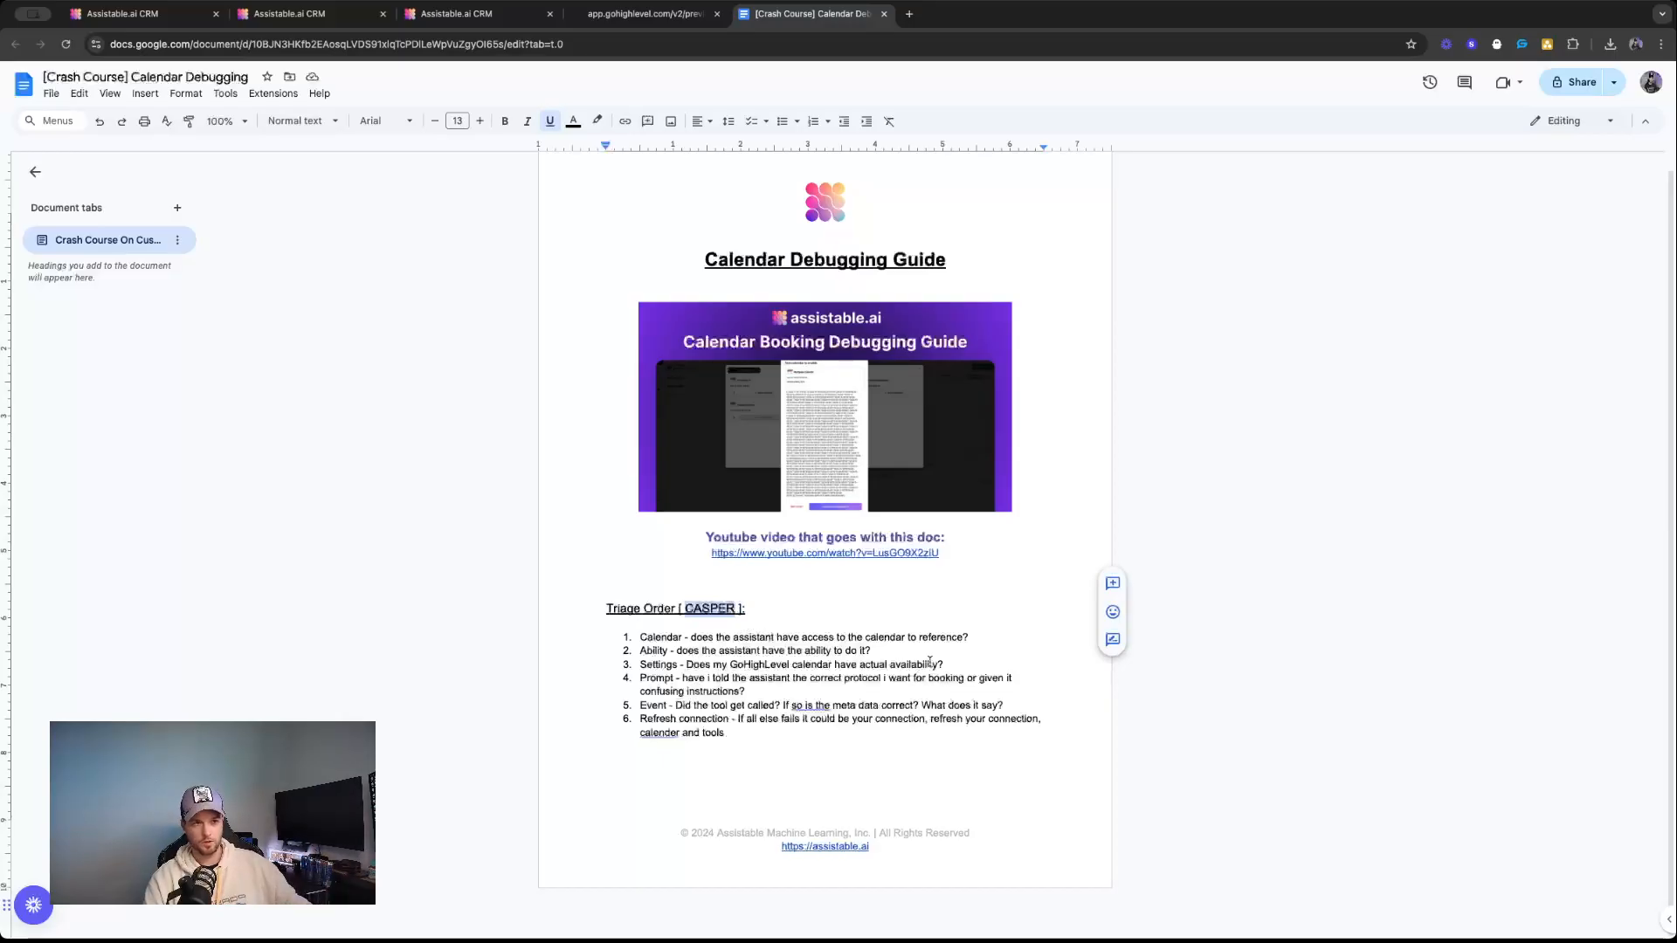
double_click(660, 638)
click(787, 638)
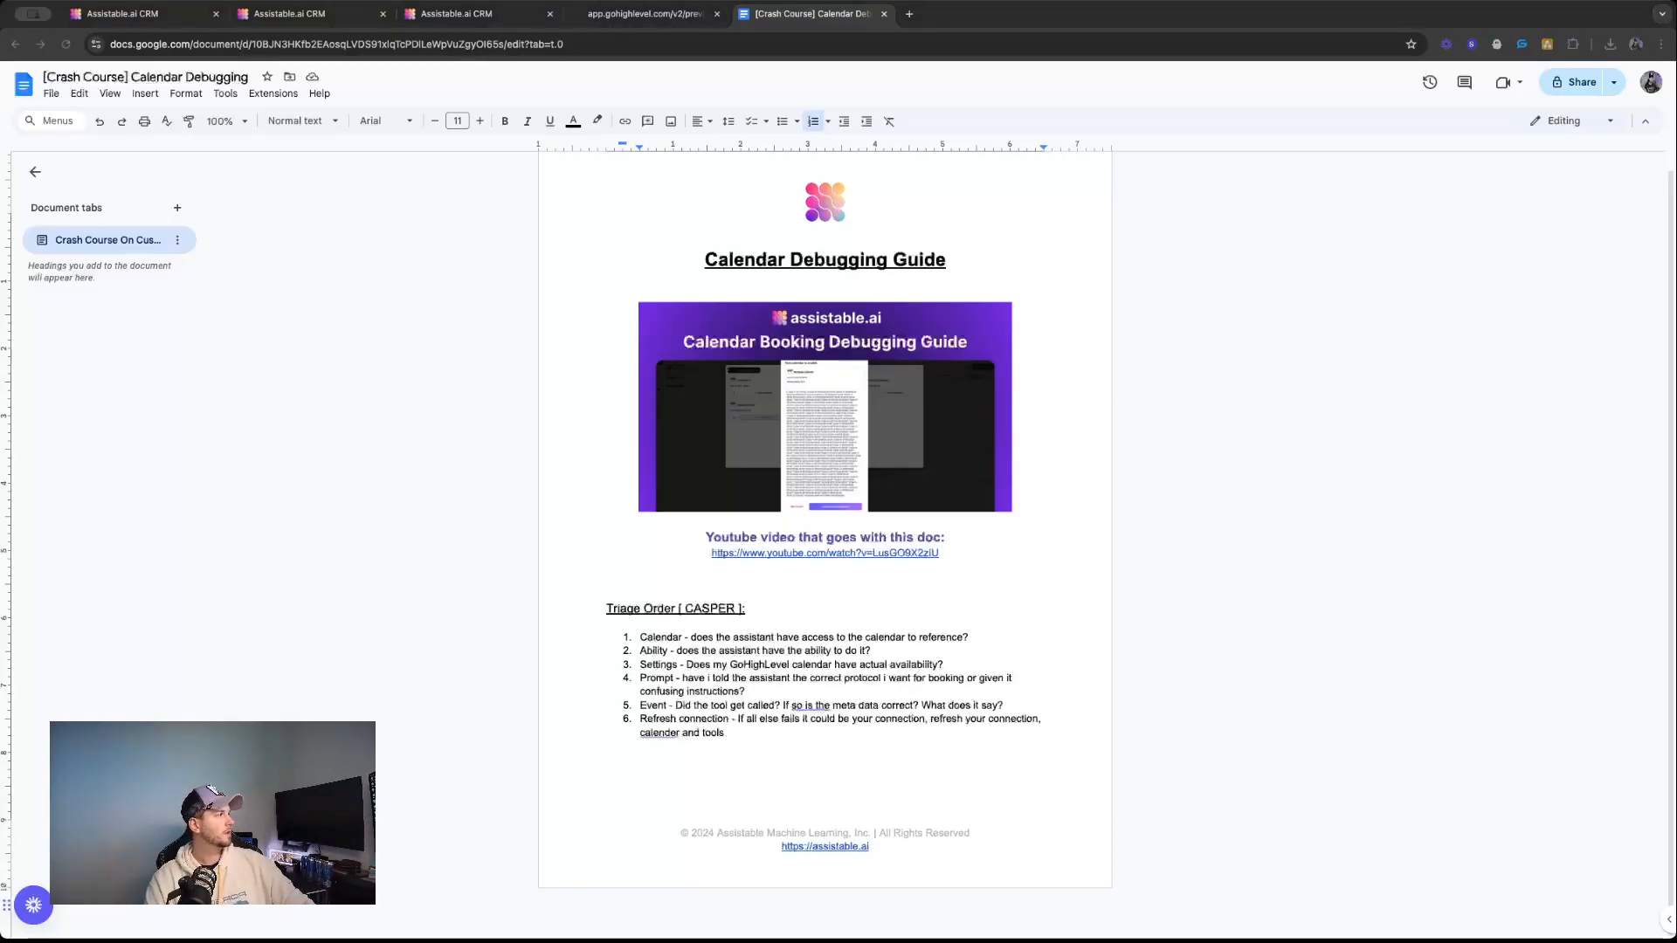
Switch to Assistable.ai CRM and examine the guest visitor's test chat, contact record, AI Portal conversation and server logs.
click(651, 18)
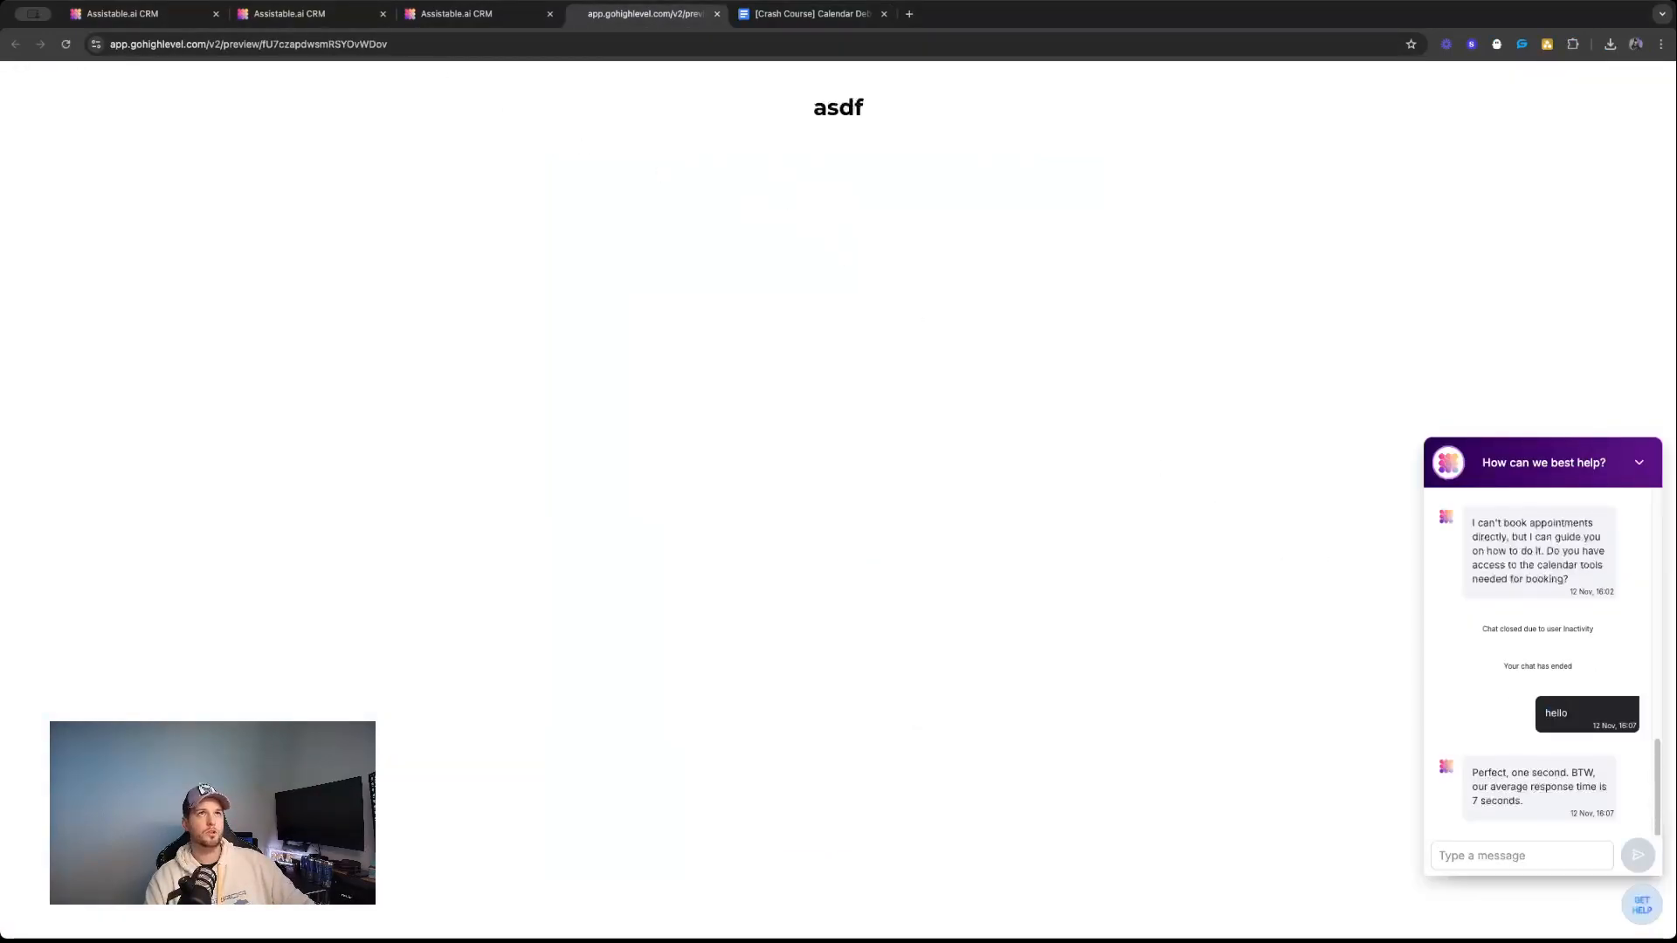
click(323, 13)
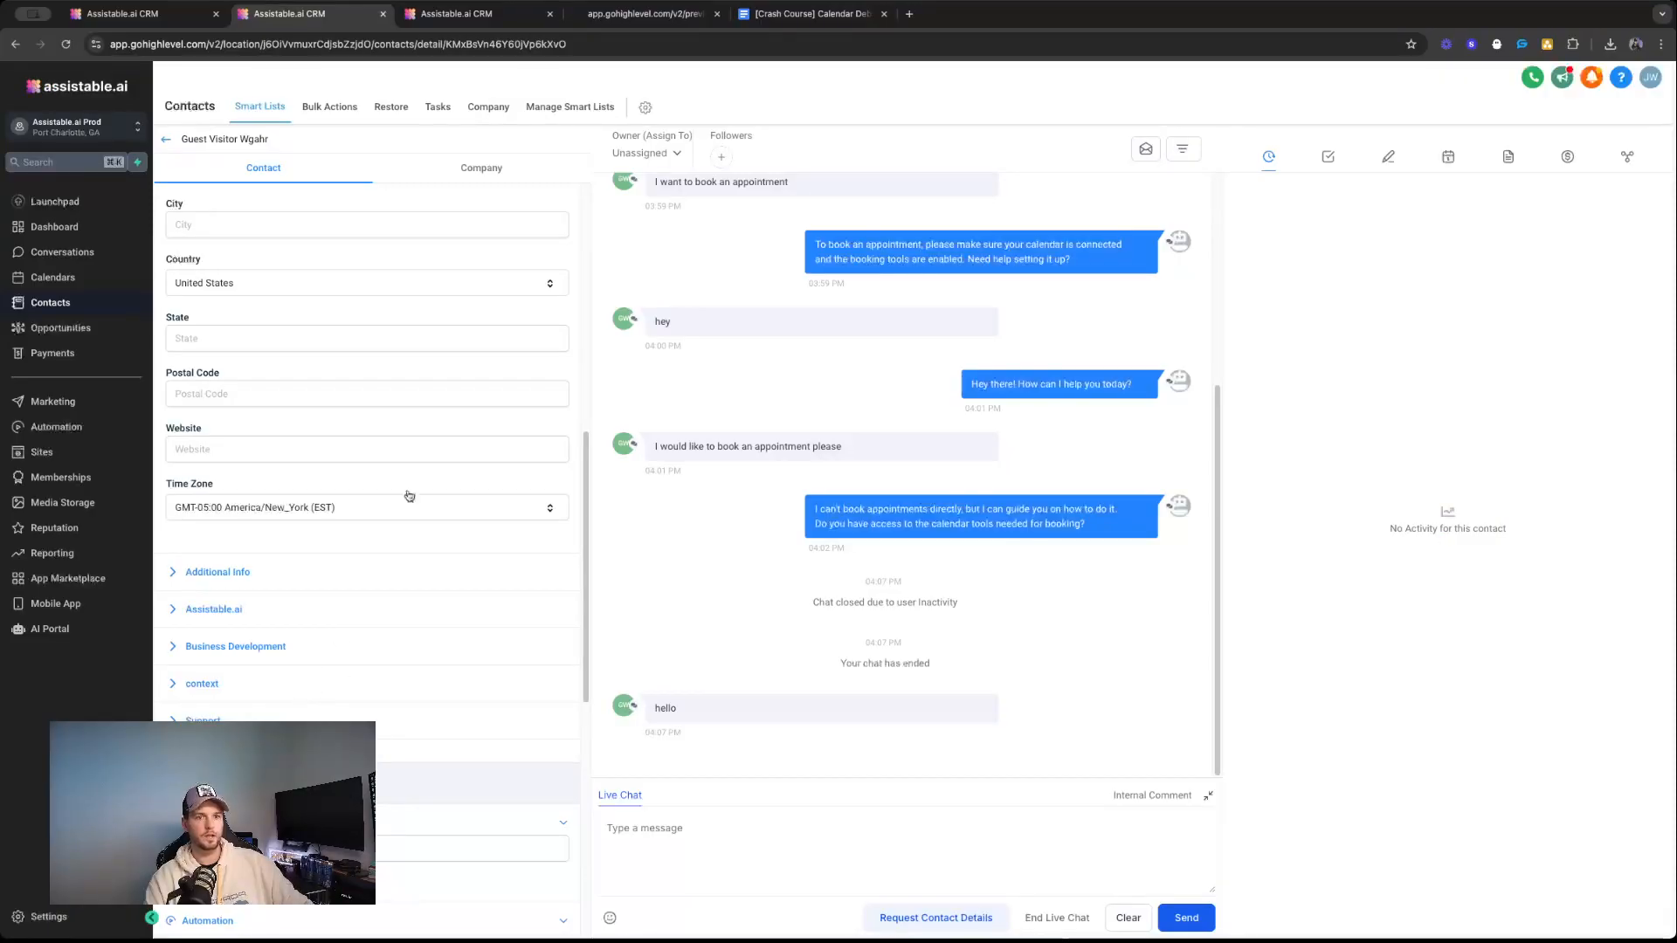
click(462, 12)
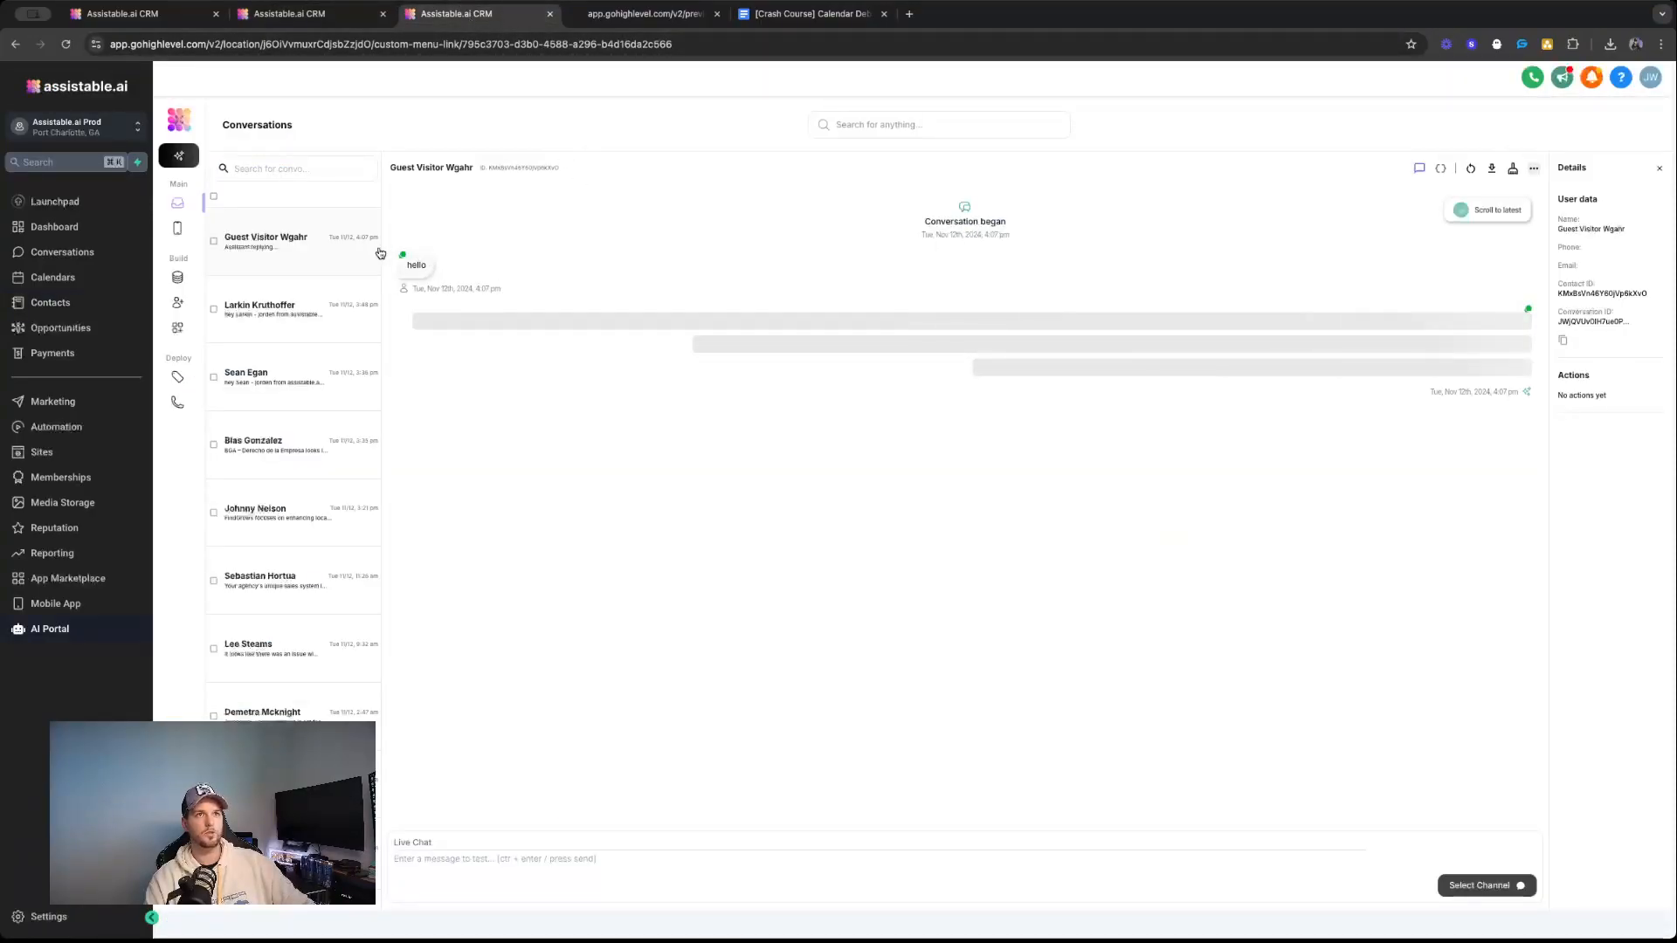
click(177, 303)
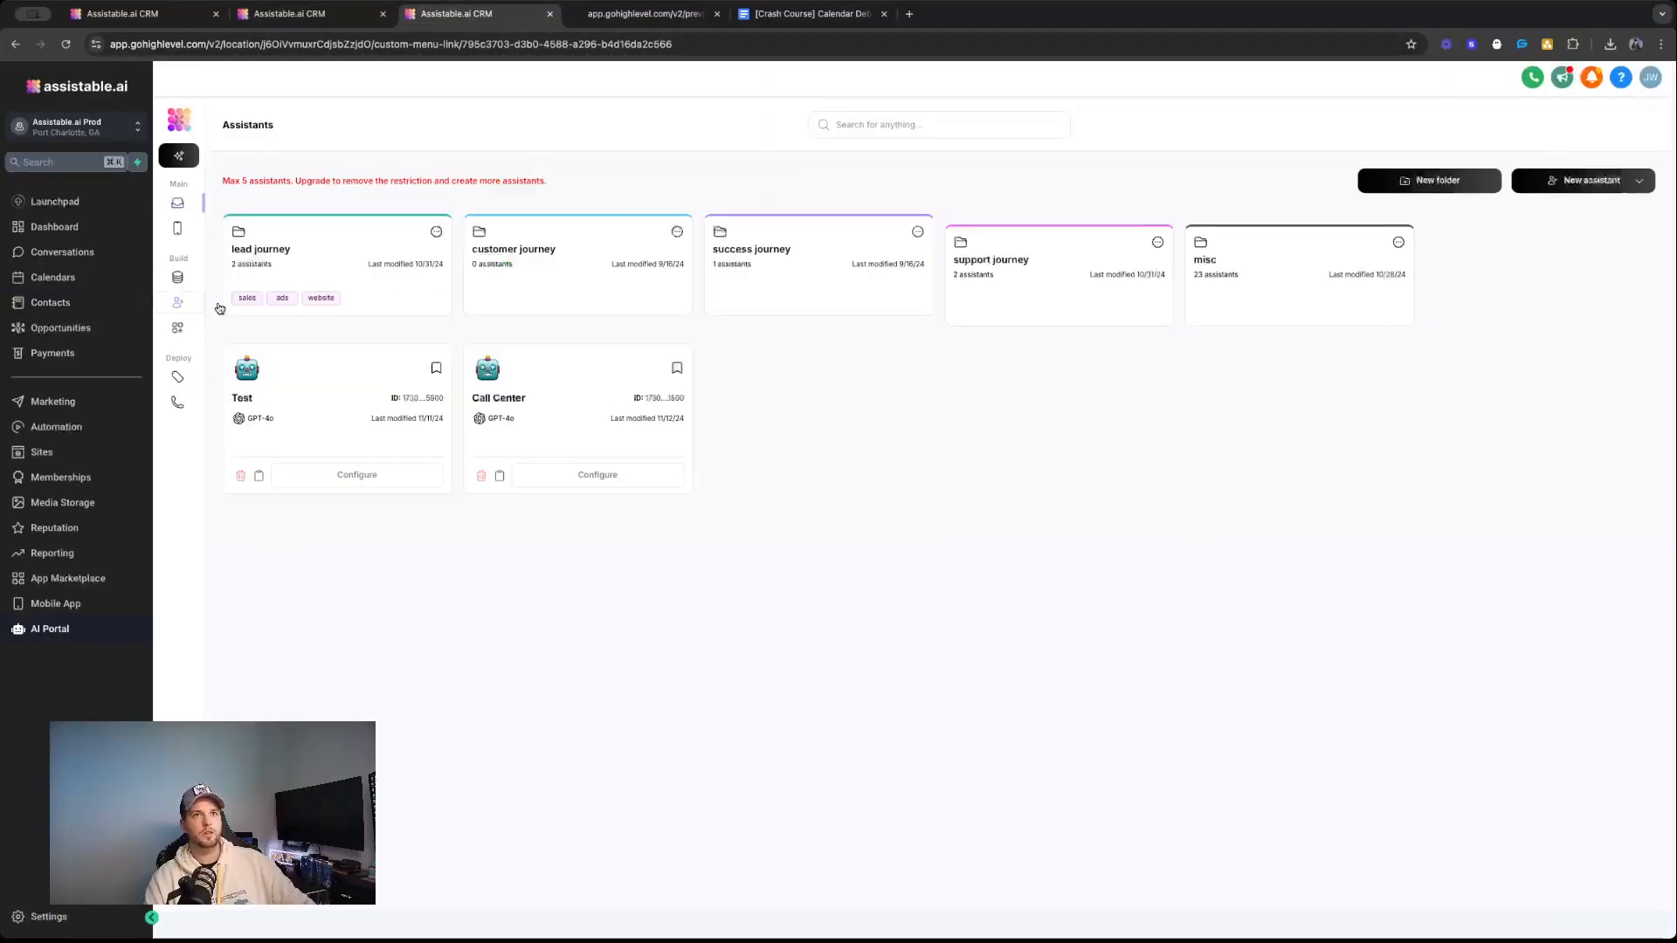
click(177, 202)
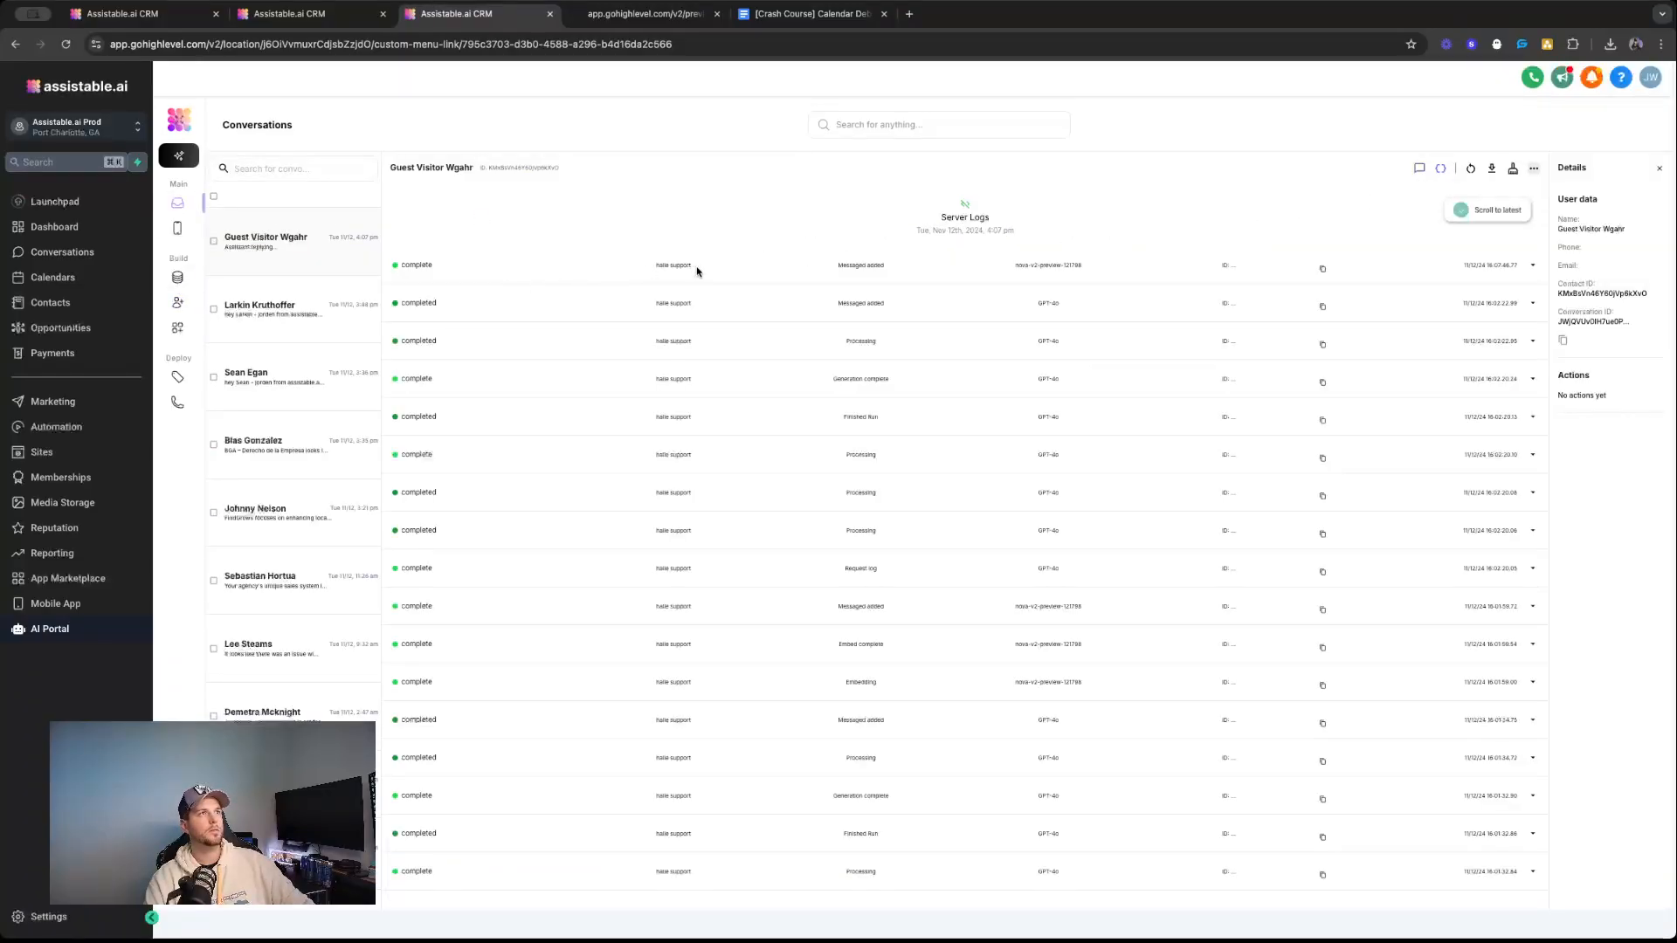
click(177, 302)
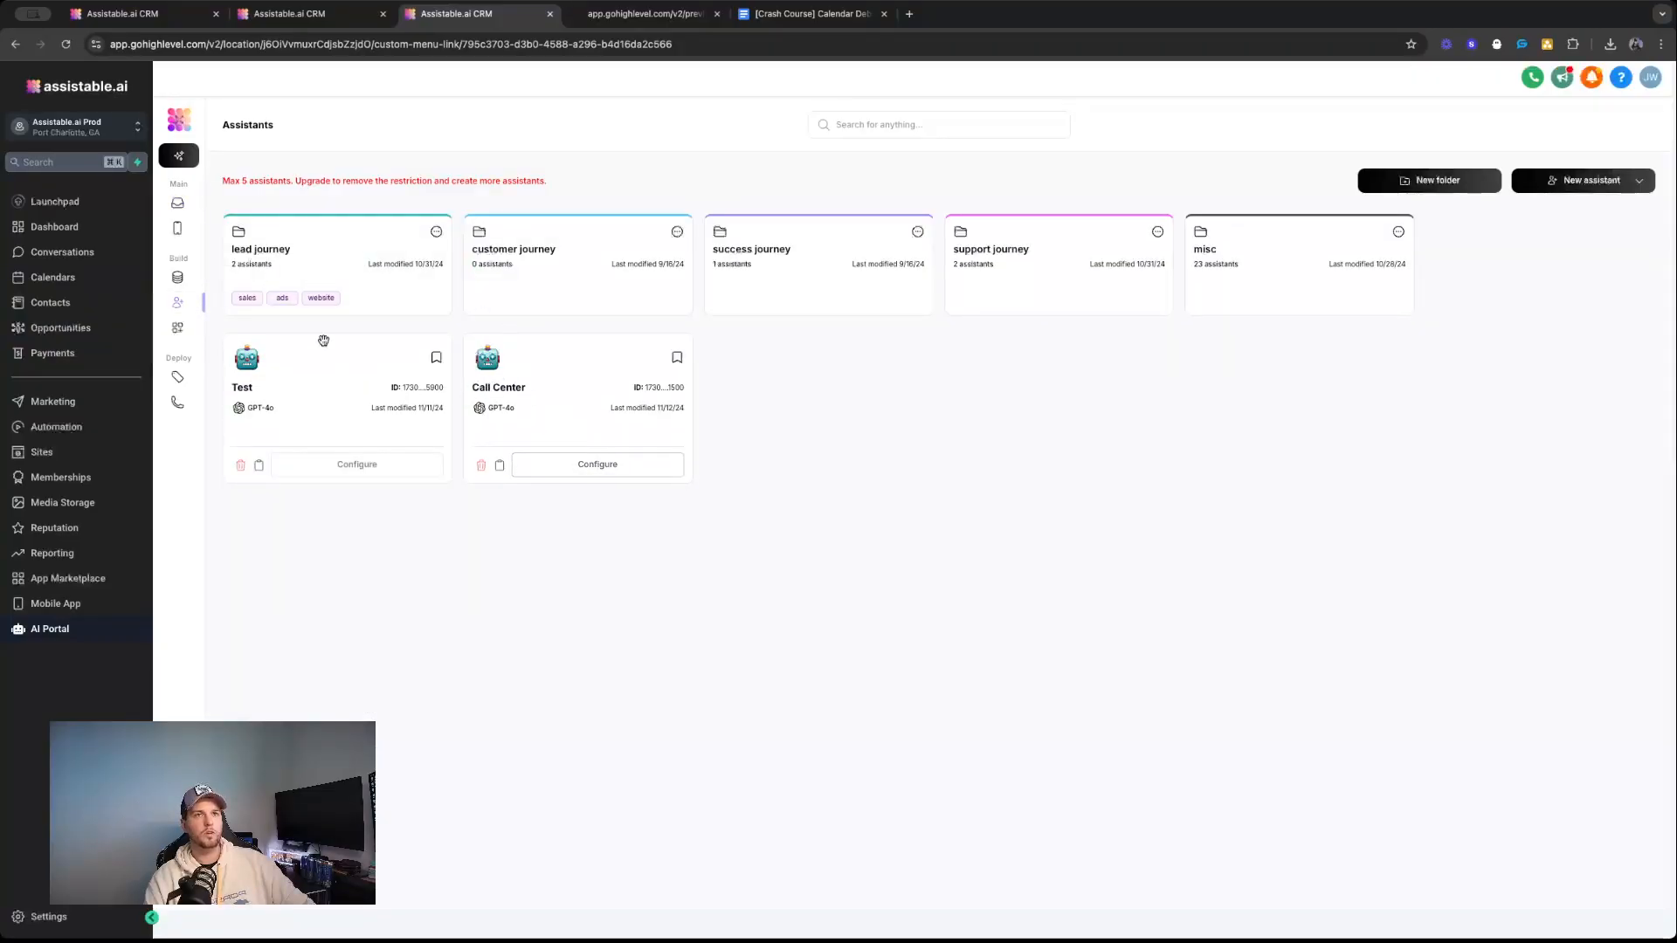
click(178, 203)
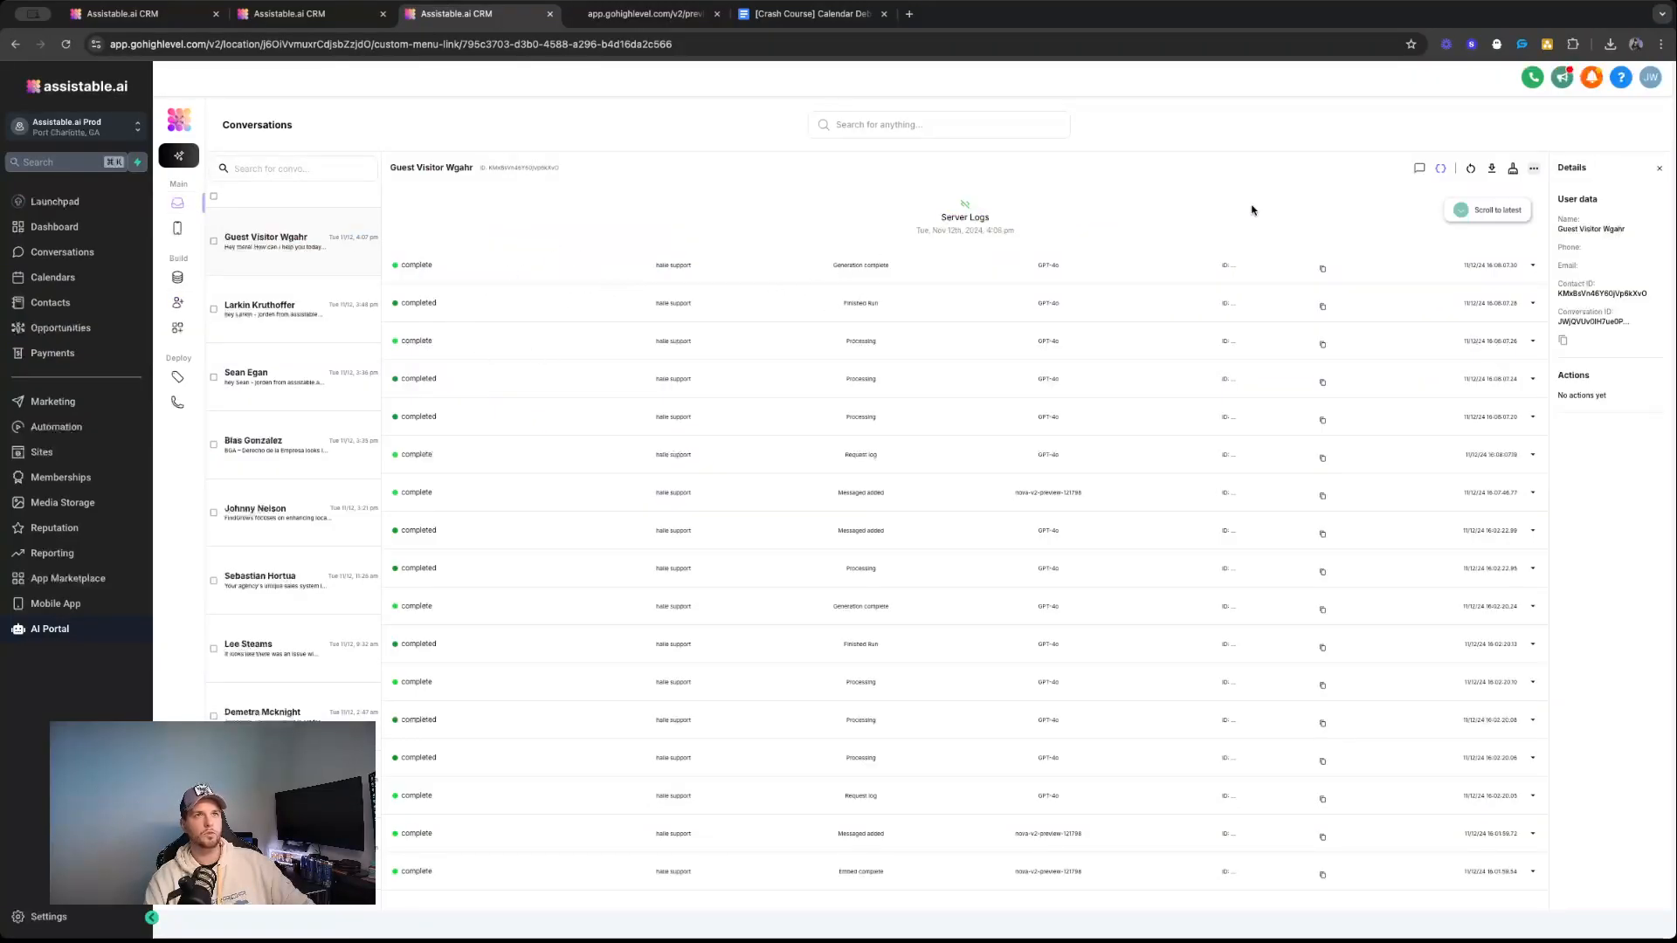
click(1419, 169)
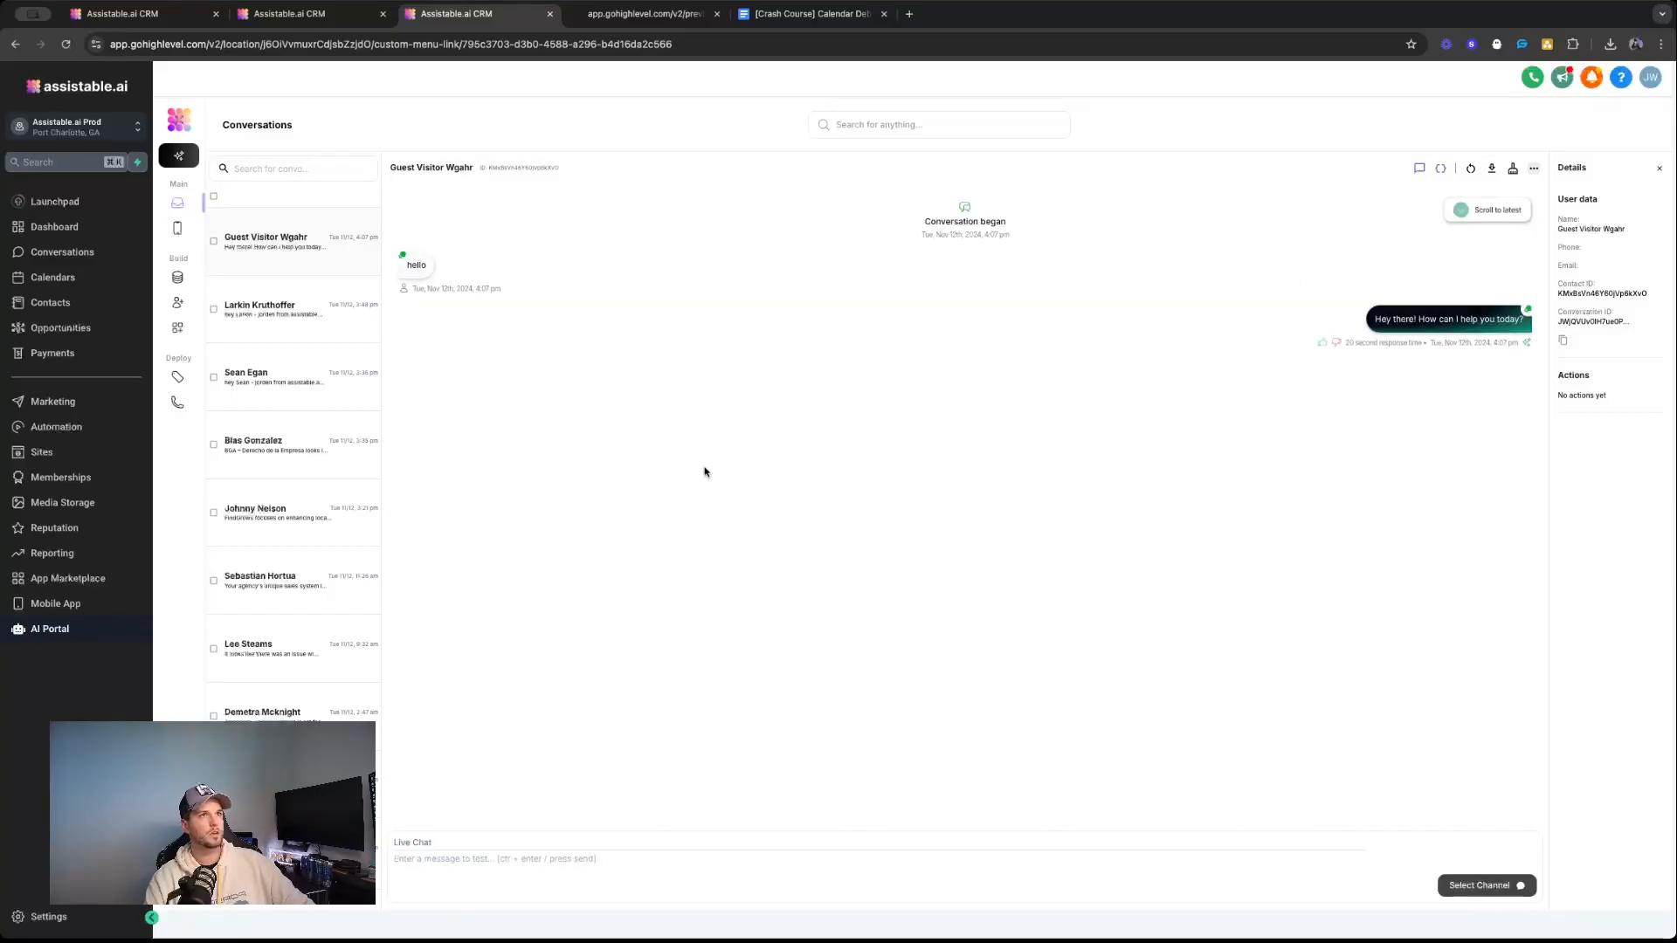
Open the Call Center assistant's configuration and review its system prompt, calendar, and check_availability and book_appointment tools.
click(178, 330)
click(584, 465)
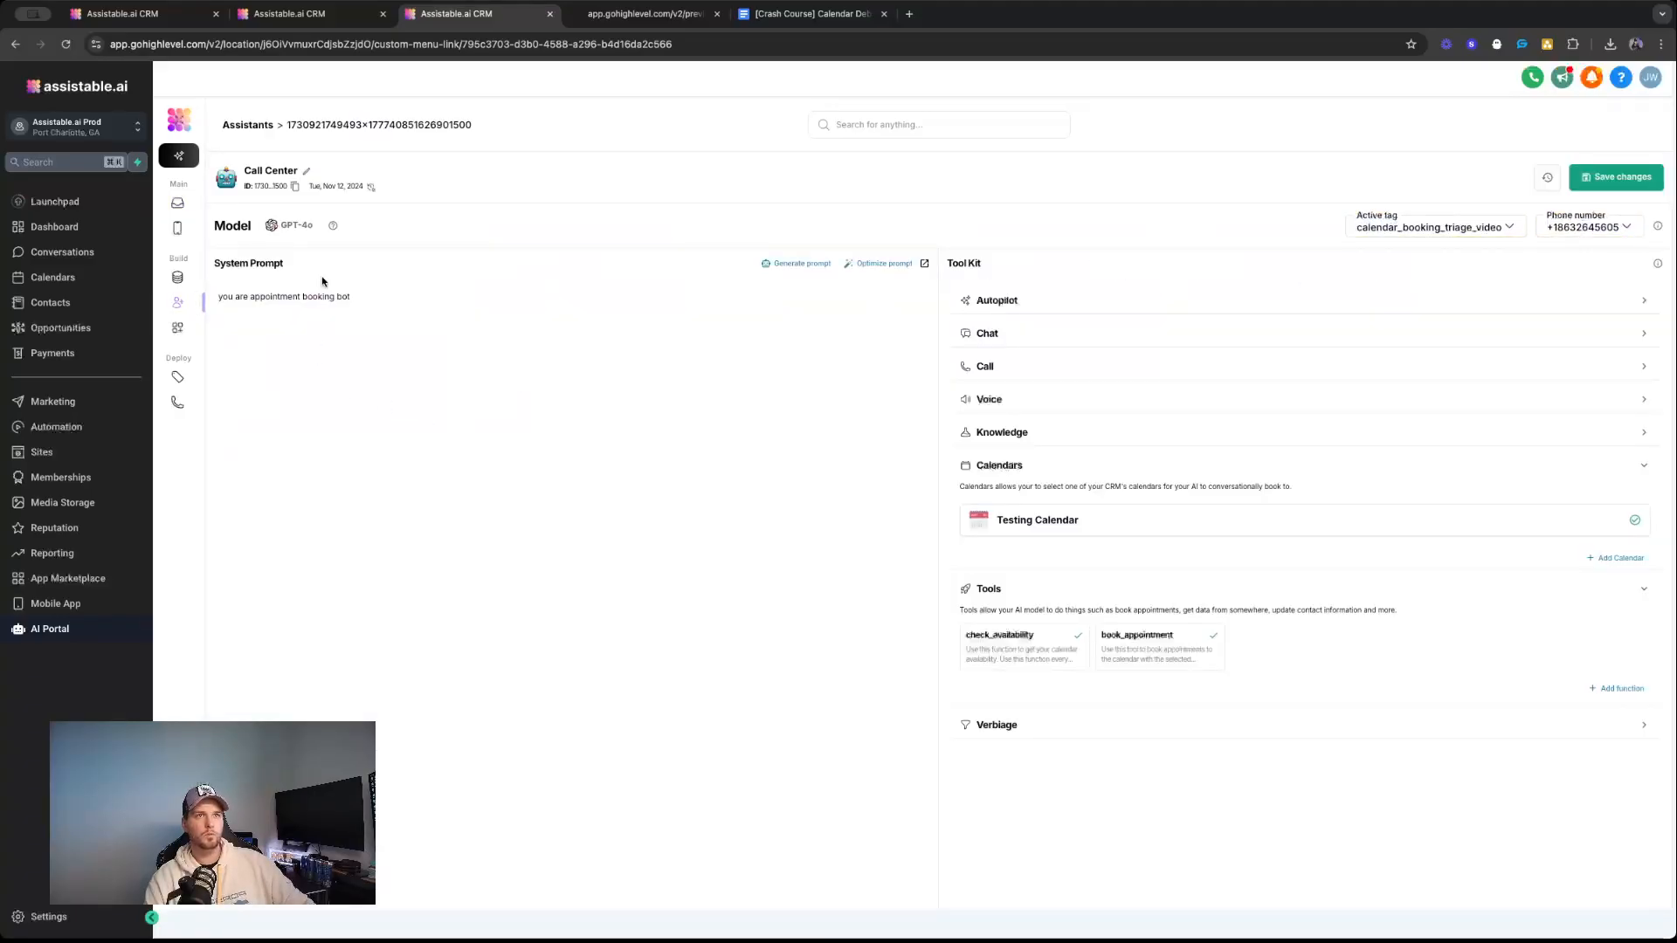
triple_click(321, 297)
triple_click(380, 301)
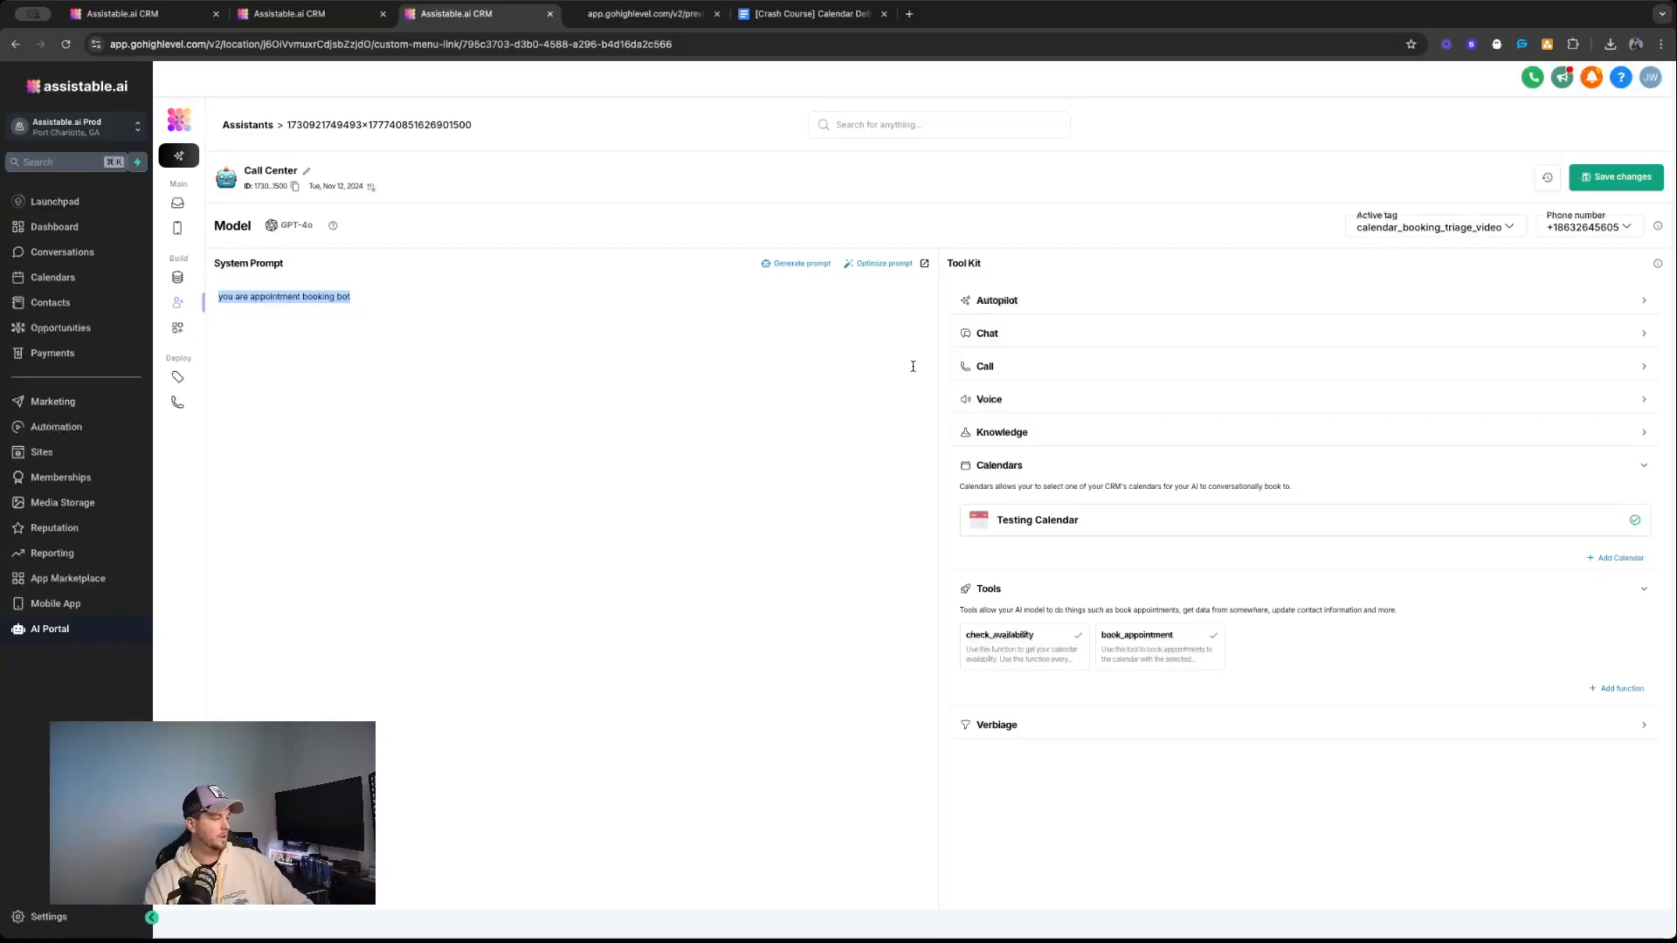
double_click(1012, 636)
double_click(1140, 635)
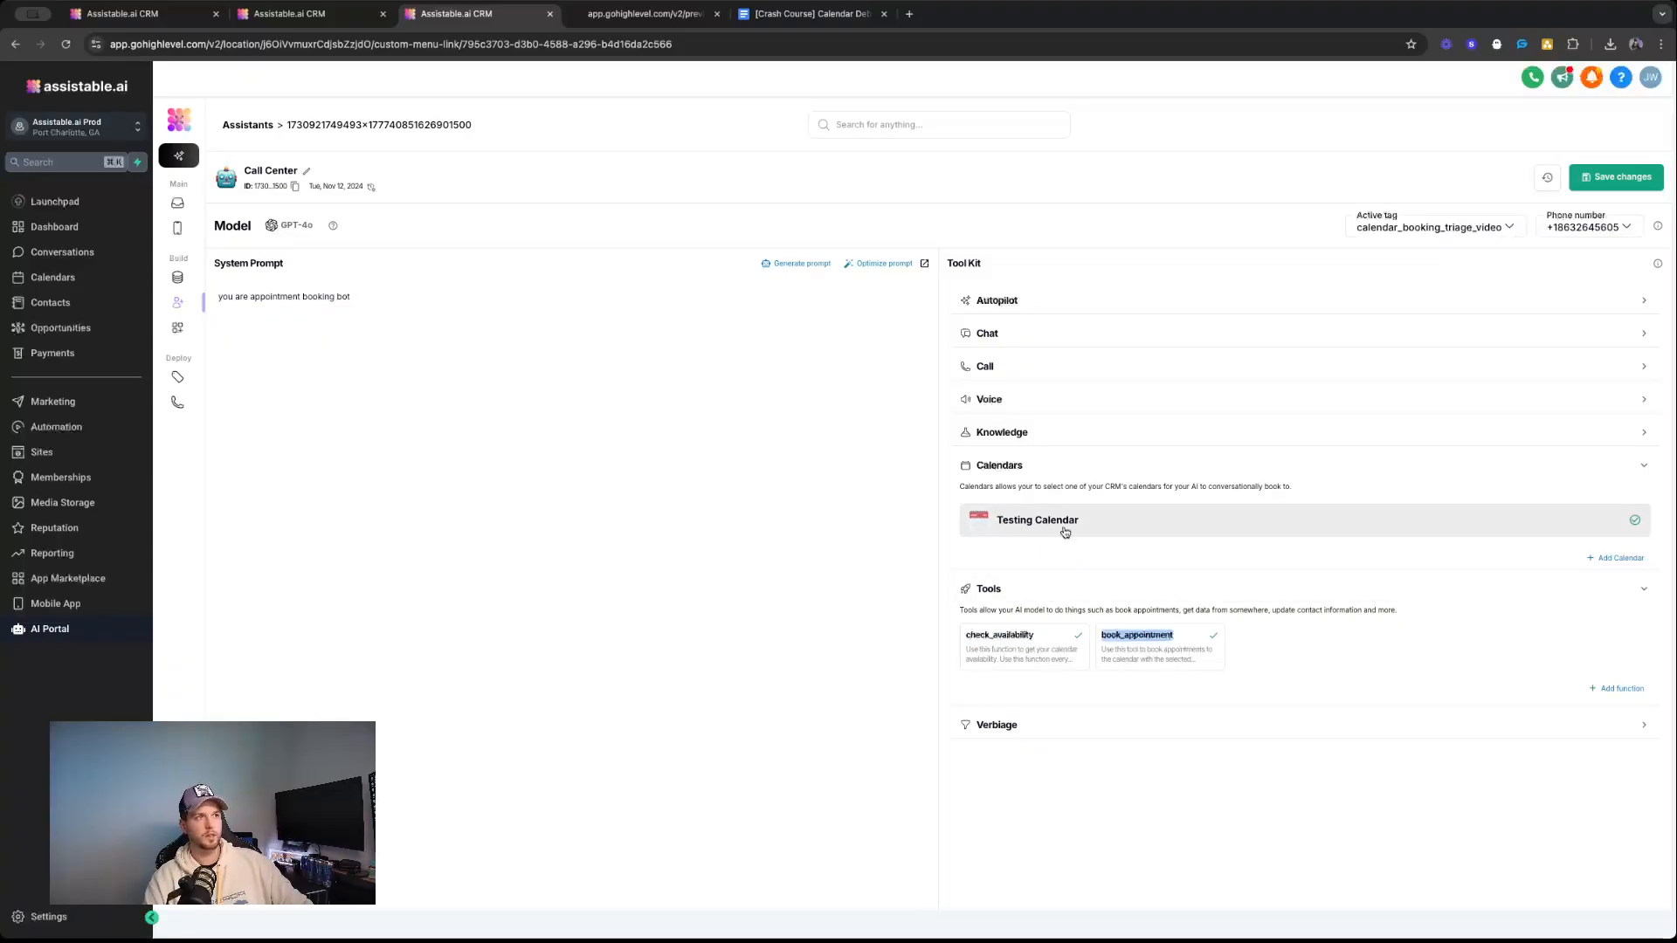
click(1021, 606)
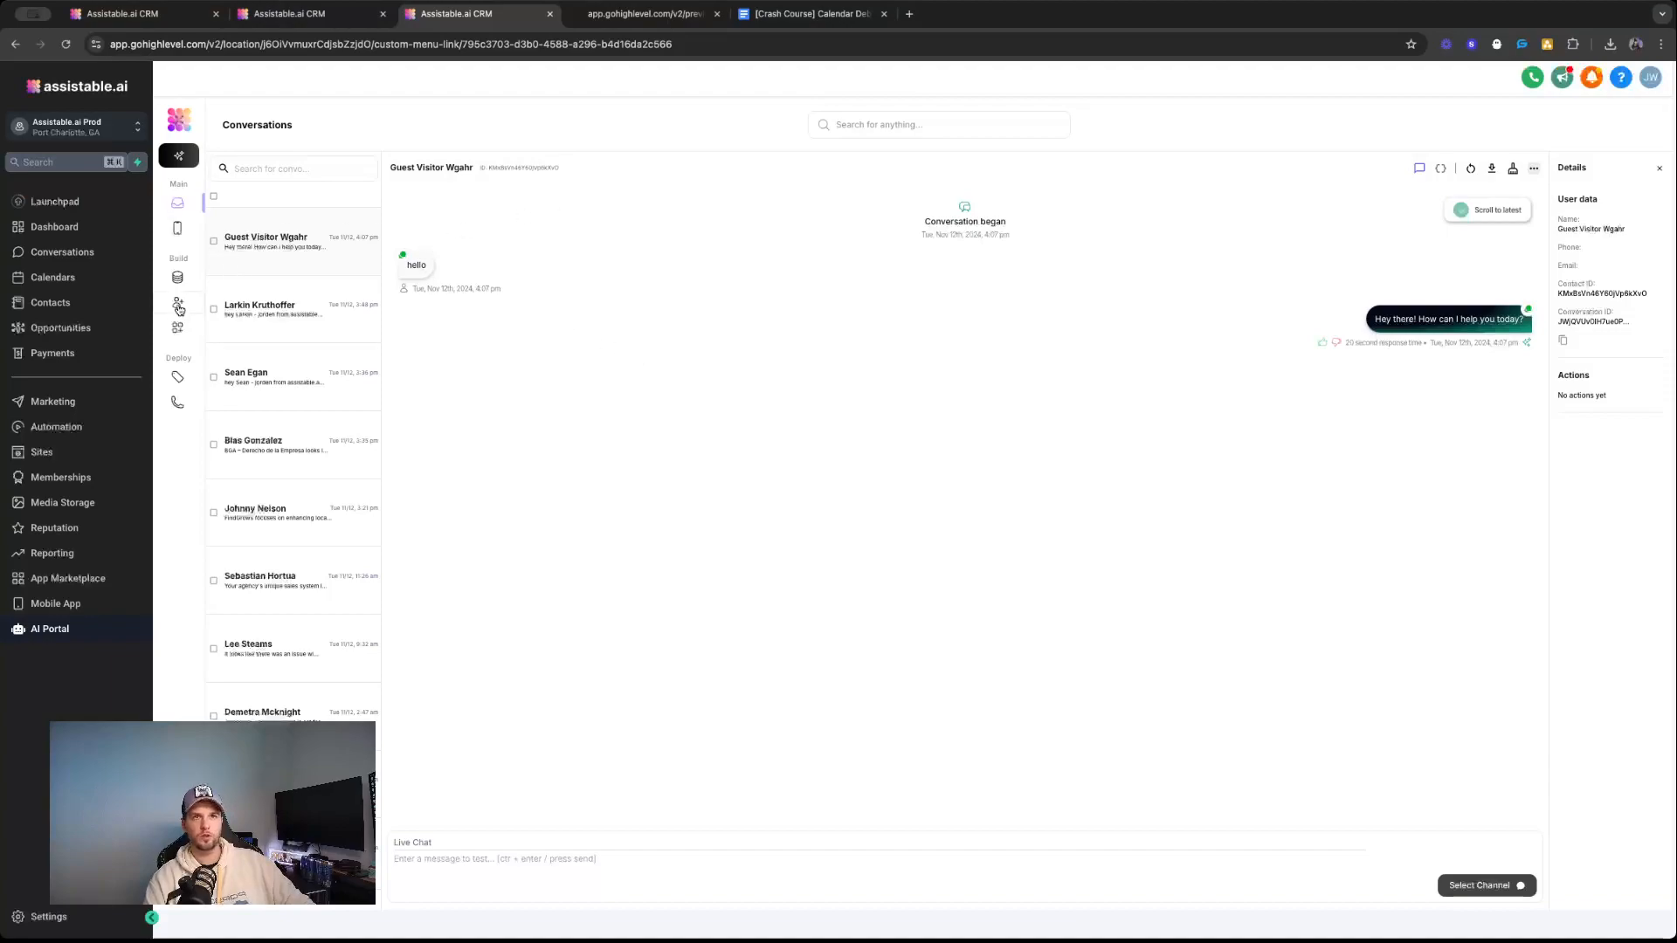
Check which guest contact the test conversation belongs to and reopen the Call Center assistant's configuration.
triple_click(428, 168)
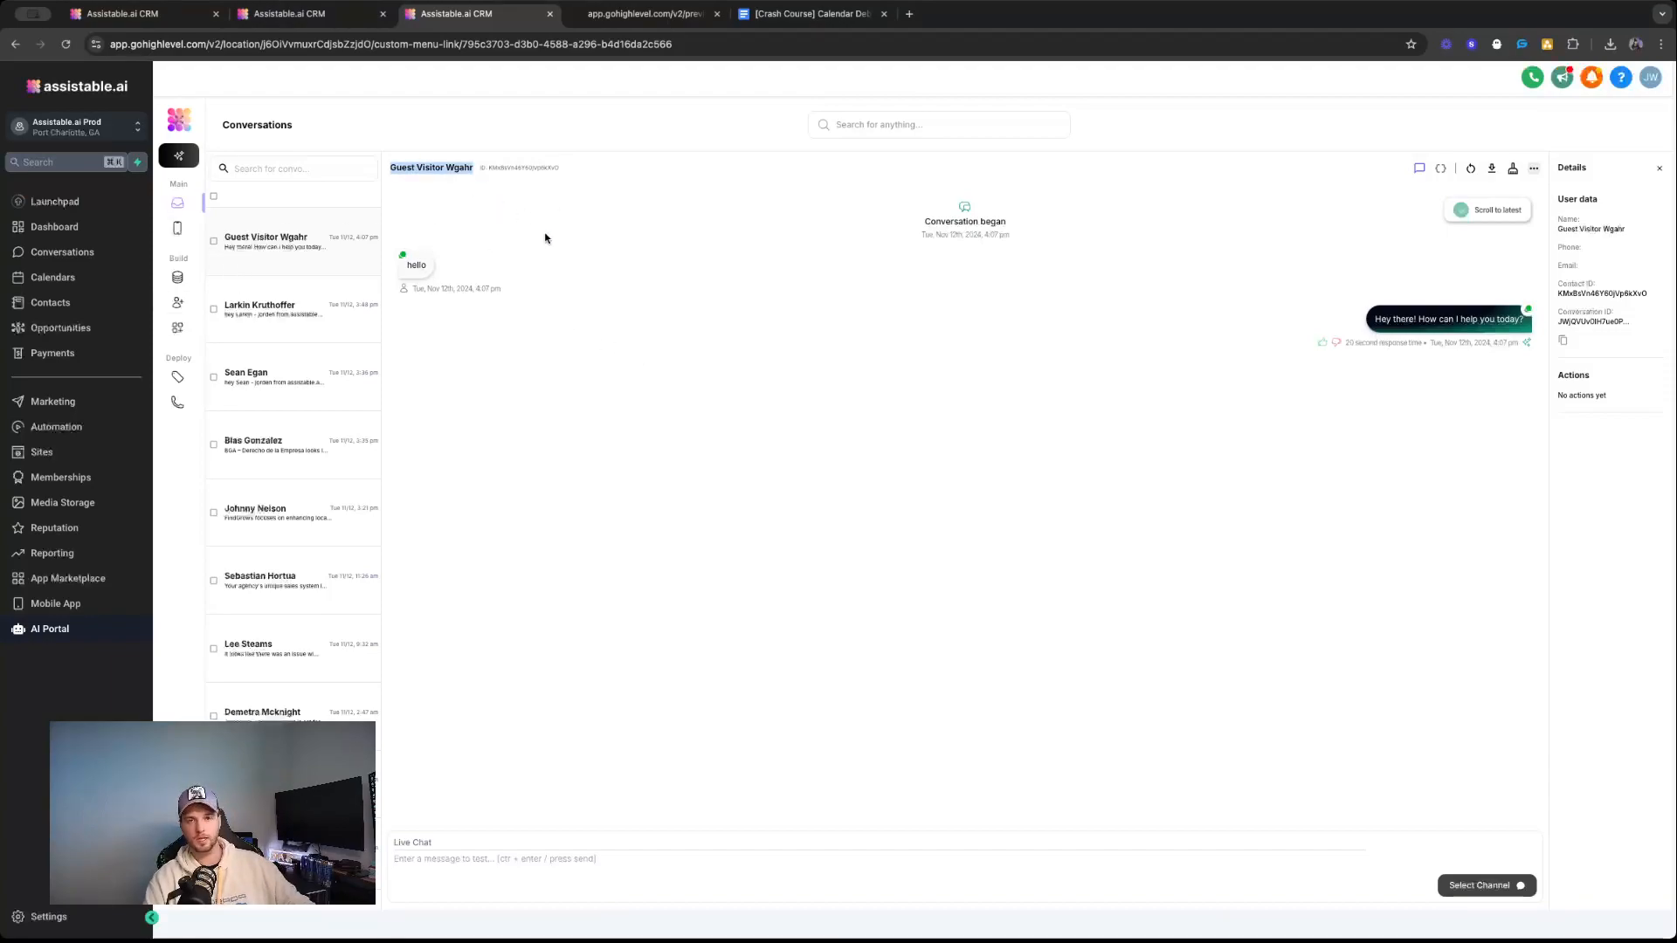
click(178, 302)
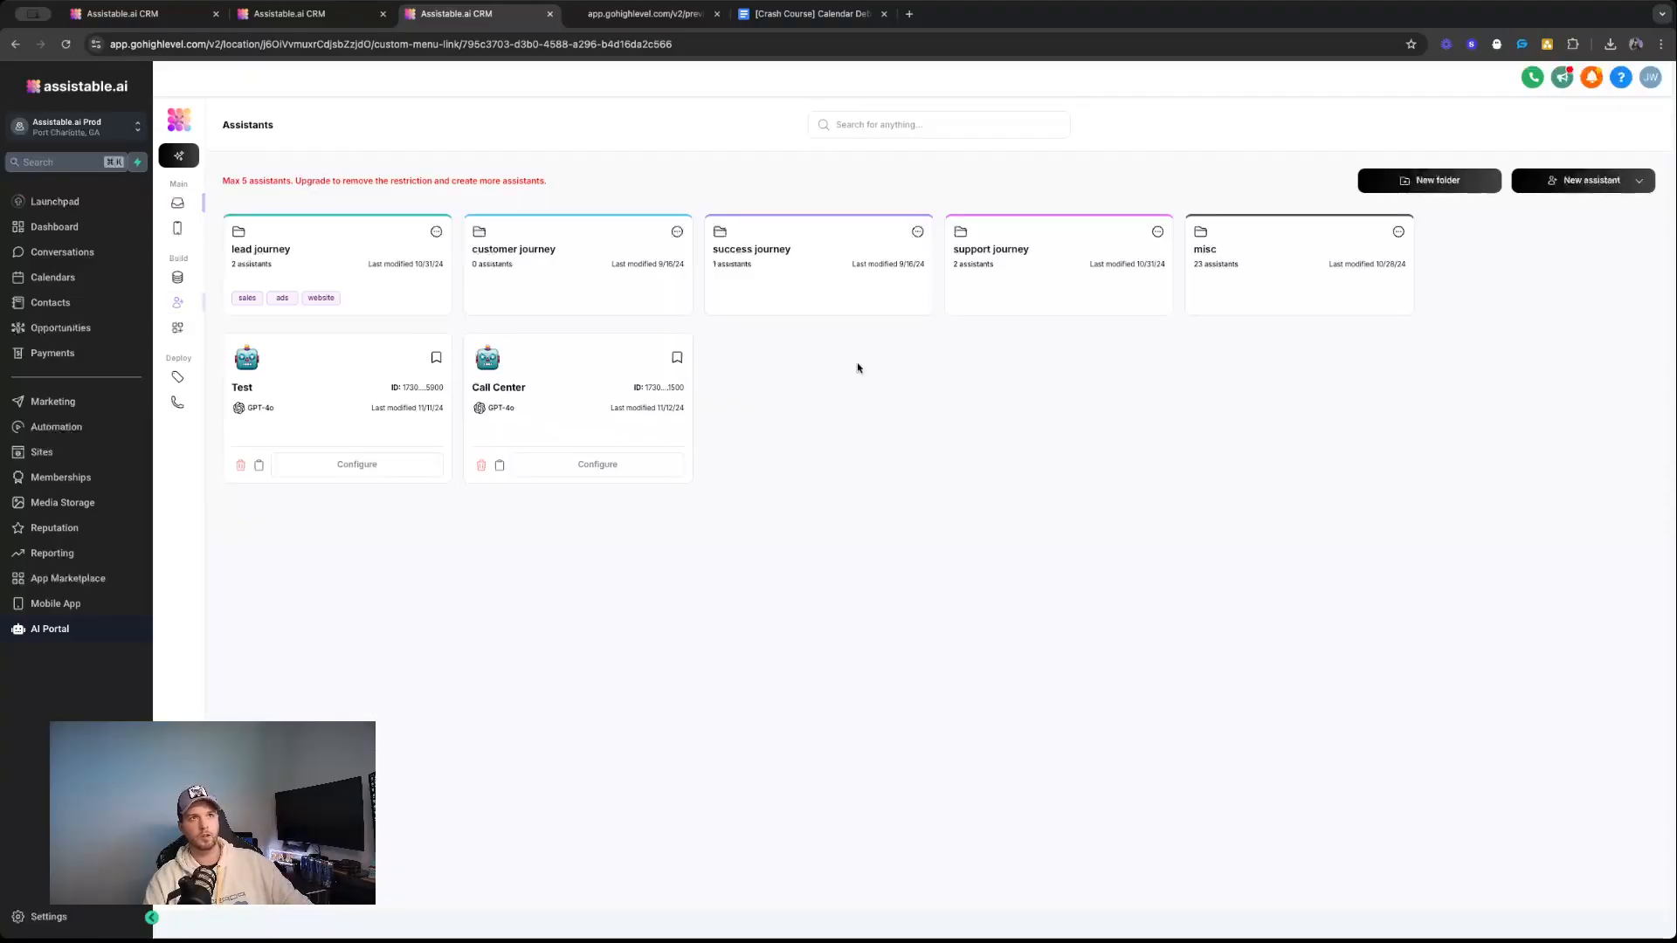
click(596, 464)
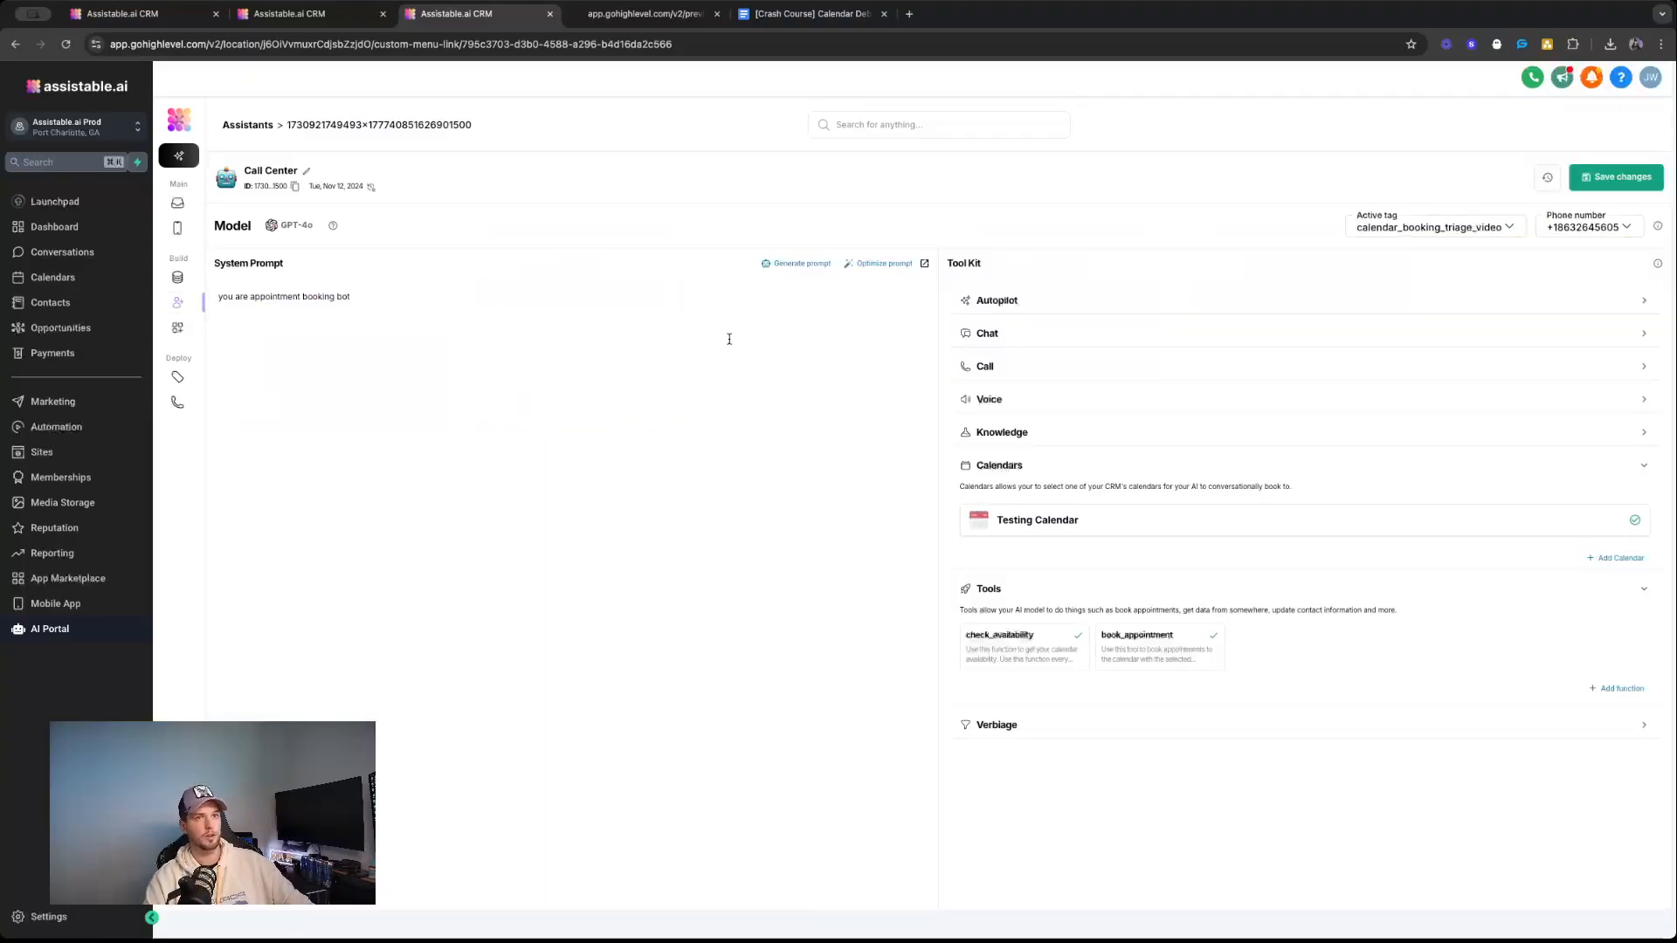
Send the message "i would like book an appointment" through the chat widget on the preview page.
click(597, 14)
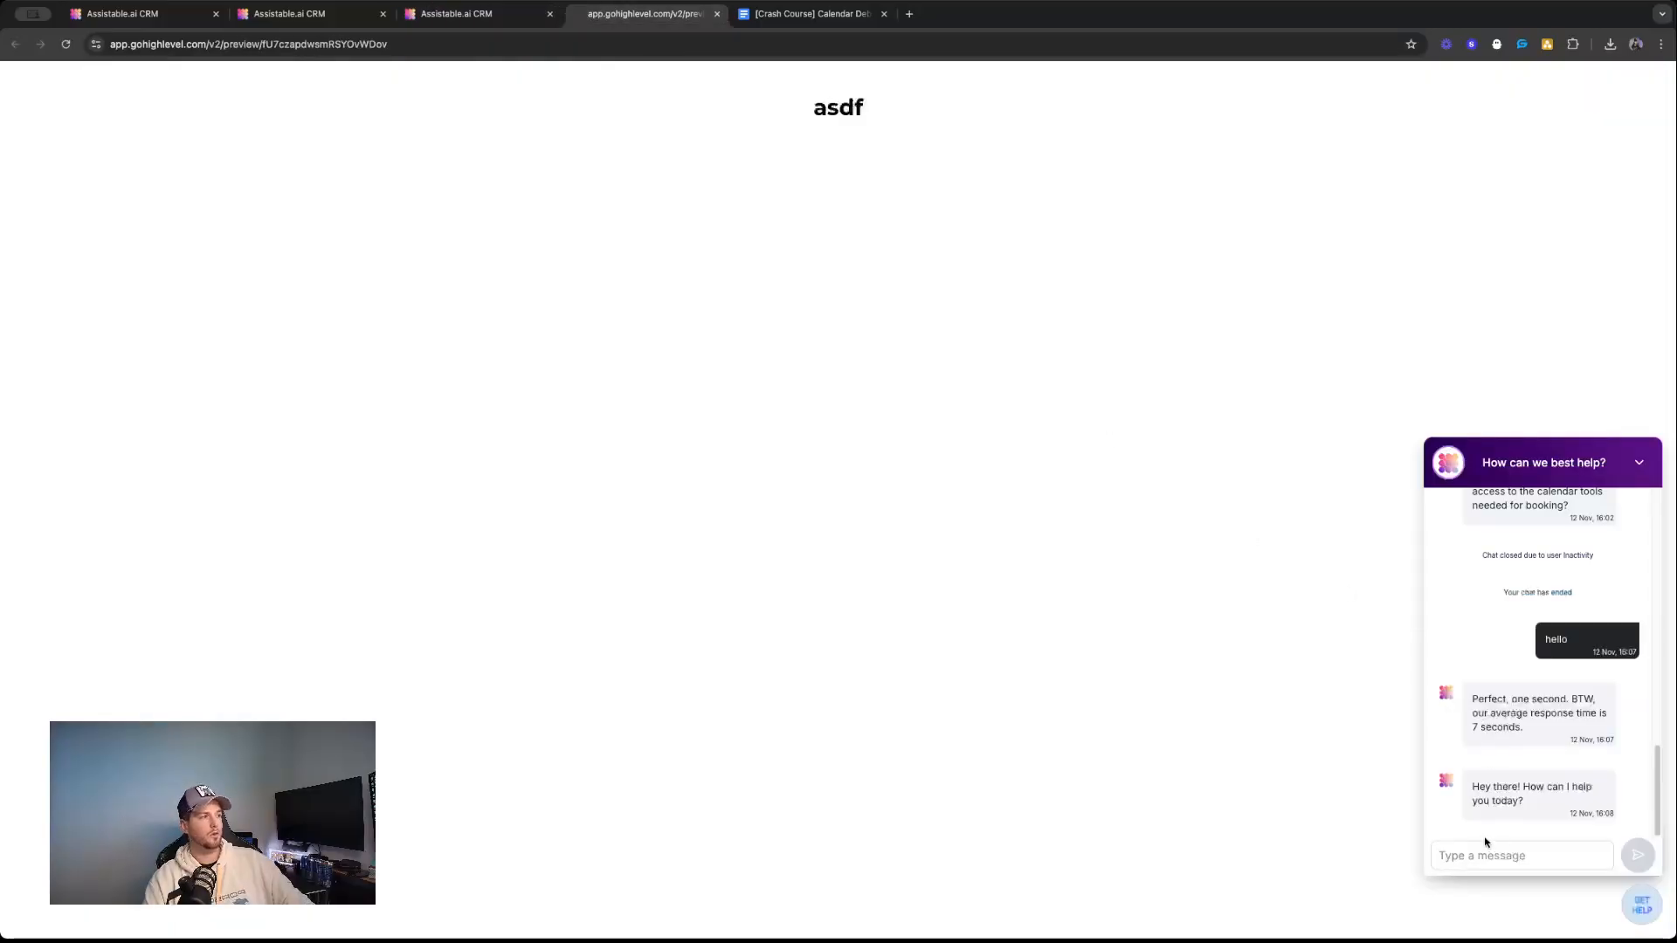
text(i)
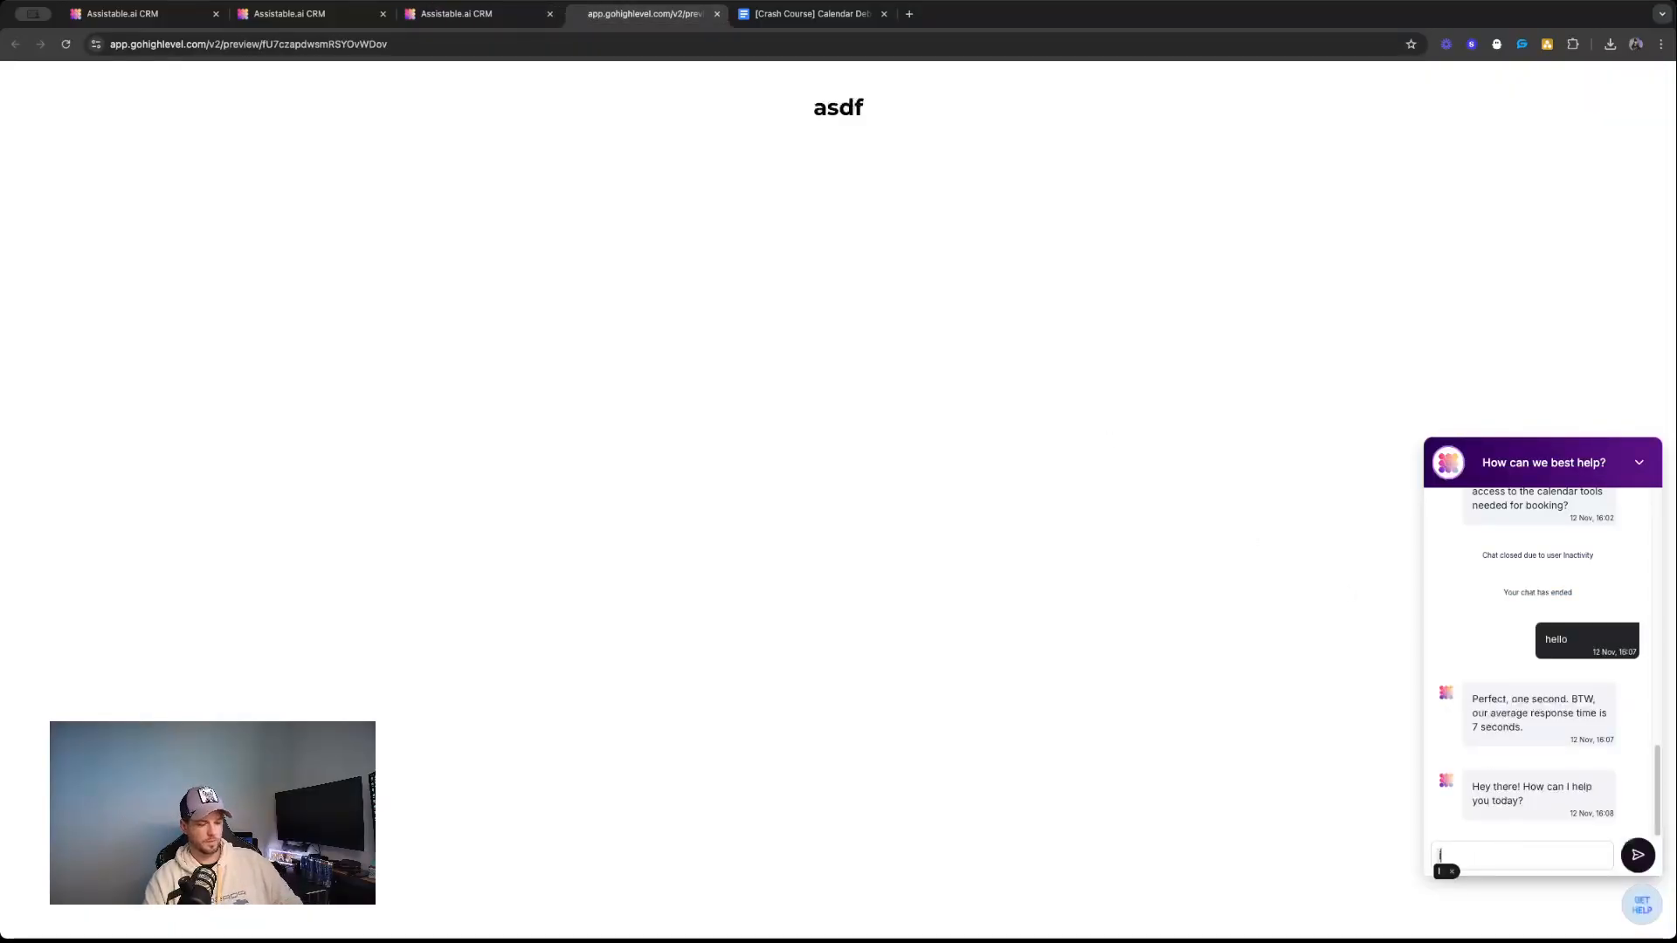
text( would like bo)
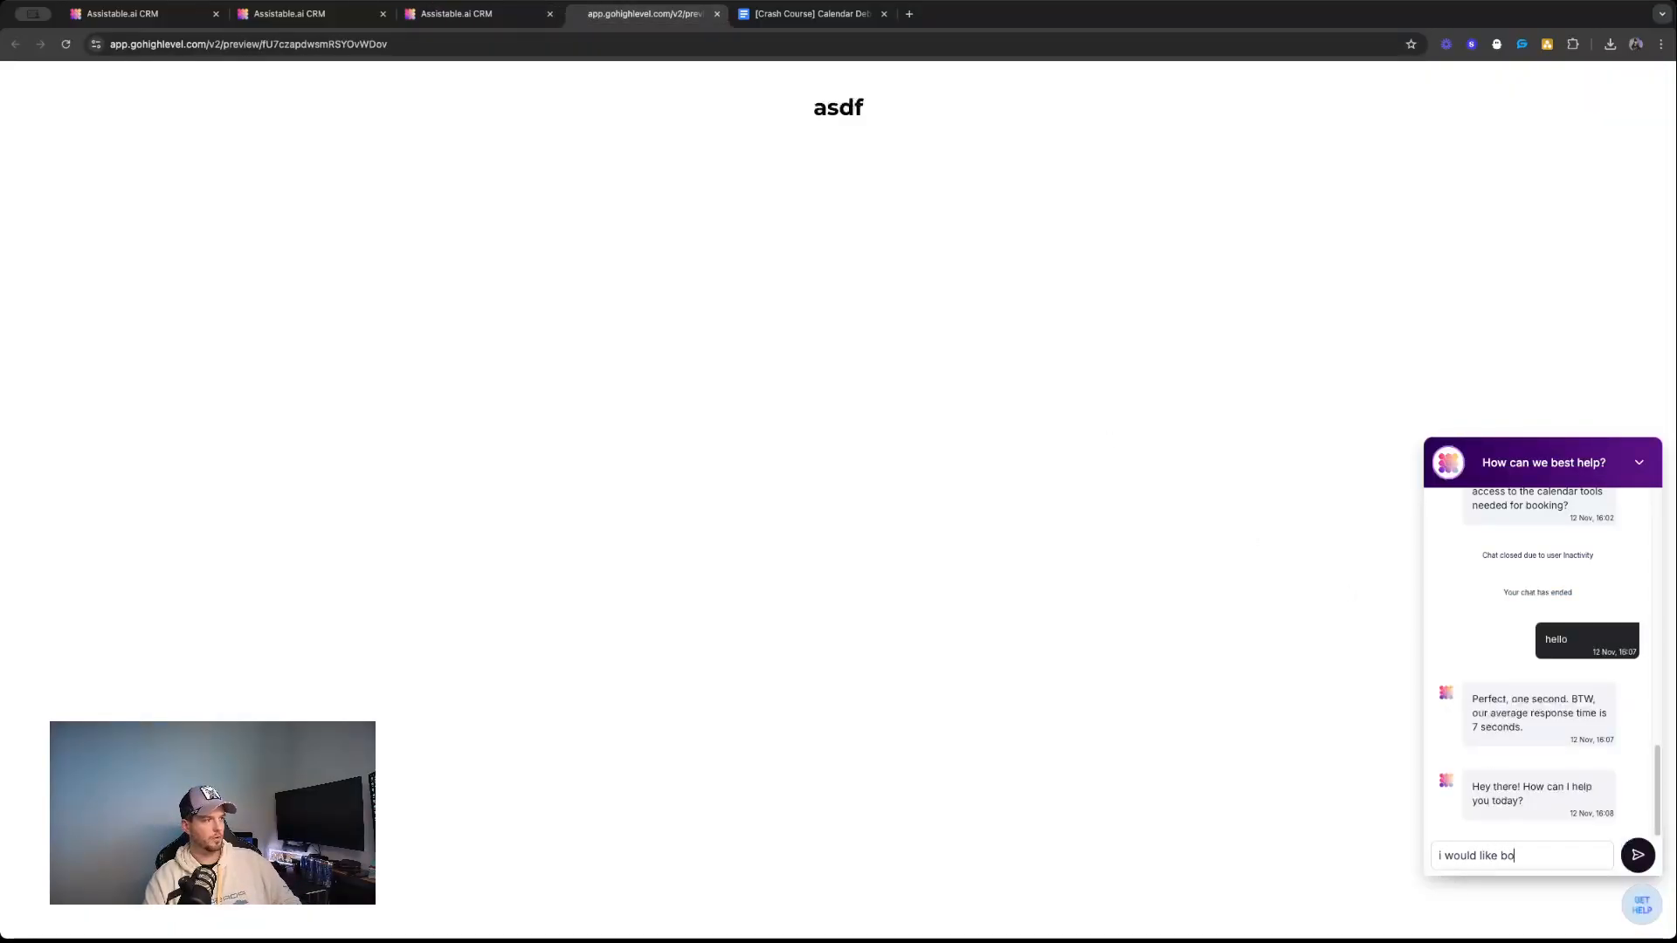
text(ok an appo)
text(ntment)
key(Return)
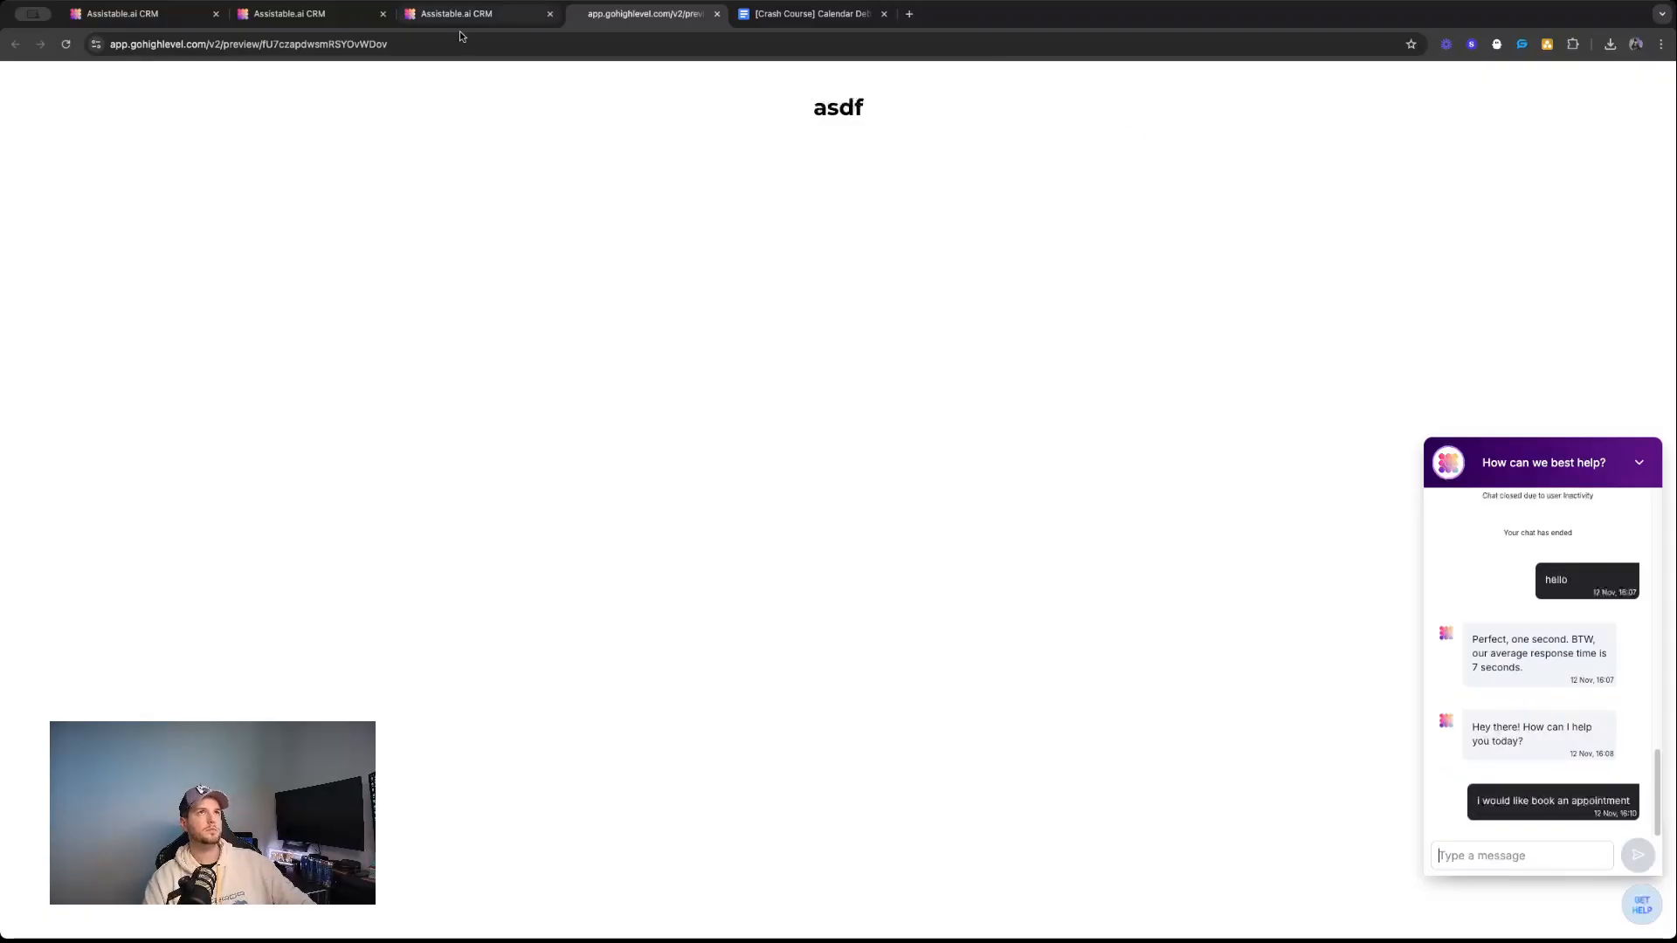
Return to the AI Portal and check the guest visitor's server logs and chat thread for the booking request.
click(472, 17)
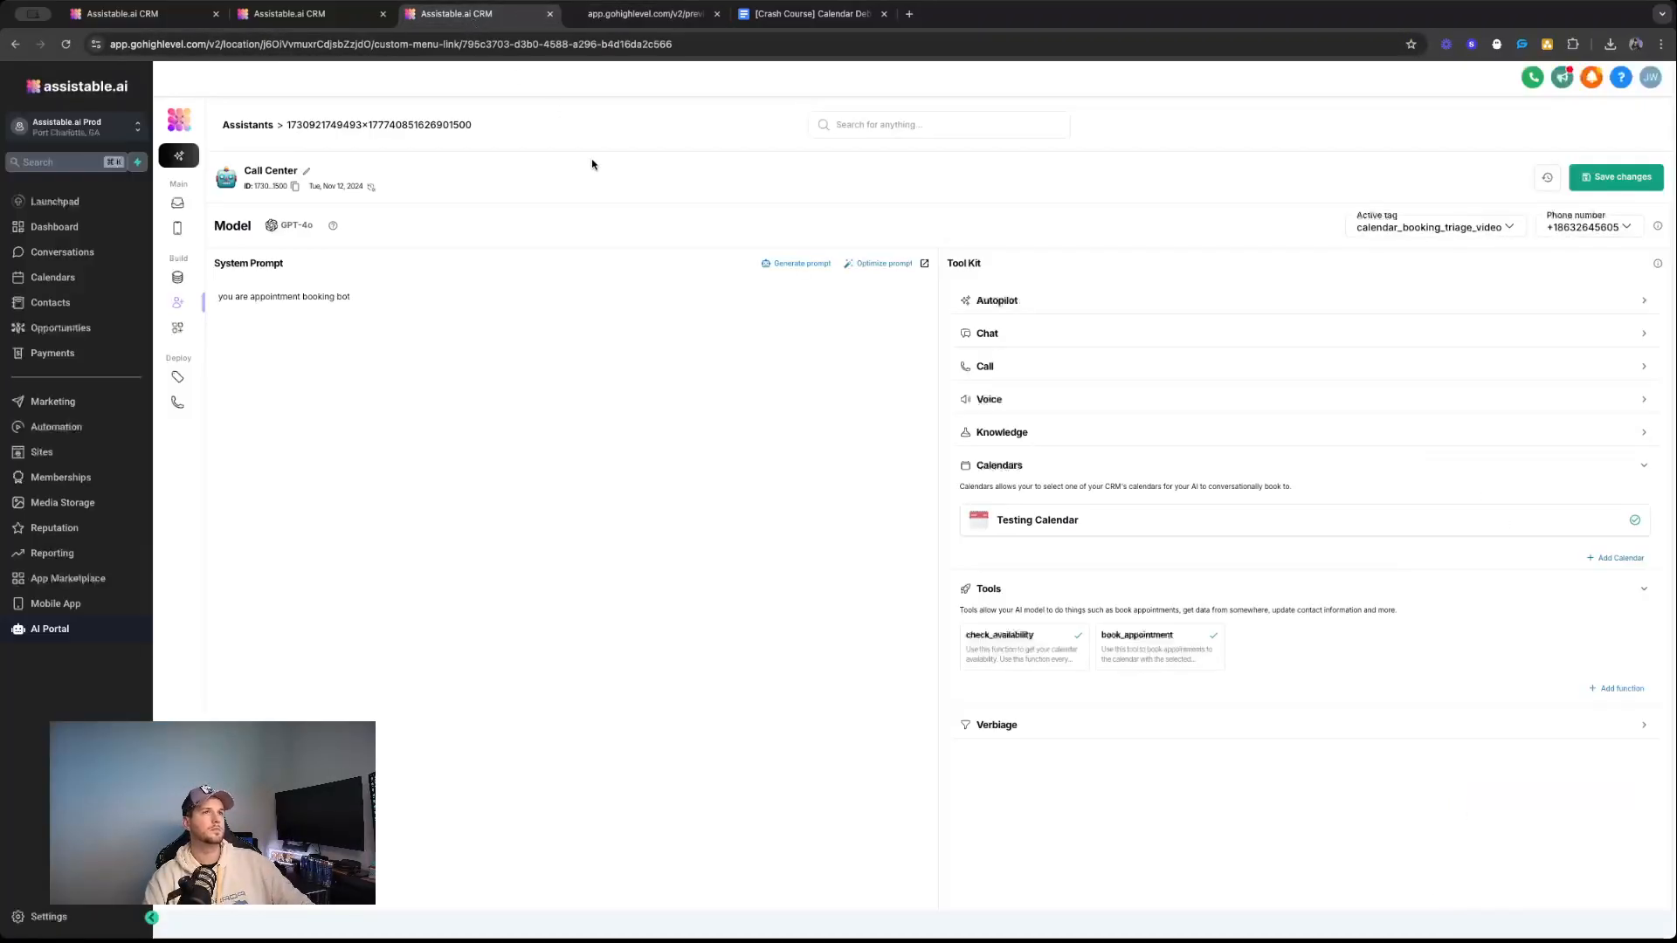
triple_click(353, 305)
click(190, 205)
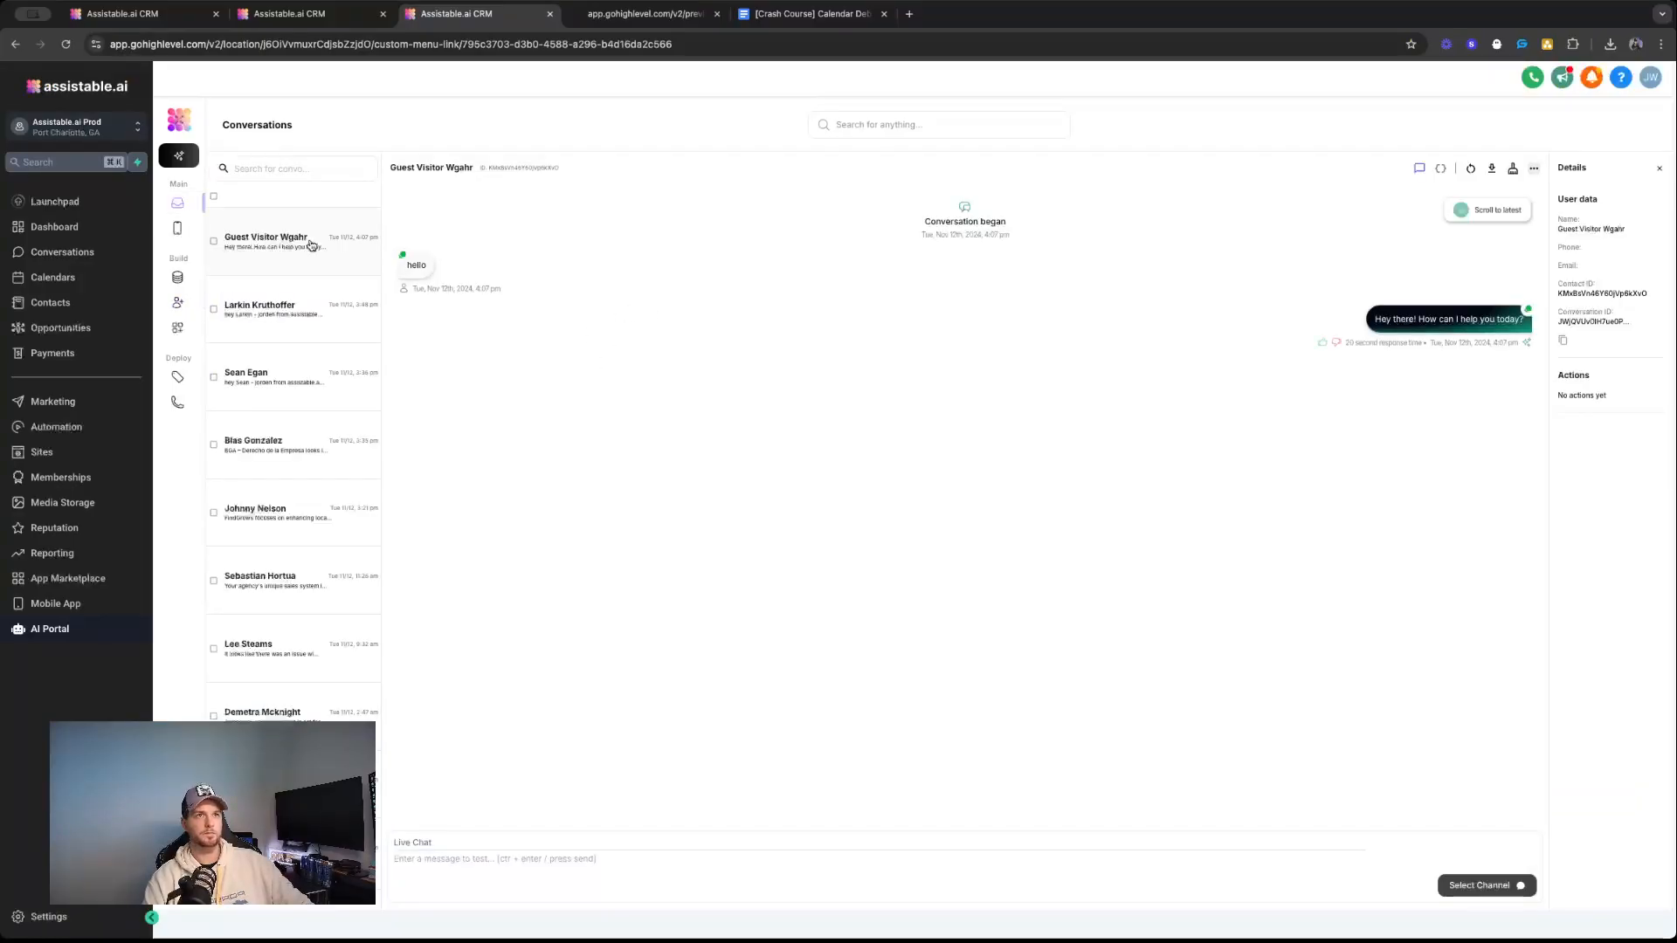
click(1439, 170)
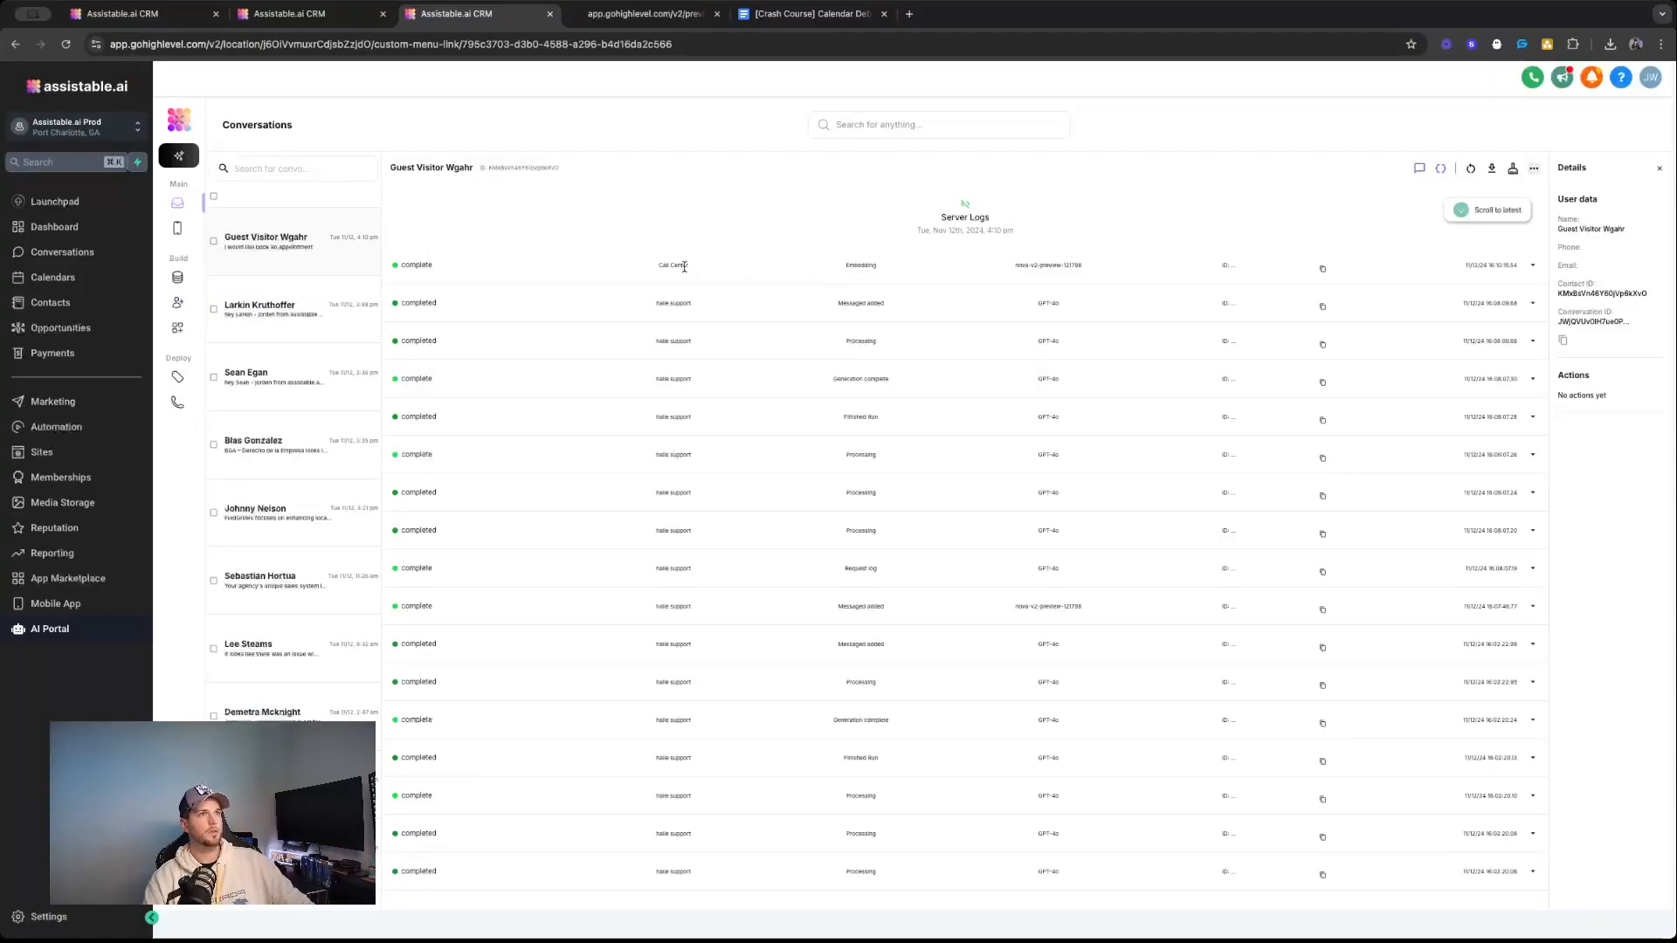
click(1418, 170)
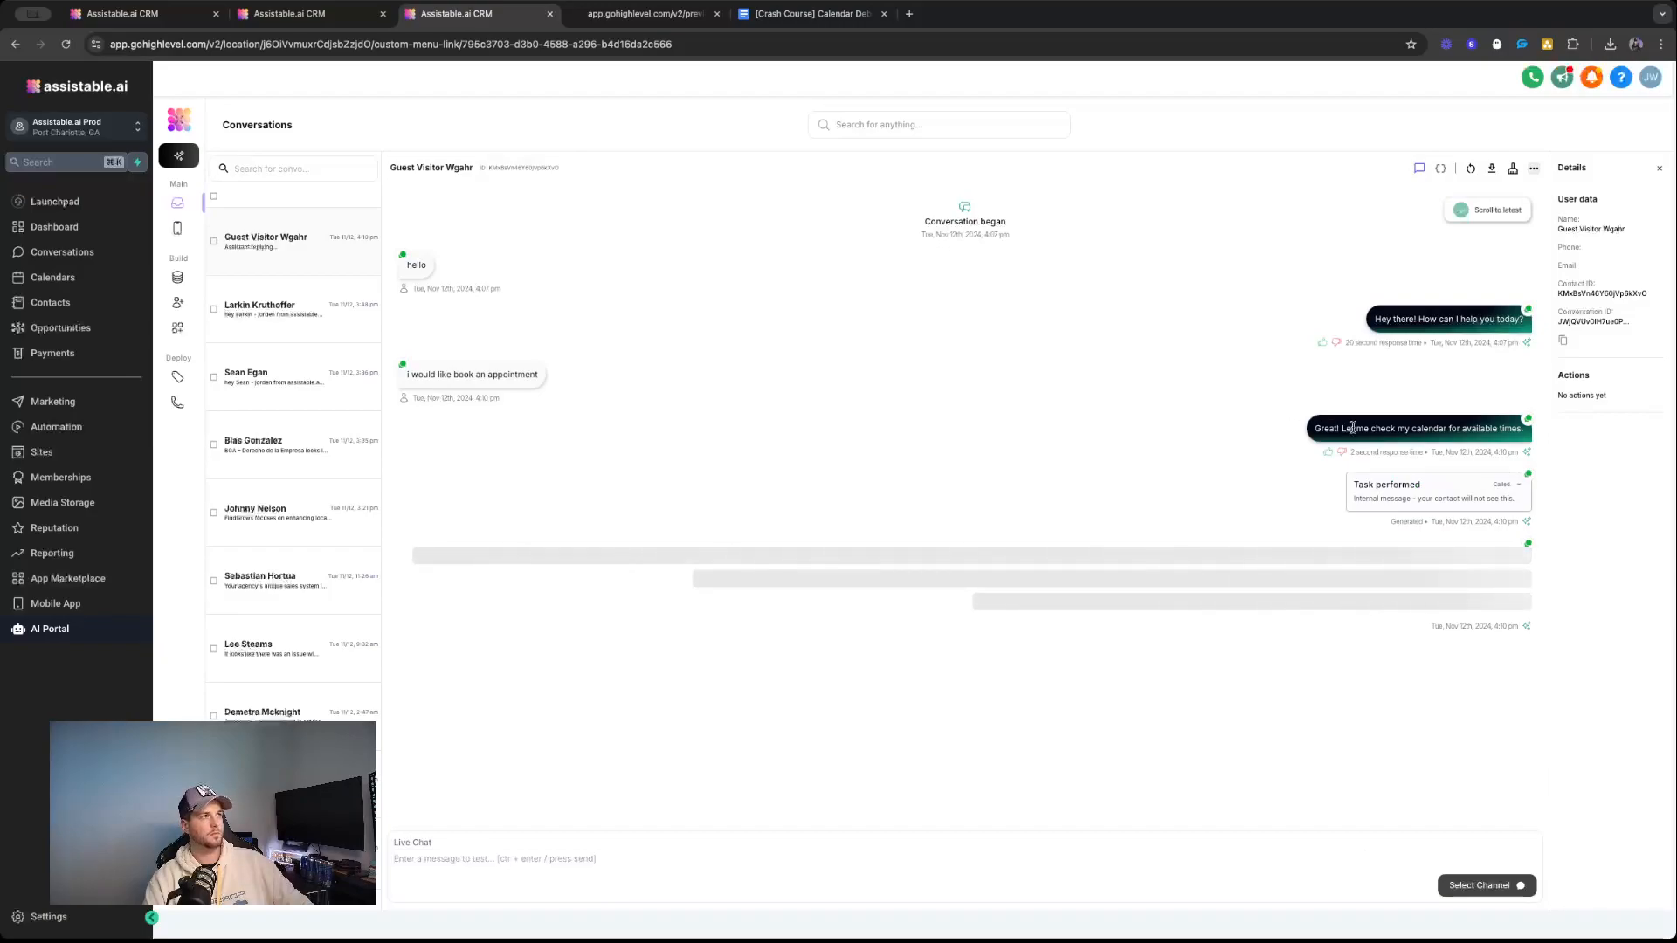
Expand the availability task's internal message to inspect the returned calendar slots, and collapse it again.
drag(1509, 489, 1244, 470)
click(1505, 485)
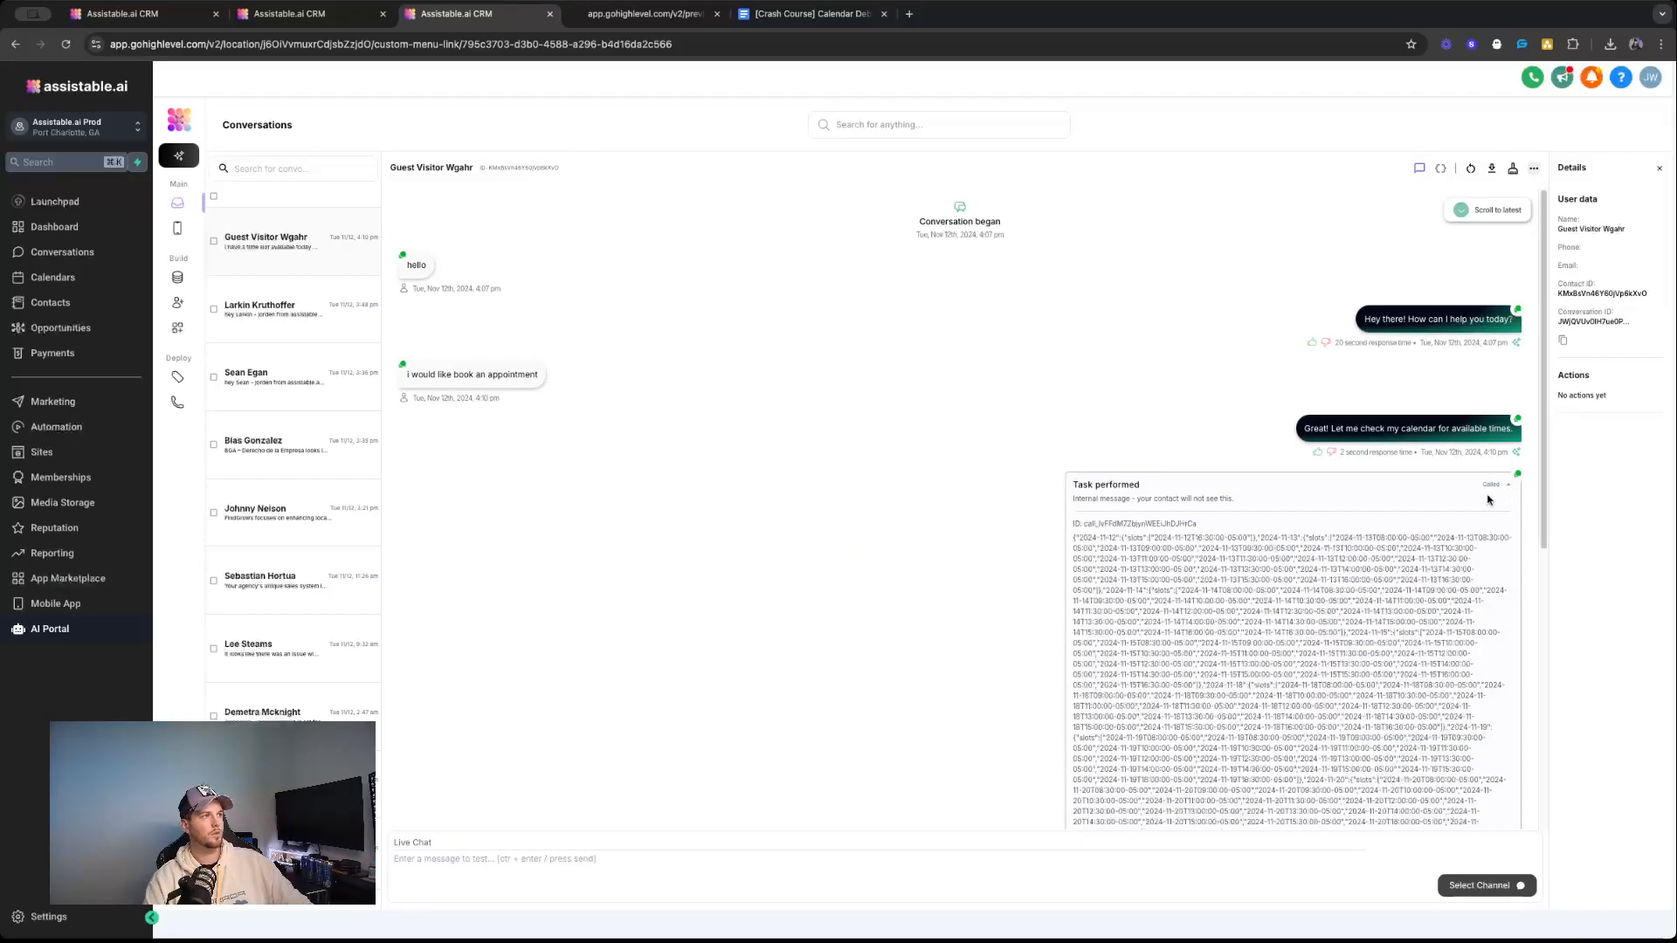
click(1501, 488)
Read the assistant's reply offering available appointment times in the guest visitor's conversation.
triple_click(961, 551)
drag(863, 553, 1371, 566)
click(1355, 564)
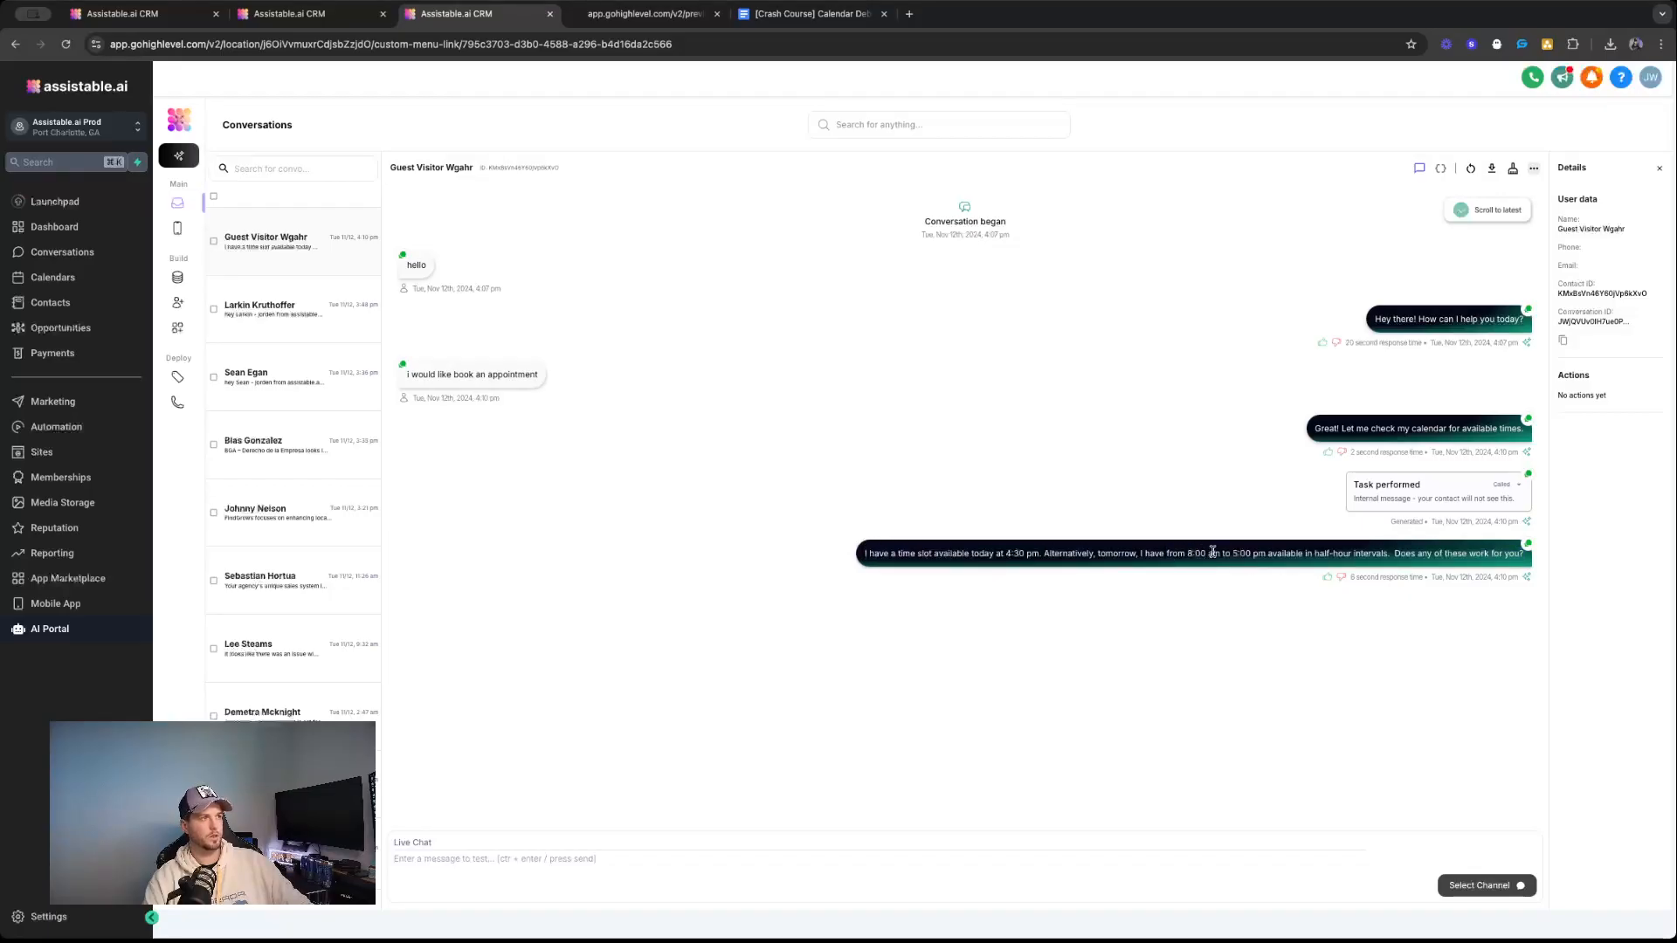
triple_click(1337, 553)
triple_click(1424, 552)
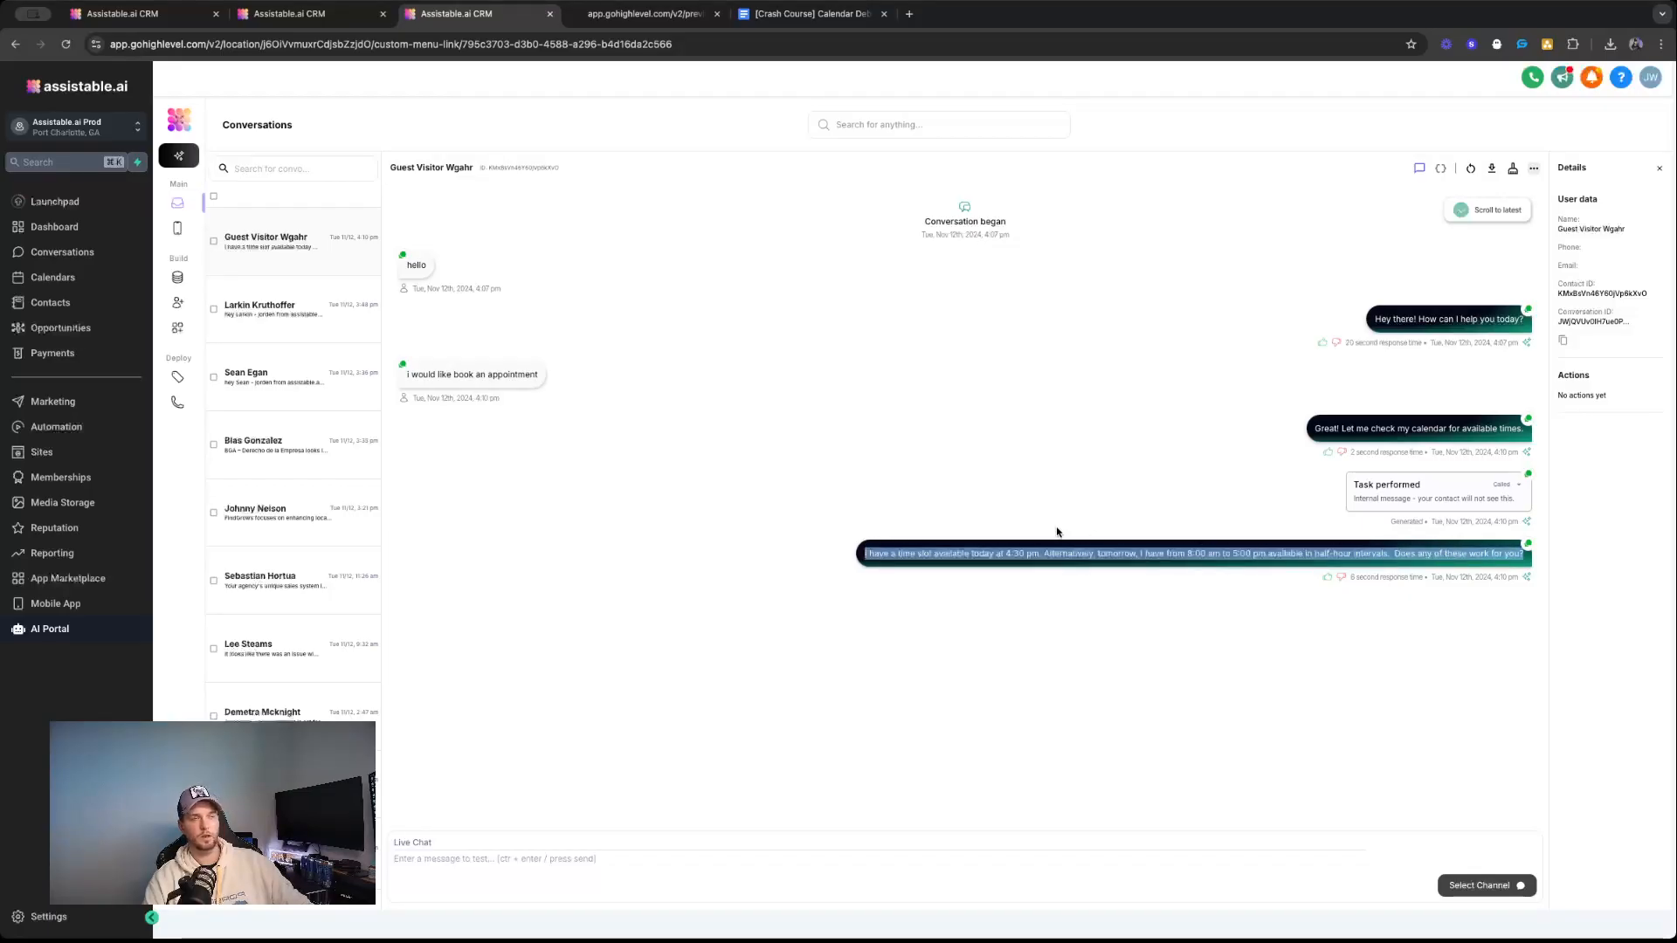
click(1087, 488)
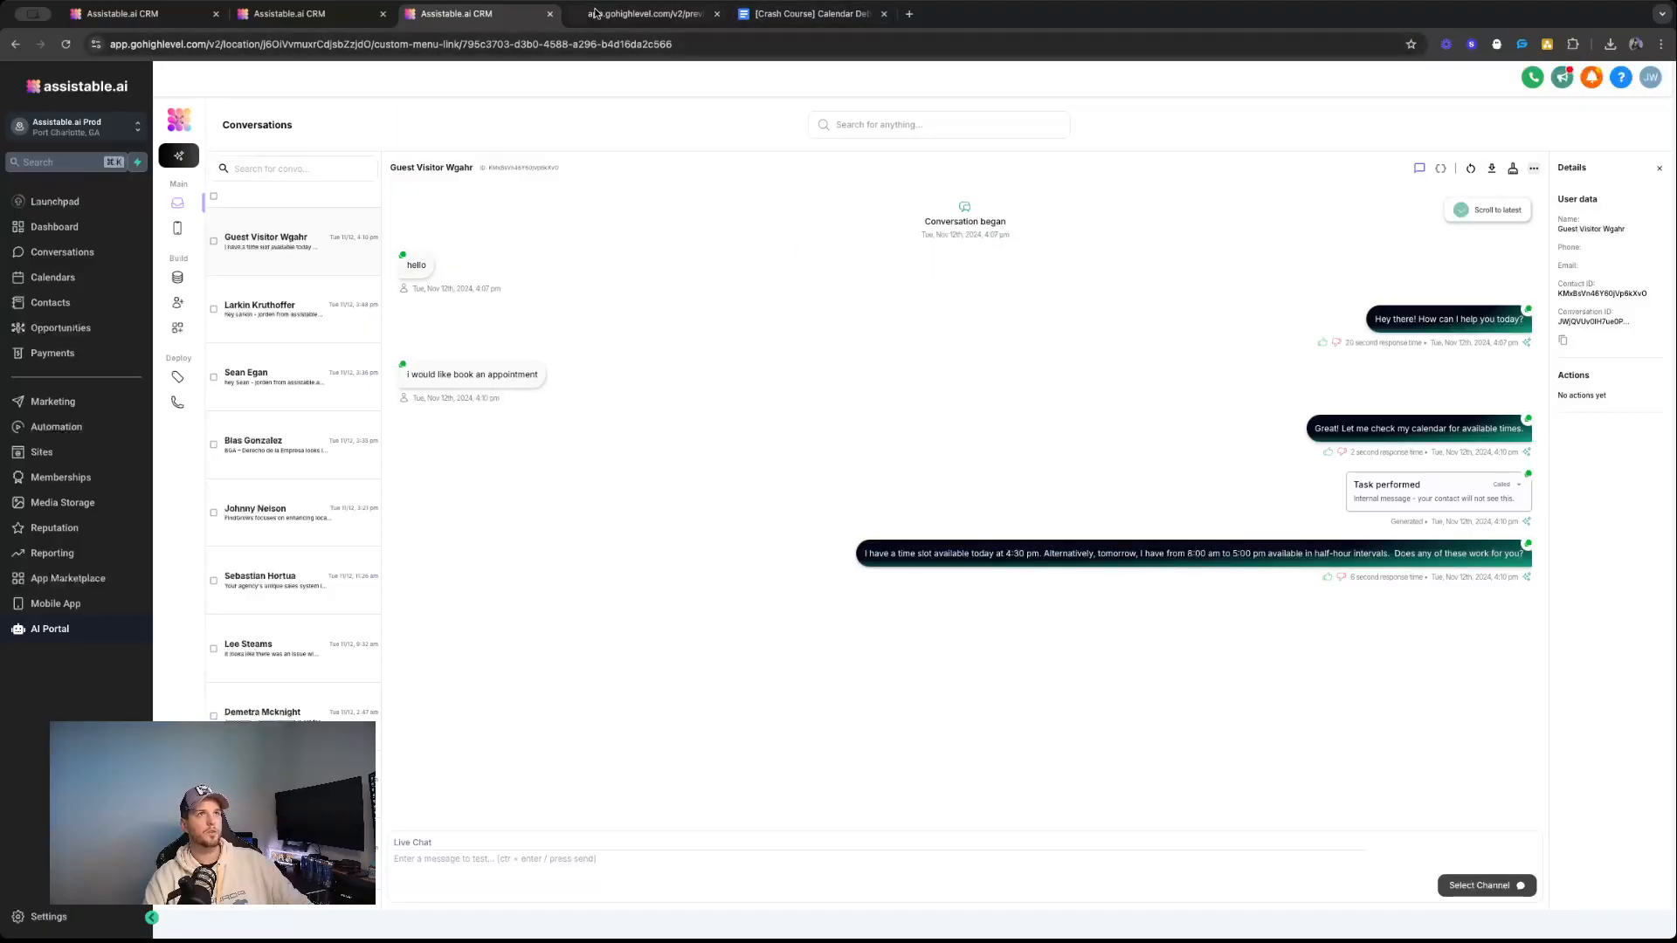
Reply "4:30 pm" to the offered appointment times in the preview page's chat widget.
click(595, 12)
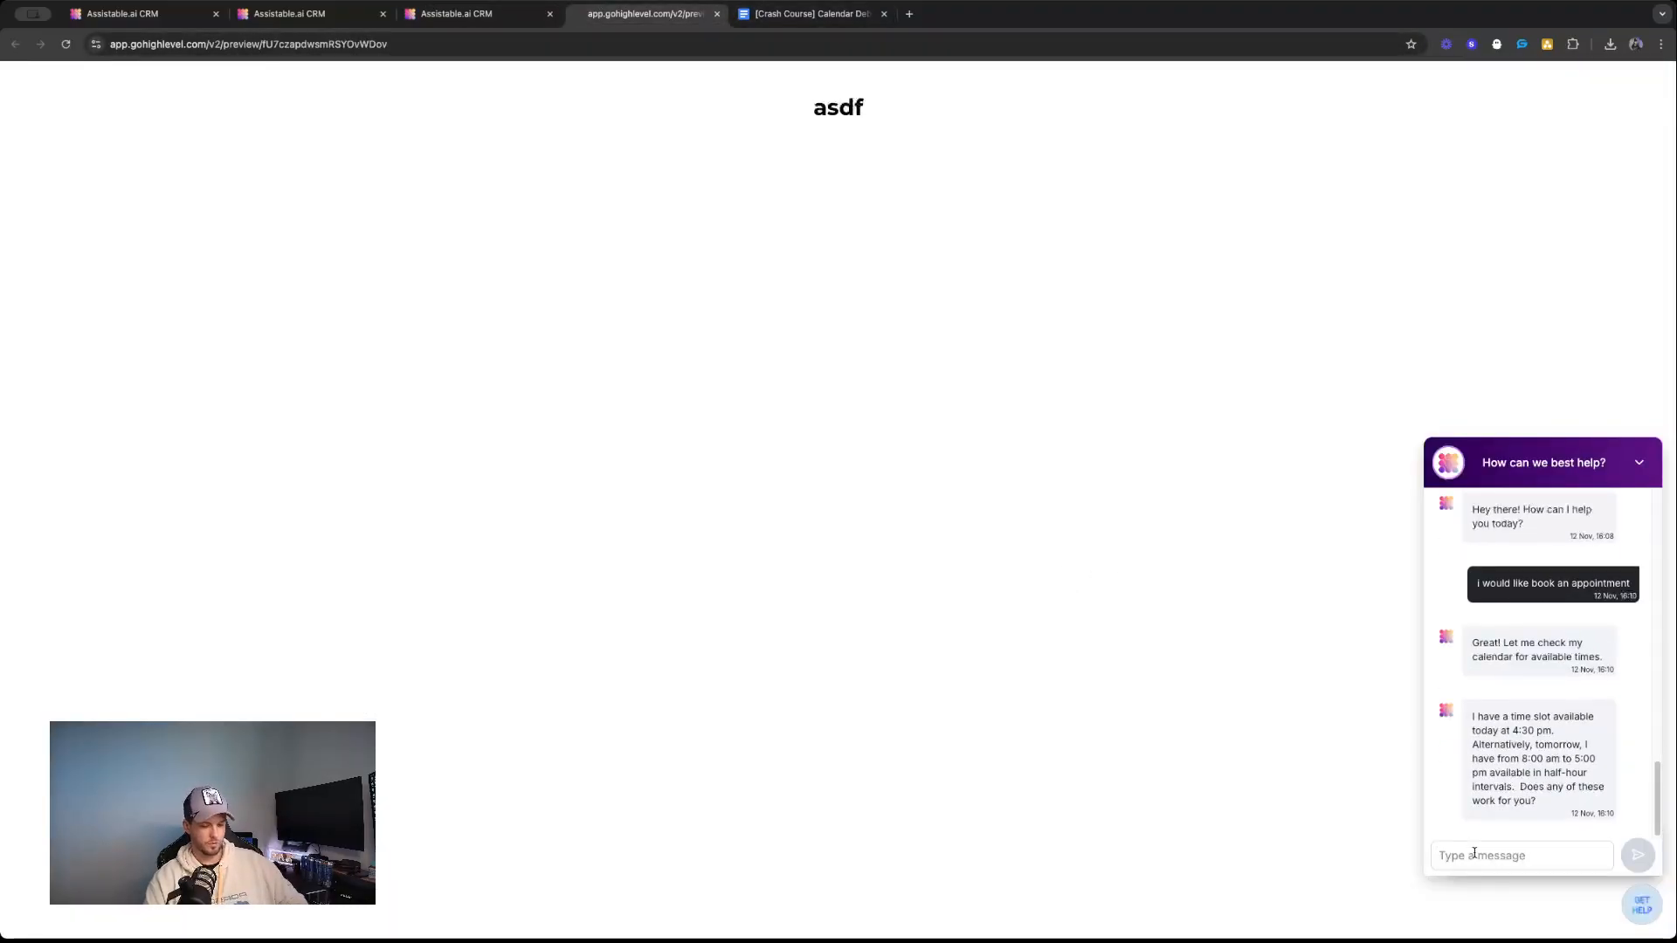
text(4:30)
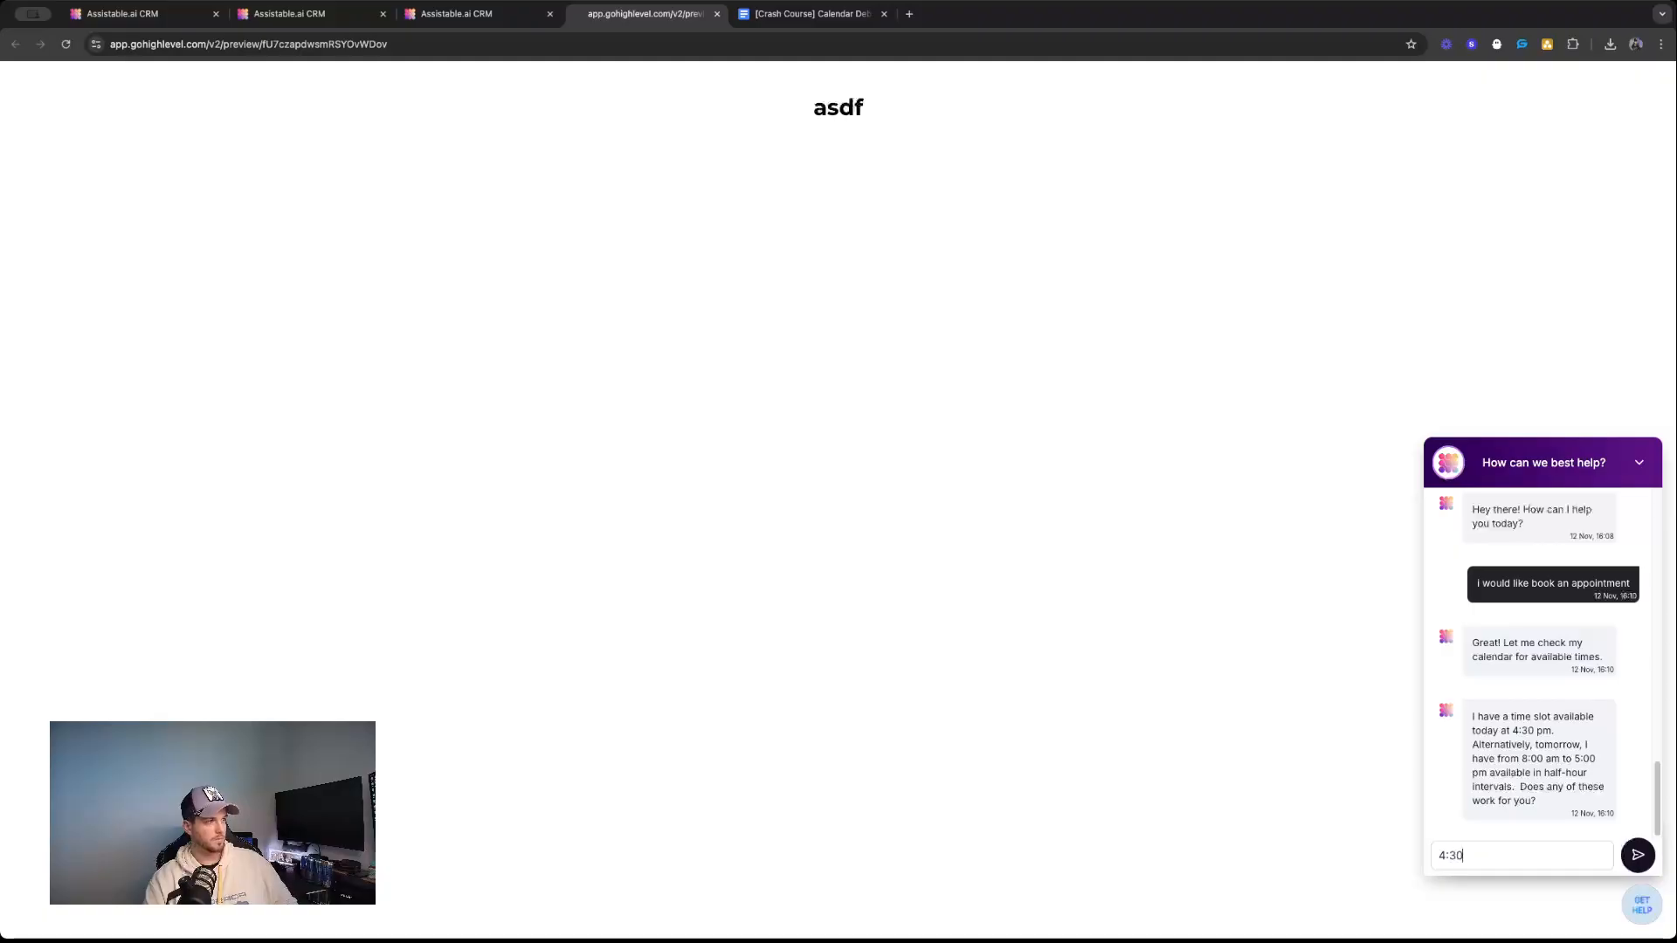
key(Return)
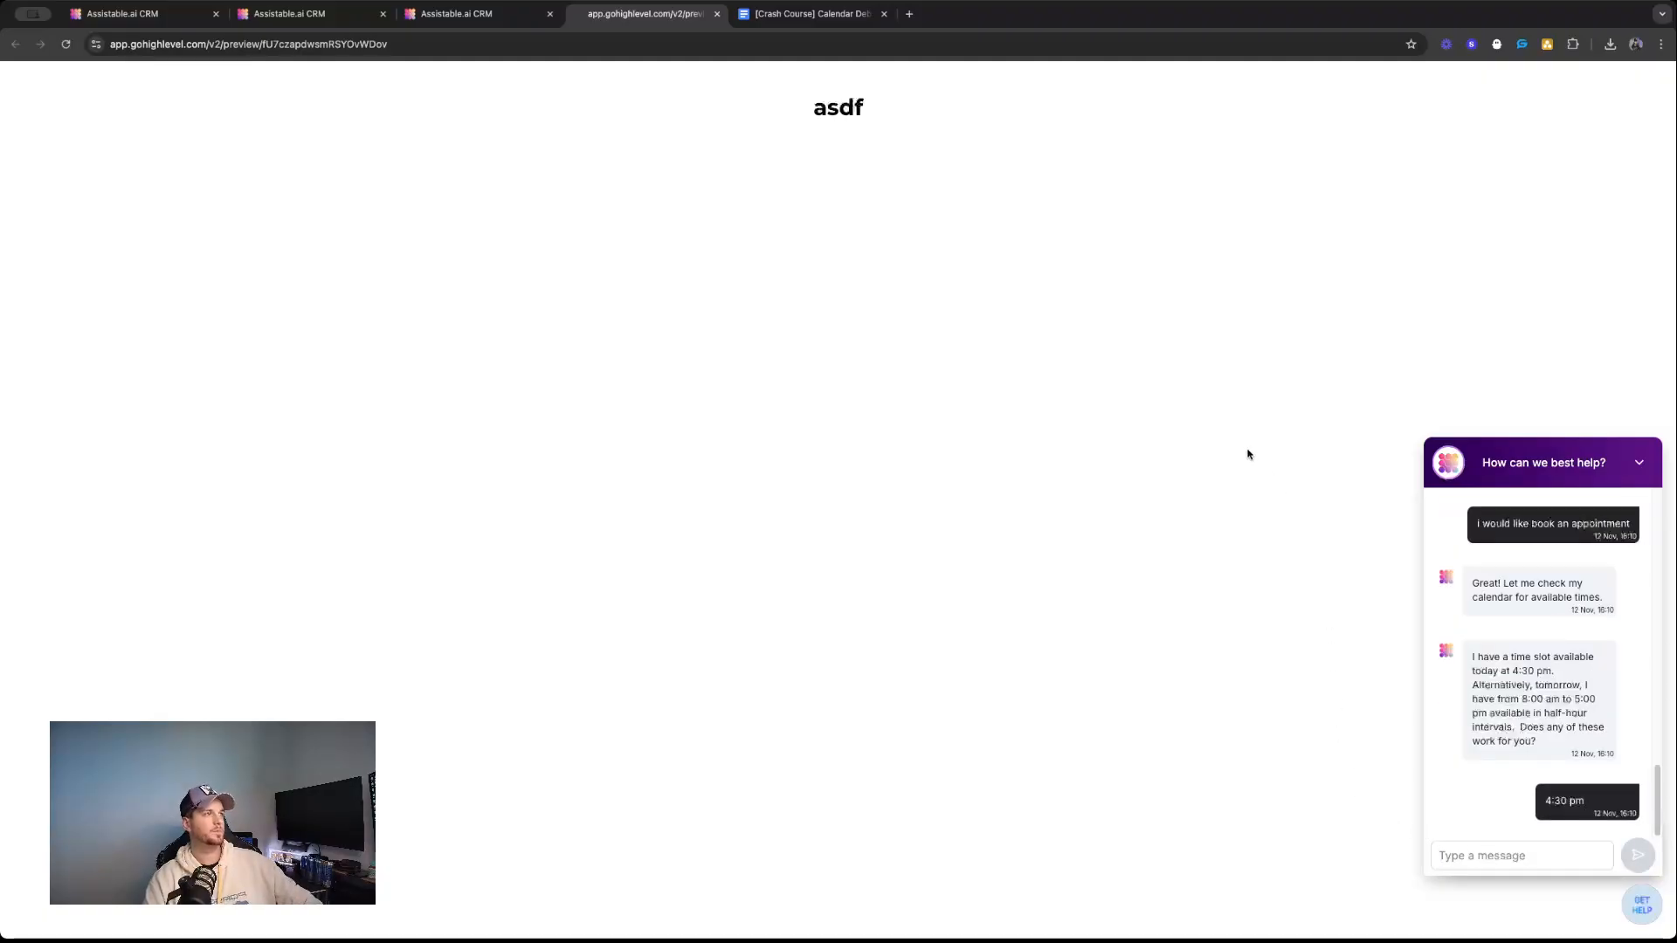
Inspect the availability and booking task details in the guest visitor's AI Portal conversation, leaving the availability details collapsed.
click(460, 15)
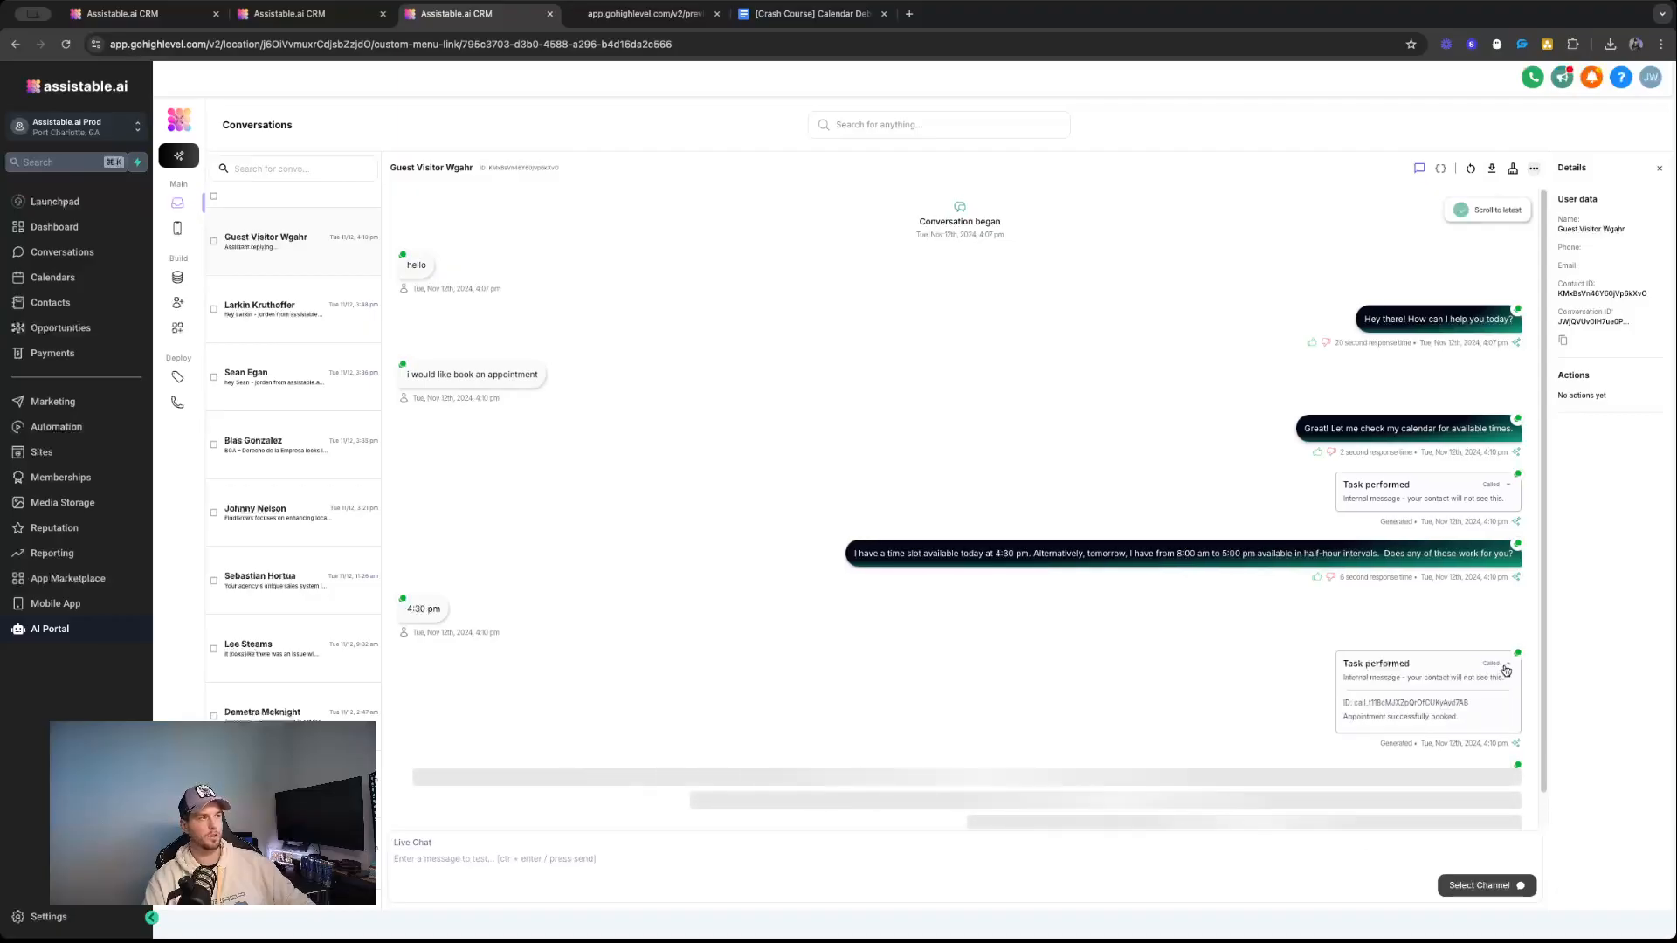
click(1502, 484)
scroll(1362, 524, down, 2)
scroll(1374, 505, up, 1)
click(1496, 373)
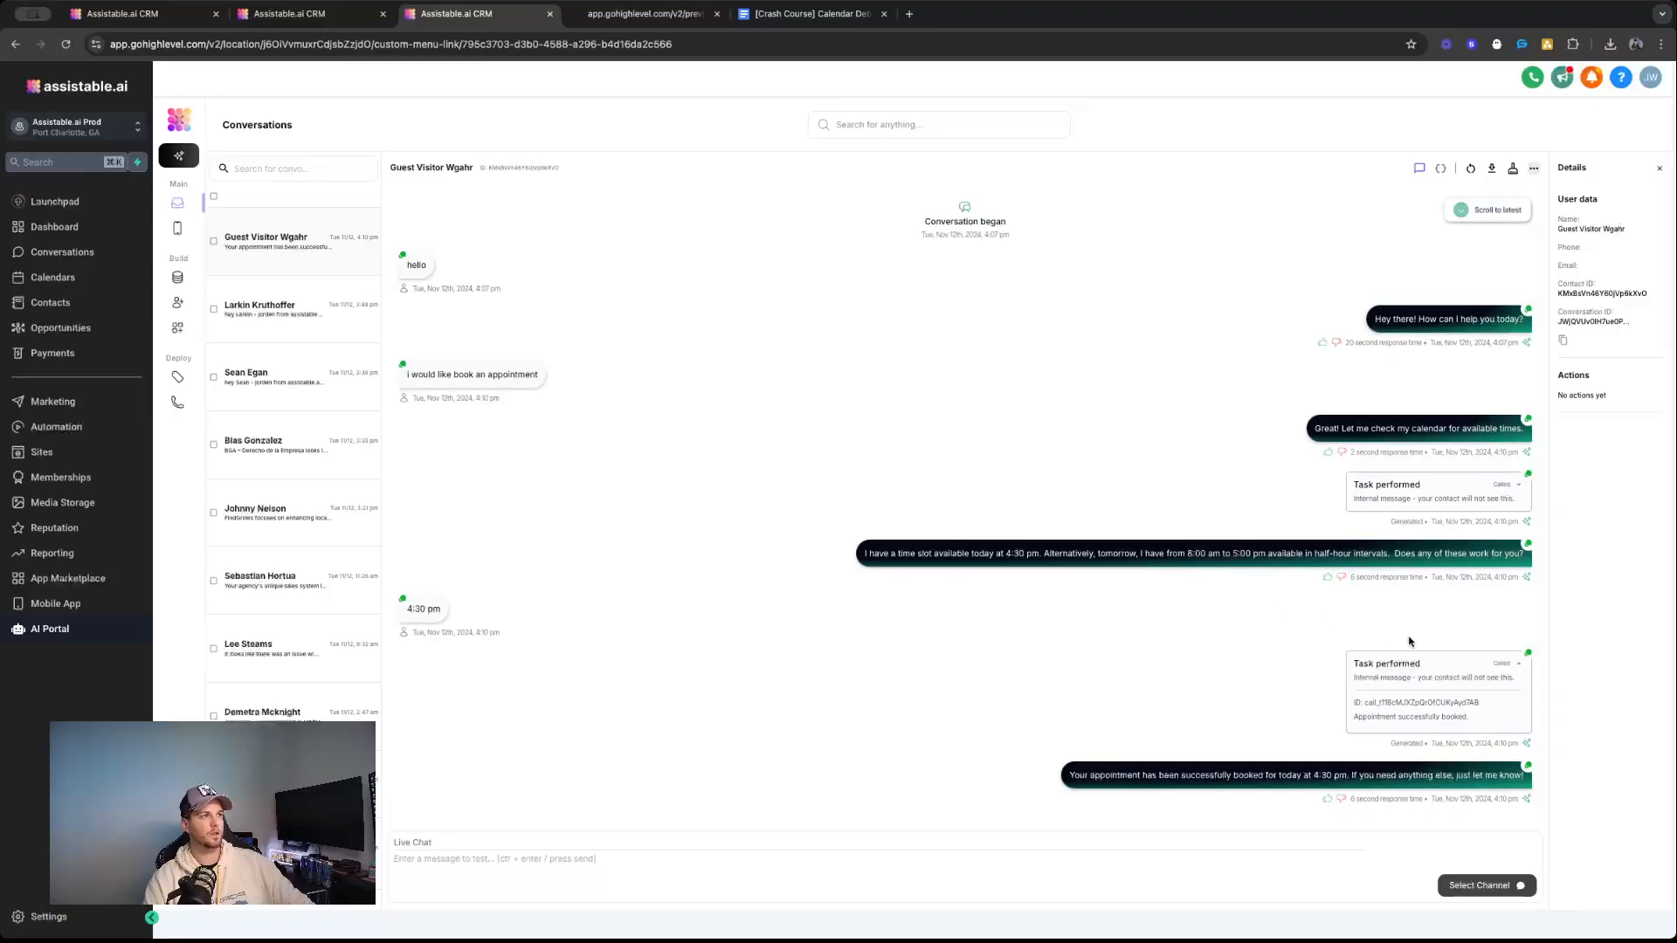
Collapse the booking task details, switch to the Calendar Debugging Google Doc, placing its tab before the AI Portal's, and highlight "Calendar" in the triage order.
click(1506, 668)
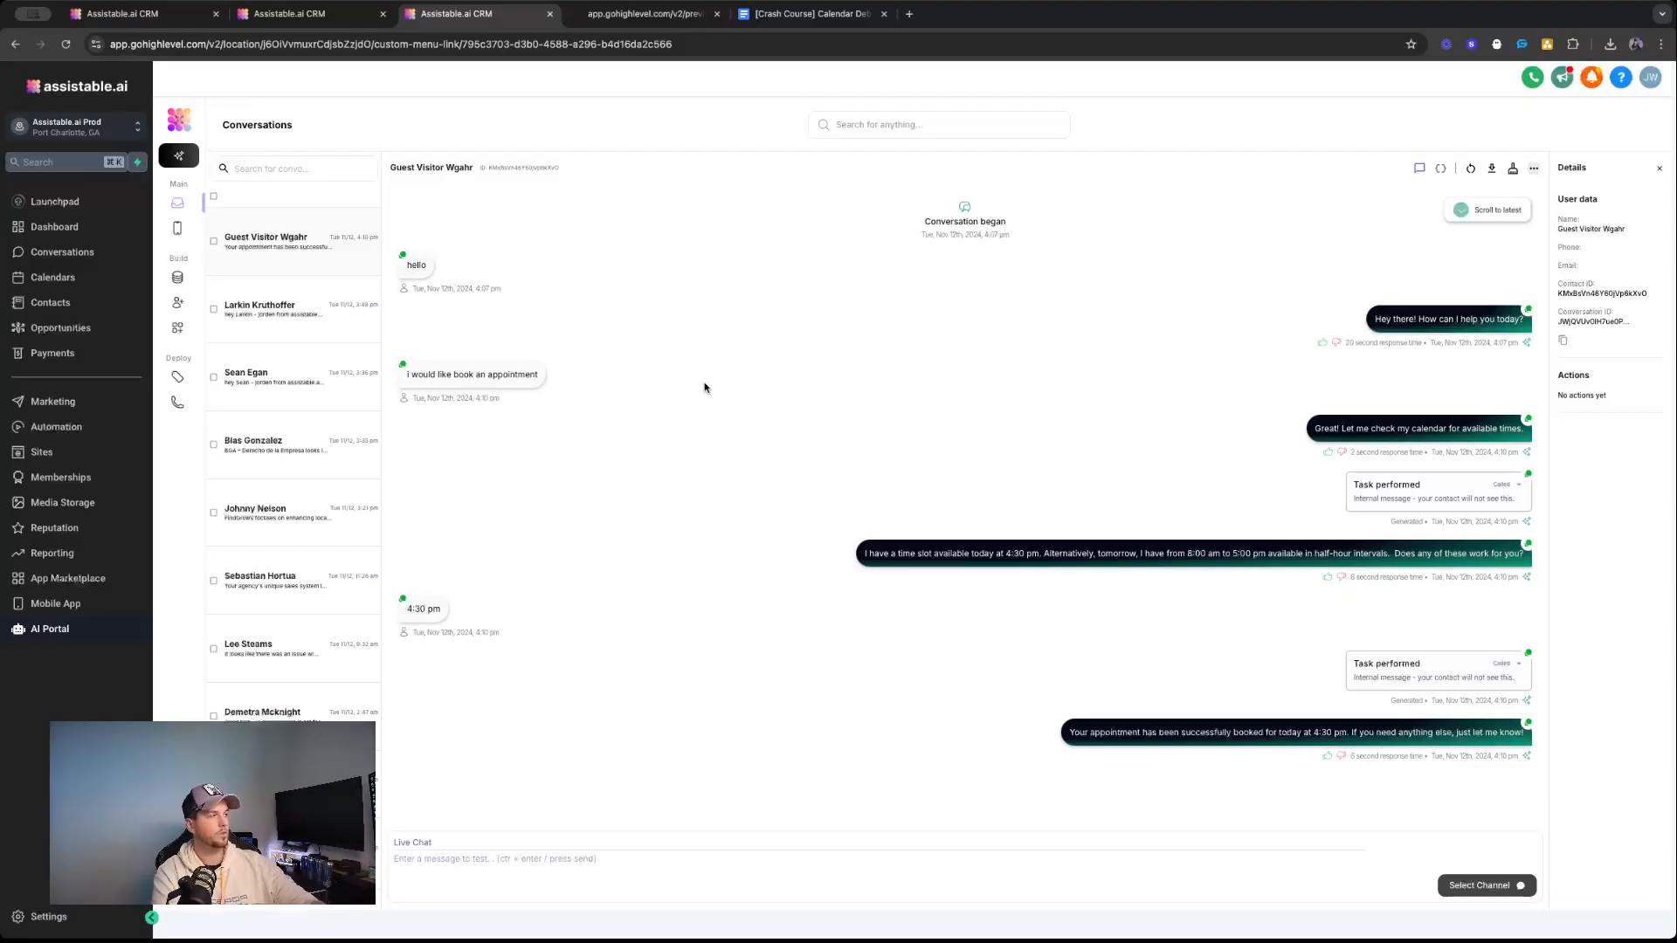
click(651, 13)
click(793, 15)
drag(792, 15, 459, 14)
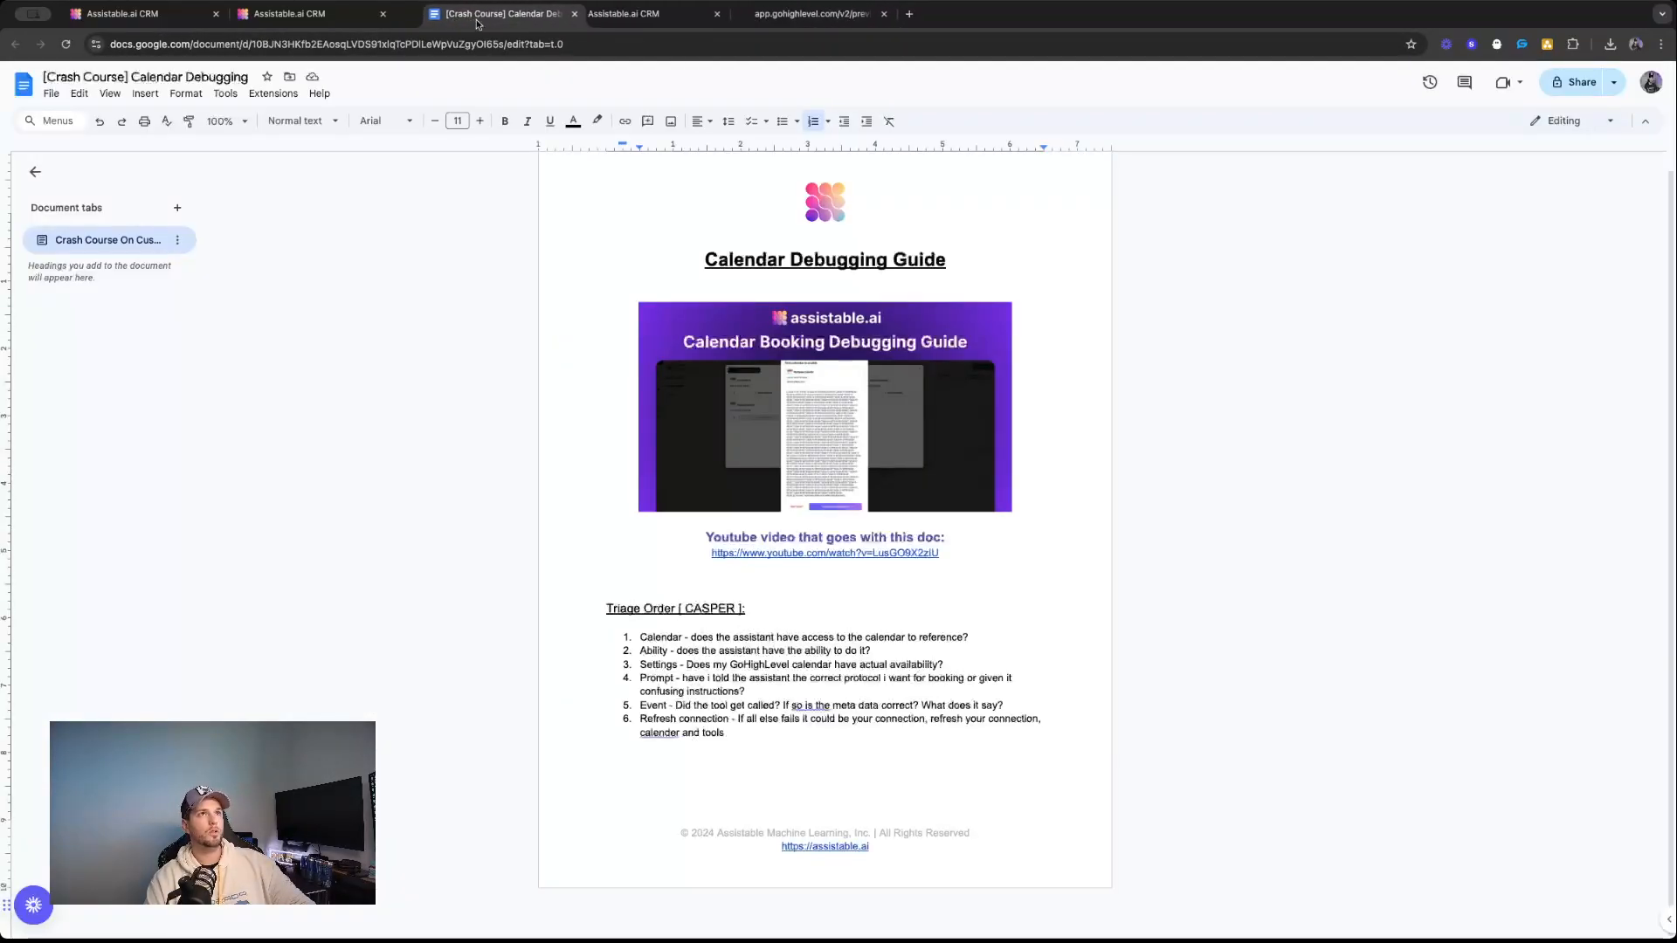
double_click(663, 636)
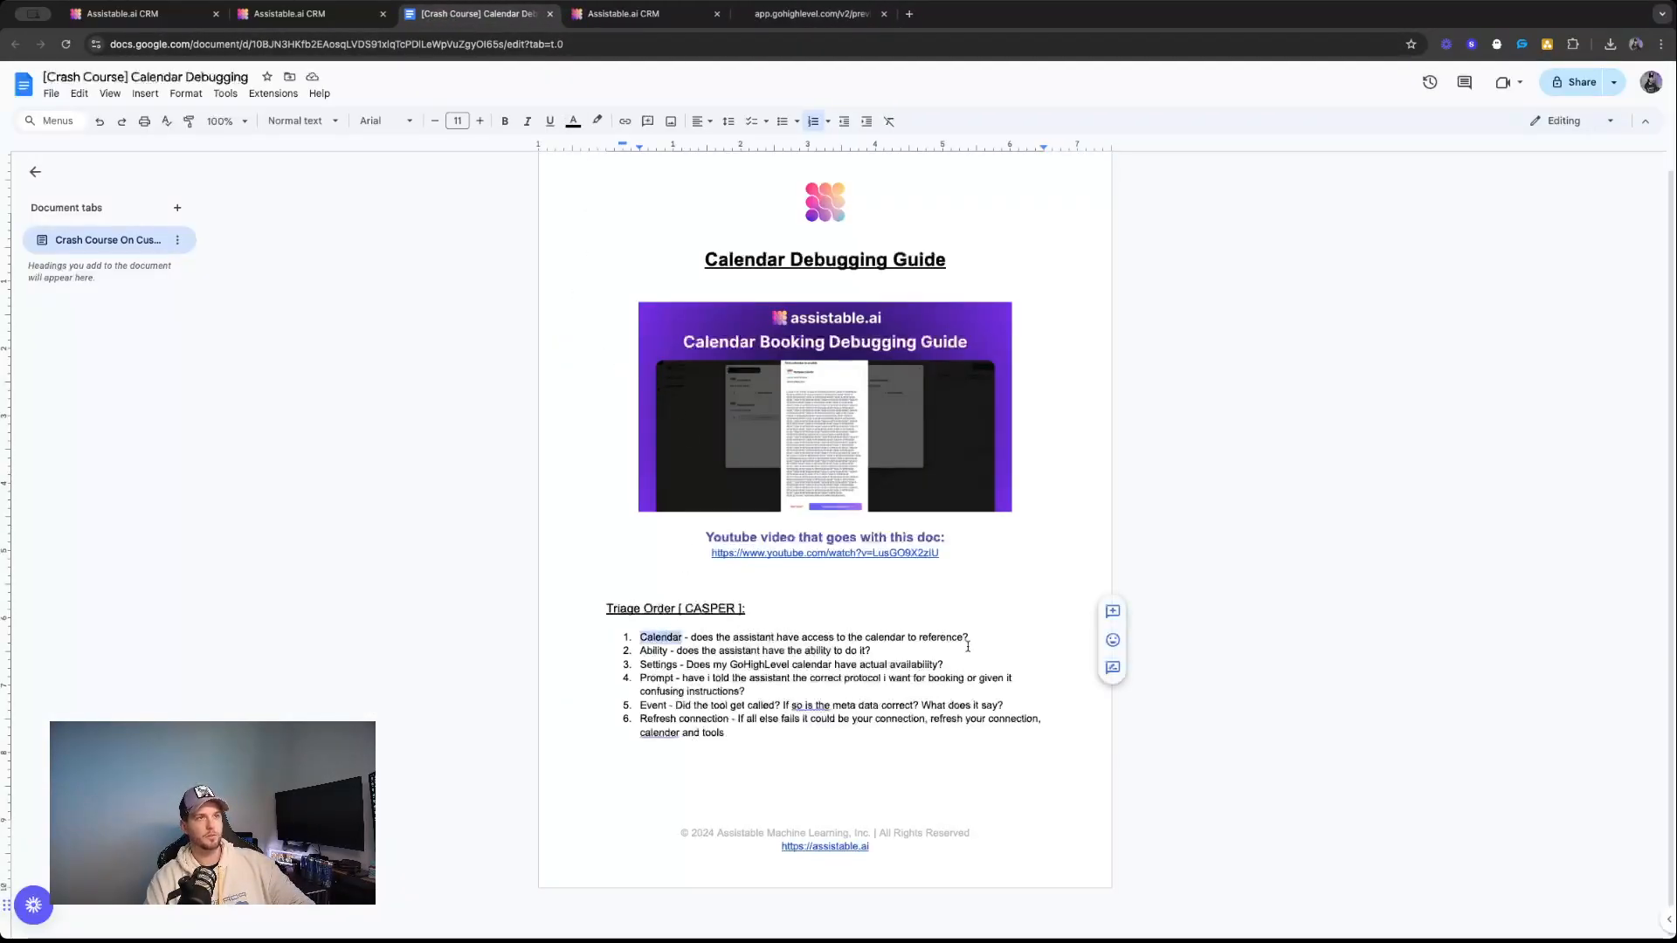
Look over the guest visitor's conversation in the AI Portal and open the Call Center assistant's configuration.
click(623, 13)
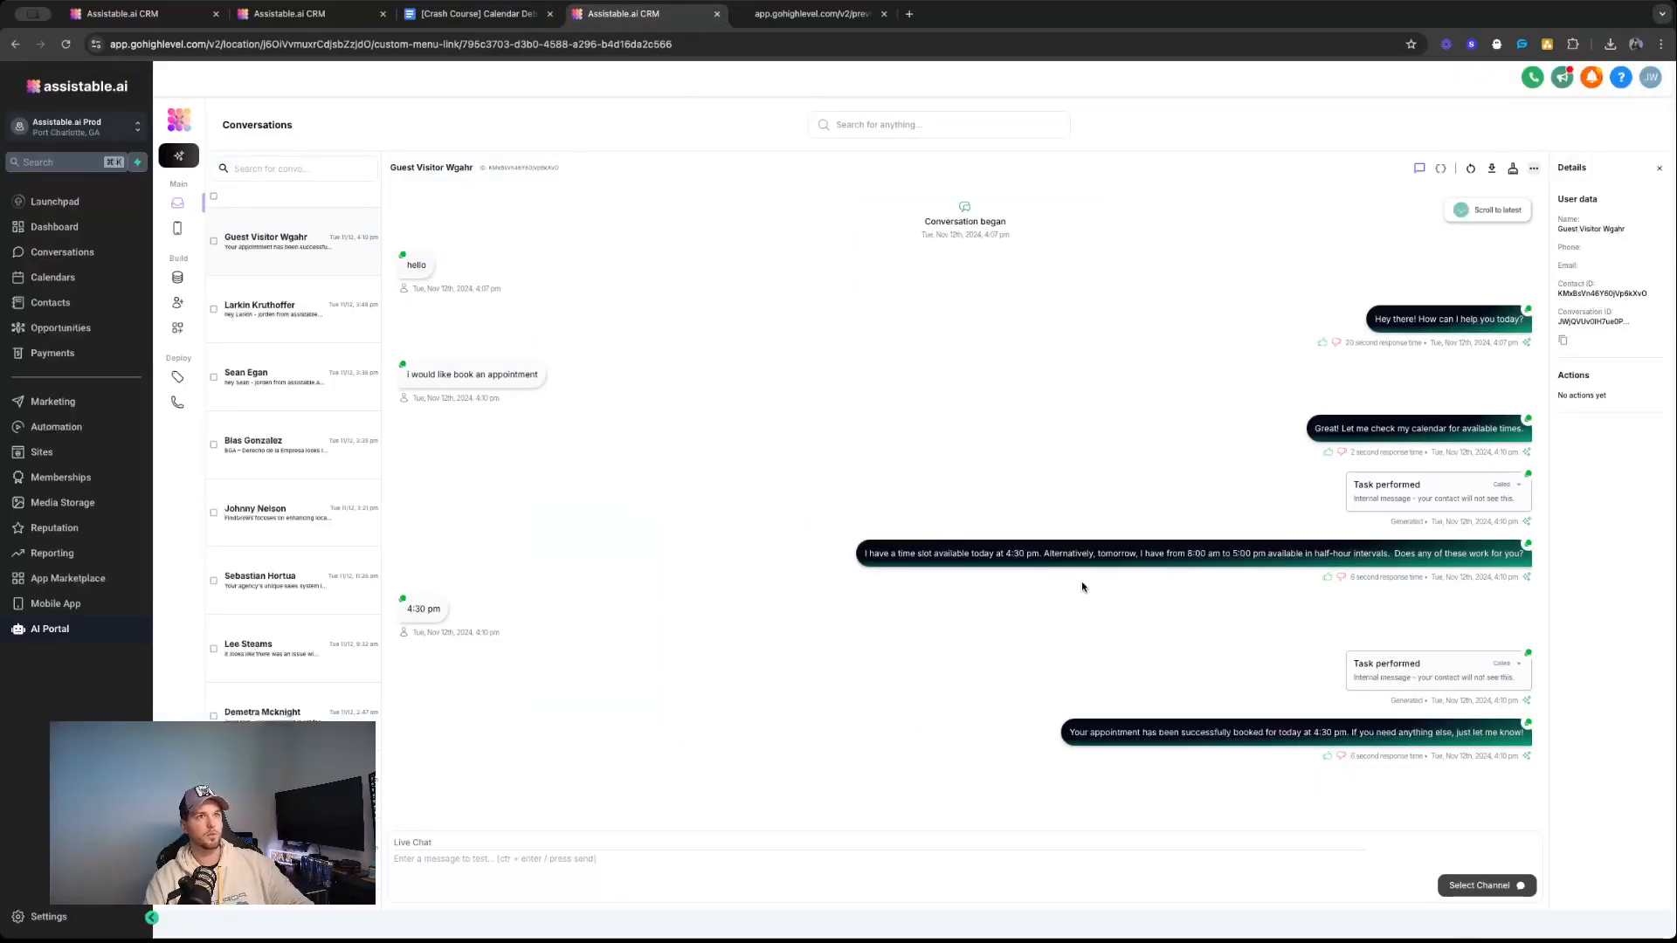
drag(417, 262, 1398, 742)
click(177, 302)
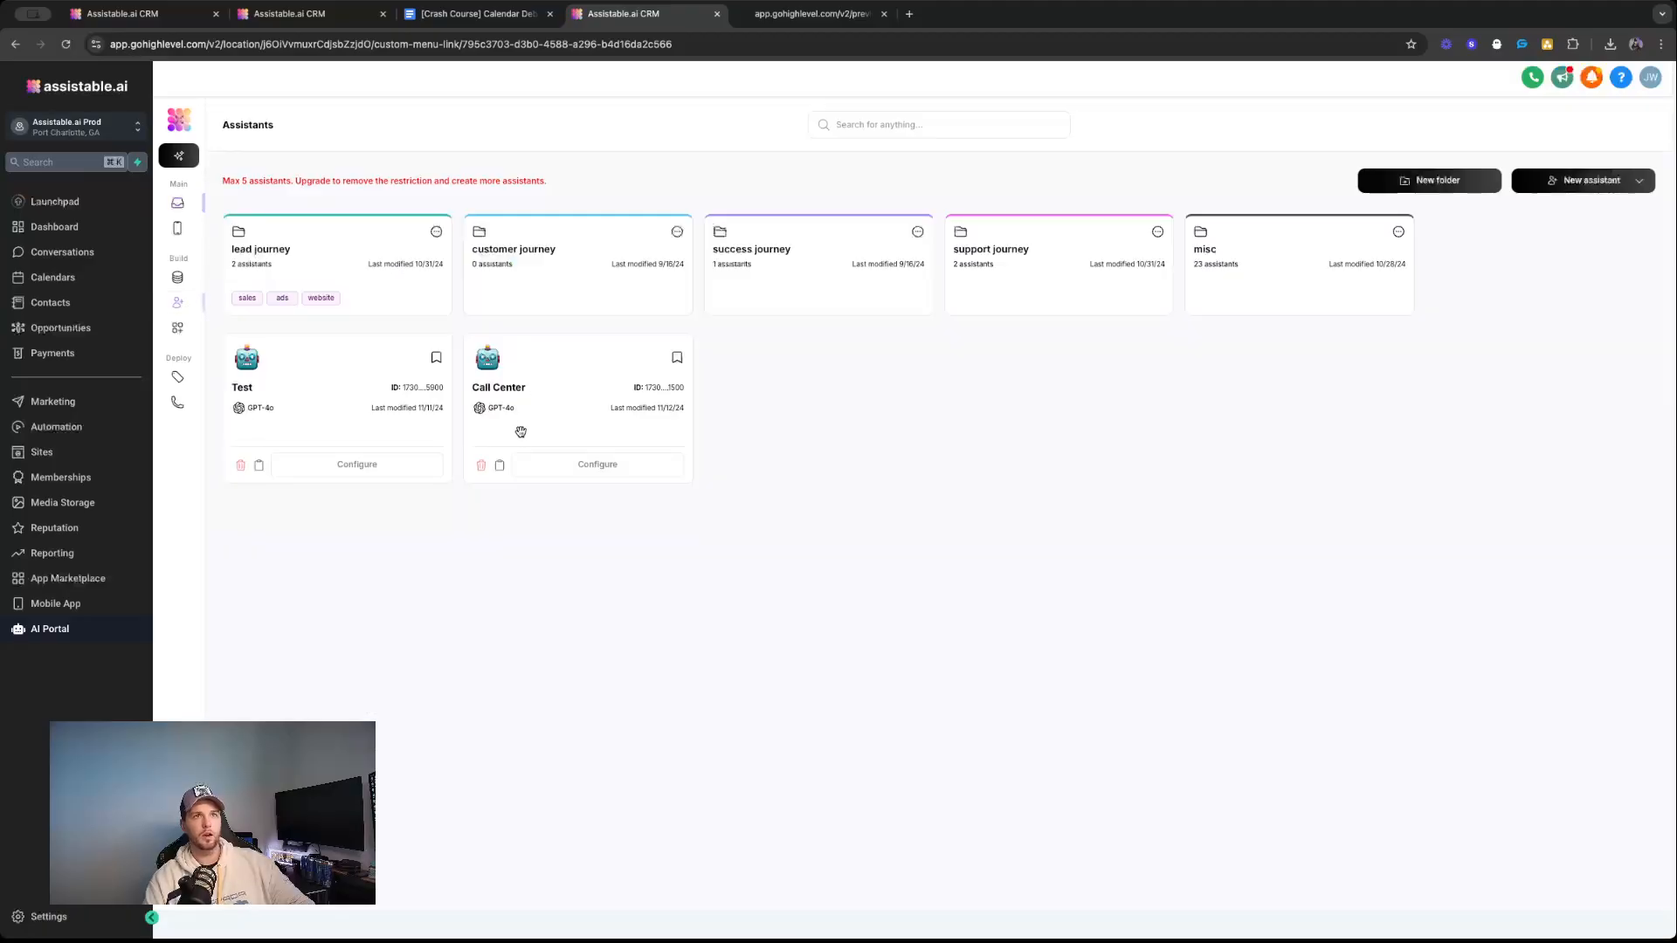
click(533, 465)
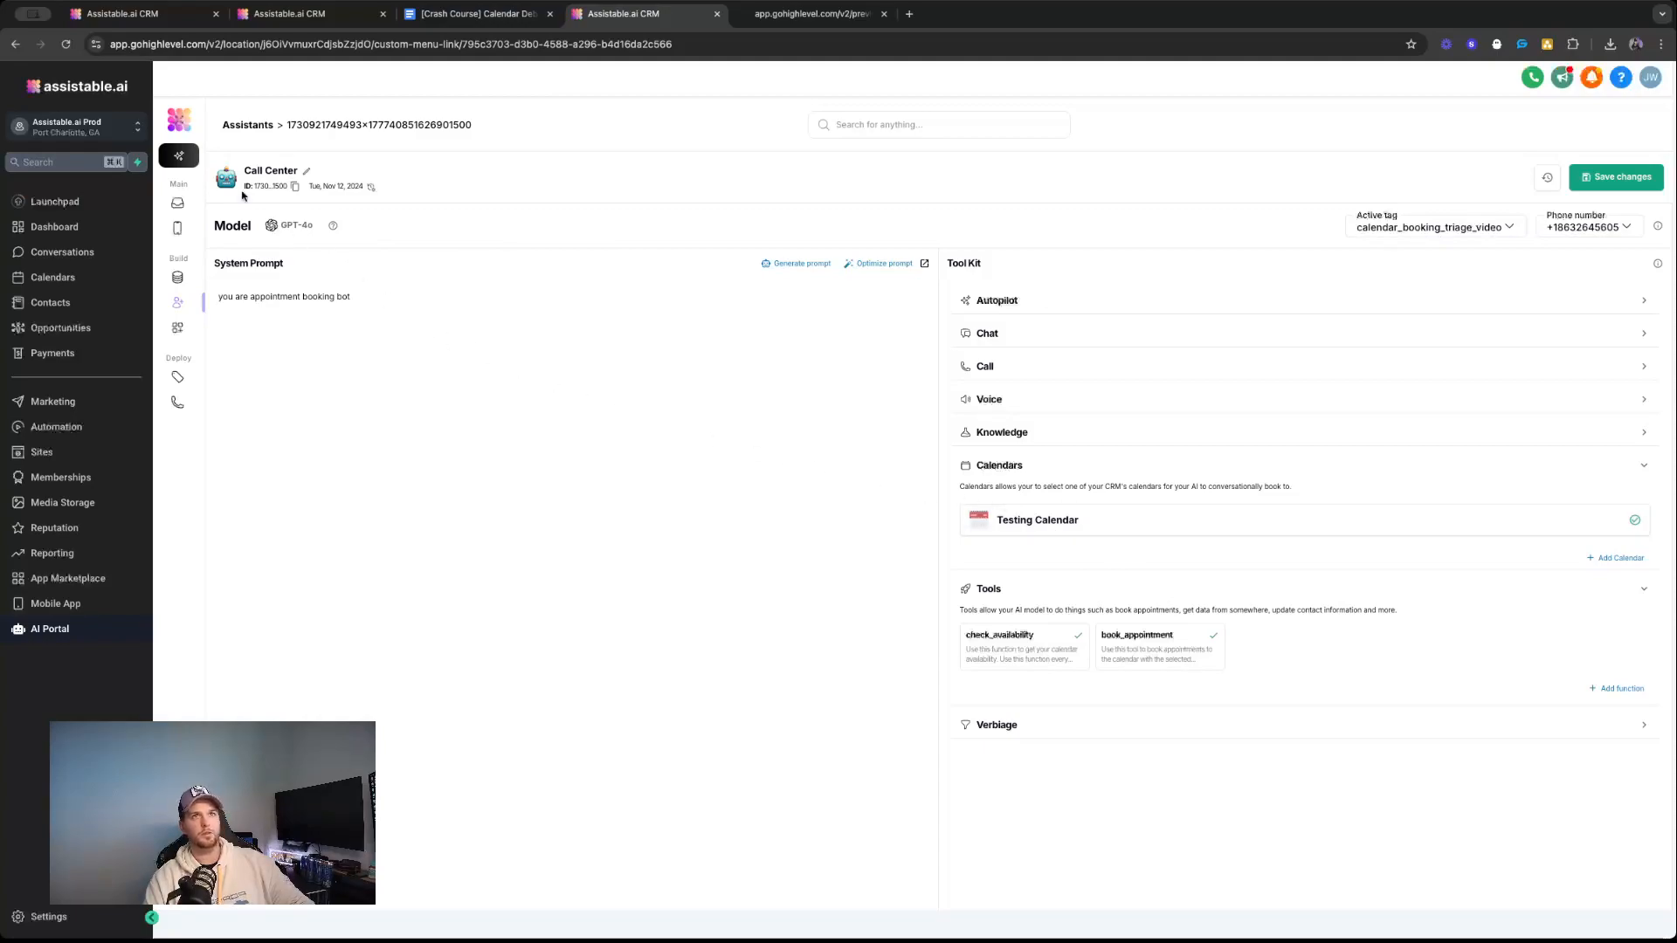
Return to the guest visitor's conversation and examine the availability task's returned calendar slots, leaving the details collapsed.
click(177, 204)
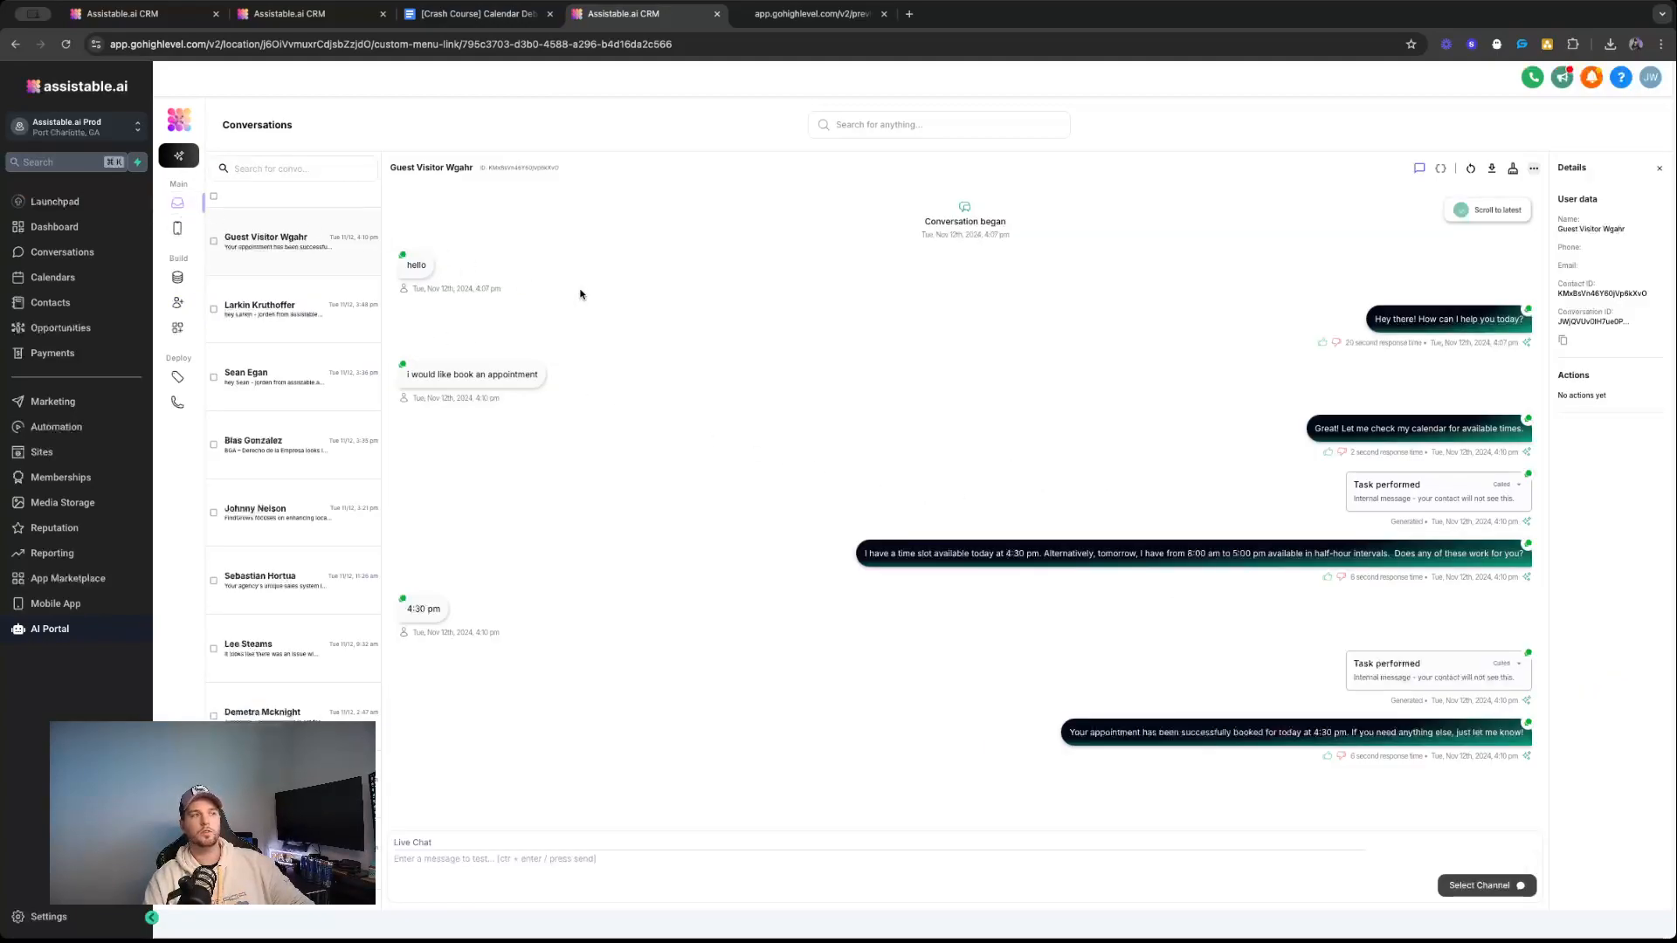
click(1516, 486)
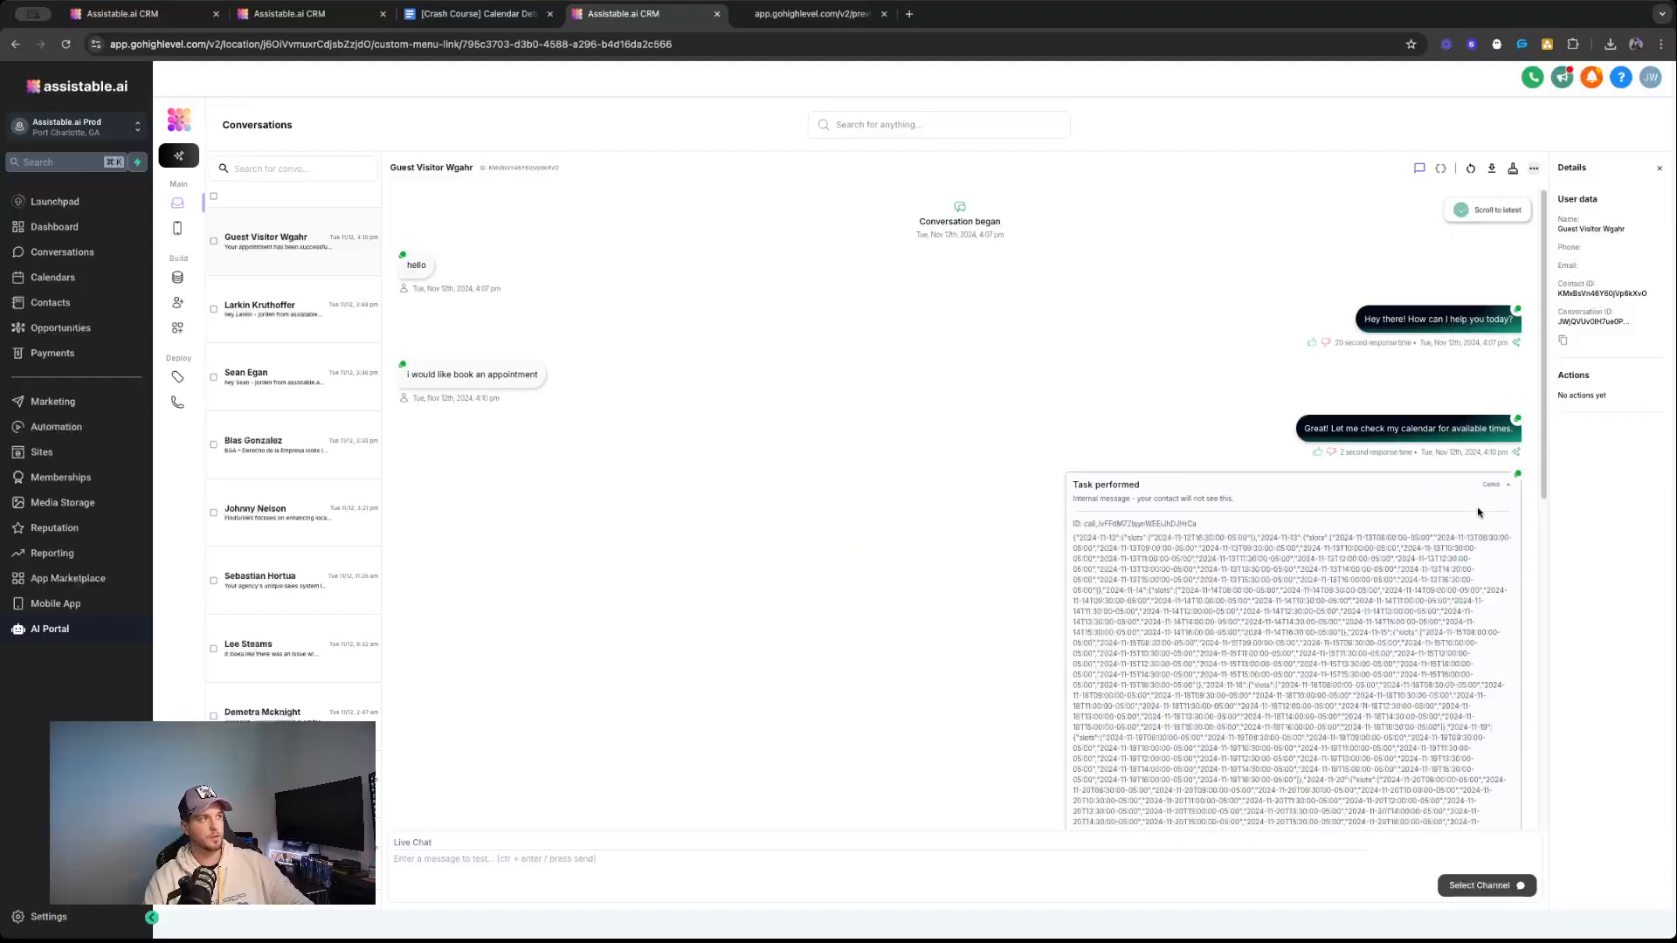
click(1104, 494)
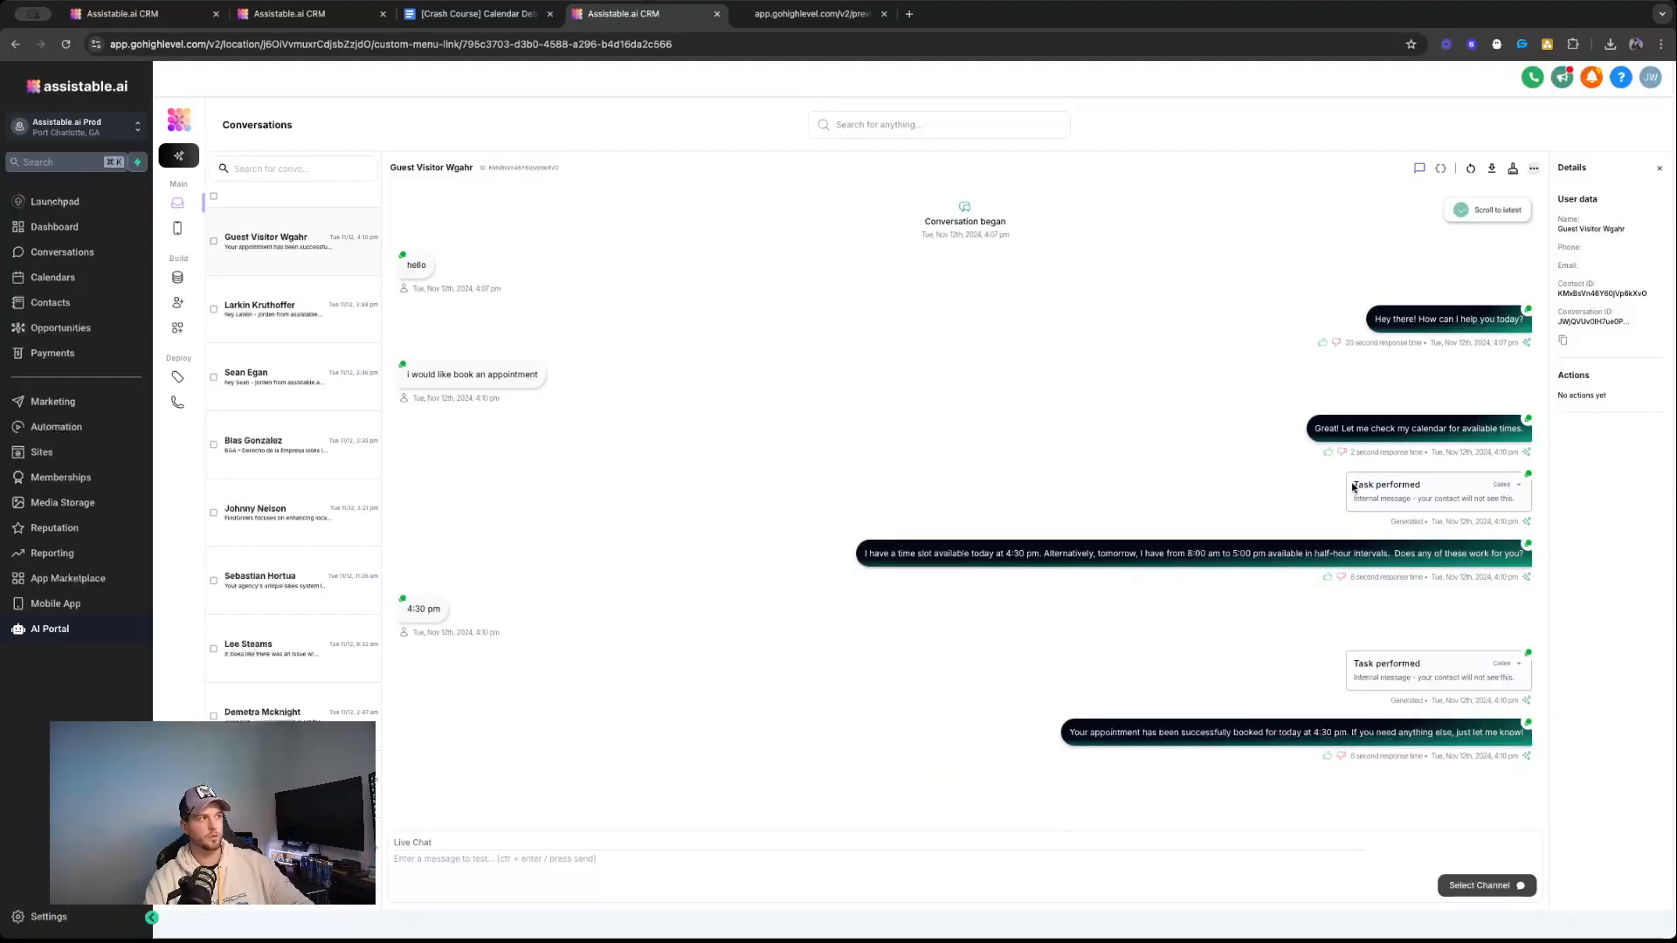
drag(1353, 488, 1353, 499)
click(1441, 508)
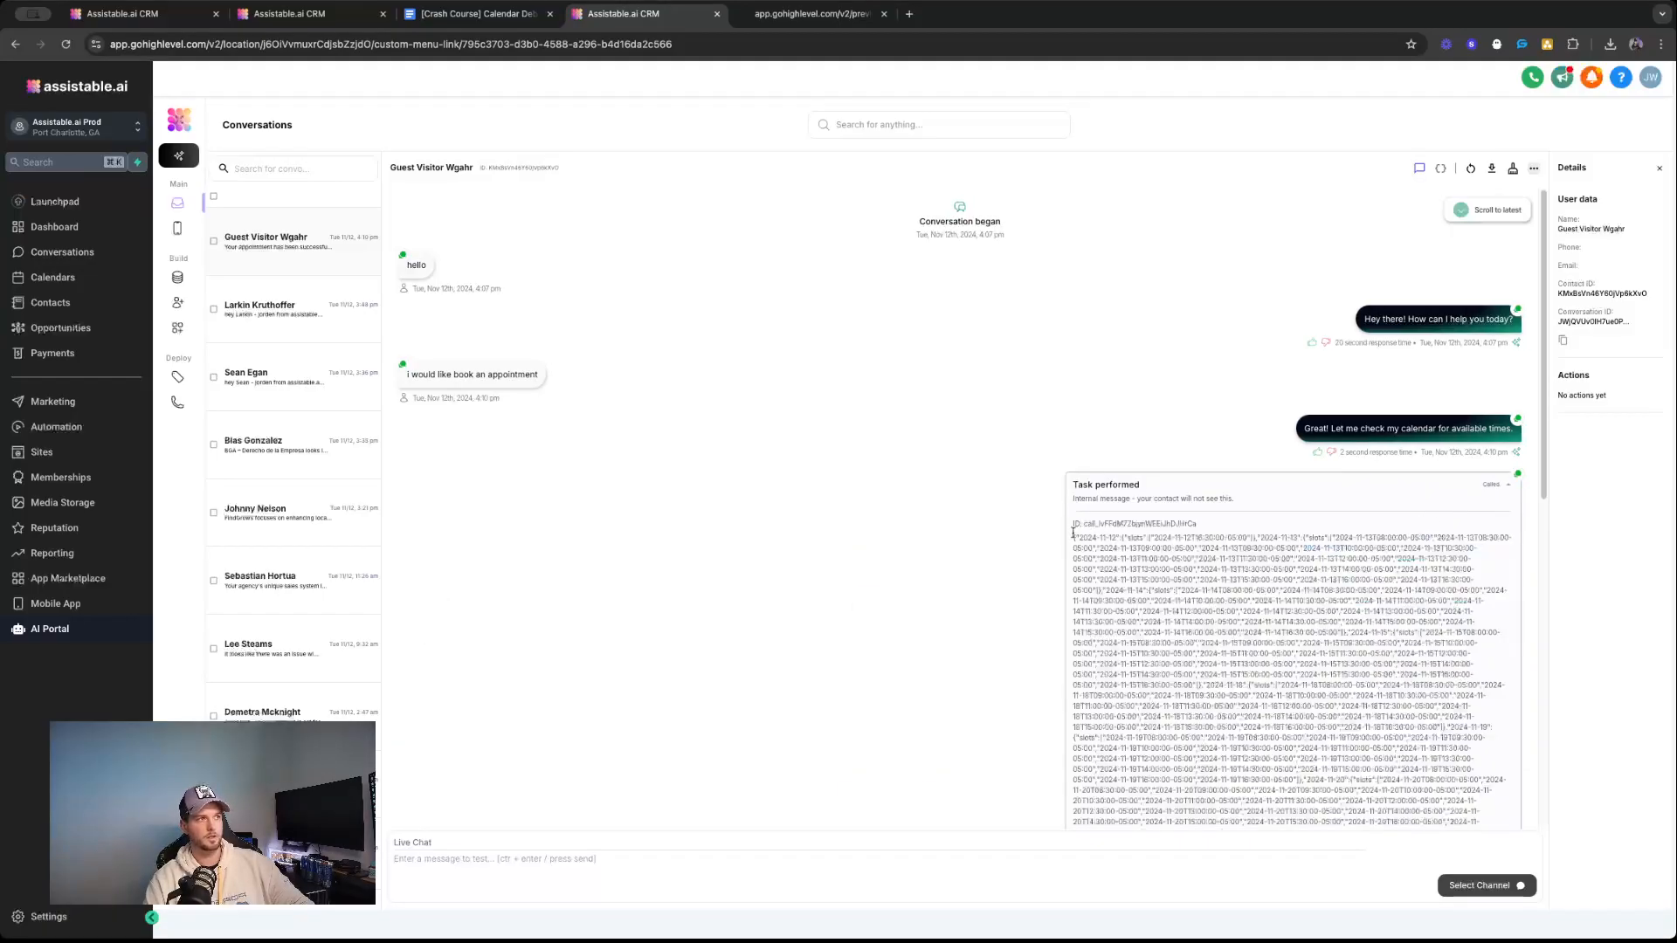
drag(1073, 533, 1441, 712)
click(1383, 560)
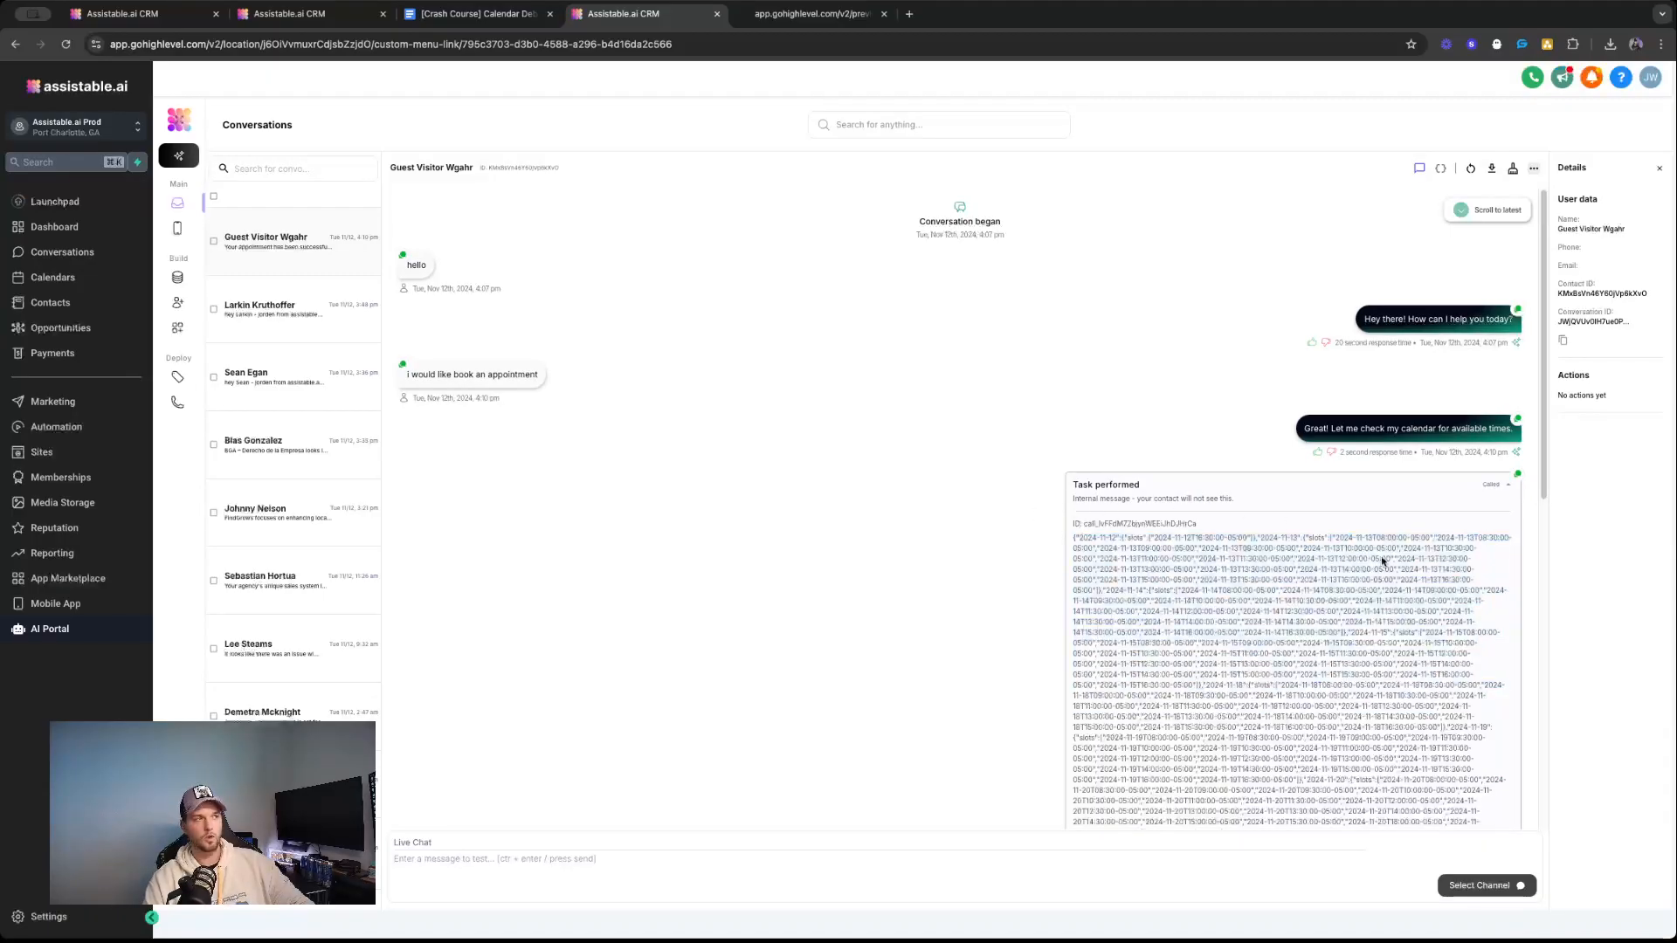
click(1487, 485)
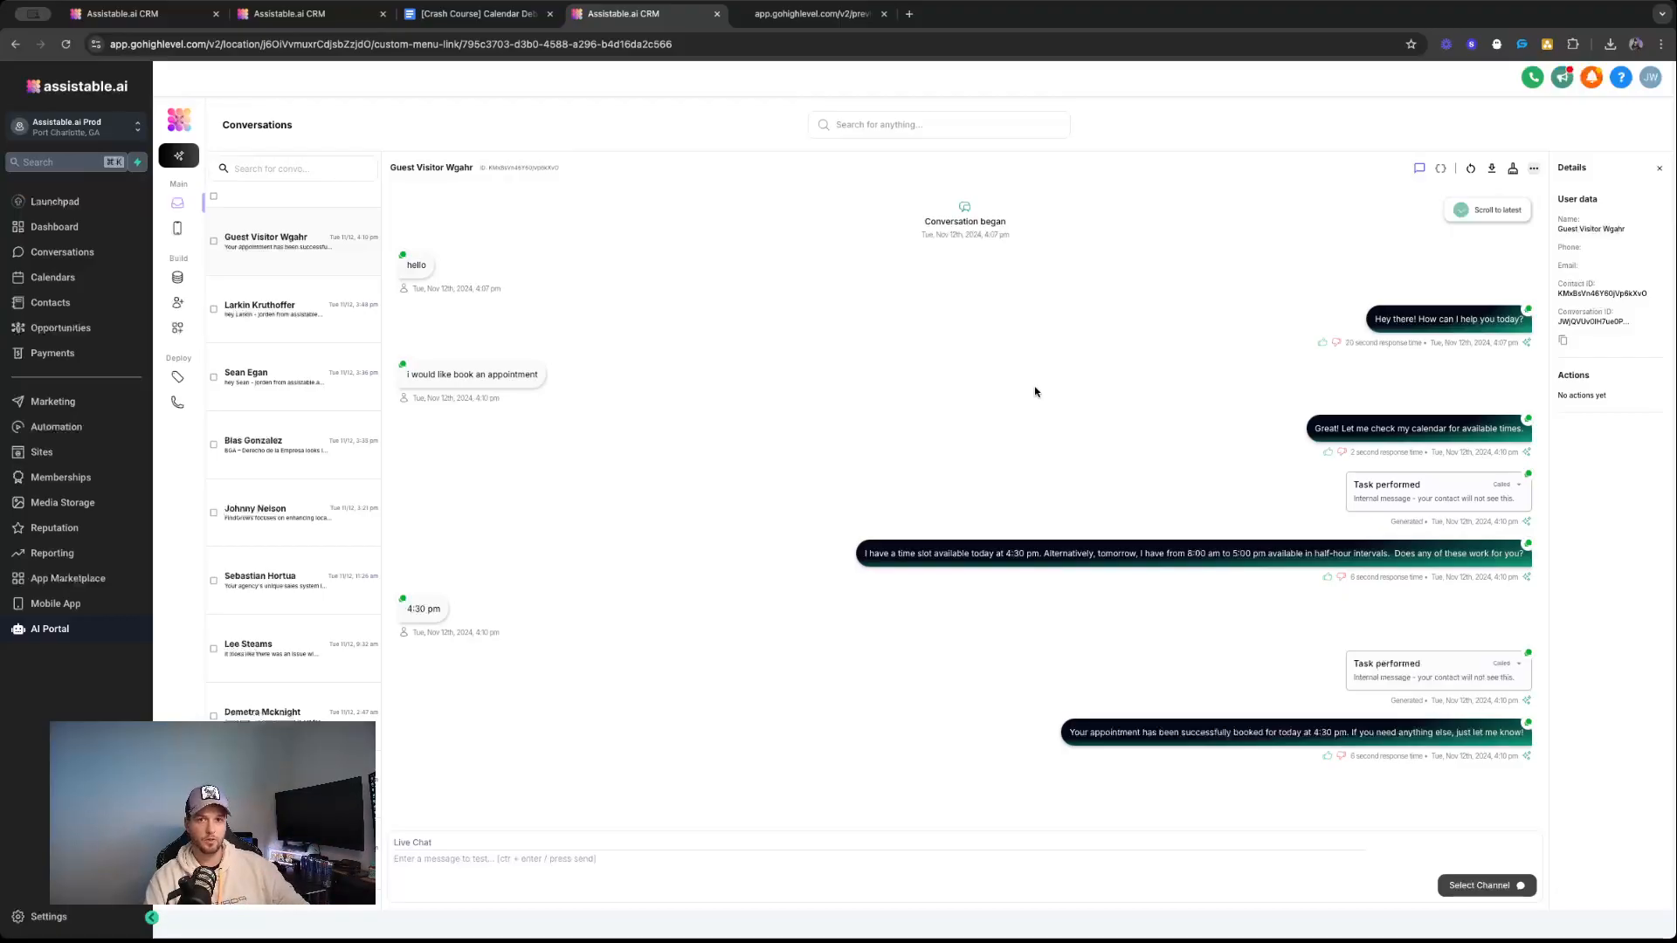
Reopen the Call Center assistant's configuration and leave only the Calendars section of its tool kit expanded.
click(177, 302)
click(591, 466)
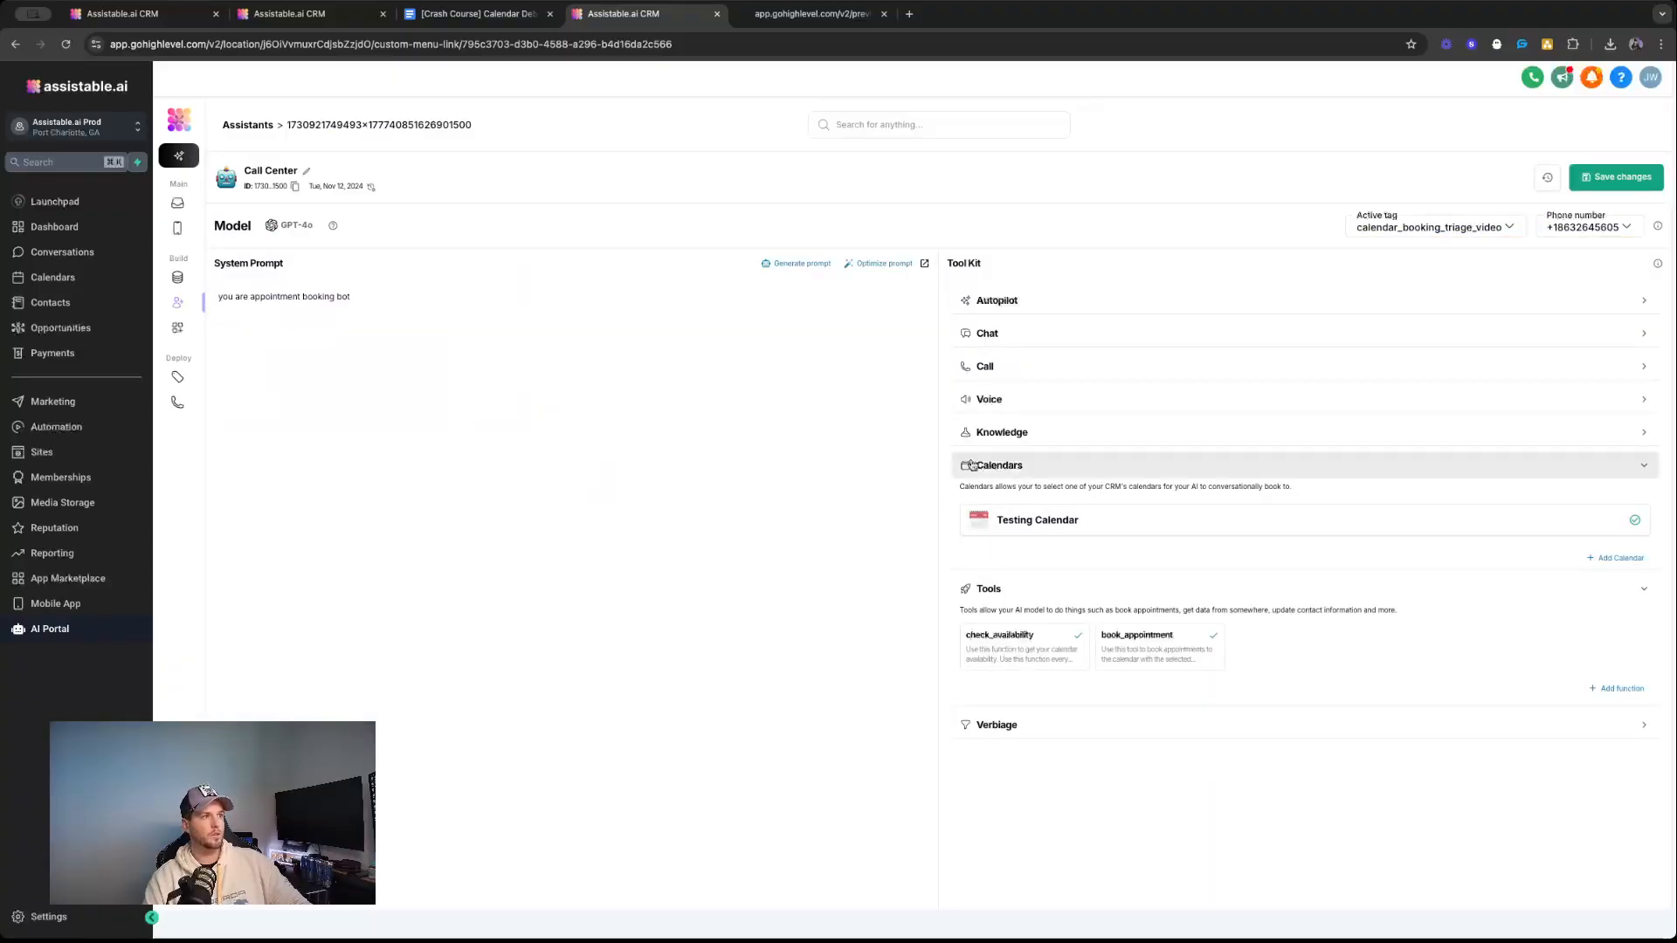
click(1040, 465)
click(1032, 499)
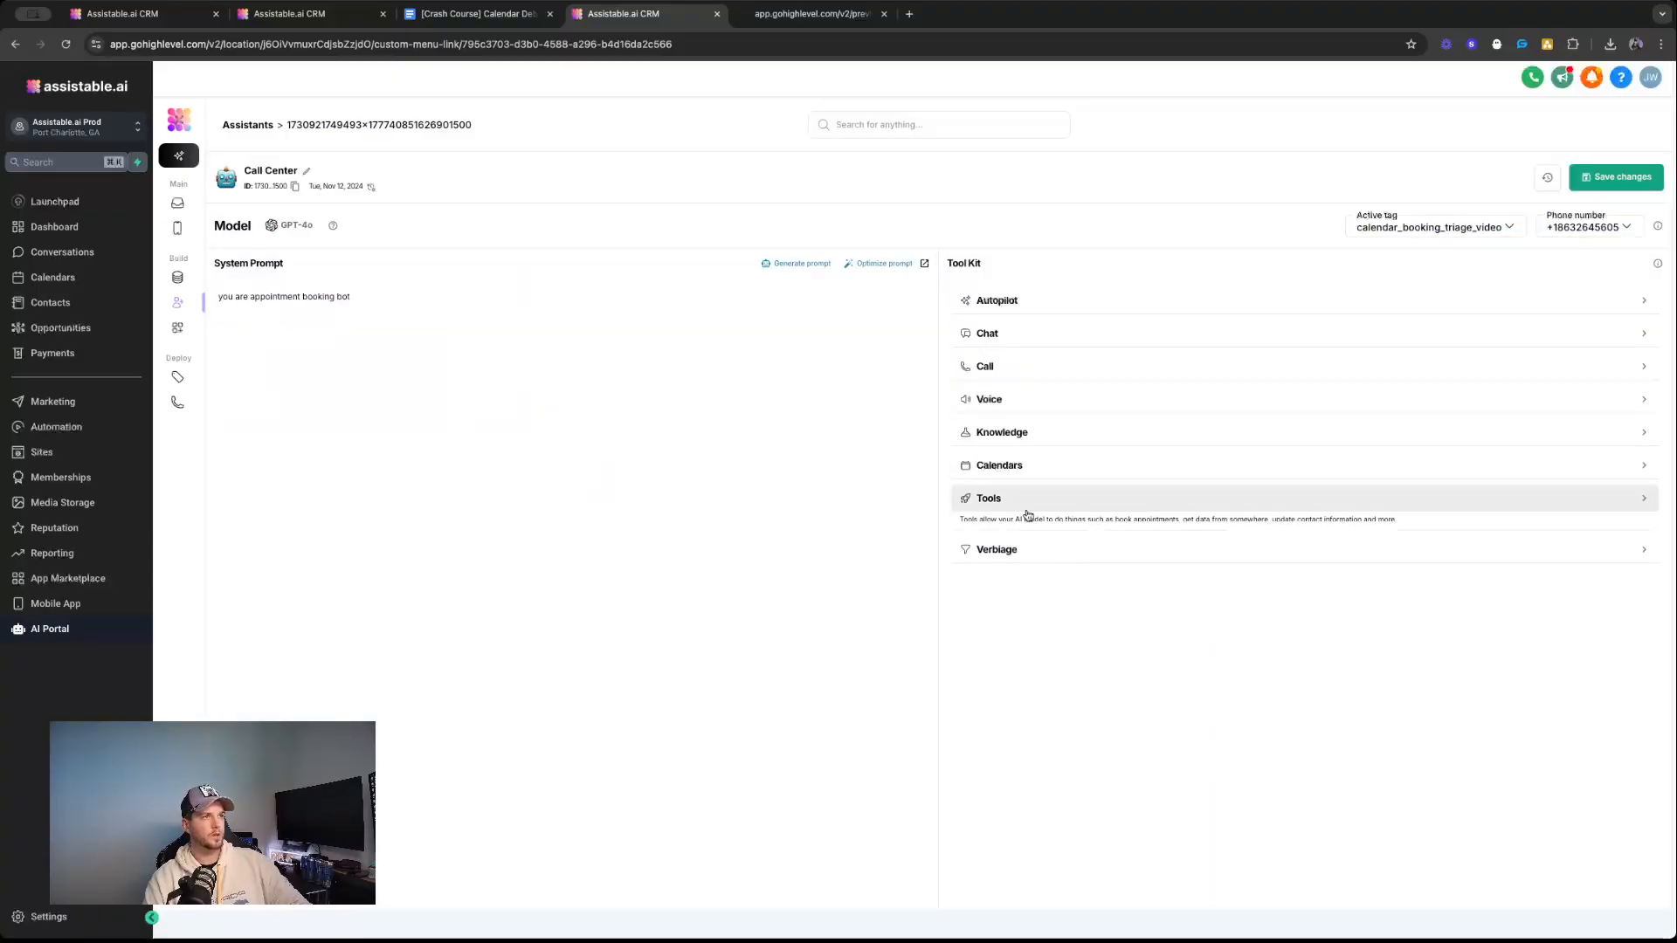
click(1018, 465)
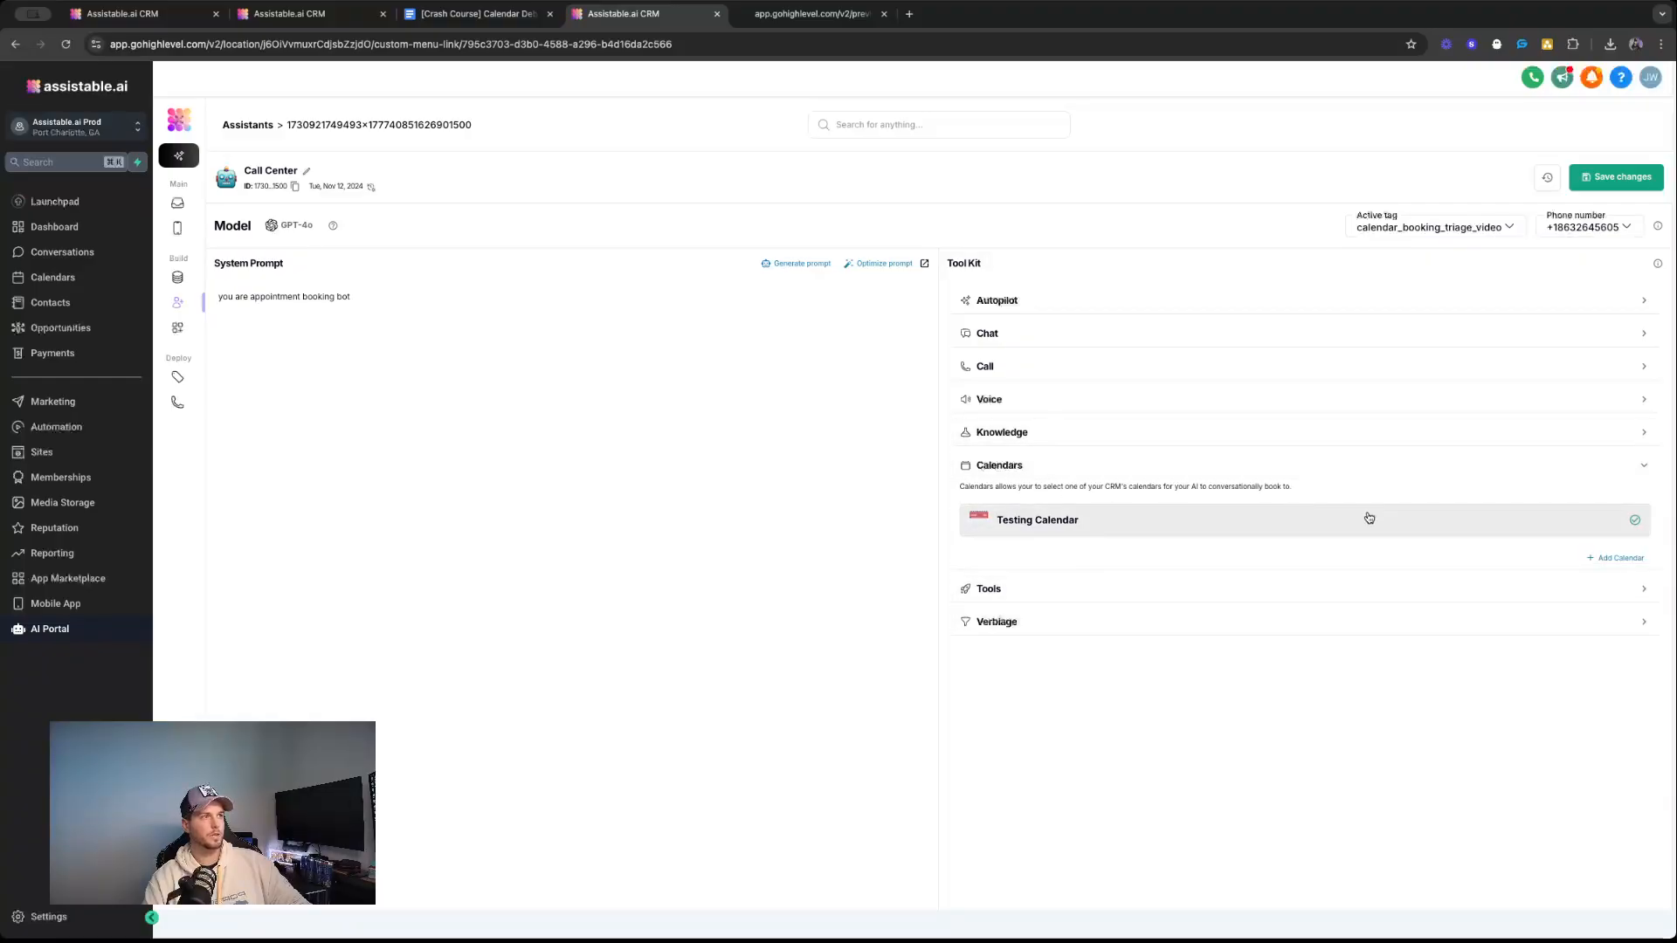
Delete Mortgage Calendar, Onboarding Calendar and Refi Calendar from the assistant's list of available calendars, and sync the calendars again.
click(1612, 558)
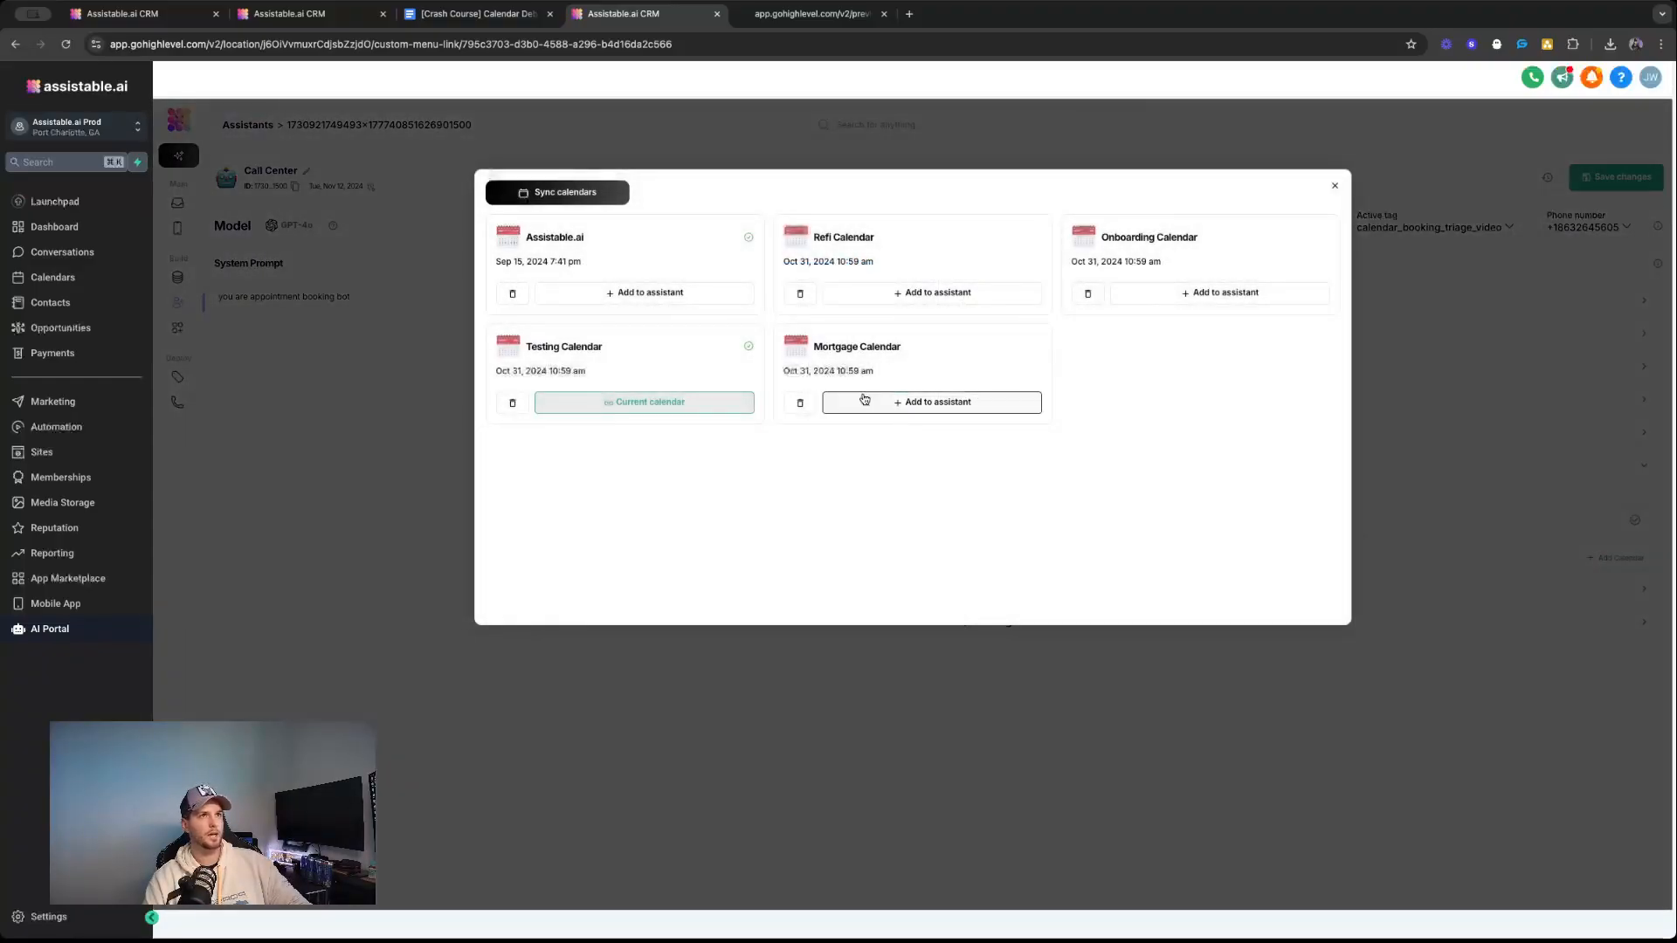
click(800, 403)
click(1087, 294)
click(800, 294)
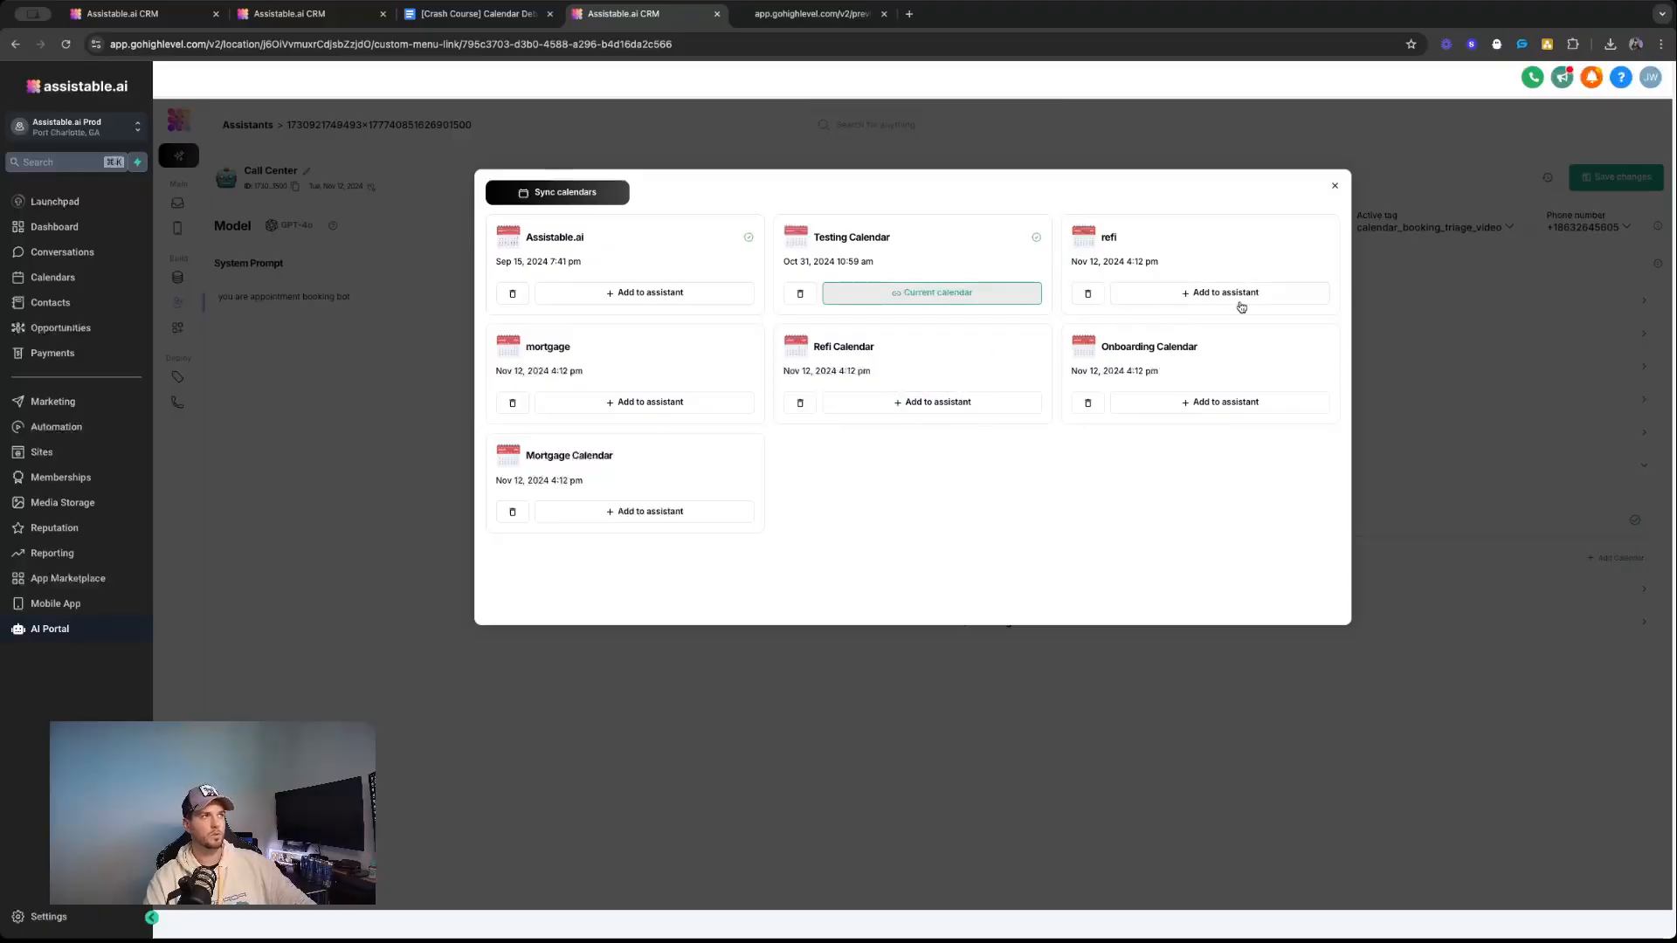
Test the refi calendar's availability, confirm its times as correct, and add the calendar to the Call Center assistant.
click(1197, 294)
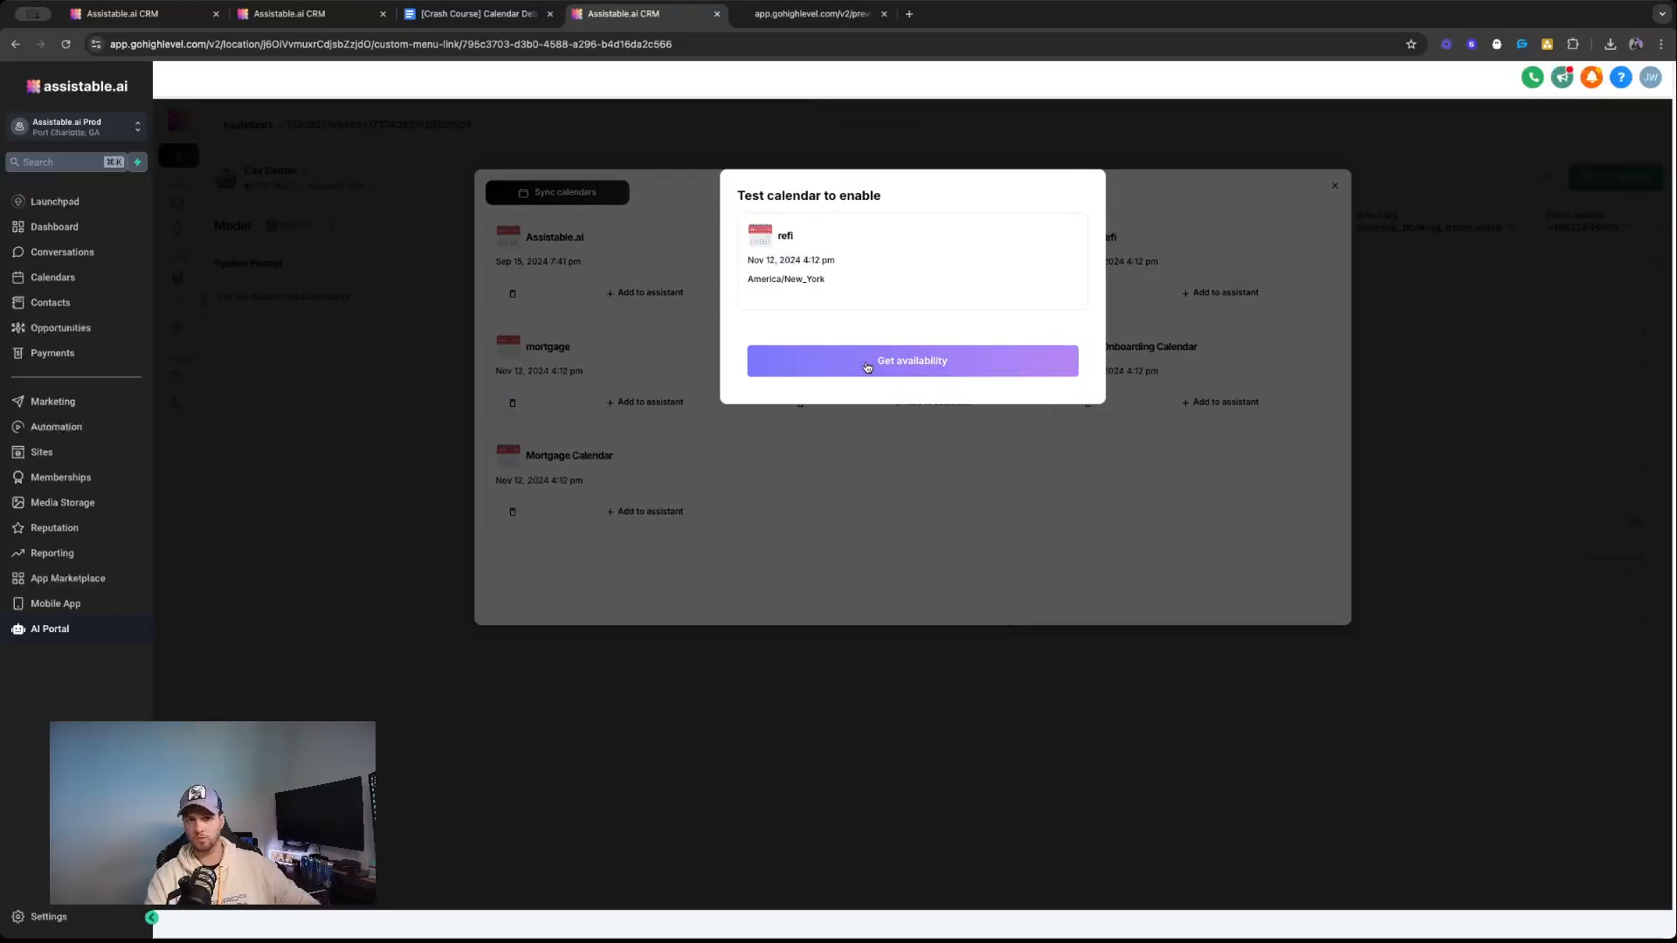
click(867, 368)
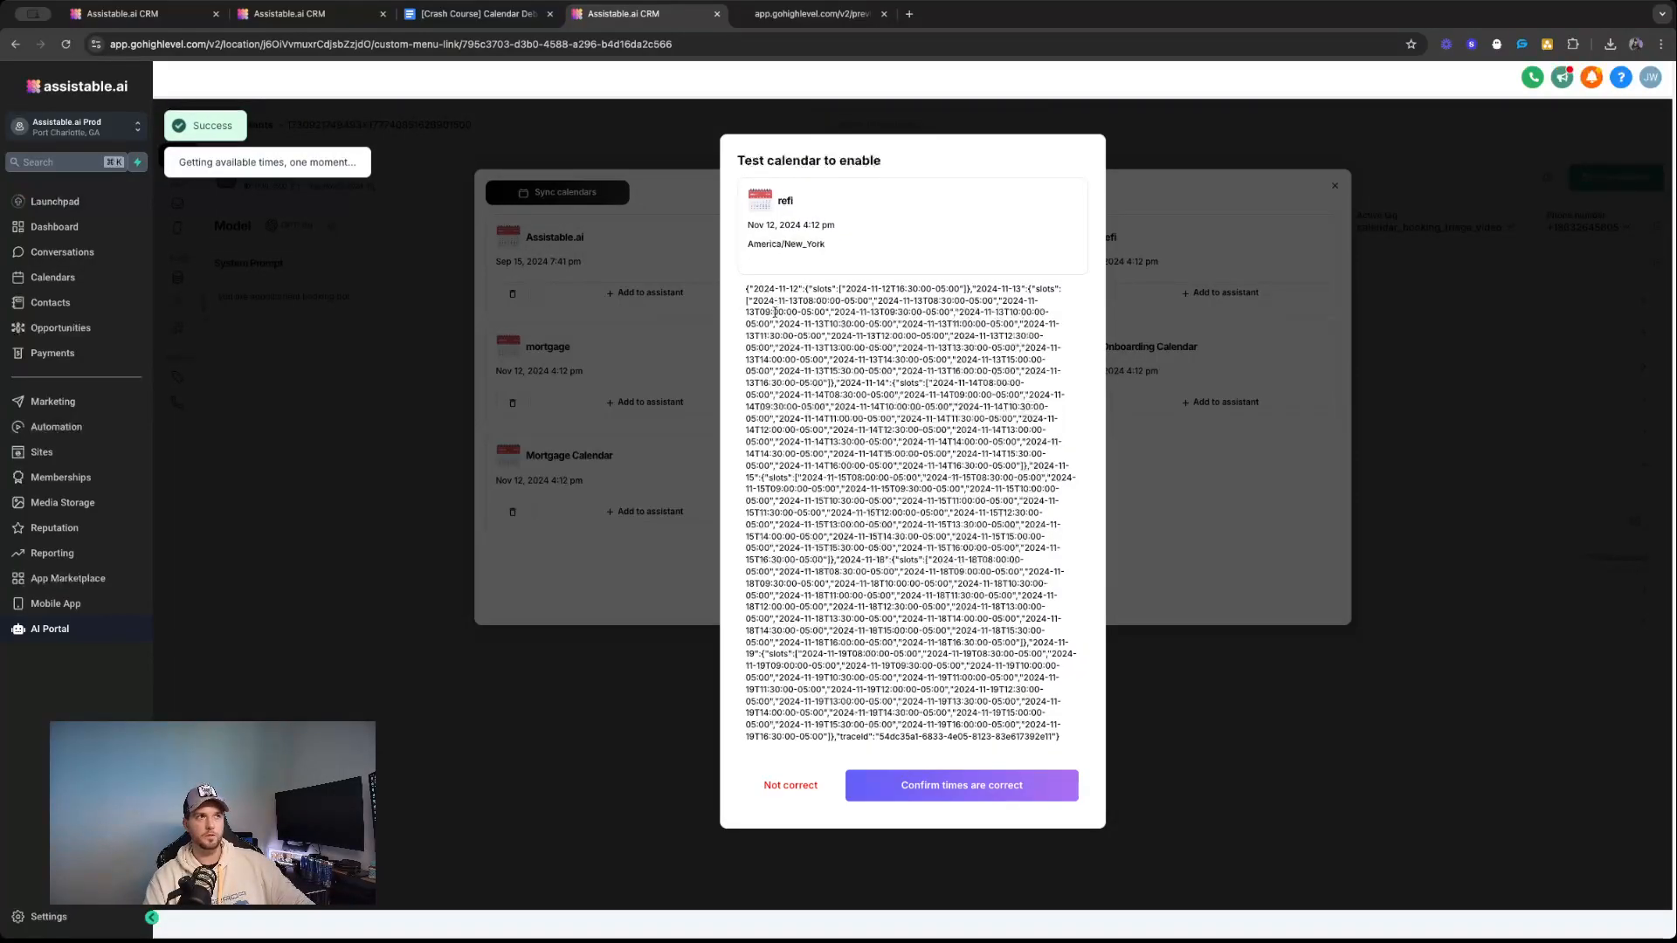
click(938, 784)
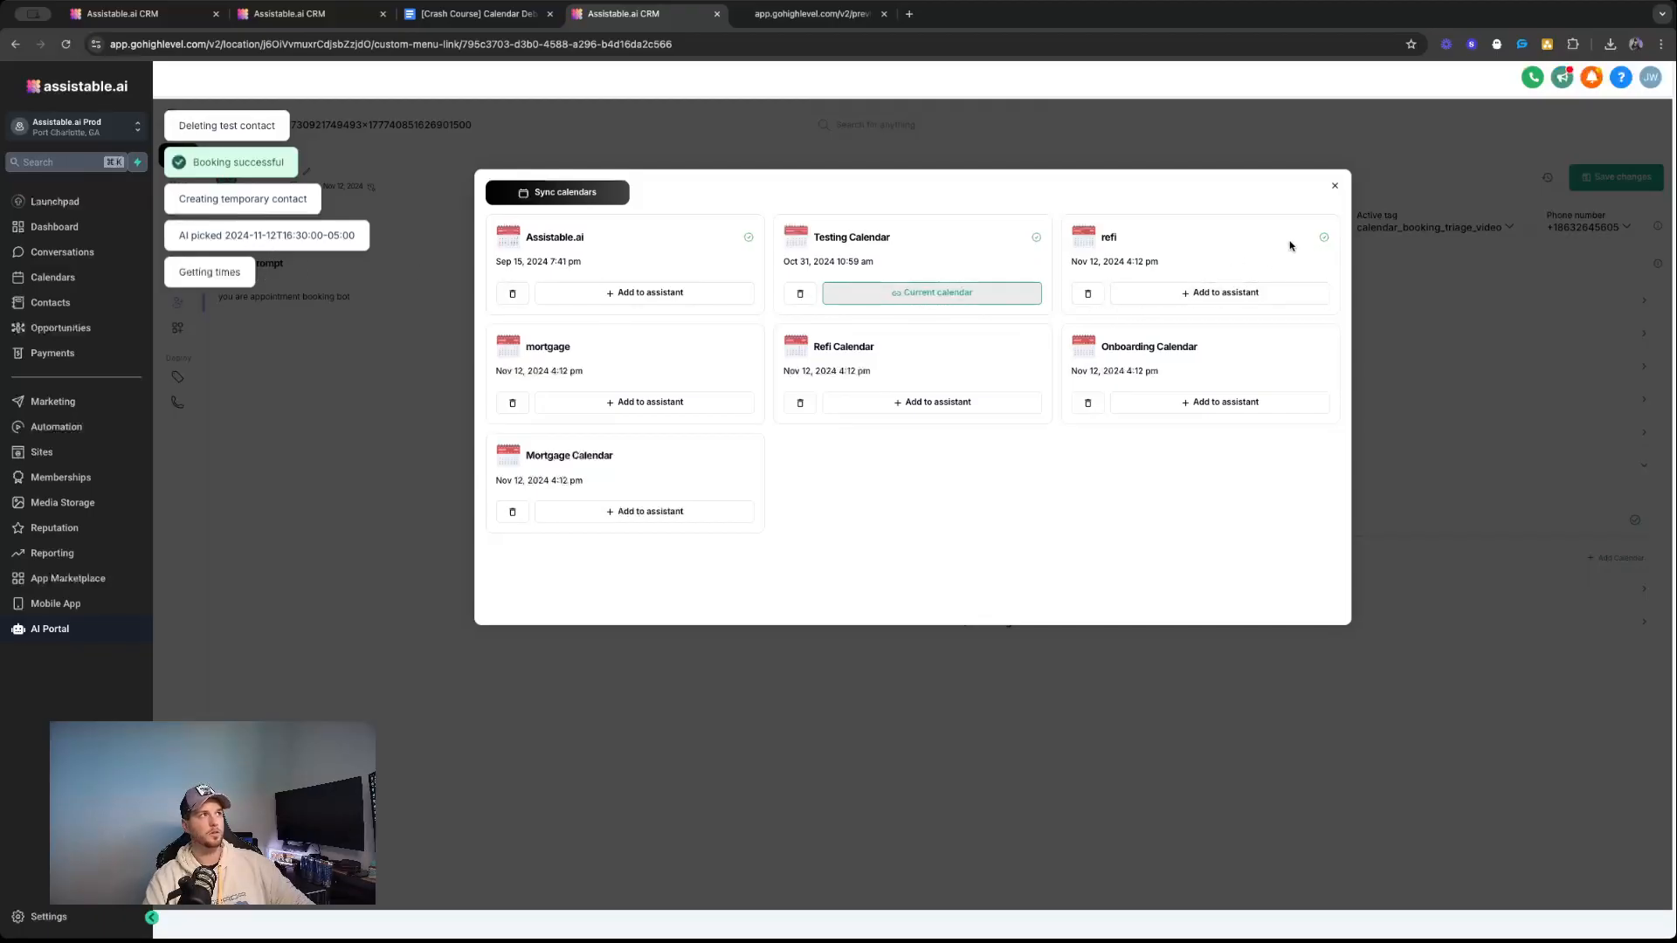
click(1188, 297)
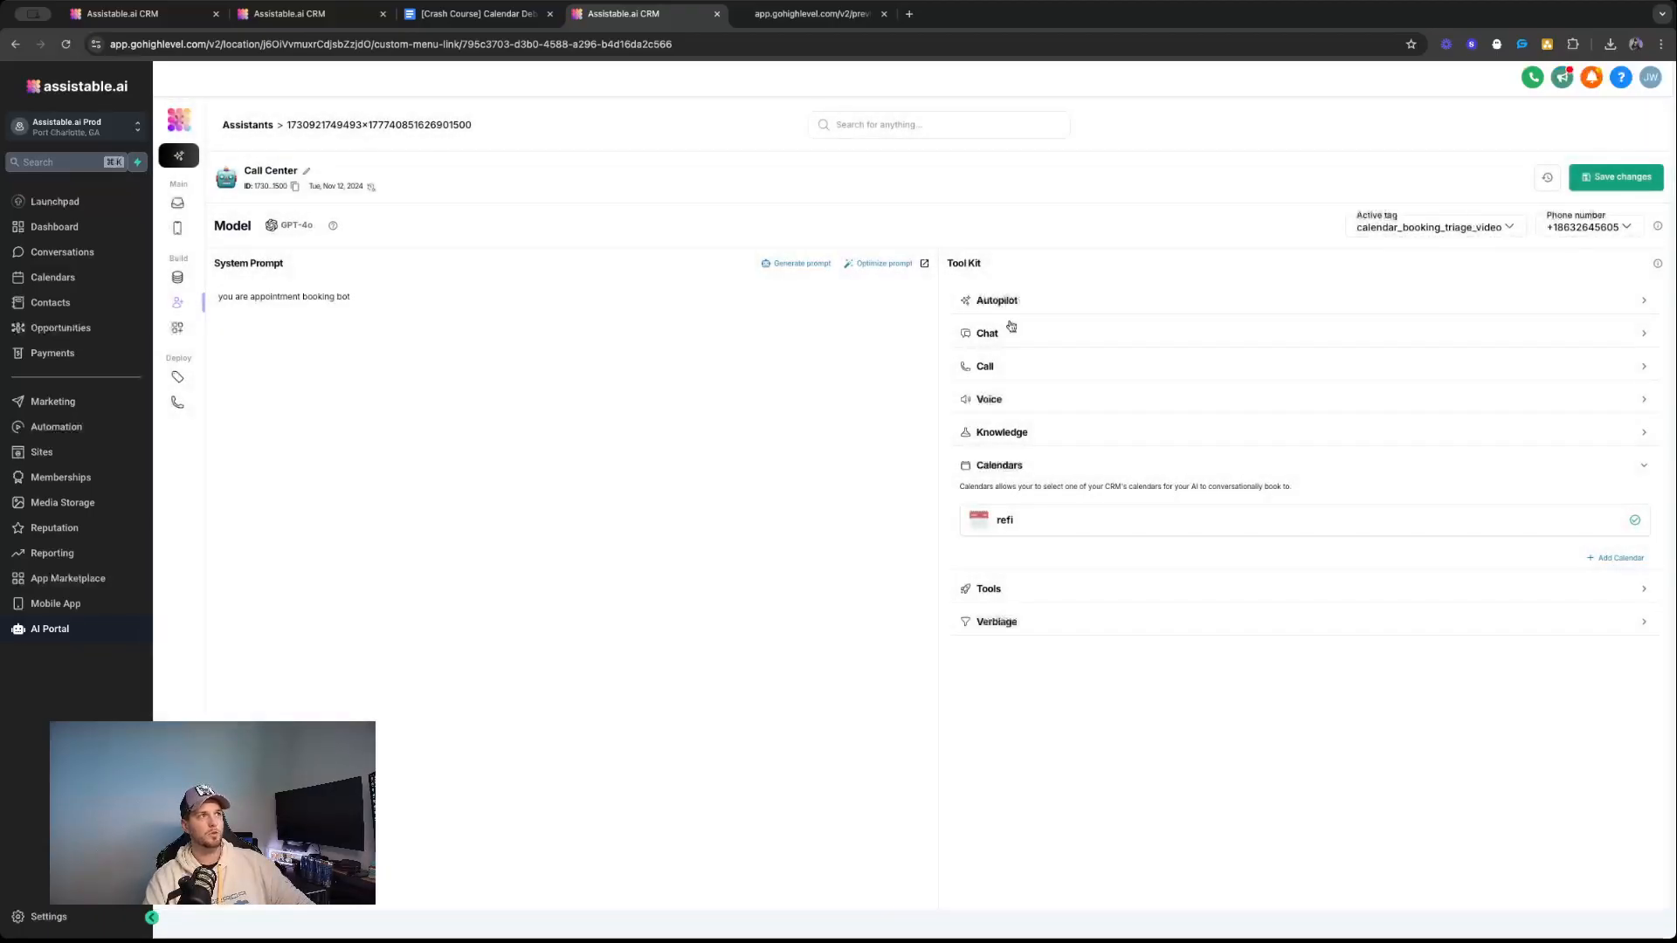
Switch the assistant back to Testing Calendar and check the verification marks in the list of available calendars.
click(1083, 526)
click(936, 292)
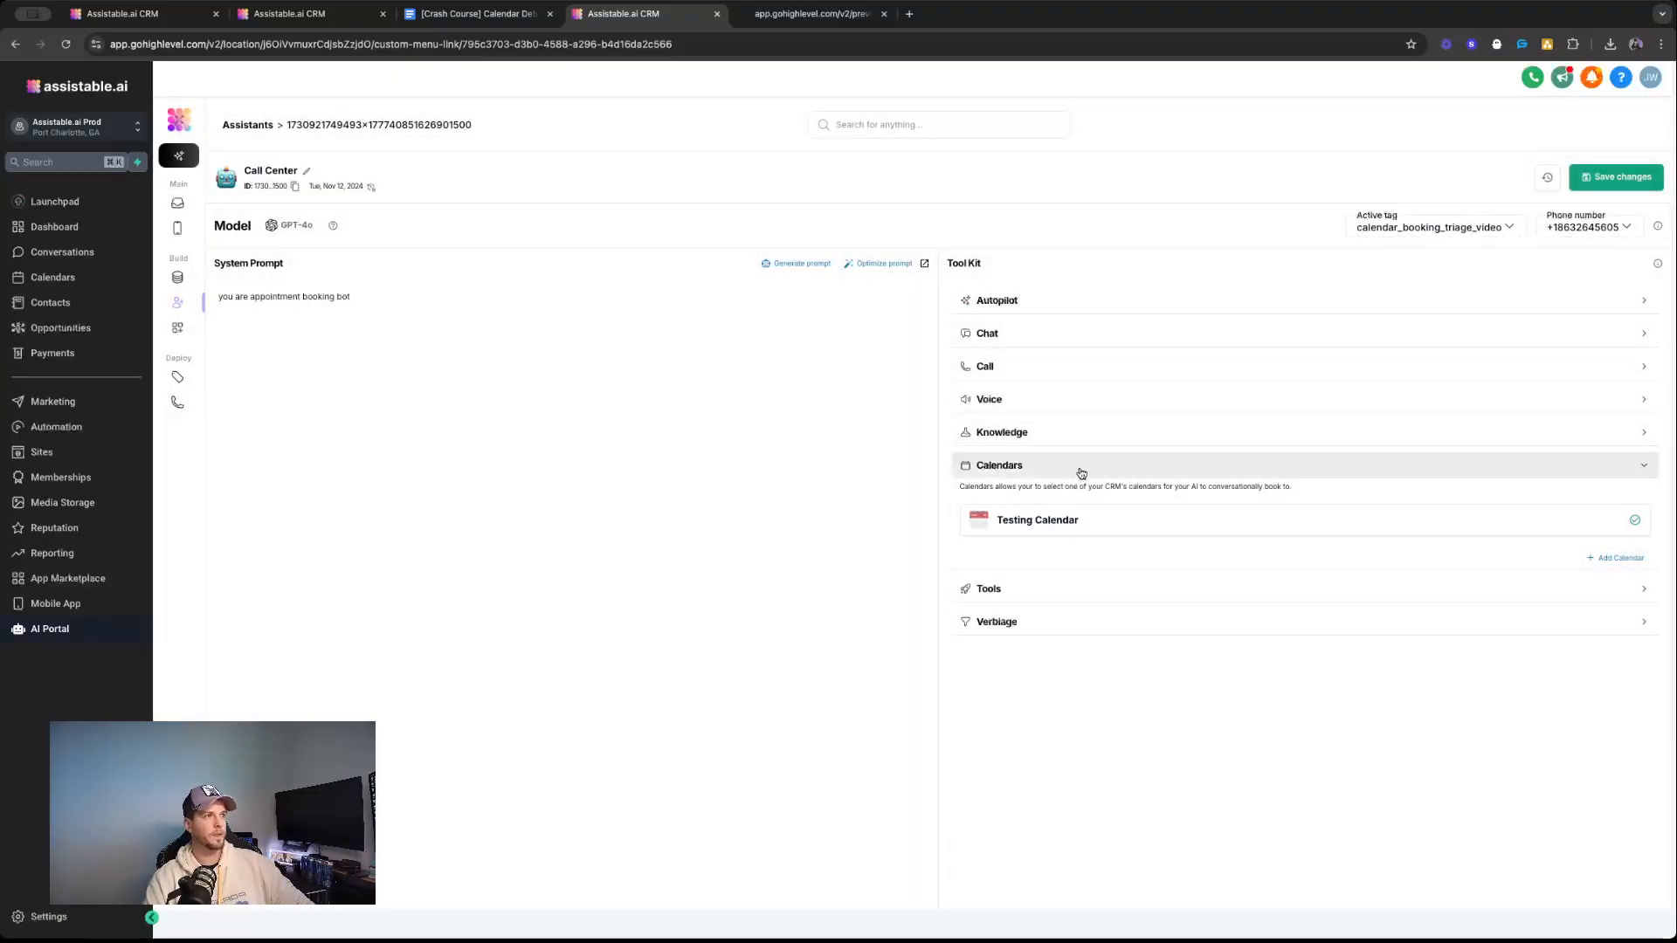
click(1615, 559)
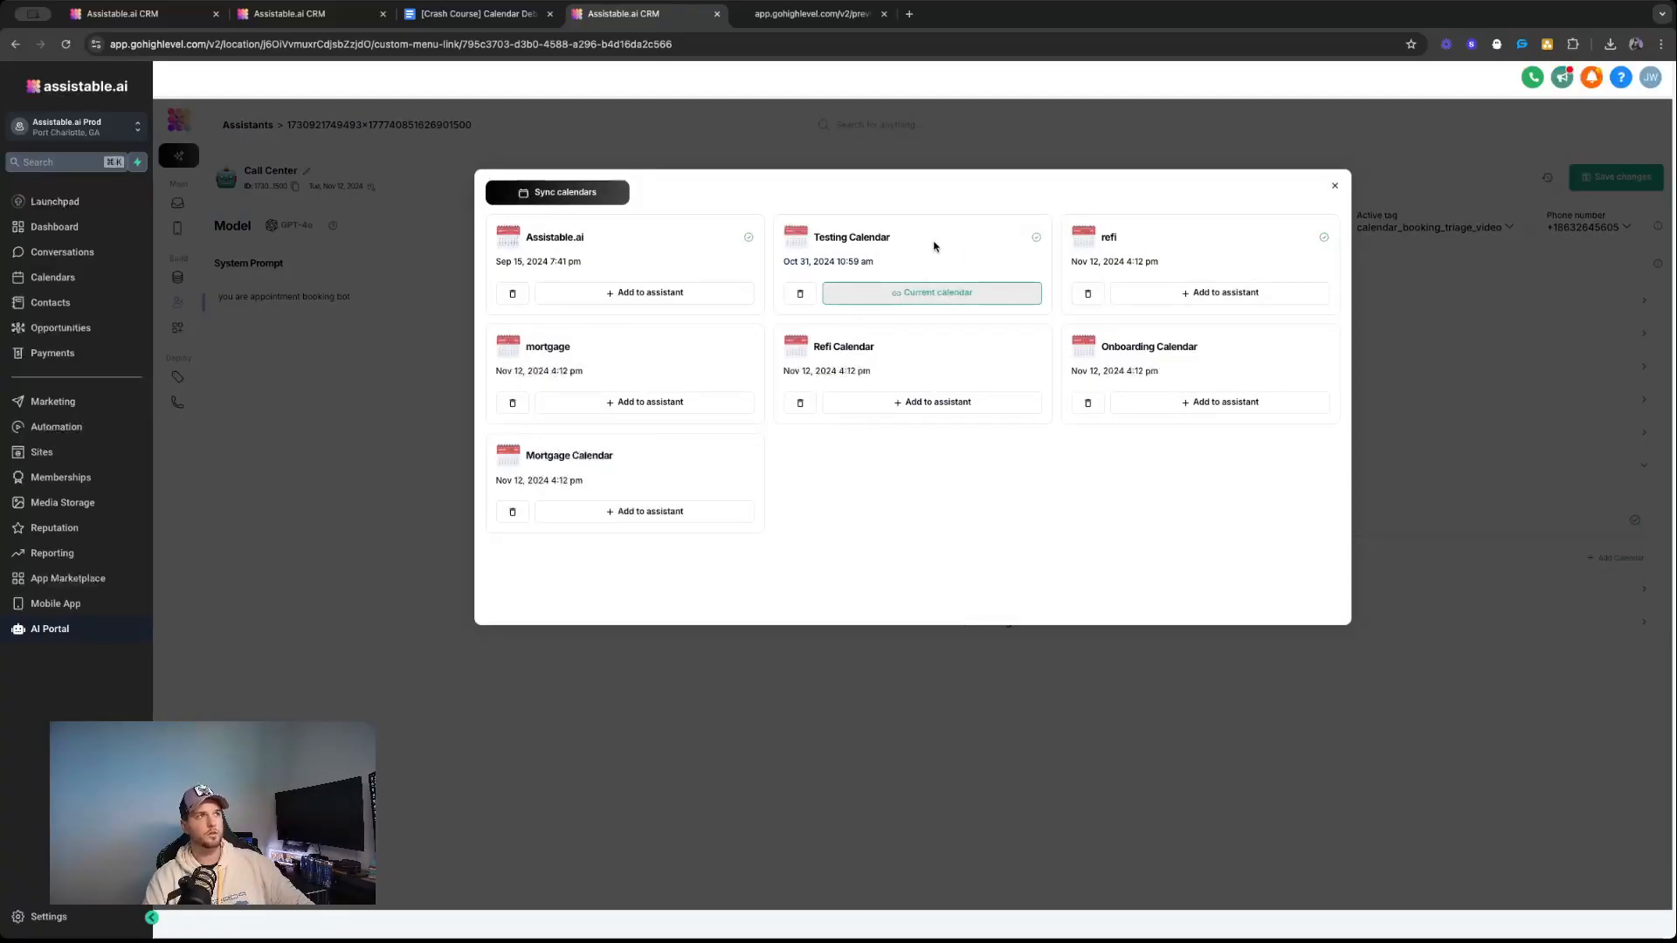
double_click(1041, 236)
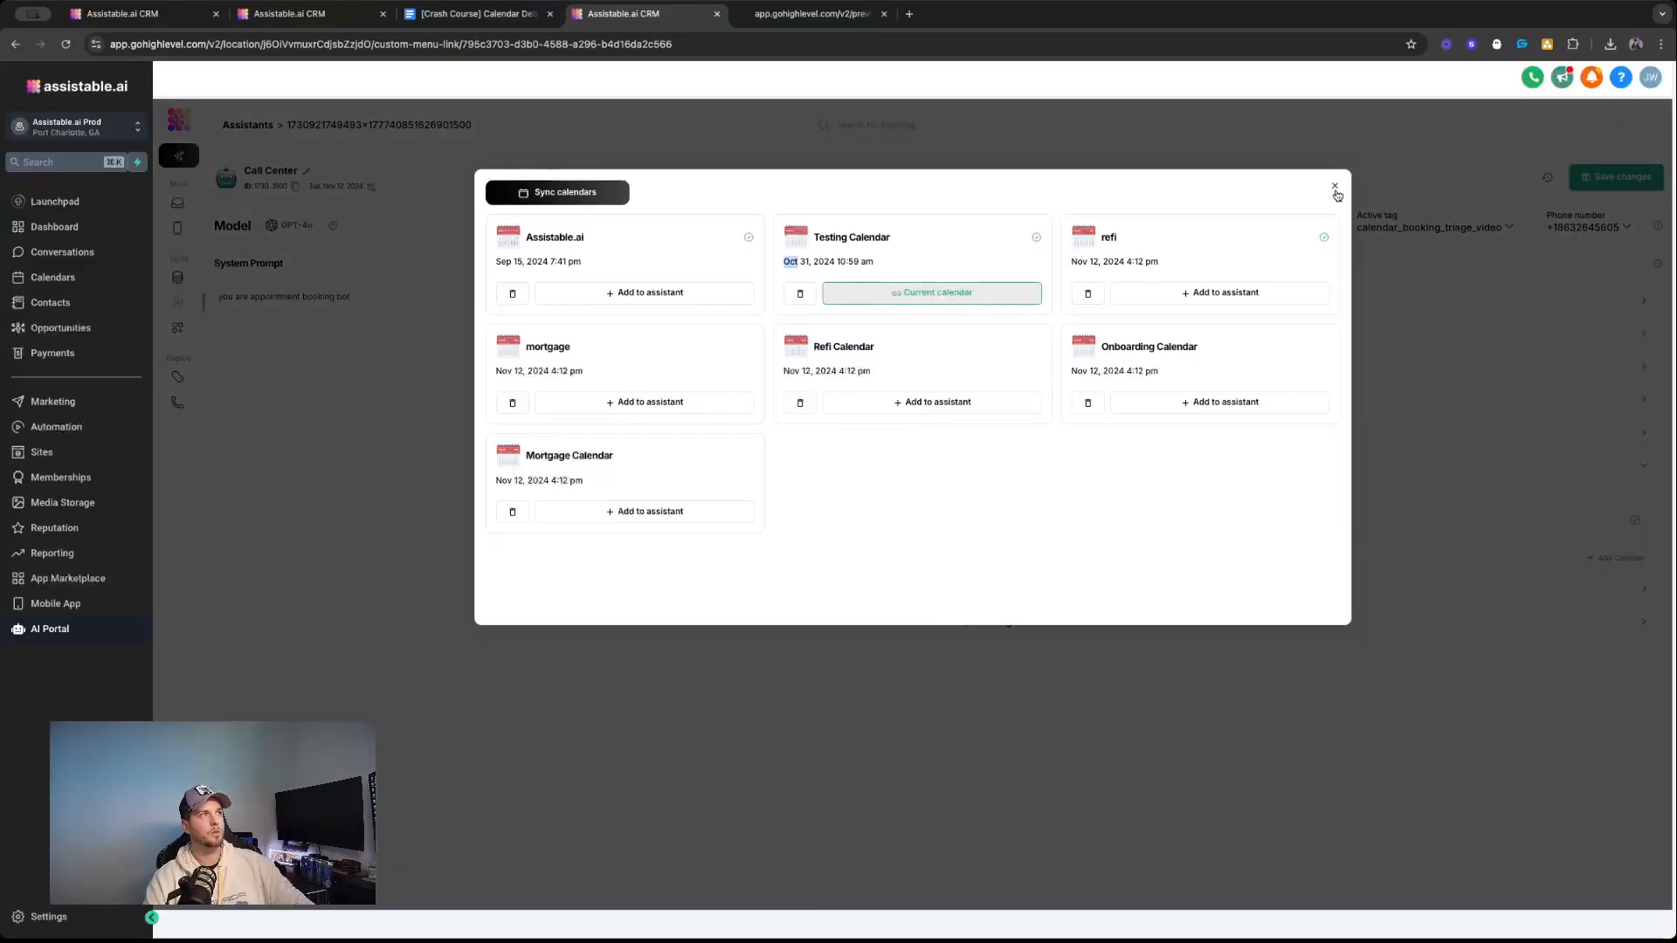
click(1334, 188)
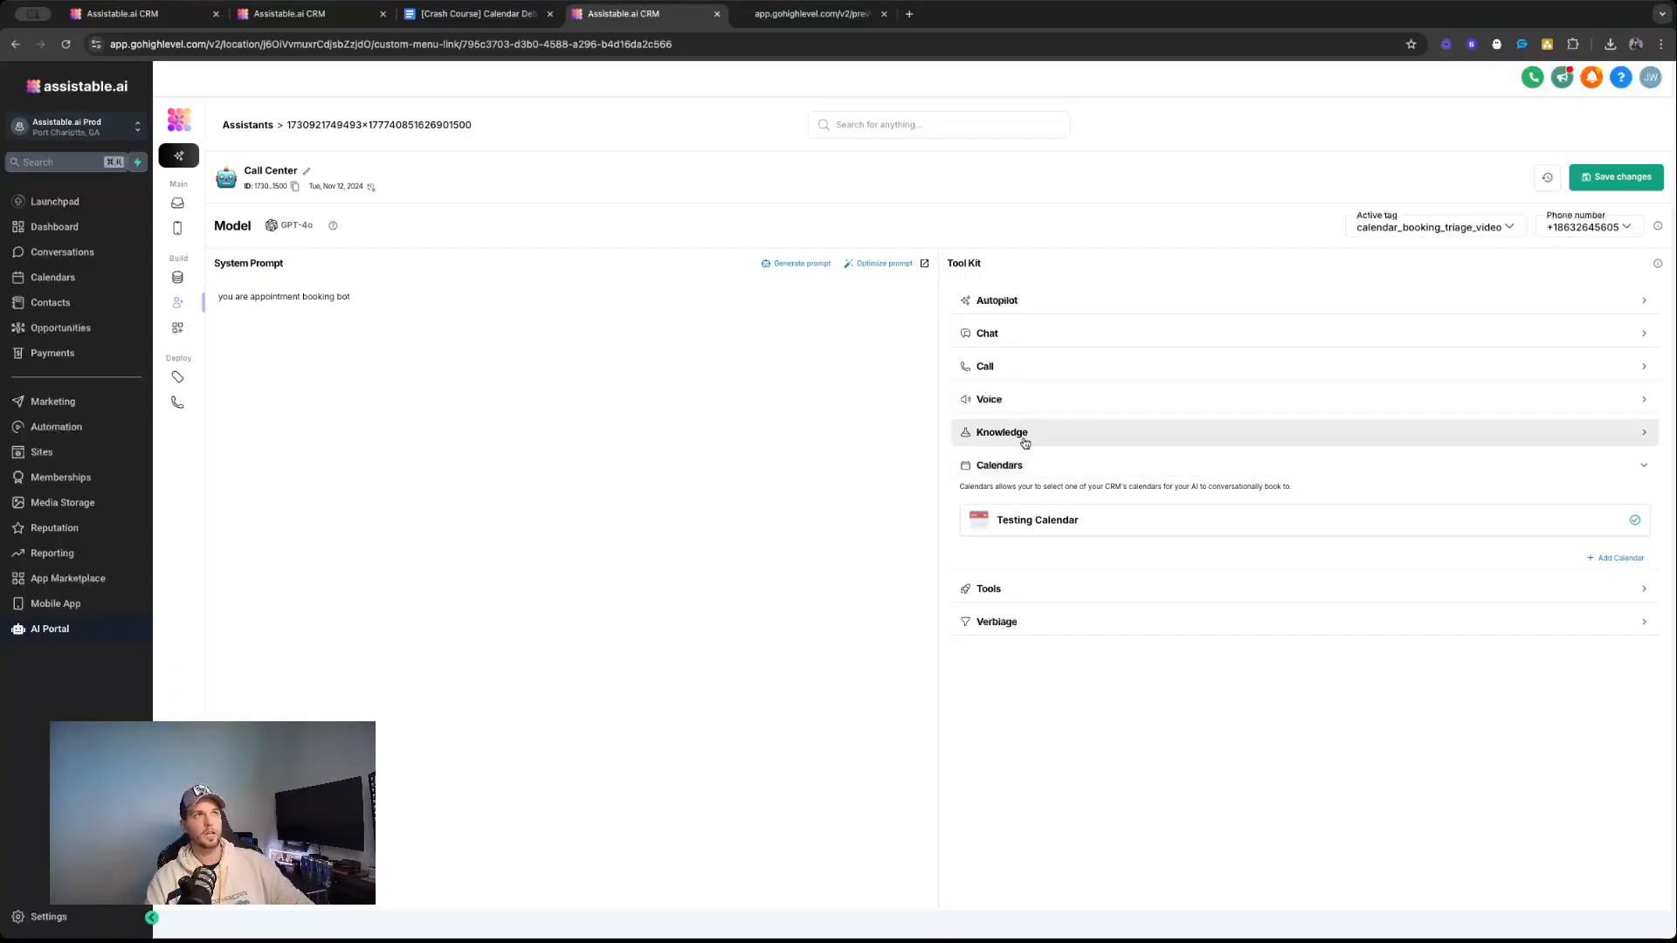
Switch to the Calendar Debugging Google Doc and highlight "Ability" in the triage order.
click(813, 13)
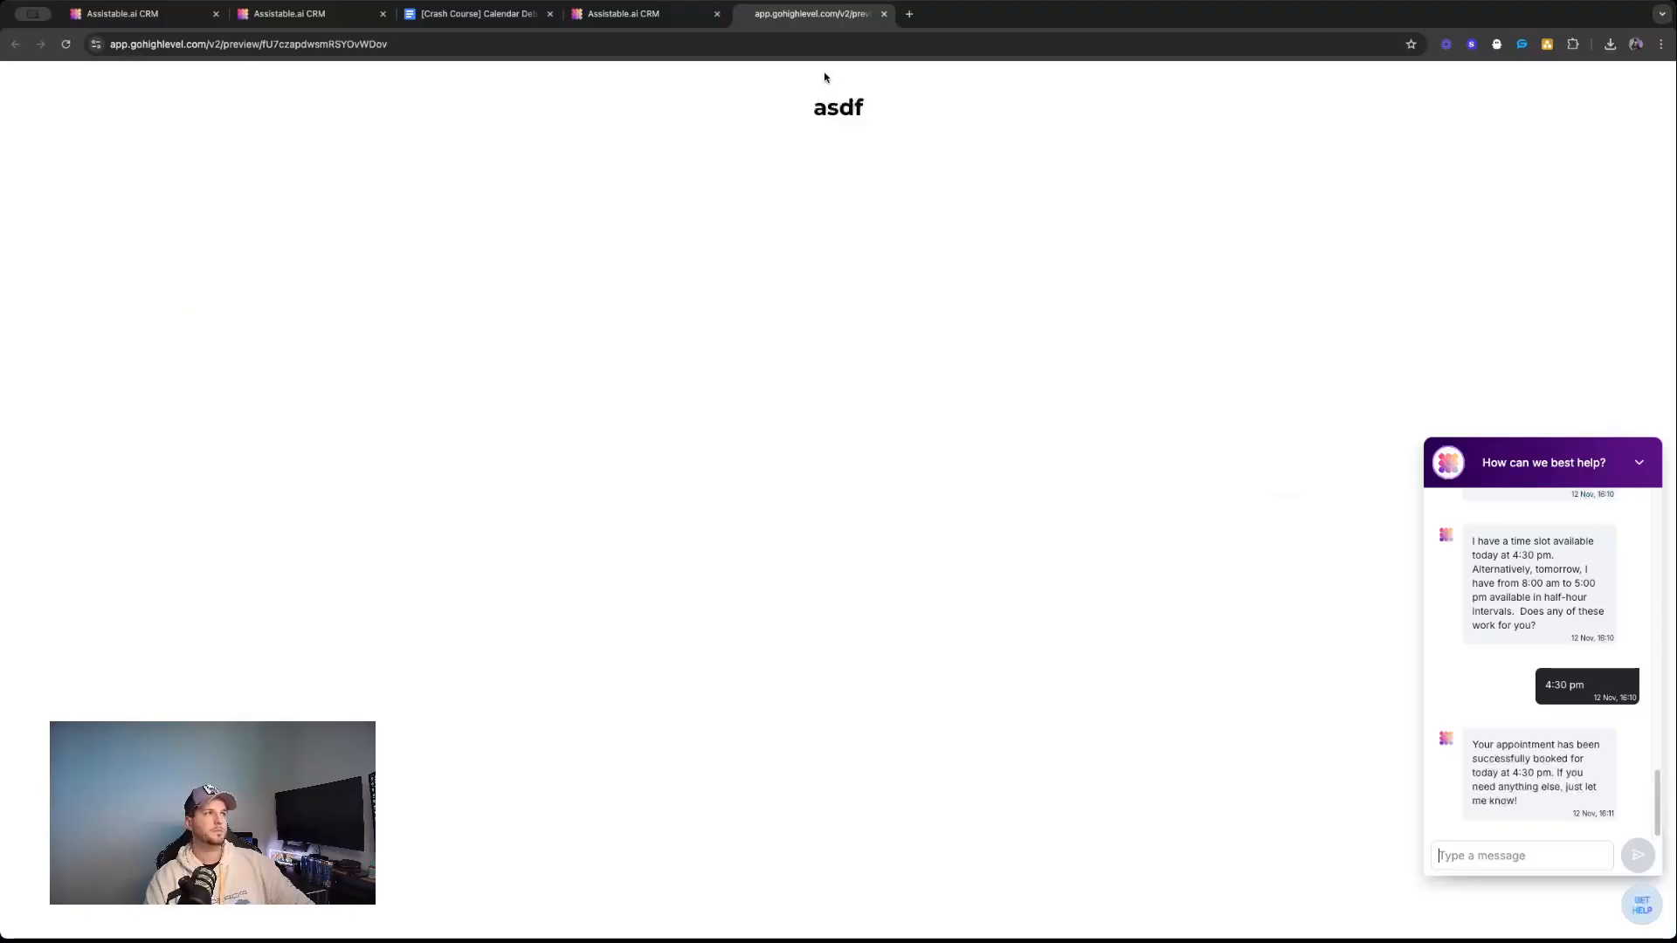
click(479, 13)
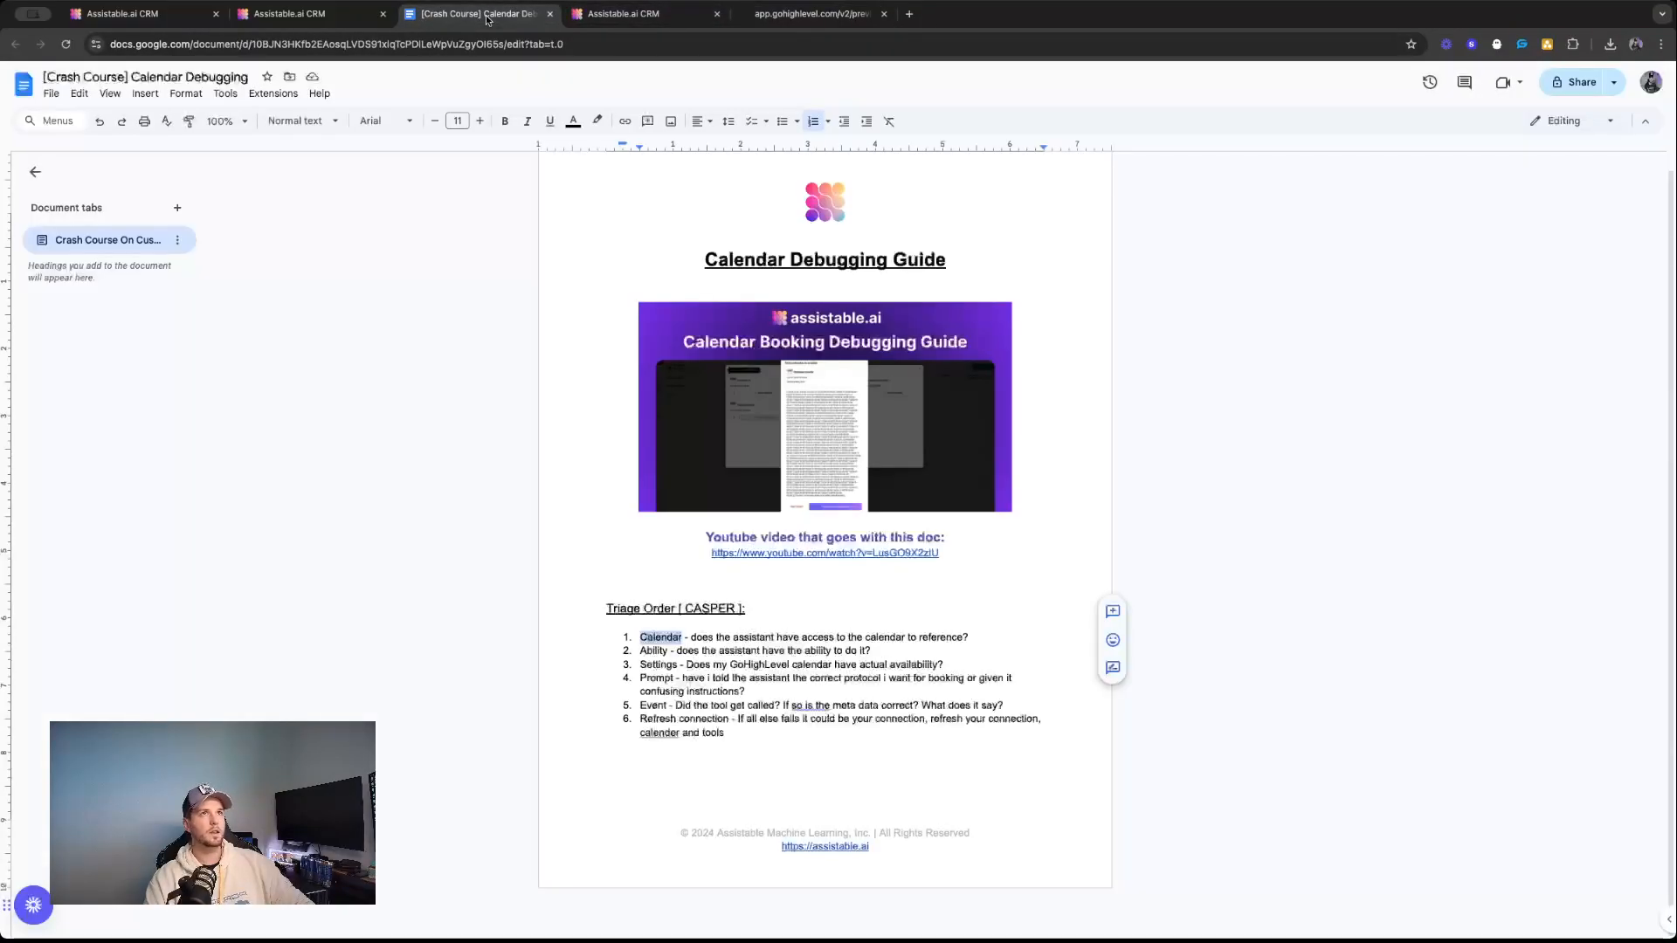
double_click(657, 651)
Return to the Call Center assistant, review the Calendars section's description and assigned calendar, and expand the Tools section.
click(624, 13)
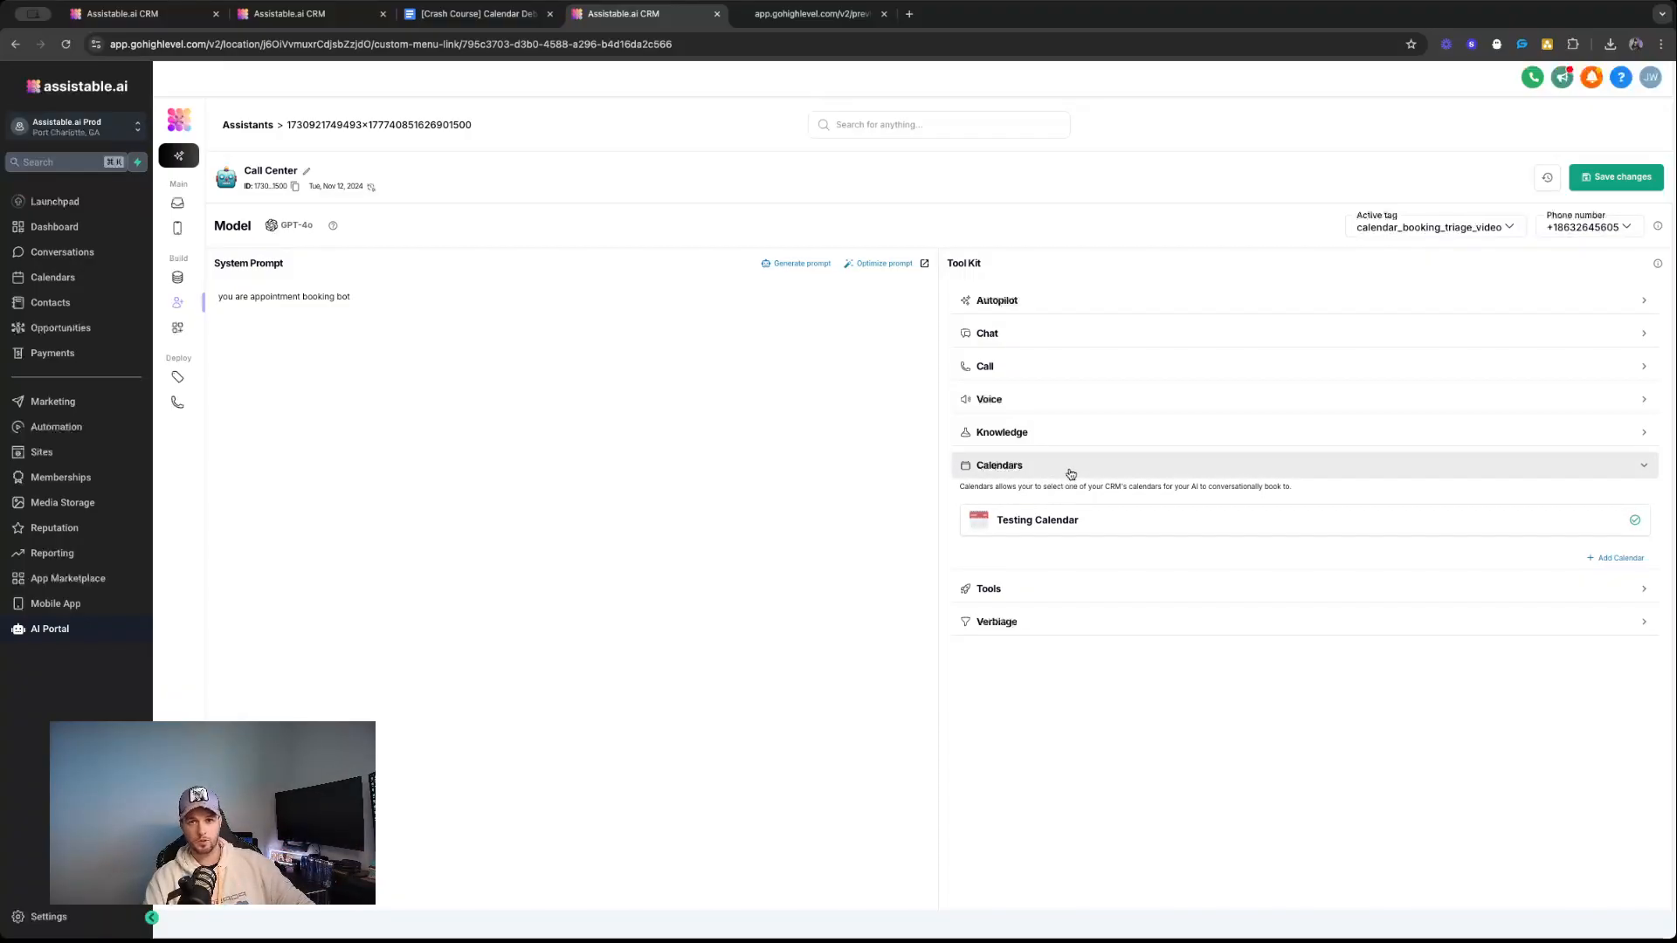
click(1014, 463)
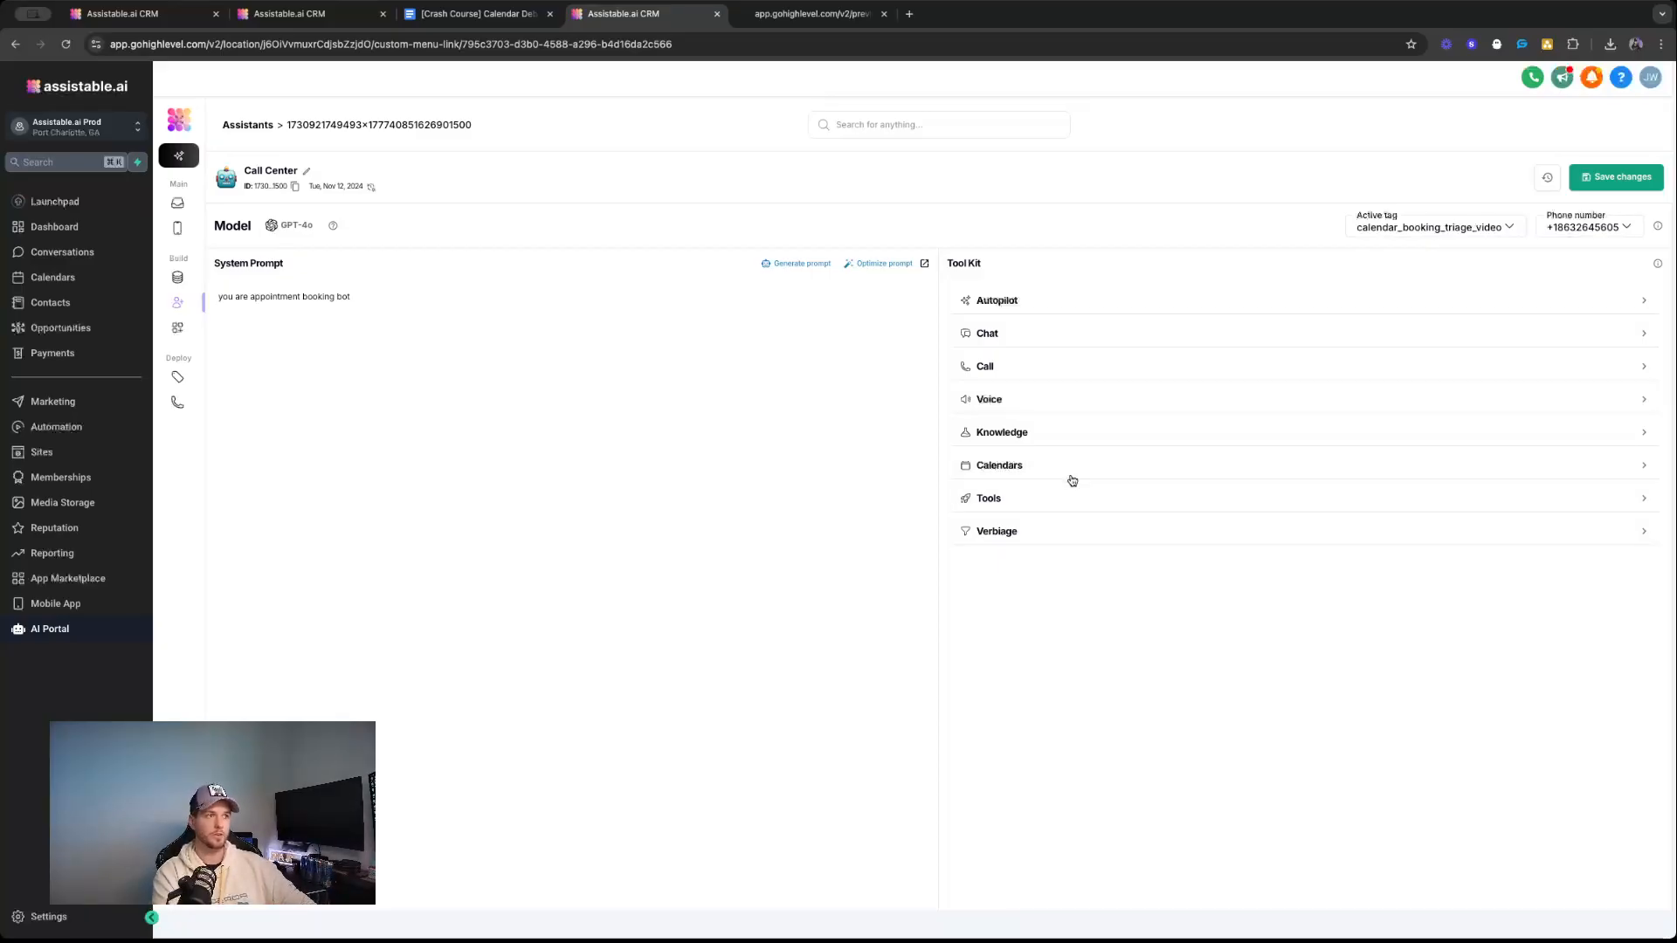
click(1020, 465)
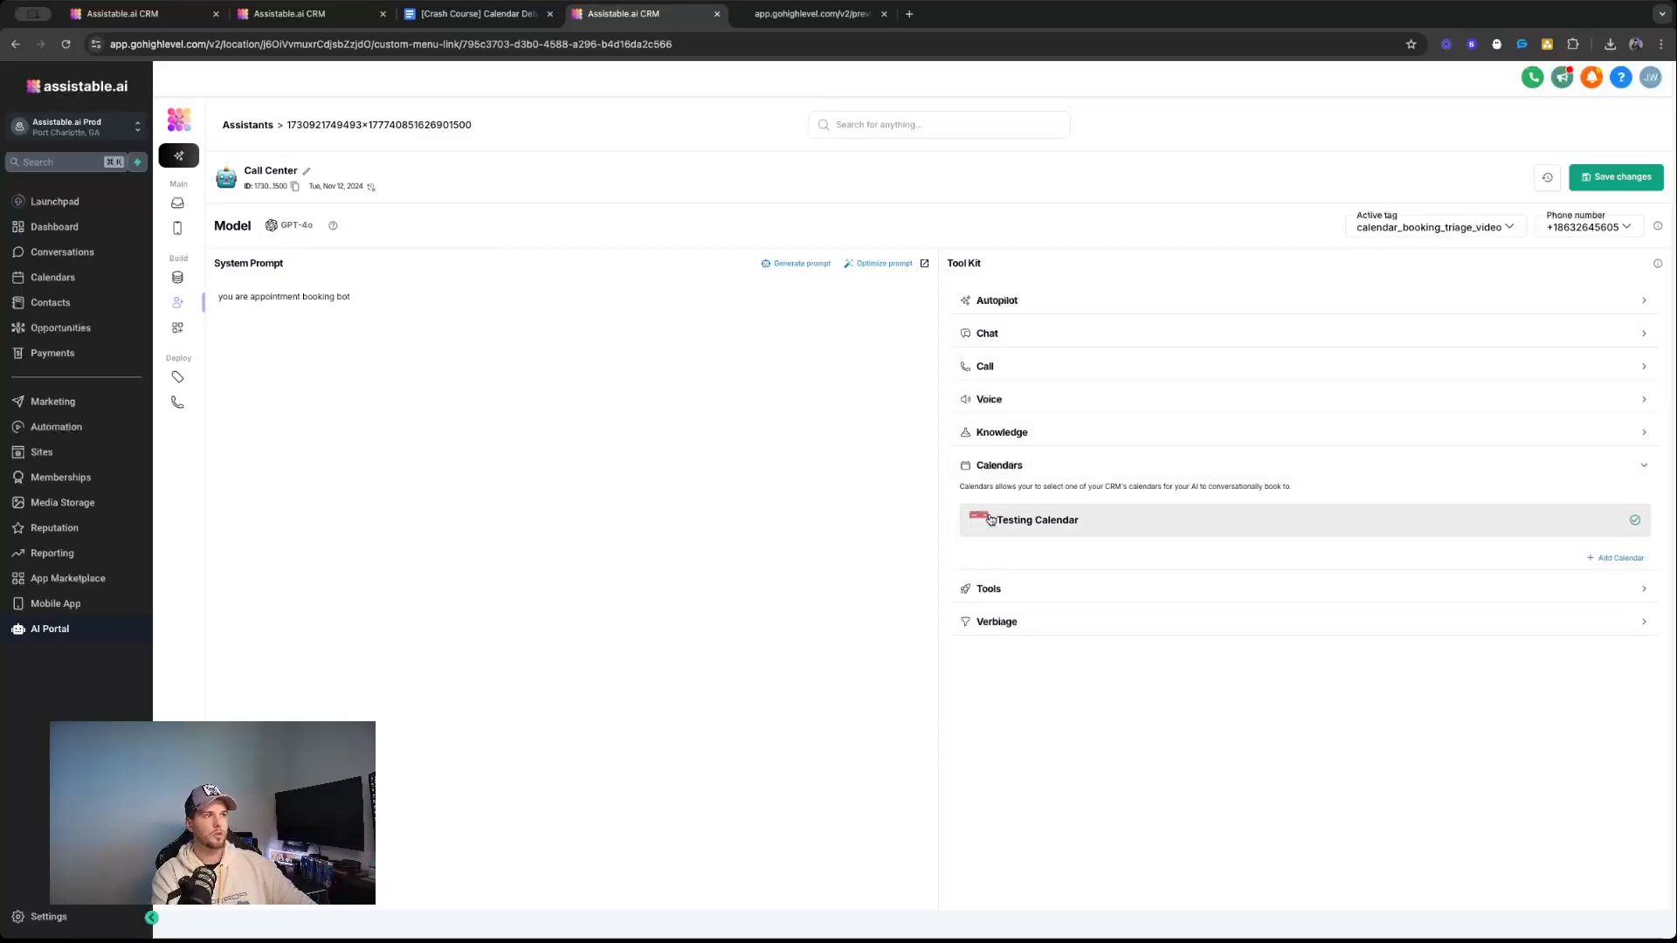
drag(961, 487, 1157, 528)
click(1138, 486)
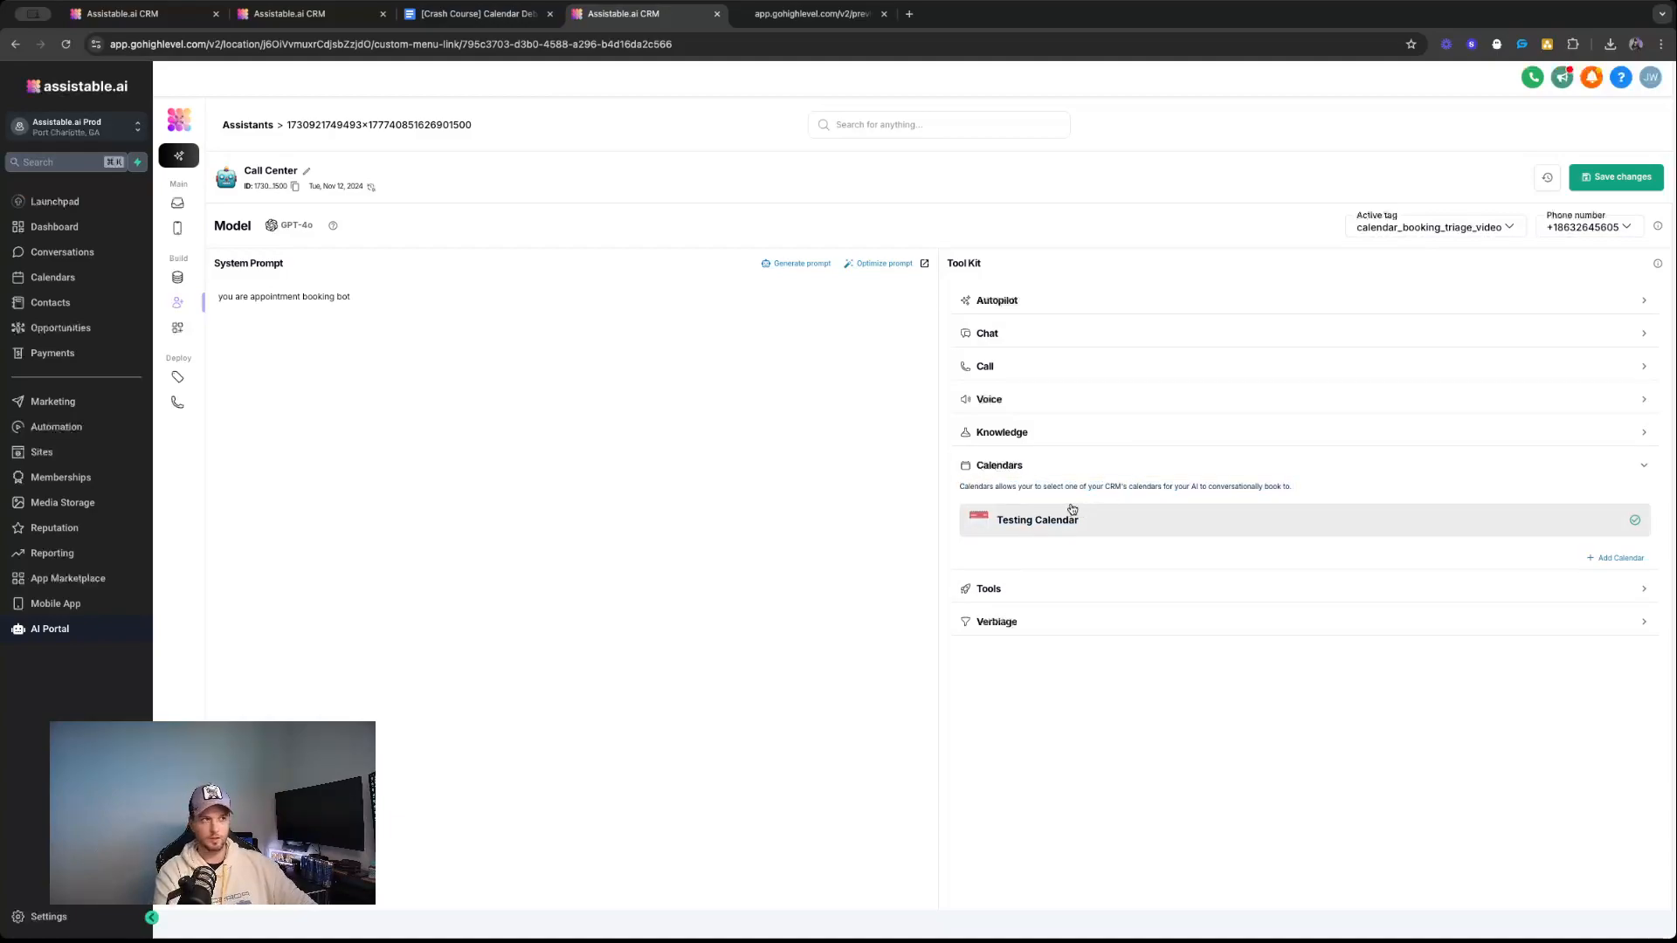
triple_click(1034, 486)
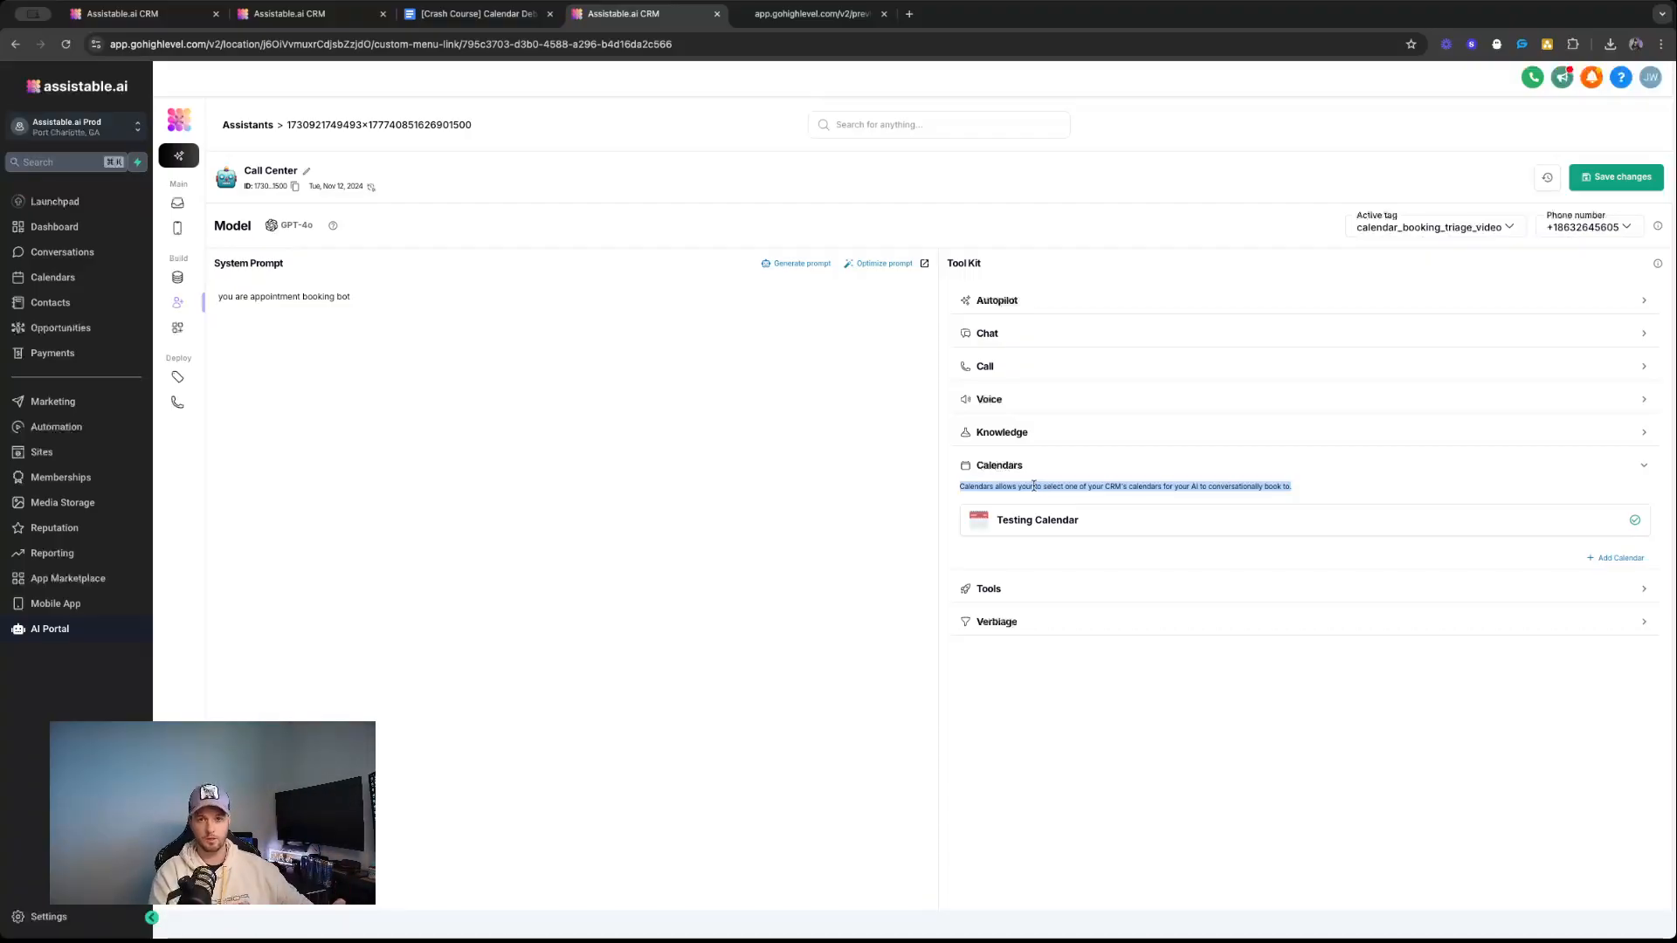
click(1023, 593)
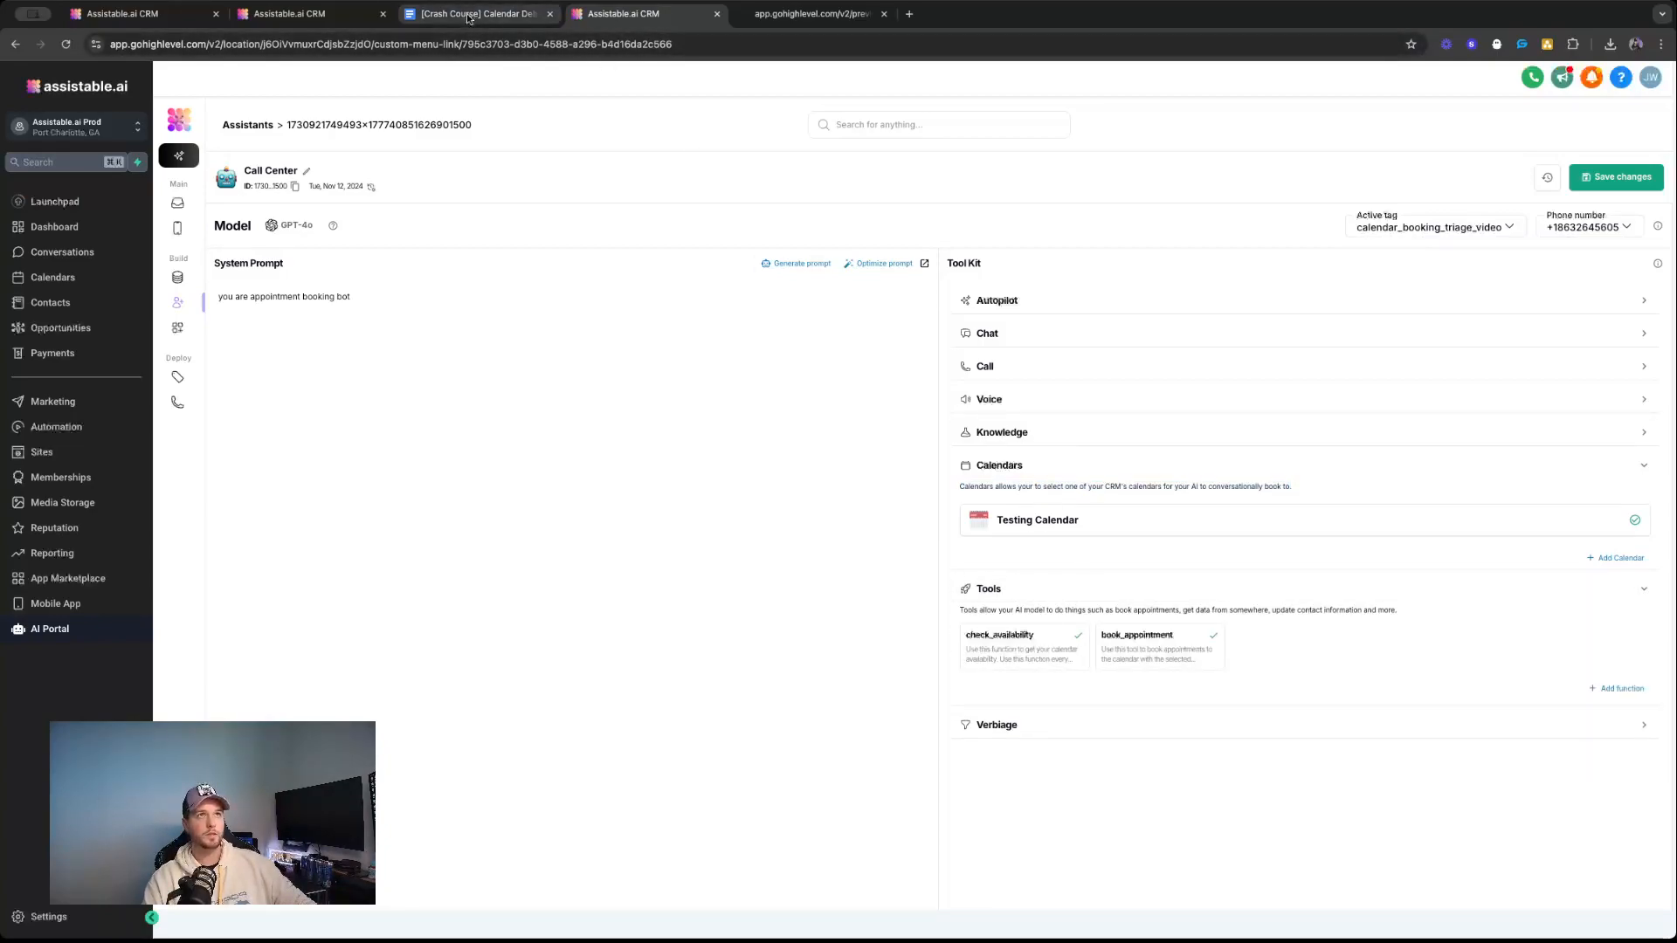
Highlight the whole Ability line in the Calendar Debugging Google Doc and return to the Call Center assistant's tool kit.
click(469, 15)
triple_click(739, 658)
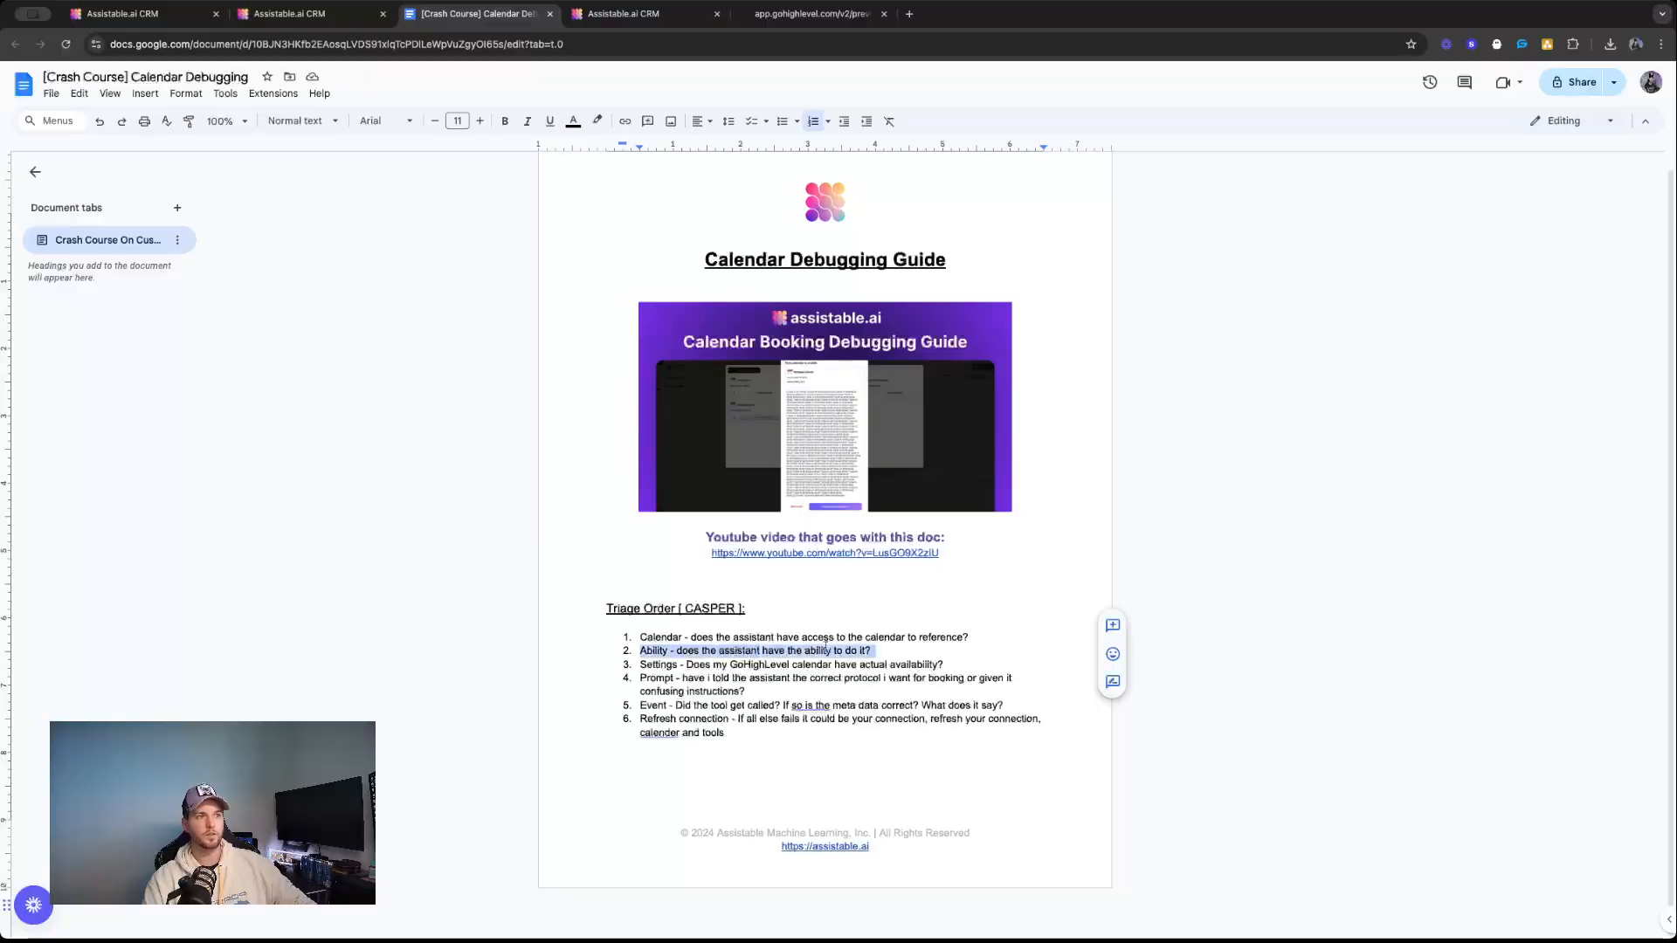
click(615, 14)
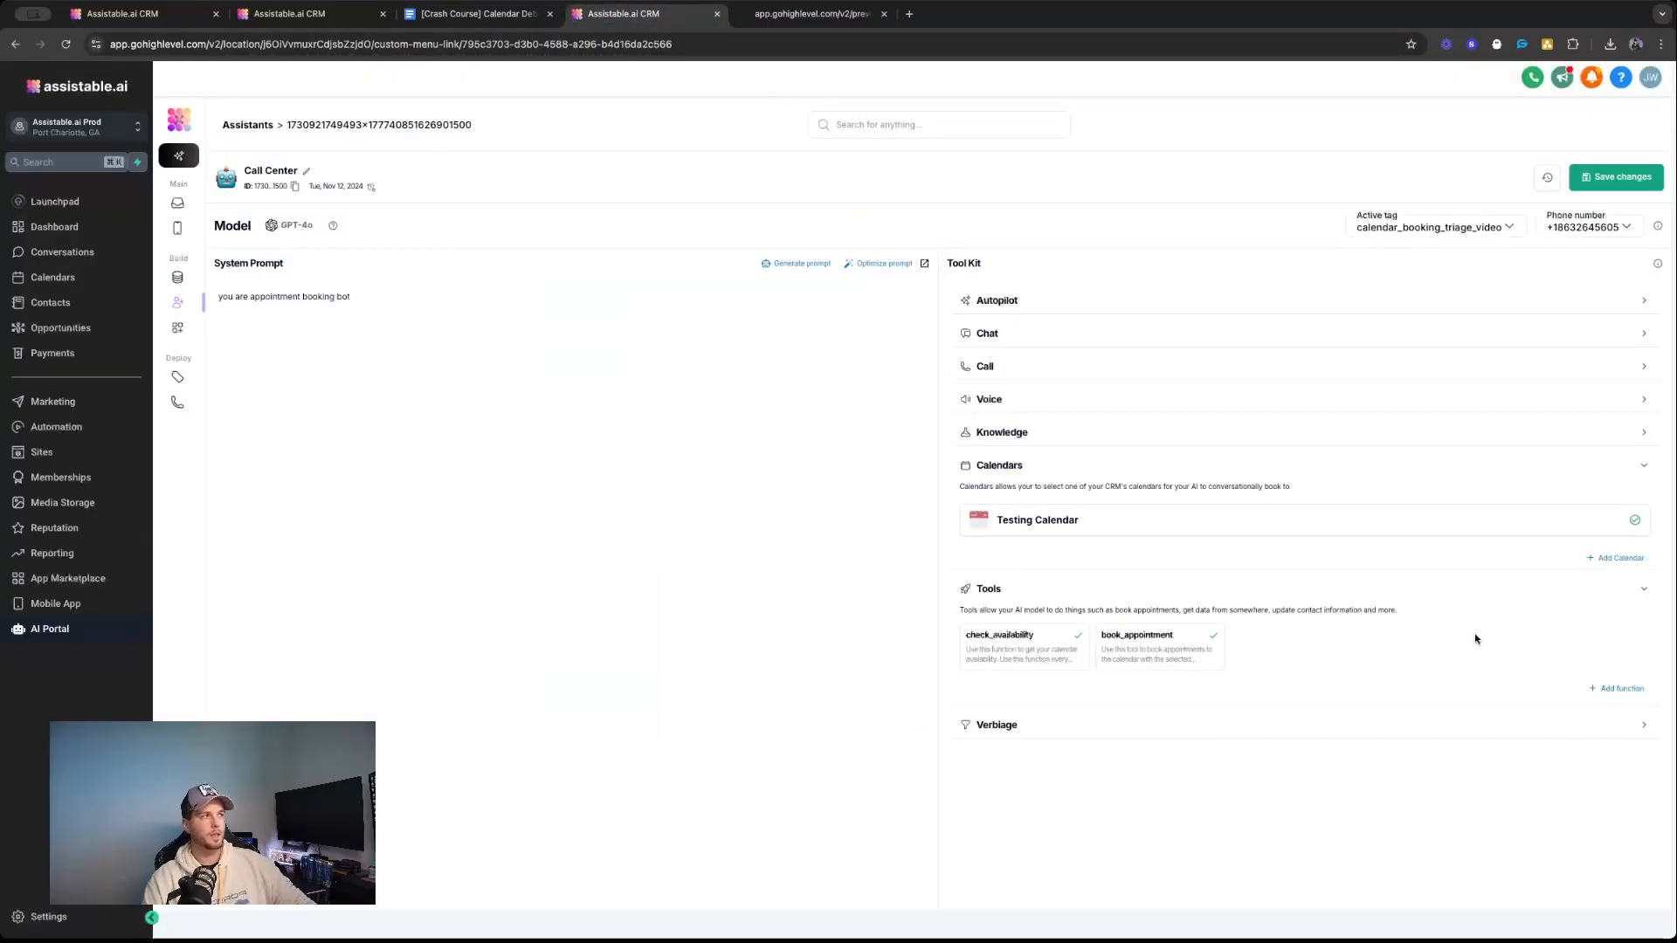
Highlight the check_availability and book_appointment tools in the assistant's Tools section.
drag(963, 640, 1055, 648)
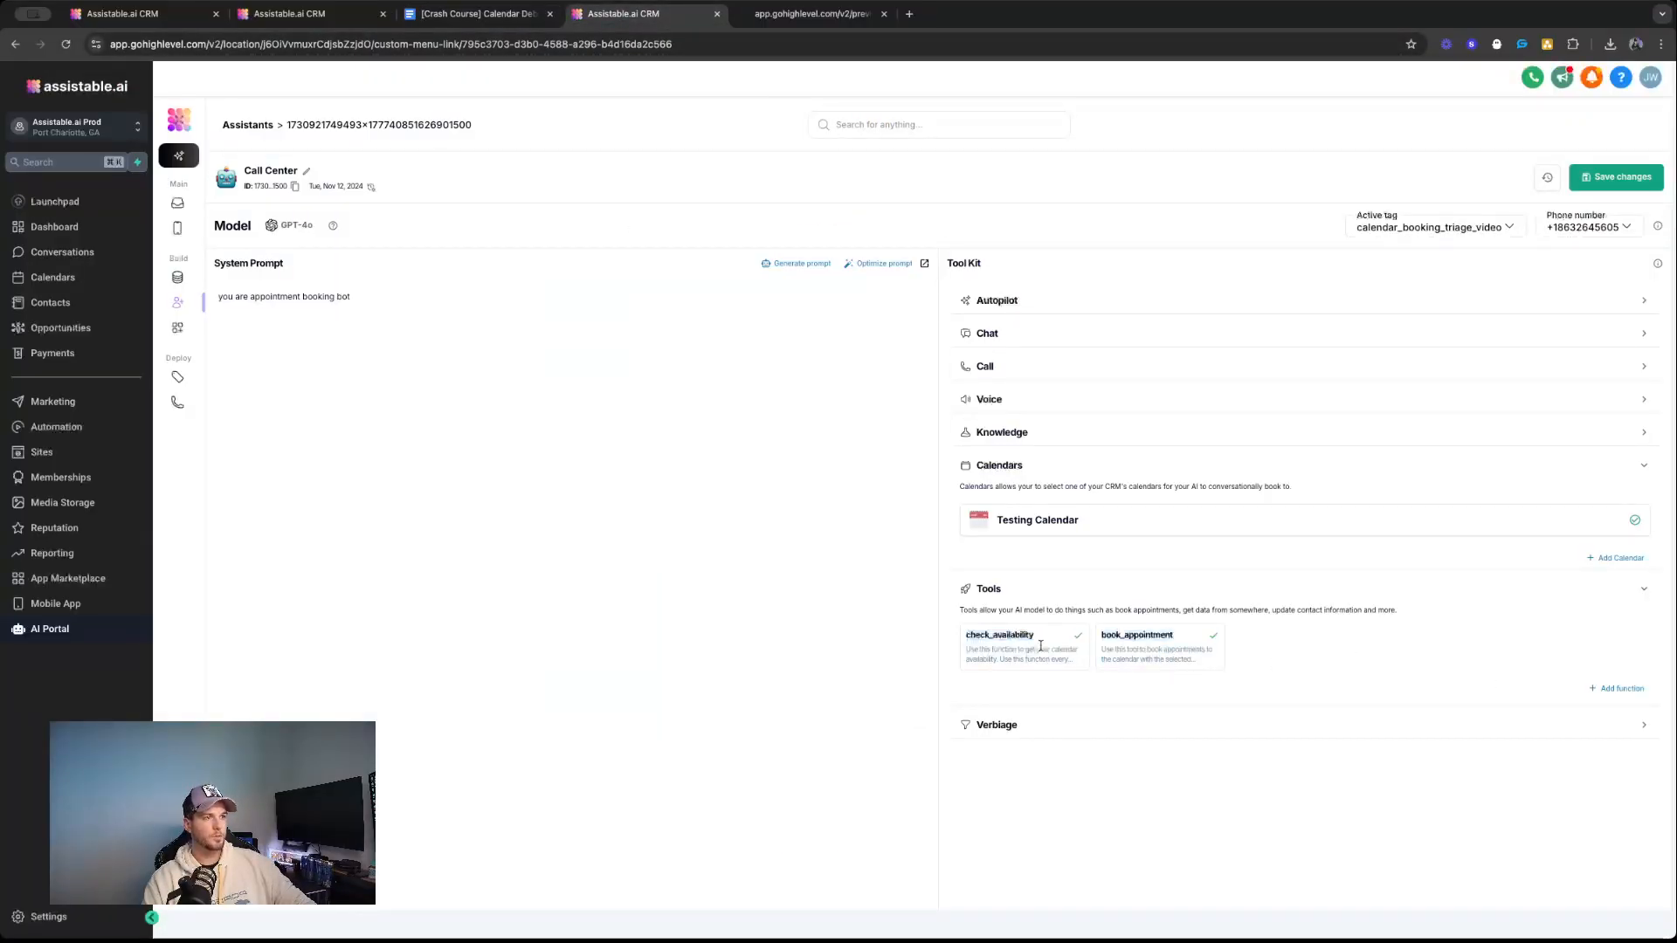
double_click(1015, 636)
double_click(1144, 636)
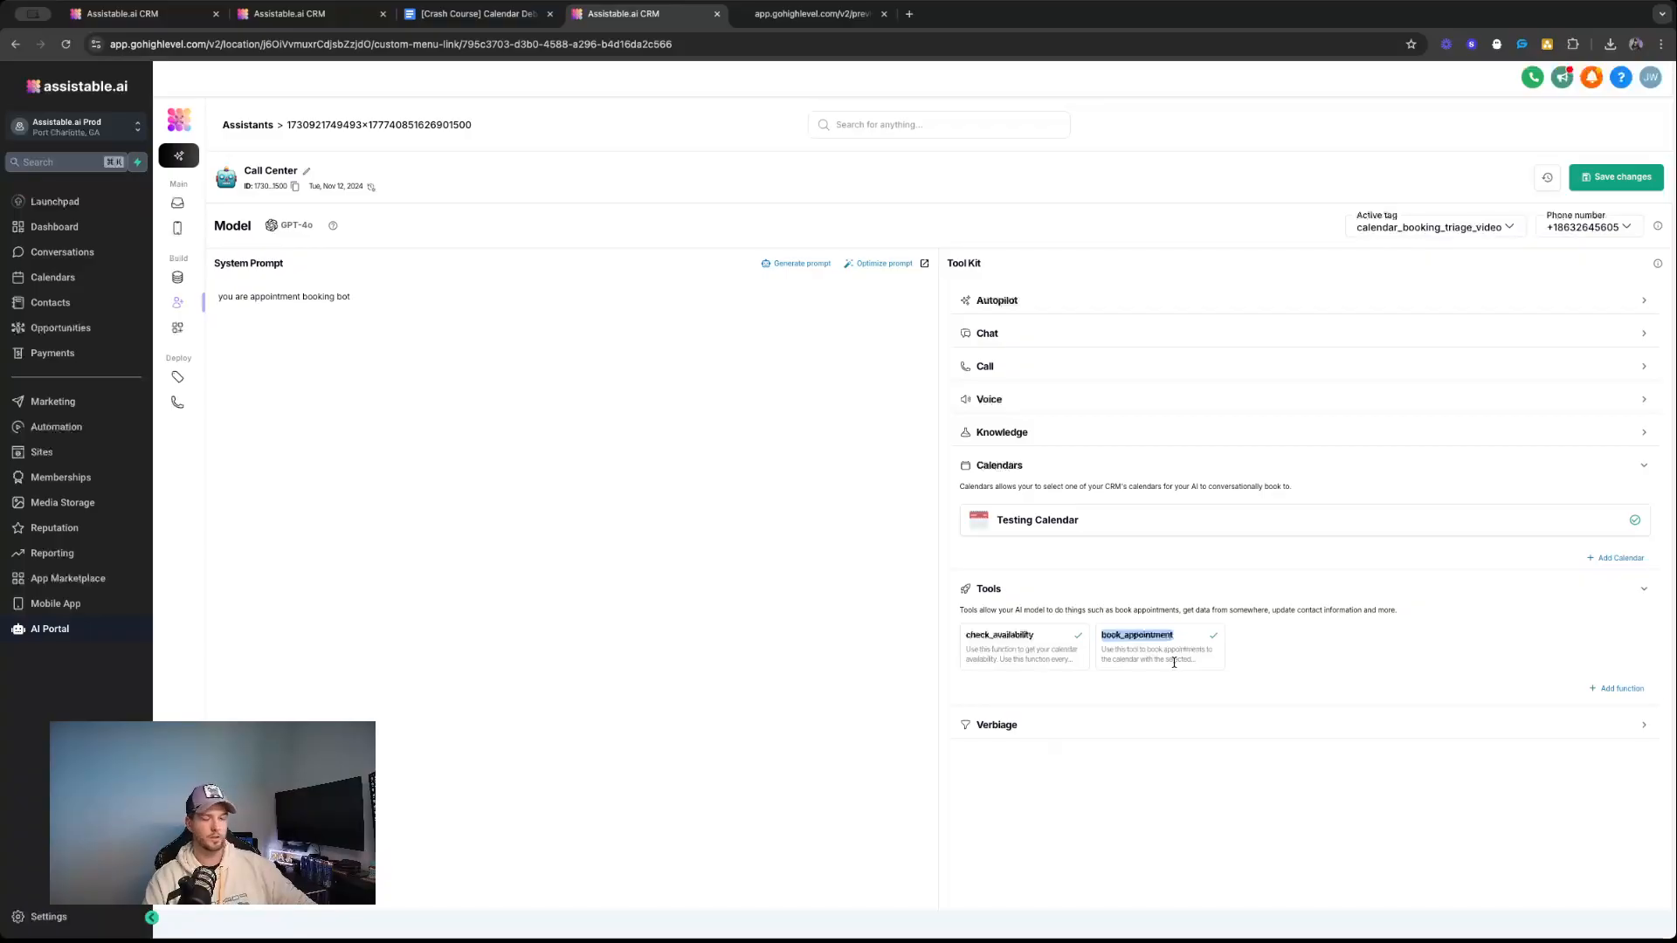
double_click(1039, 638)
Remove the pre-built check_availability tool from the Call Center assistant and add it back.
click(1612, 688)
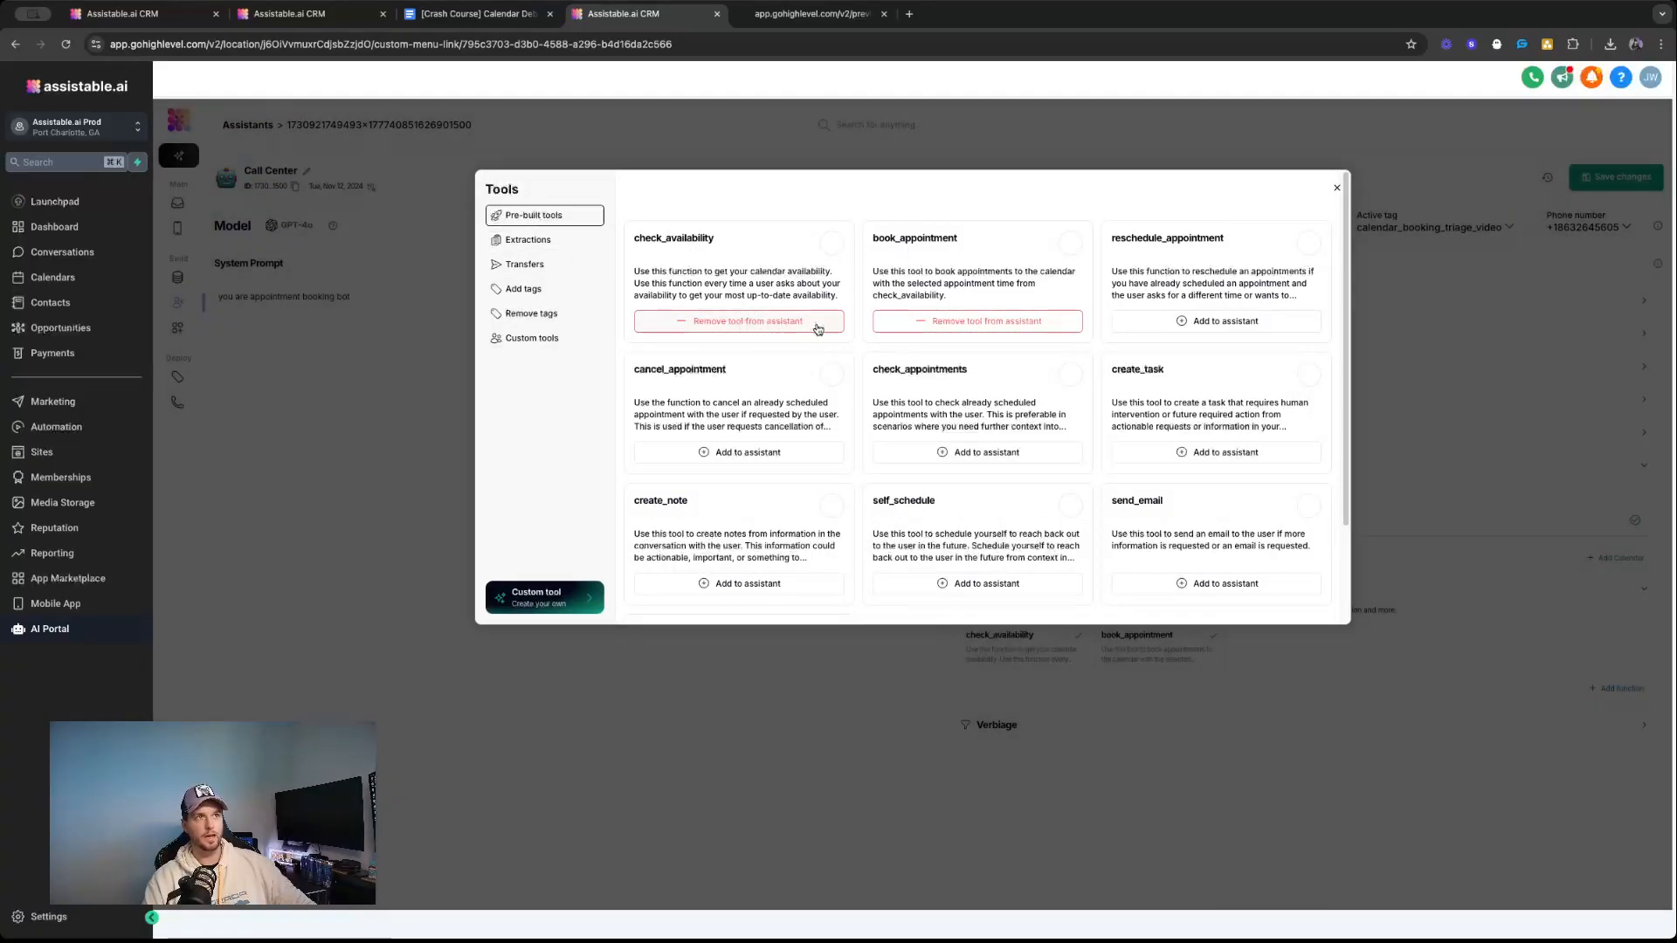
click(818, 328)
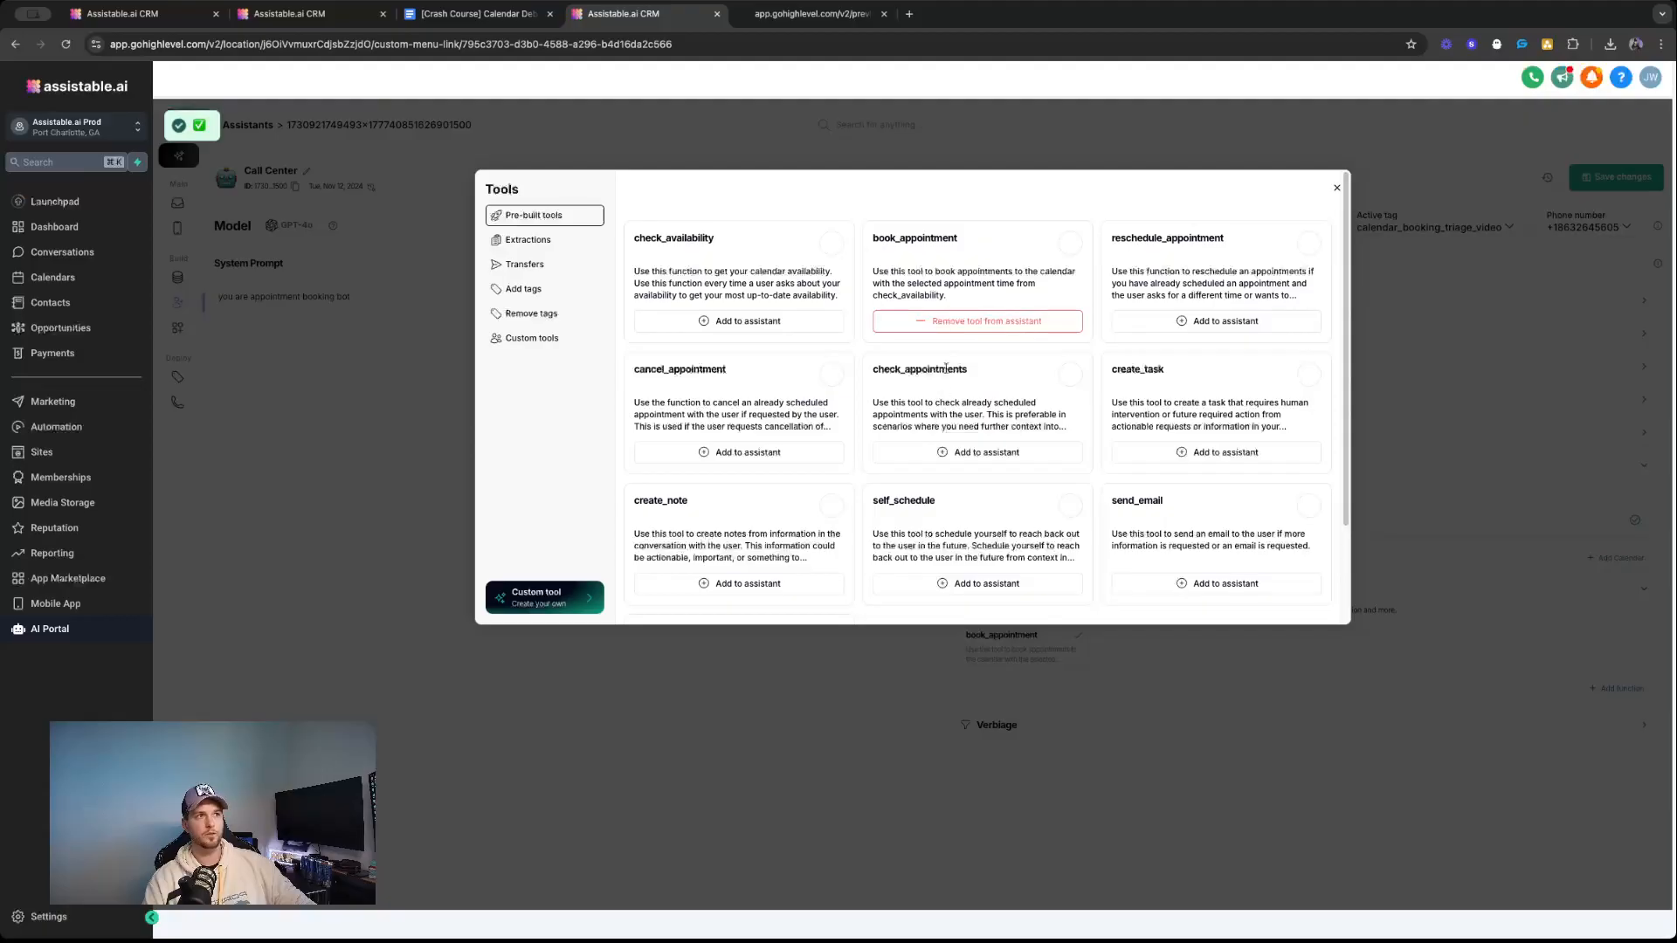
click(769, 328)
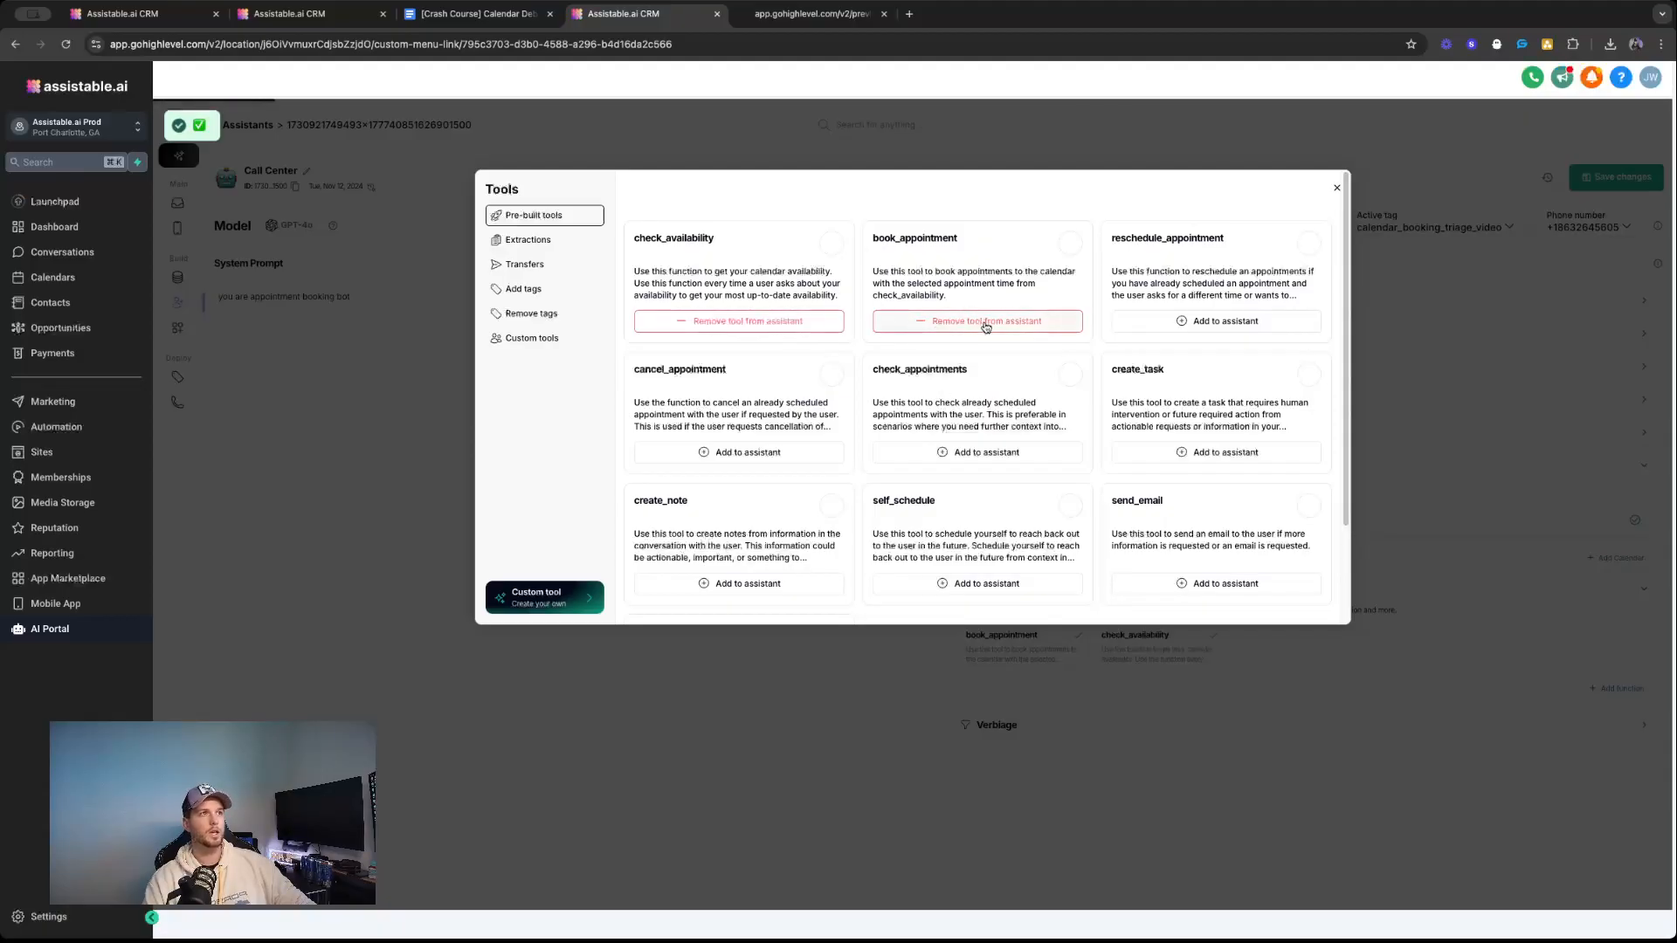
Review the check_availability and book_appointment descriptions among the pre-built tools and close the tool library.
drag(1019, 403, 774, 195)
click(776, 196)
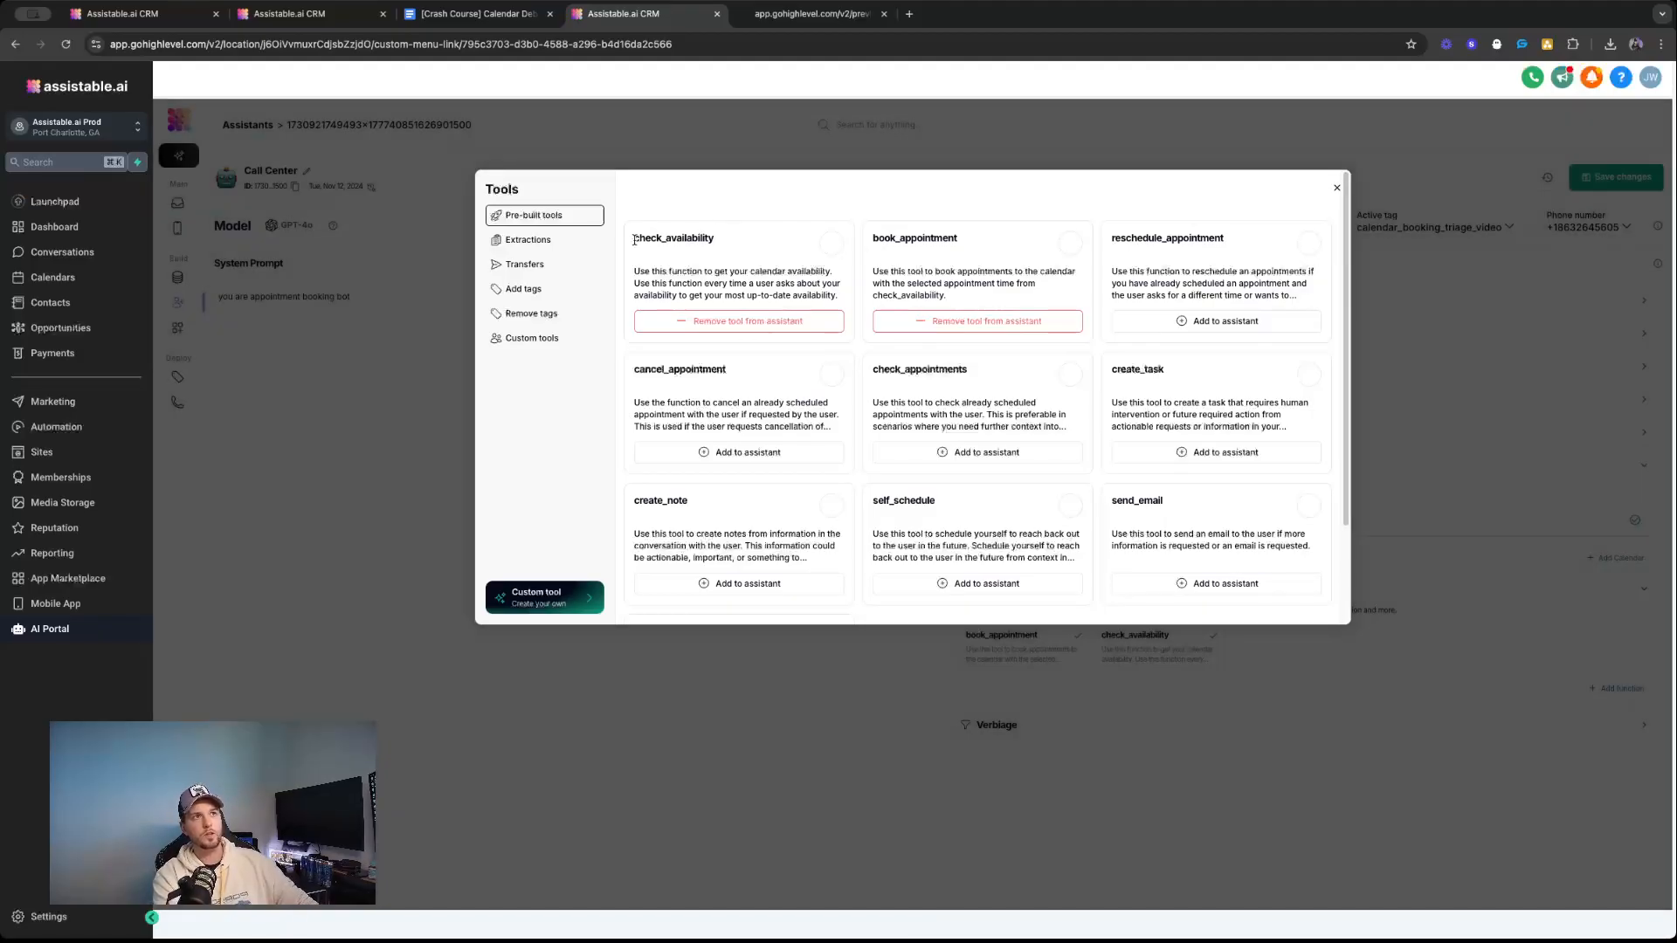
drag(635, 240, 993, 297)
click(990, 299)
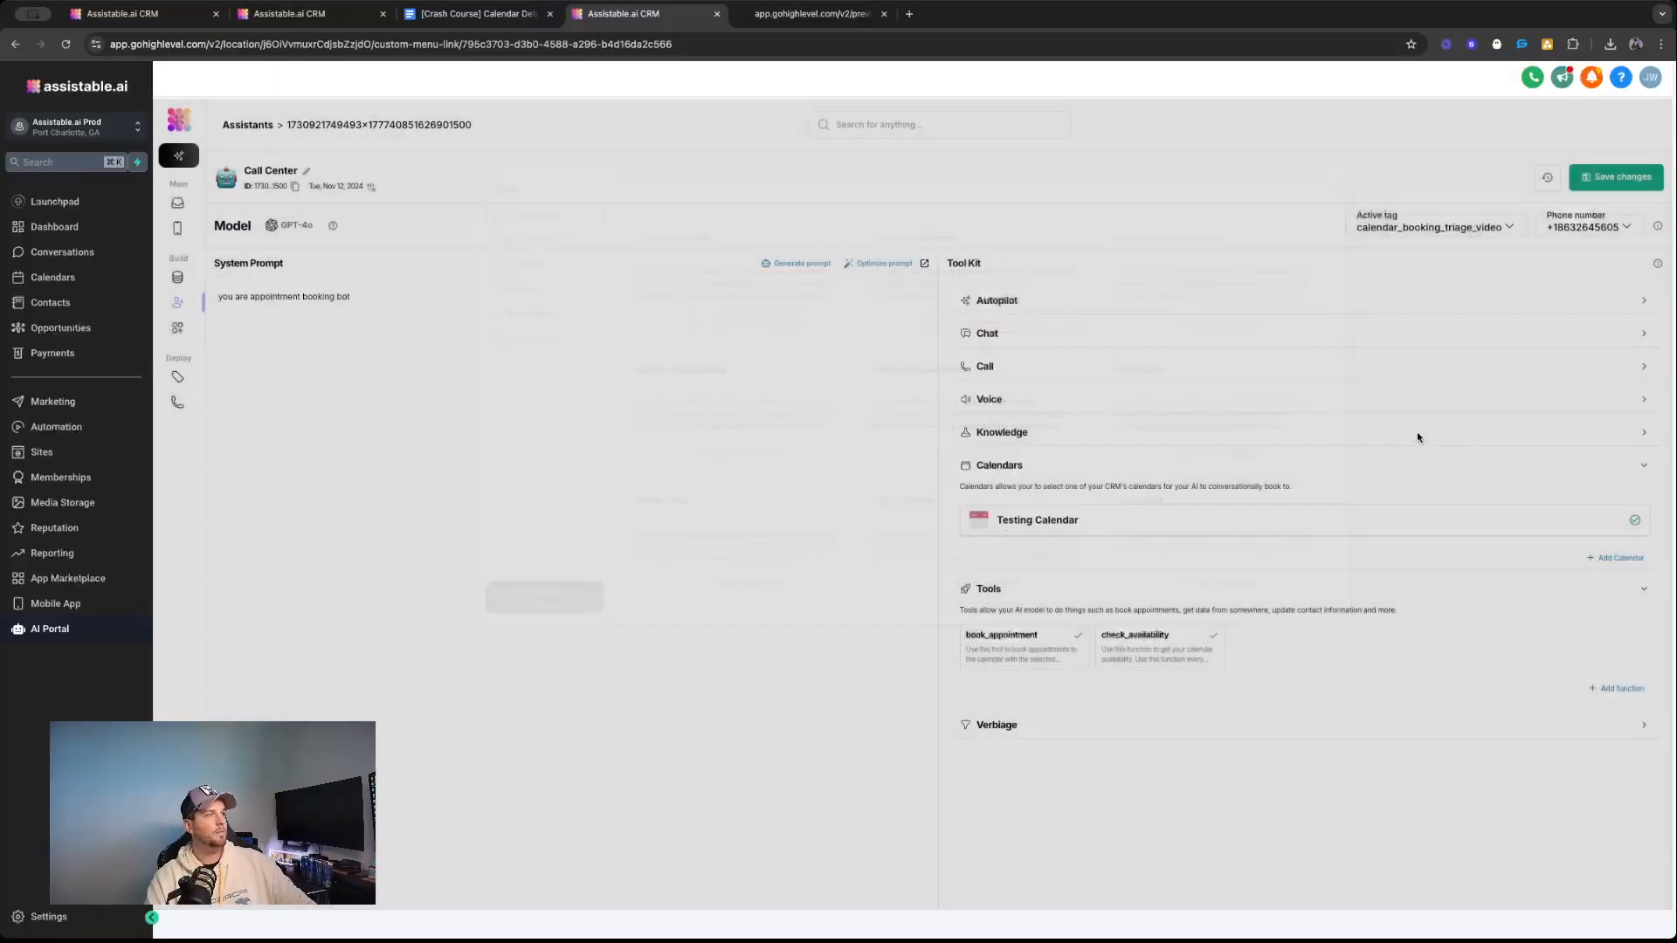
click(1337, 187)
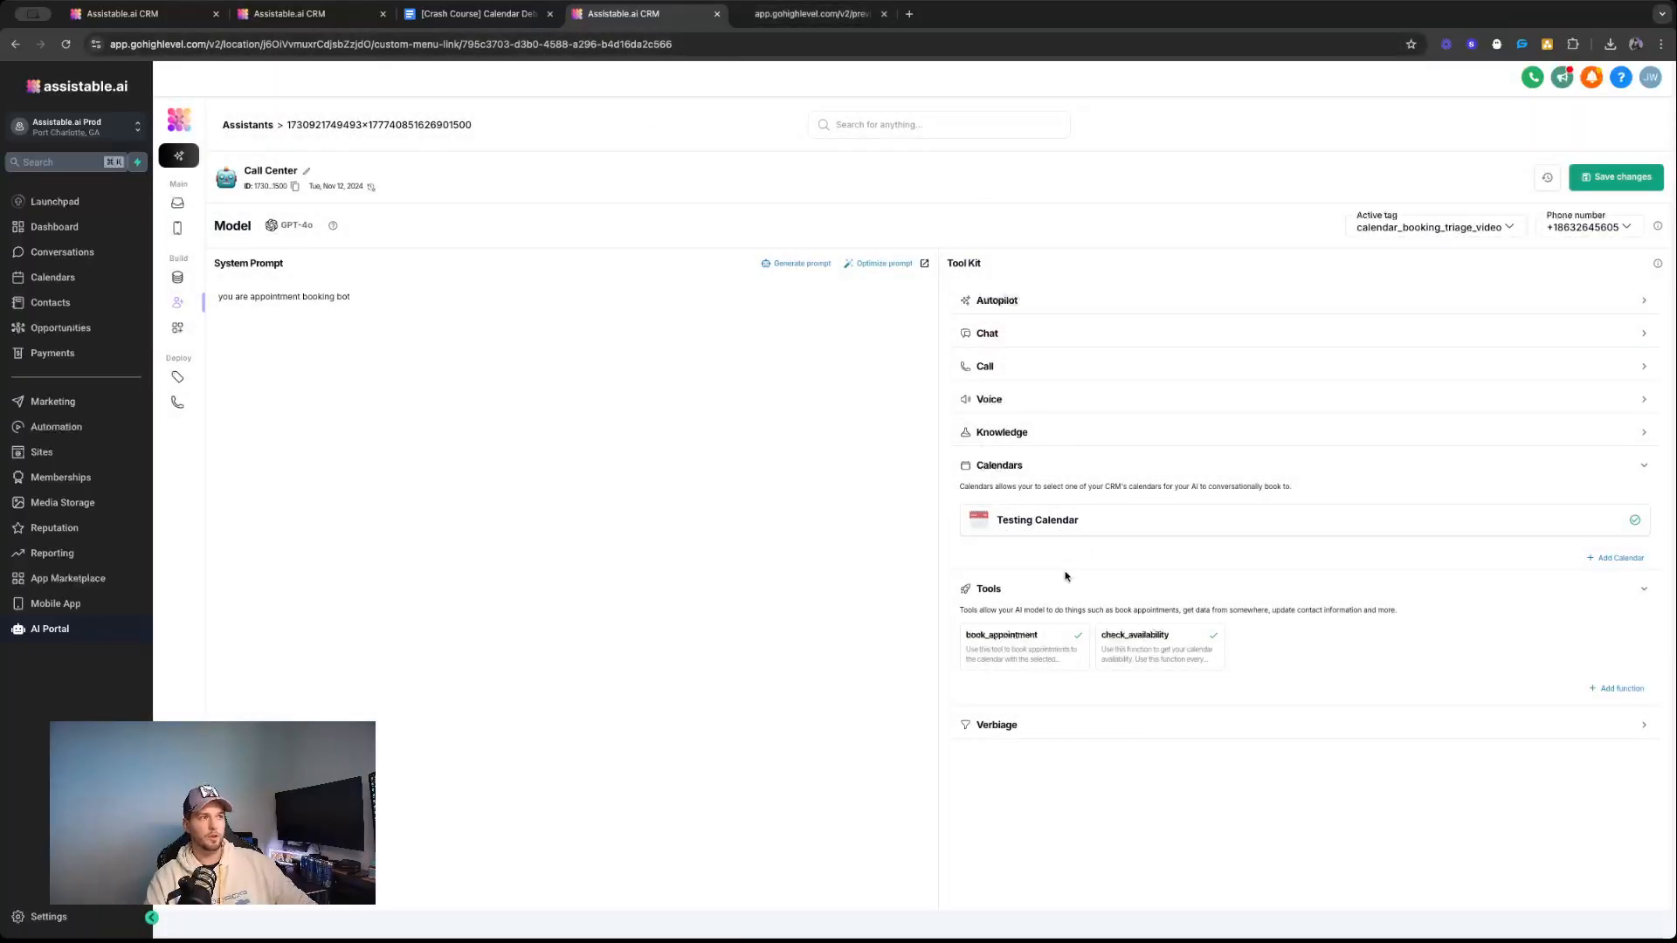
Switch to the Calendar Debugging Google Doc and highlight the whole Settings line in the triage order.
click(476, 13)
click(647, 641)
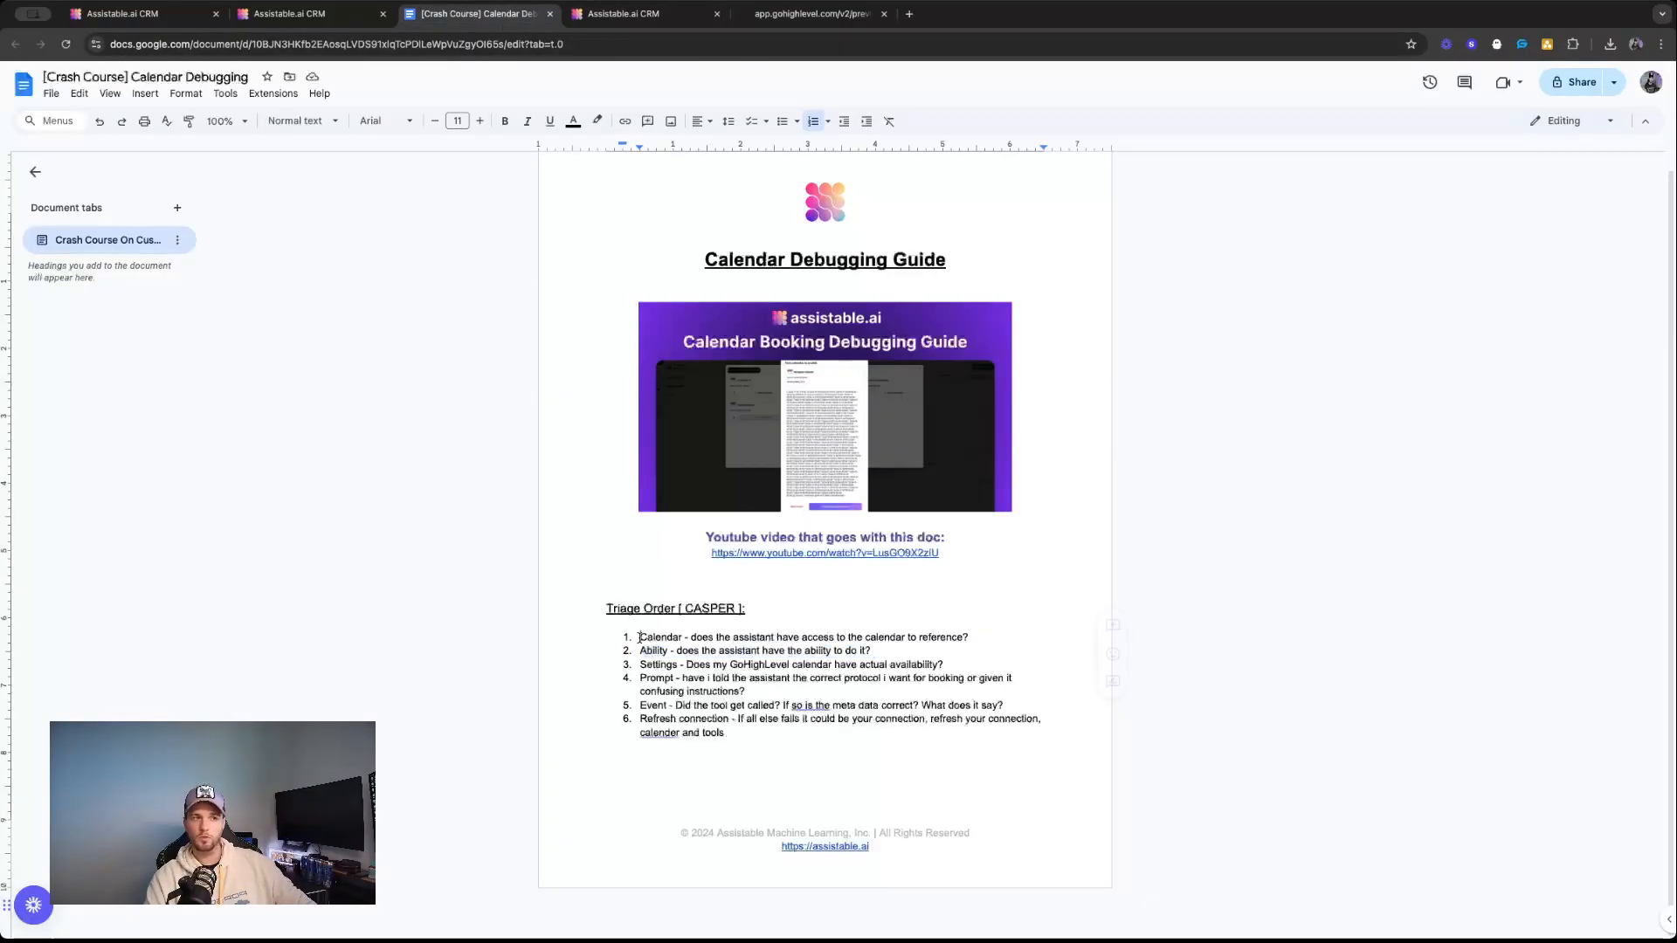
triple_click(685, 662)
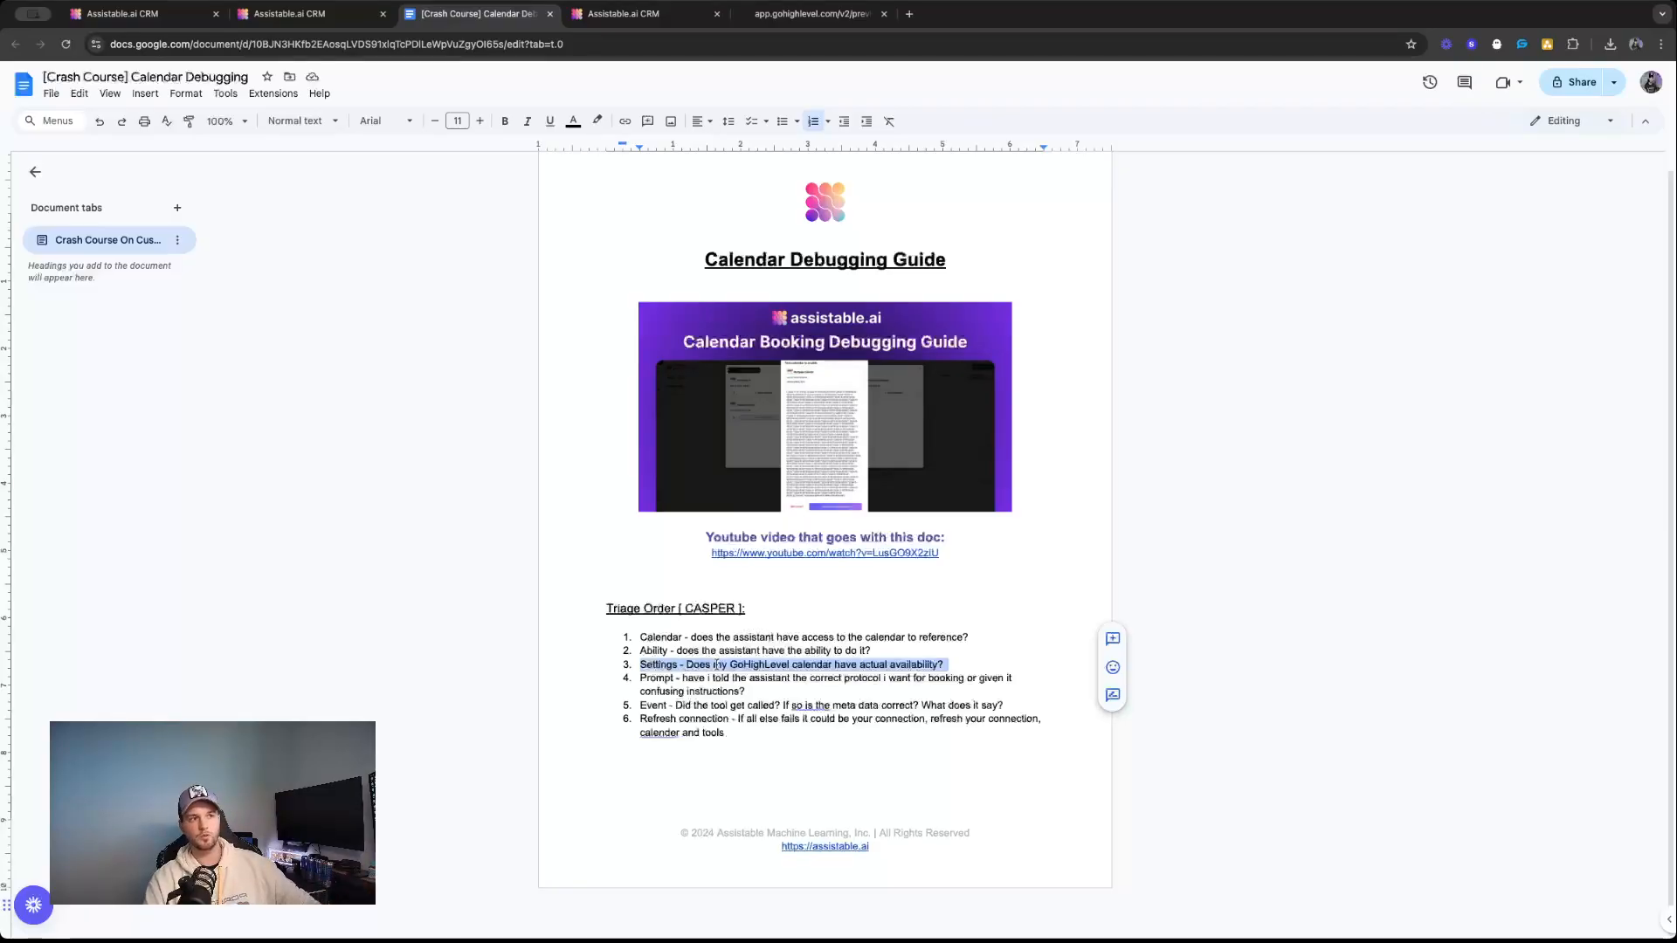
double_click(773, 665)
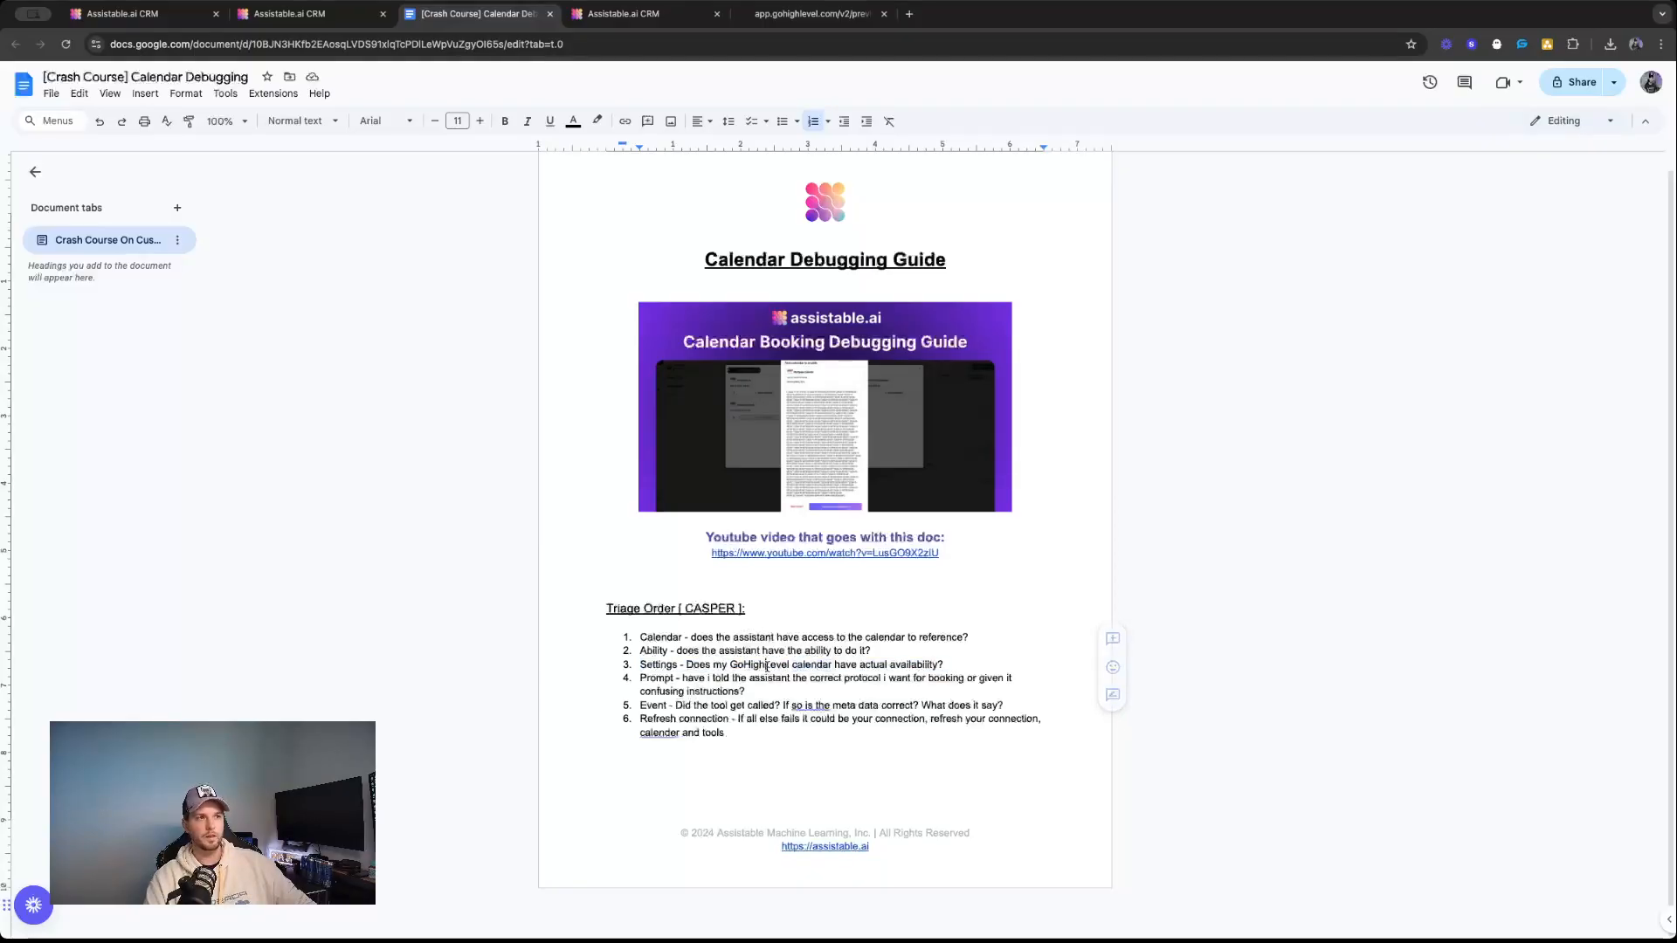
click(942, 653)
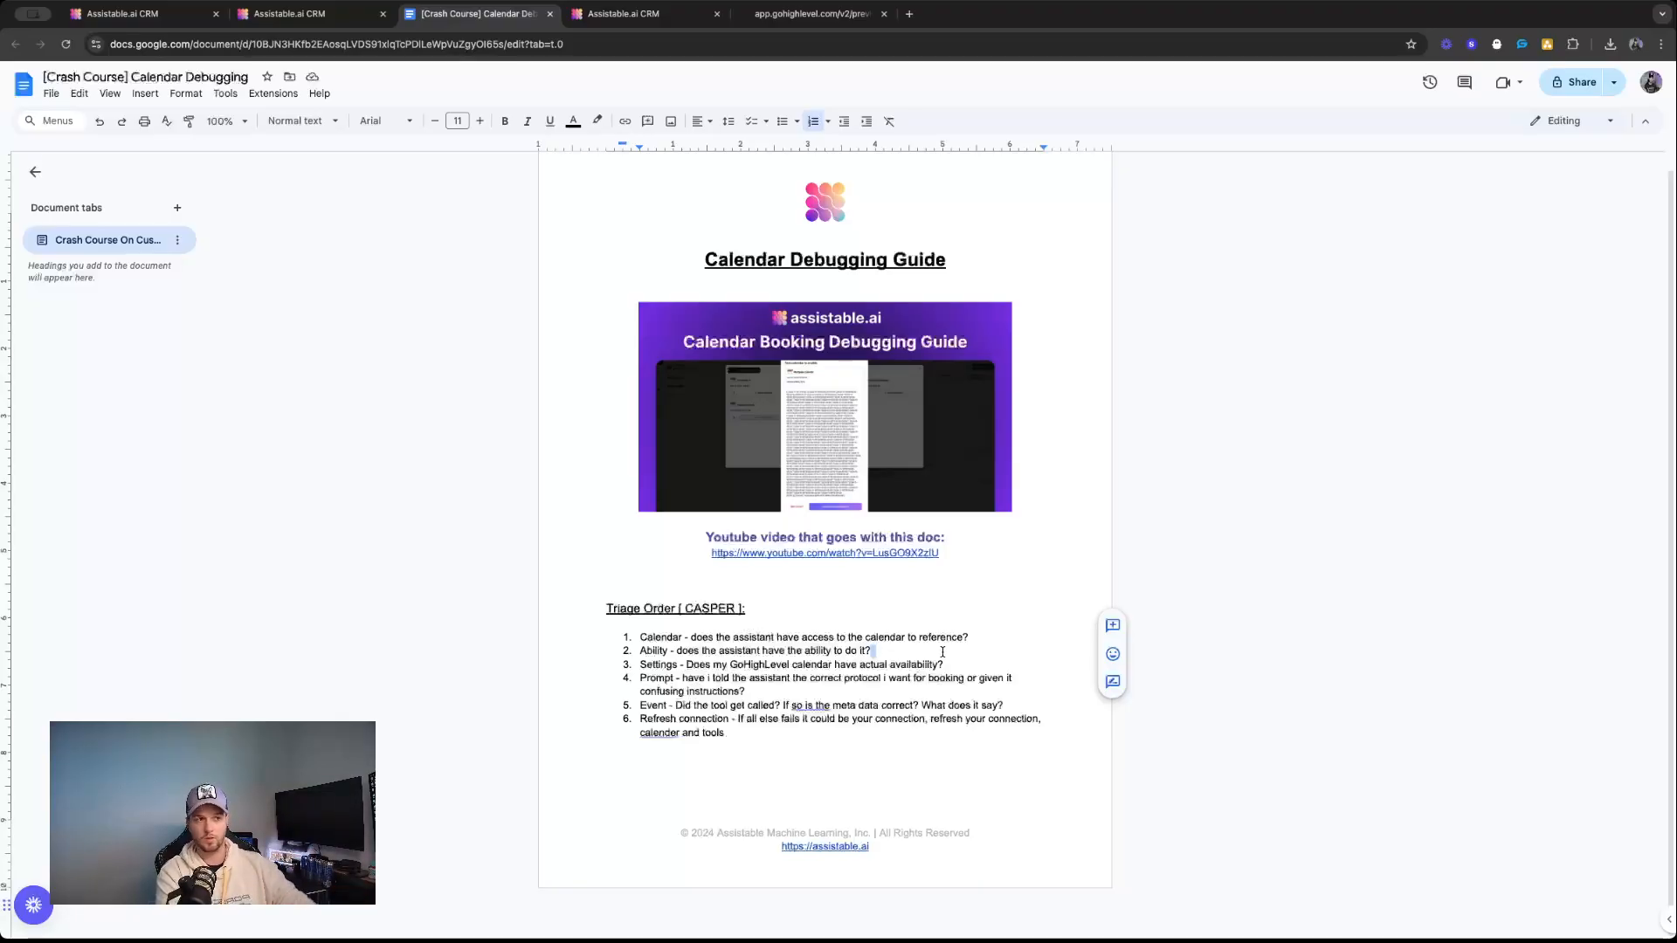
triple_click(854, 666)
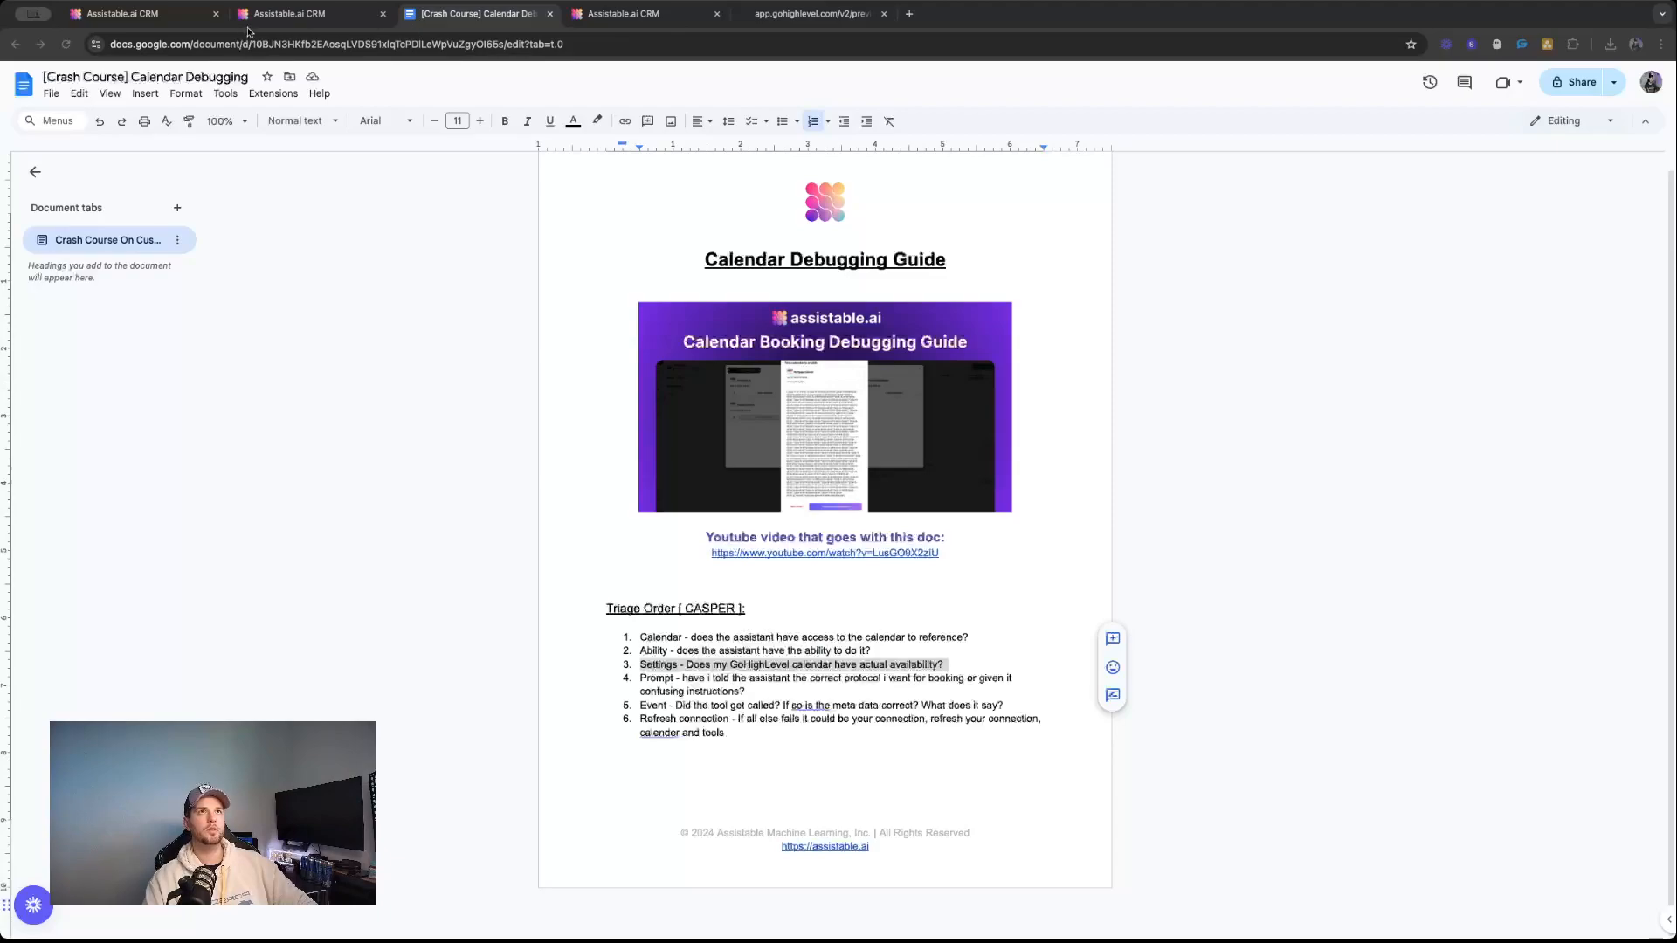
Reorder the browser tabs so the Google Doc follows the assistant page, and open Calendar Settings in the CRM.
click(681, 21)
drag(489, 15, 581, 15)
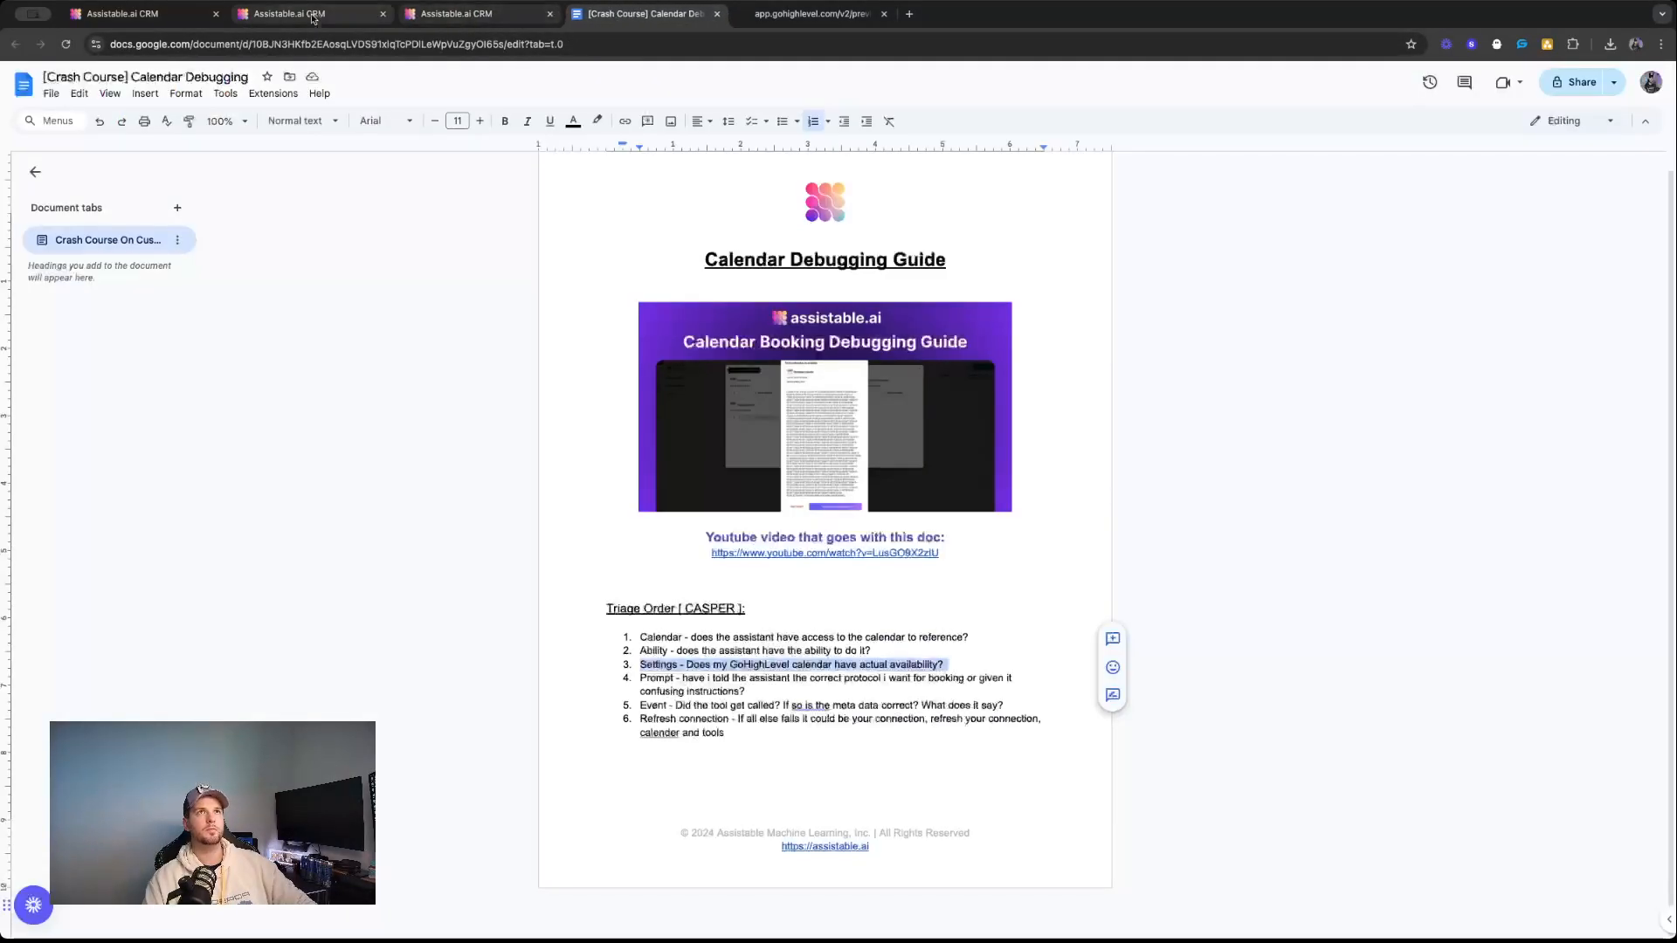
click(311, 18)
click(157, 14)
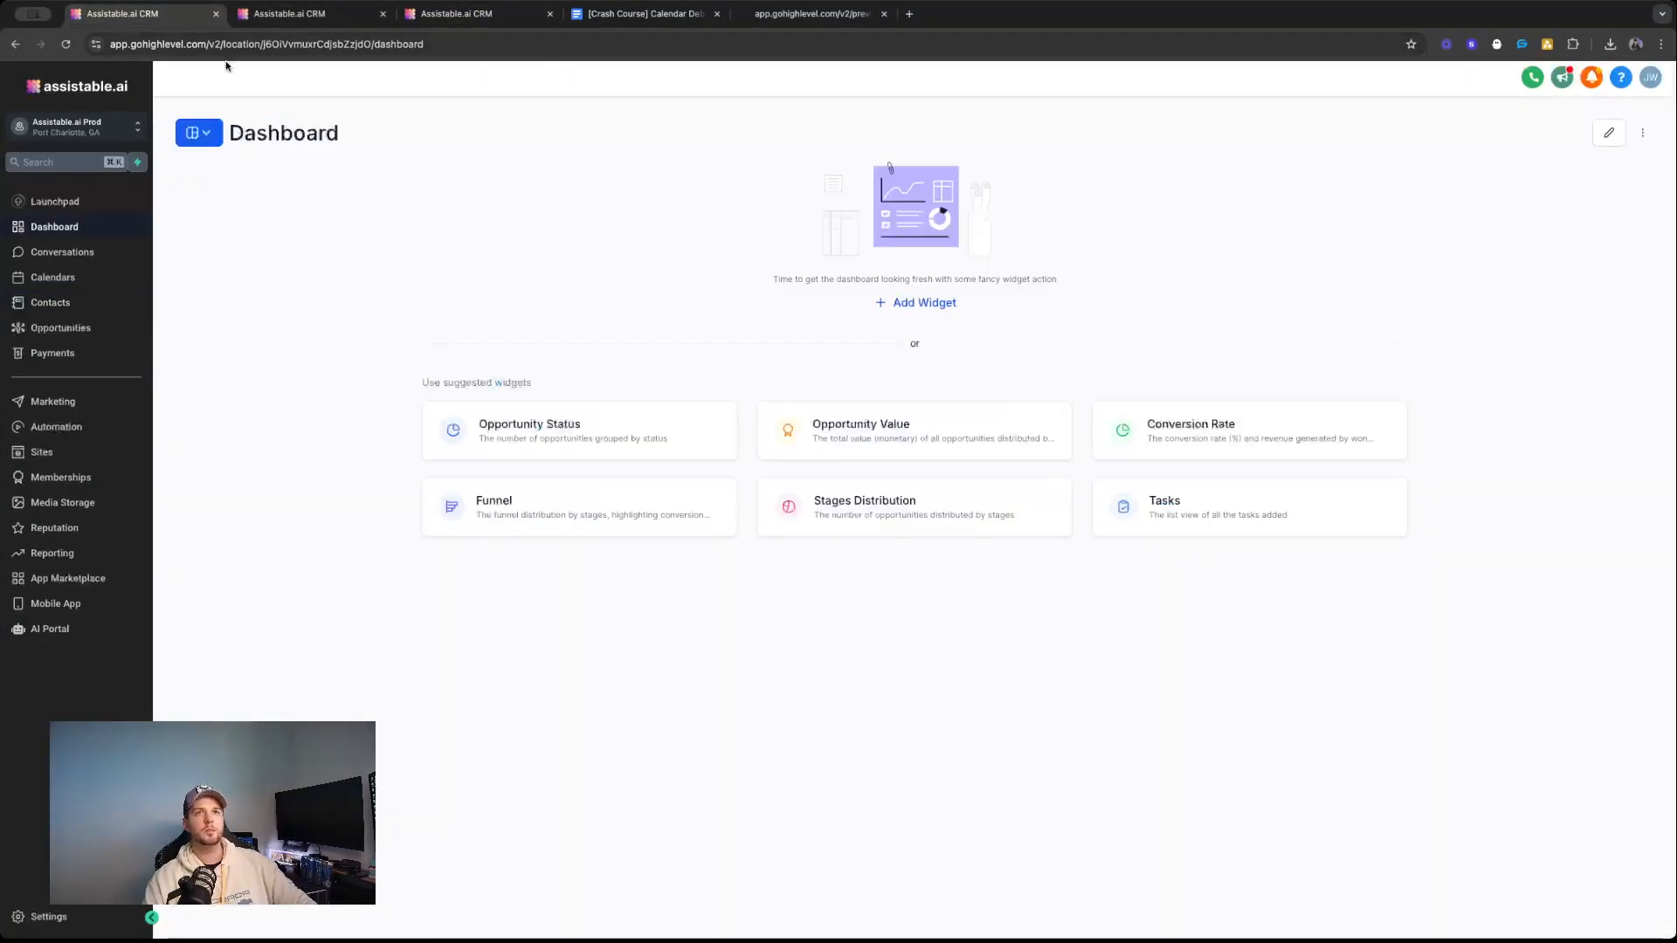
click(53, 277)
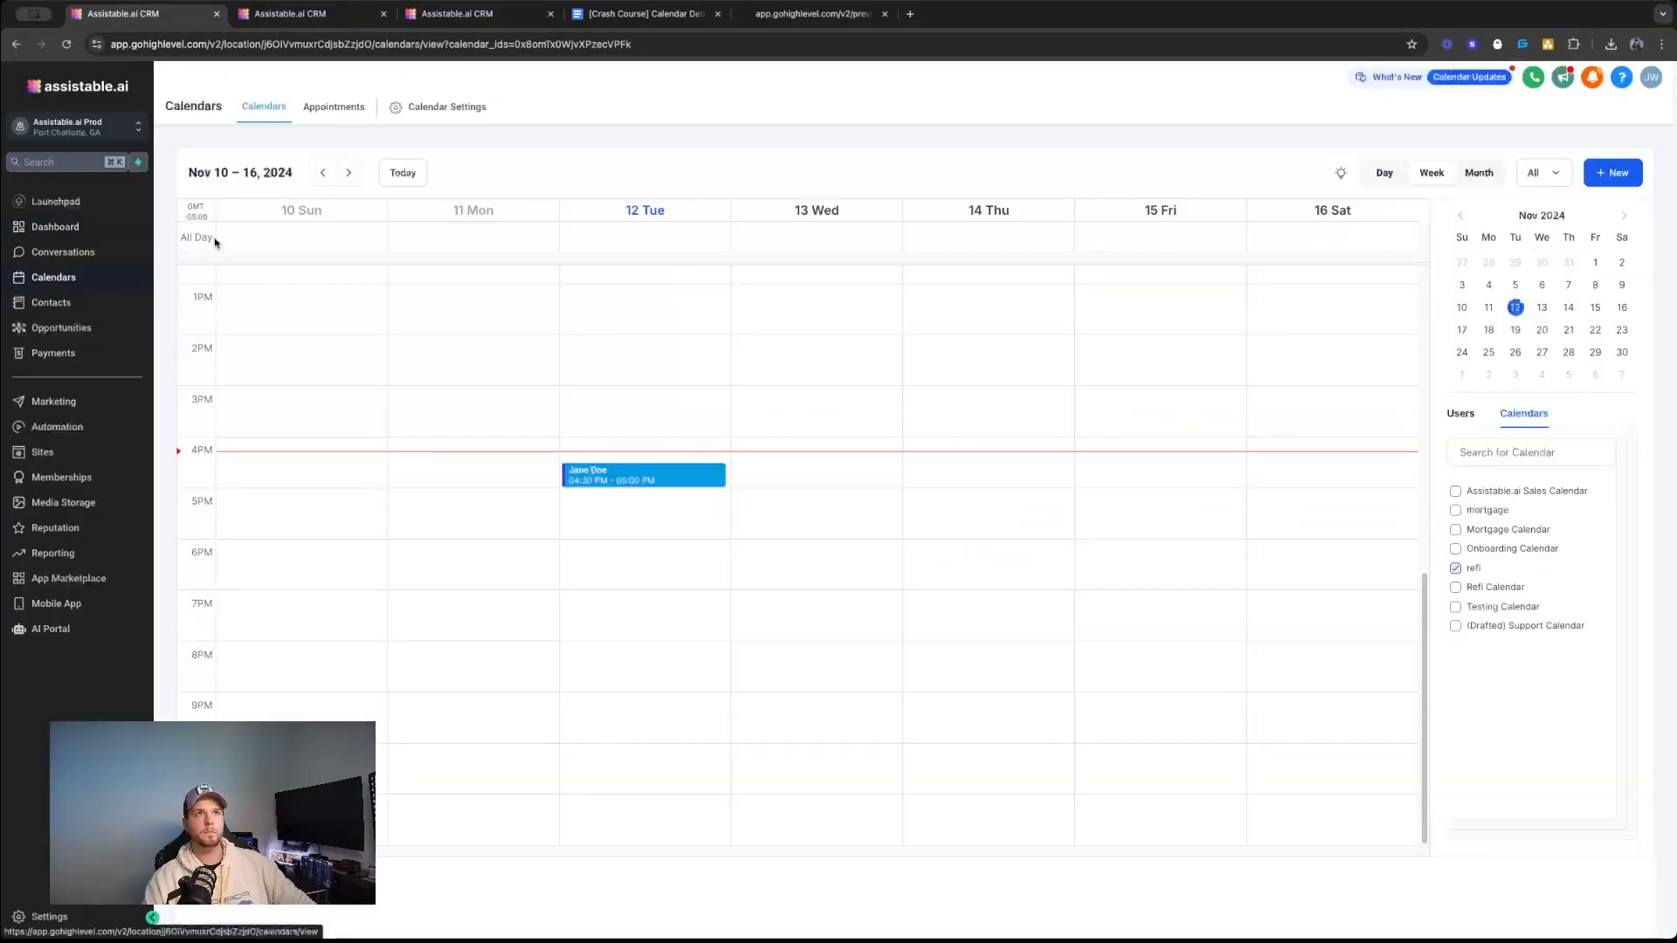
click(446, 109)
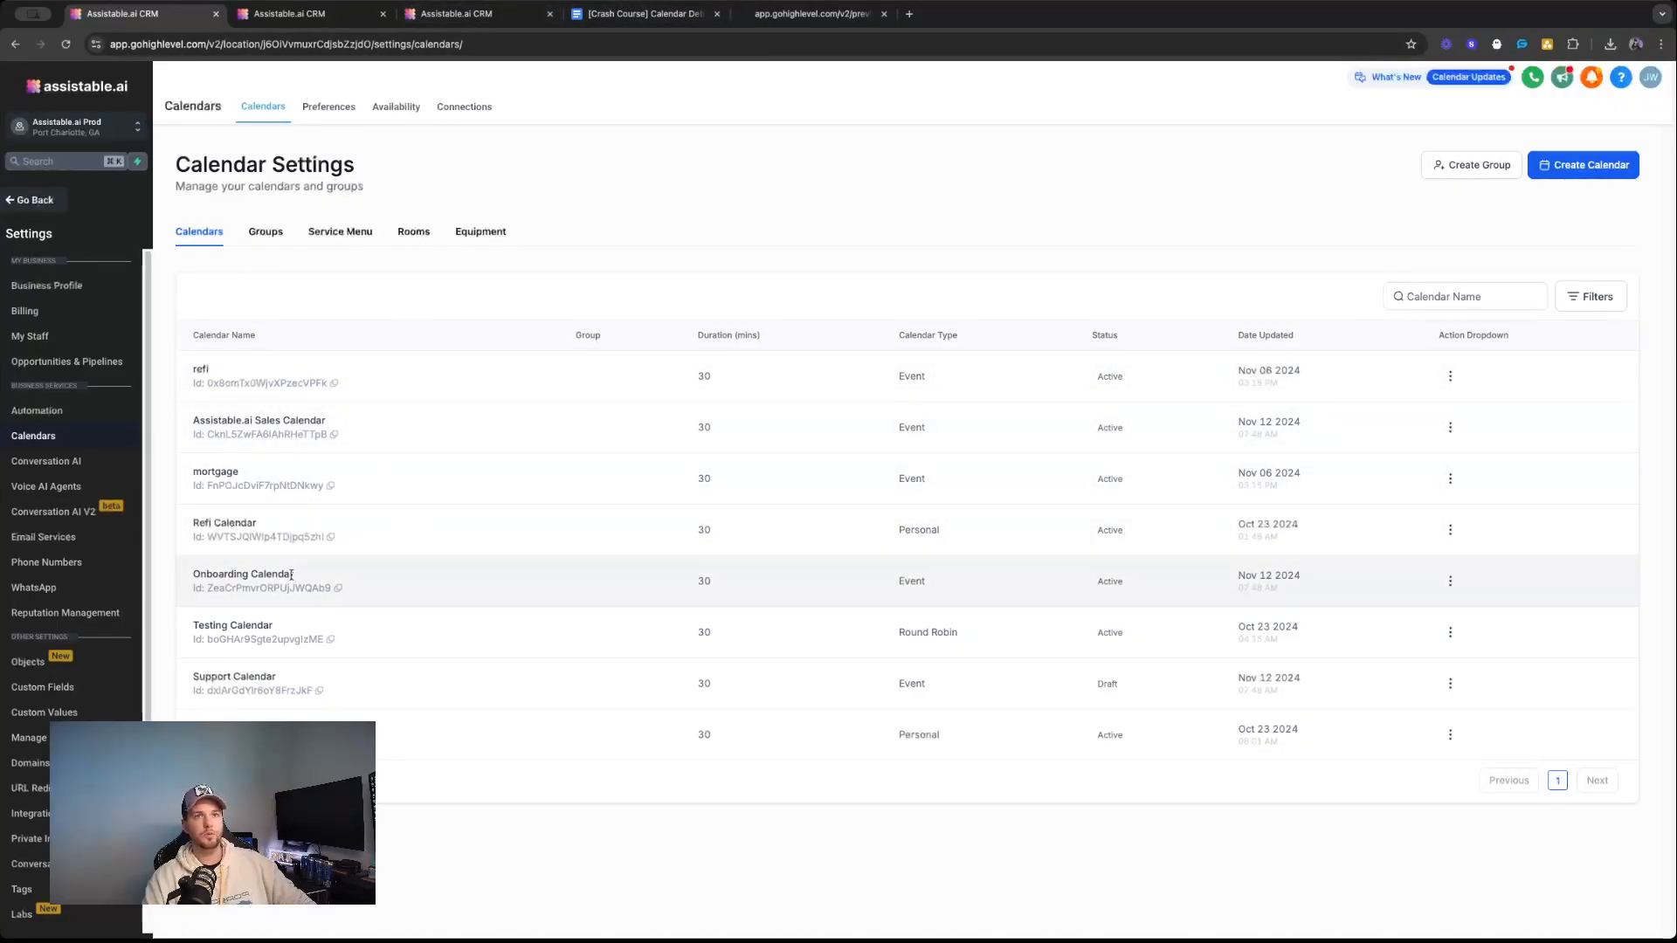
Highlight Testing Calendar's name and its Round Robin type in the calendar list.
triple_click(236, 625)
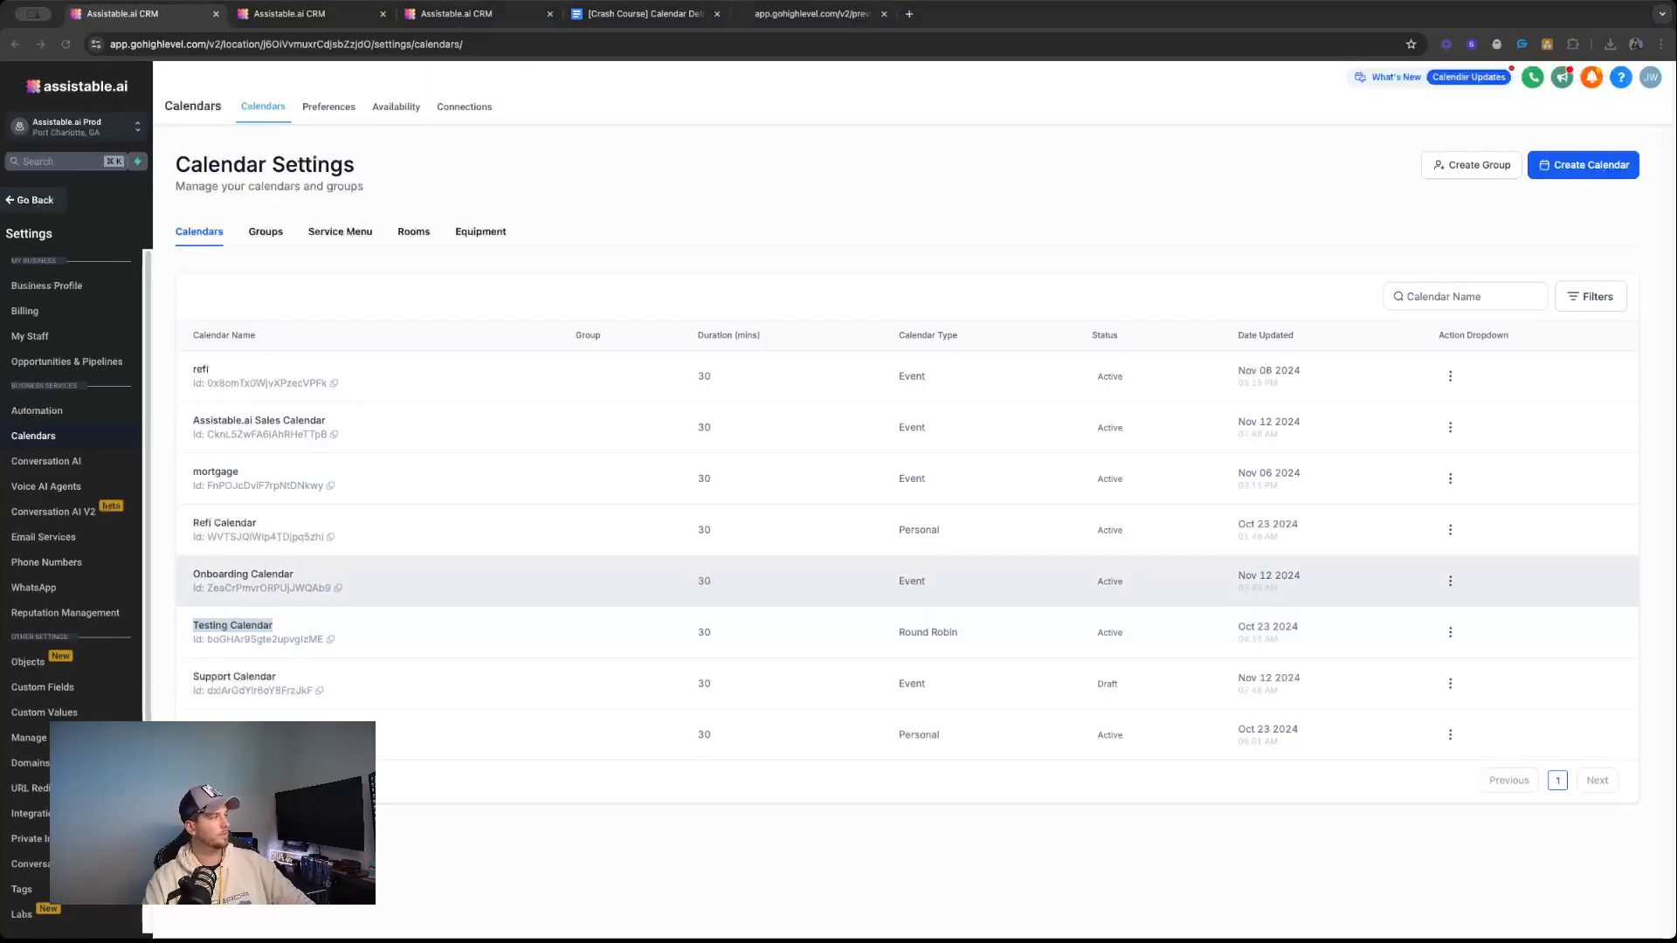
click(631, 632)
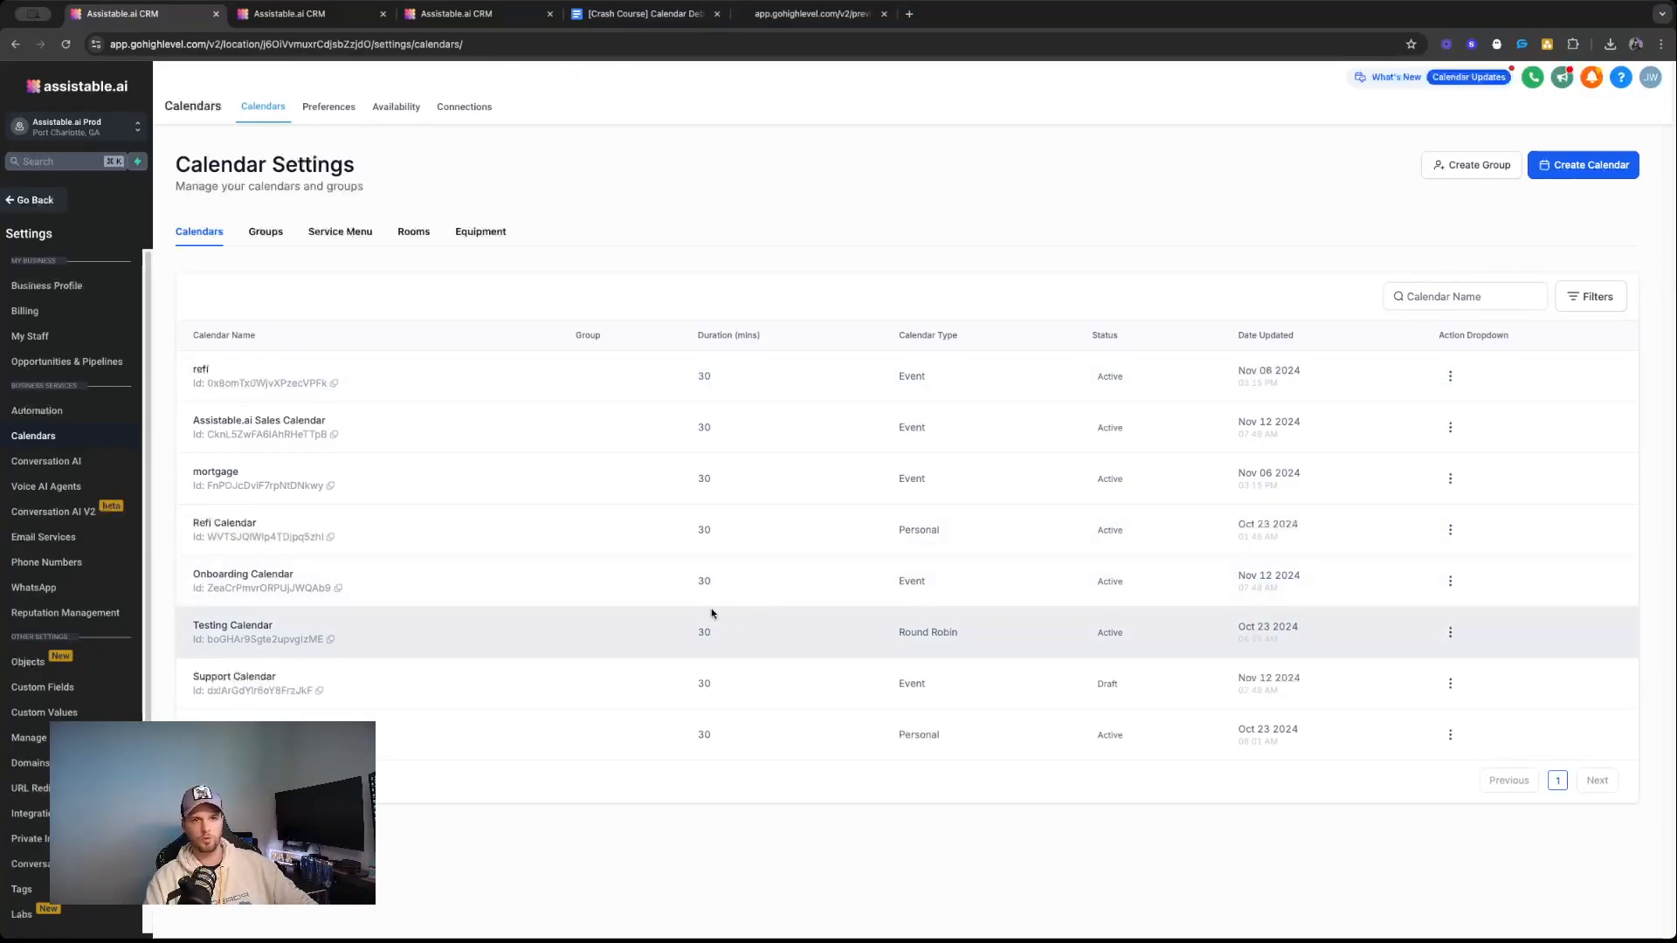
triple_click(909, 634)
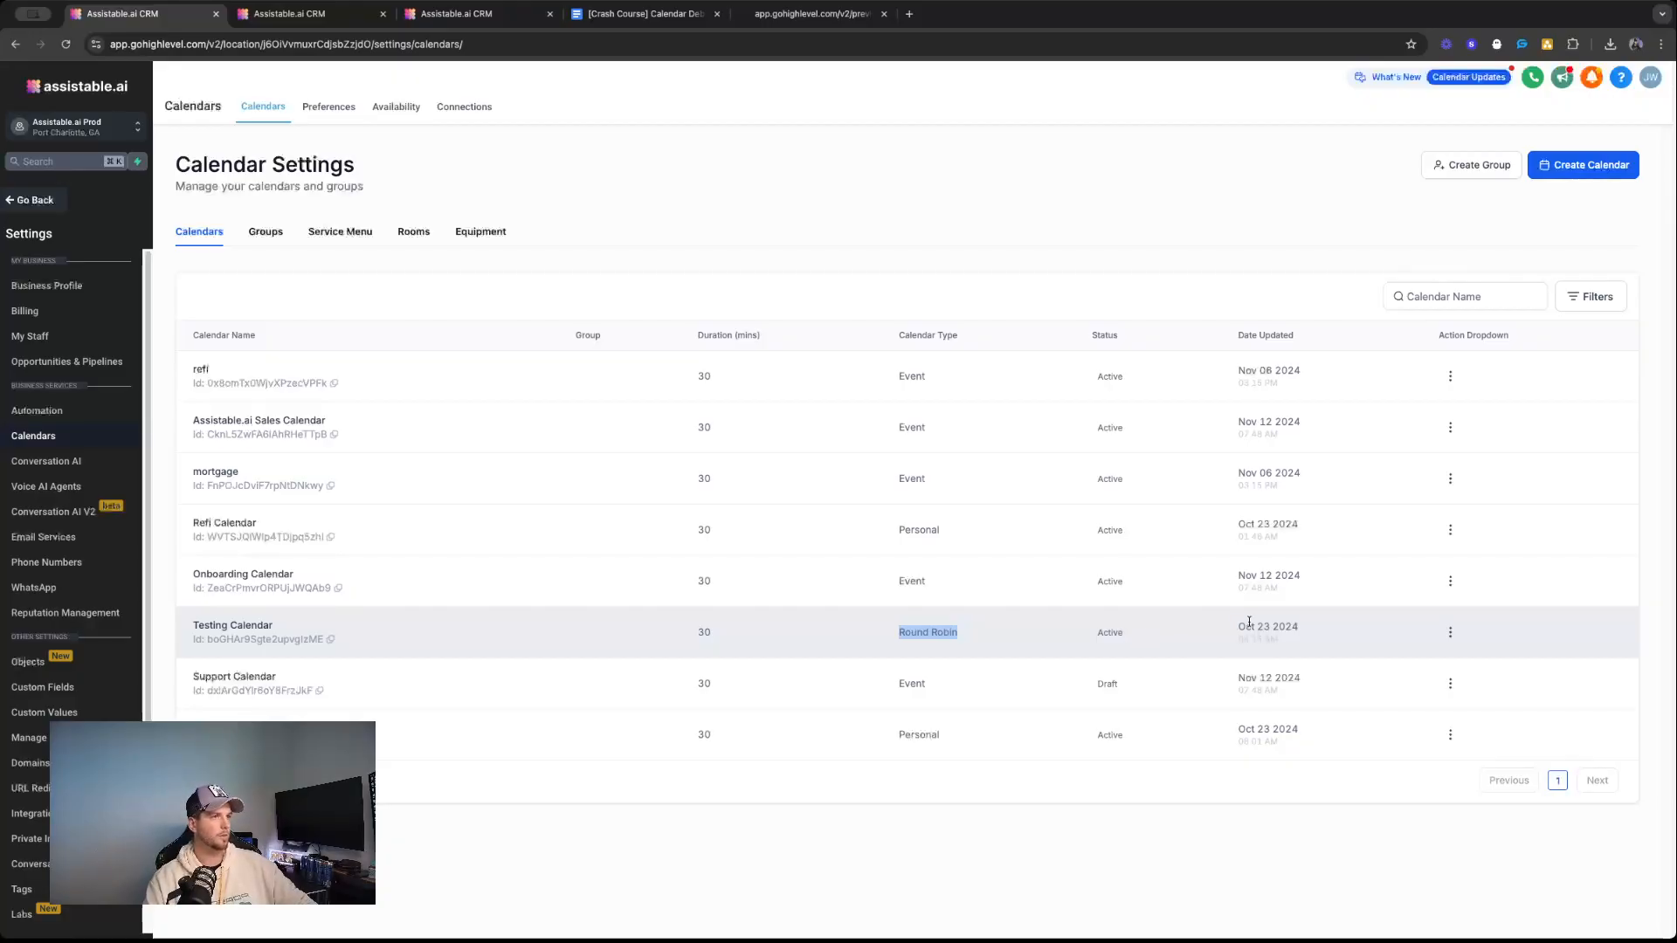
click(1416, 635)
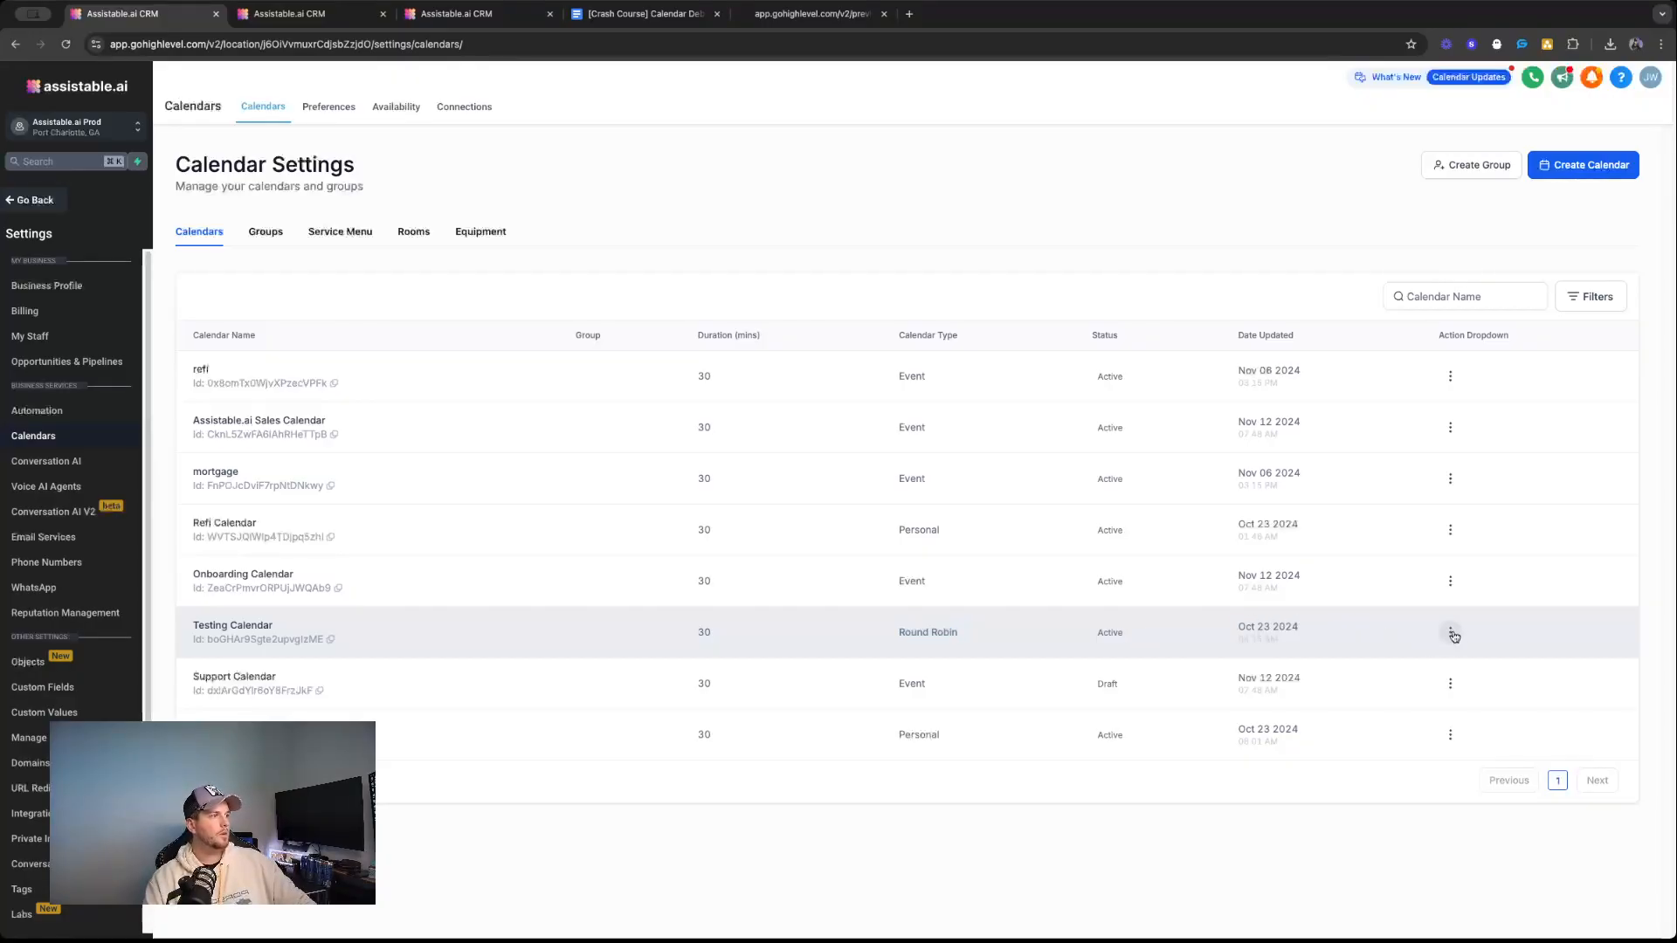
Copy Testing Calendar's permanent booking link and open it in a new browser tab.
click(1450, 634)
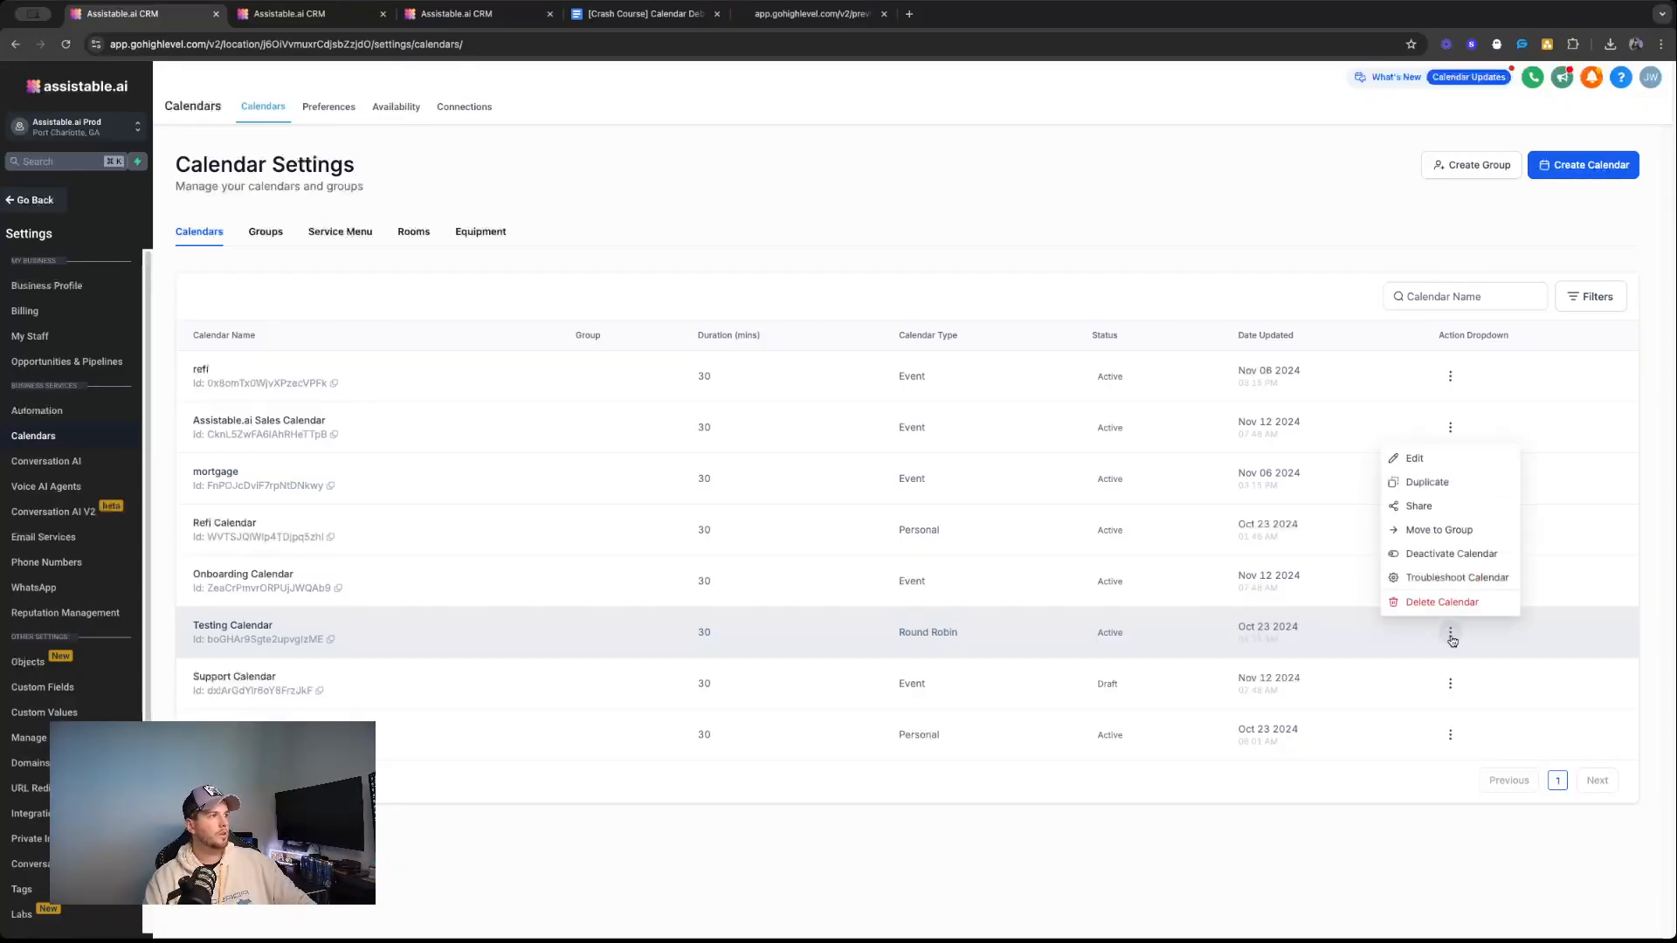
click(1419, 507)
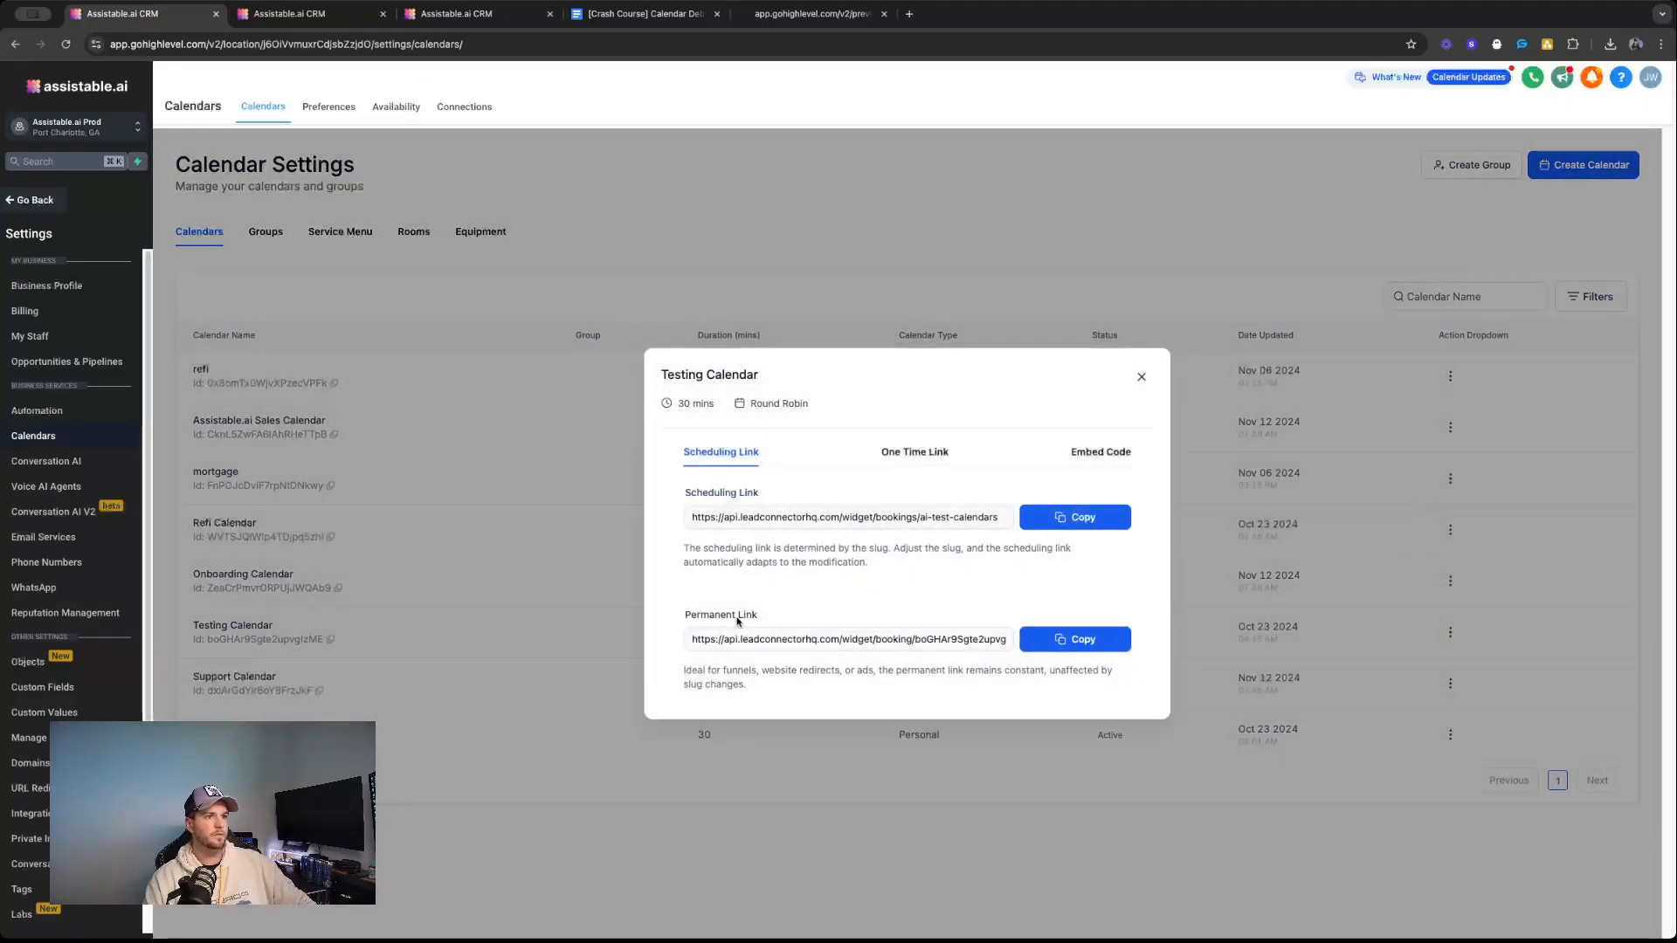
click(1031, 640)
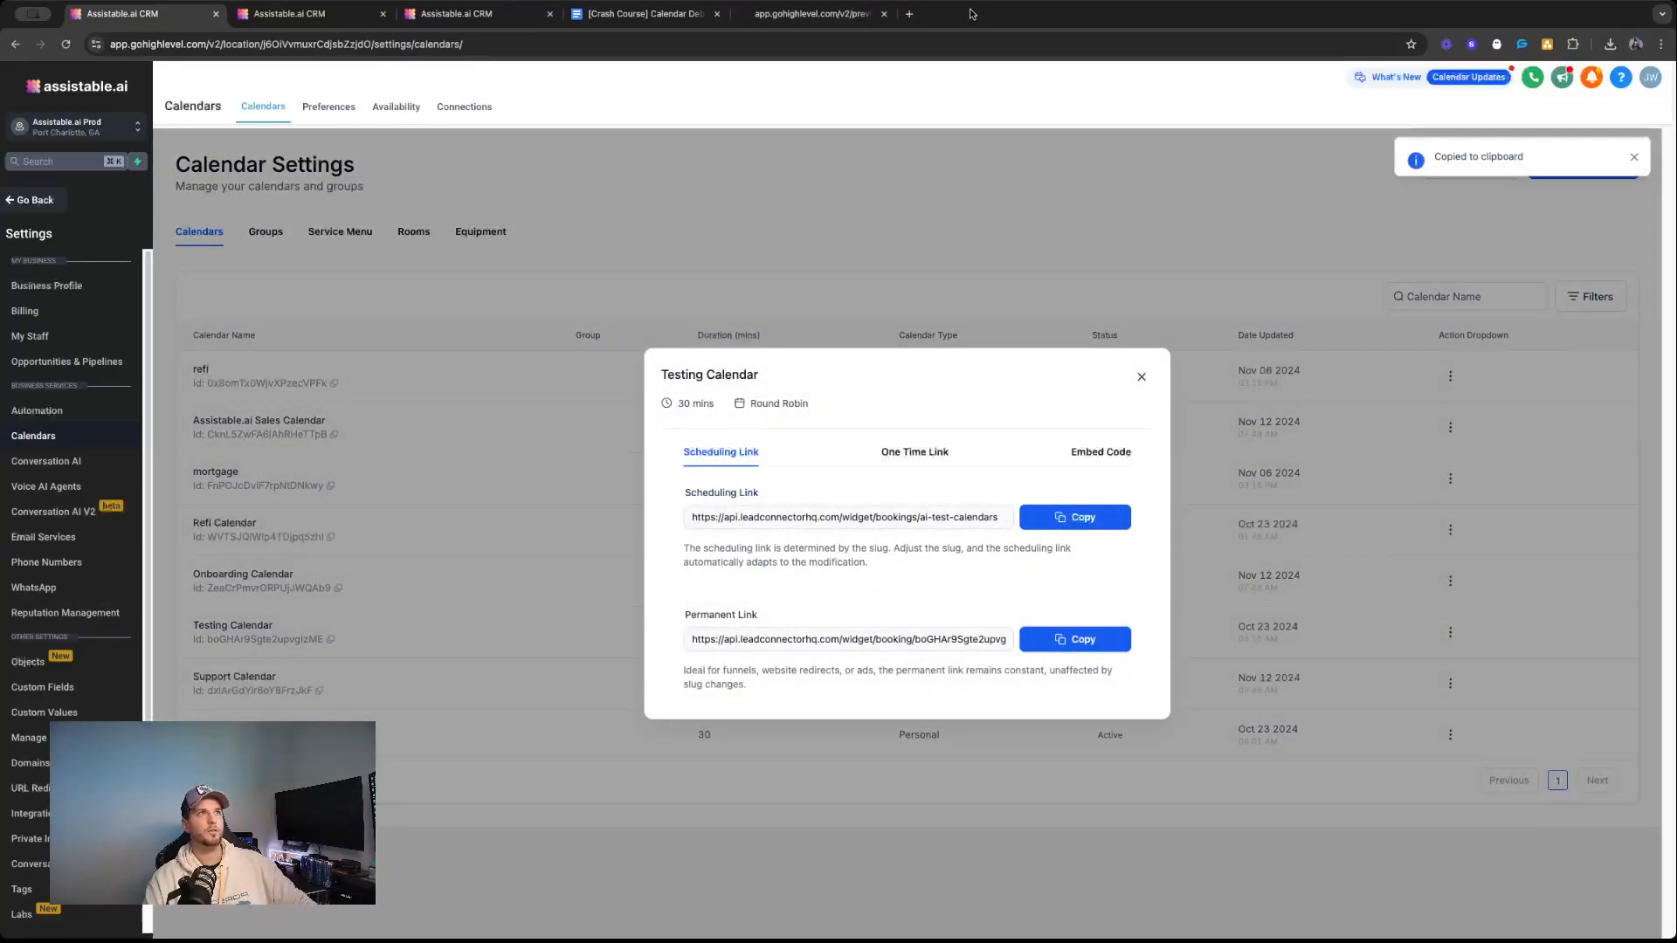
click(908, 13)
key(super+v)
key(Return)
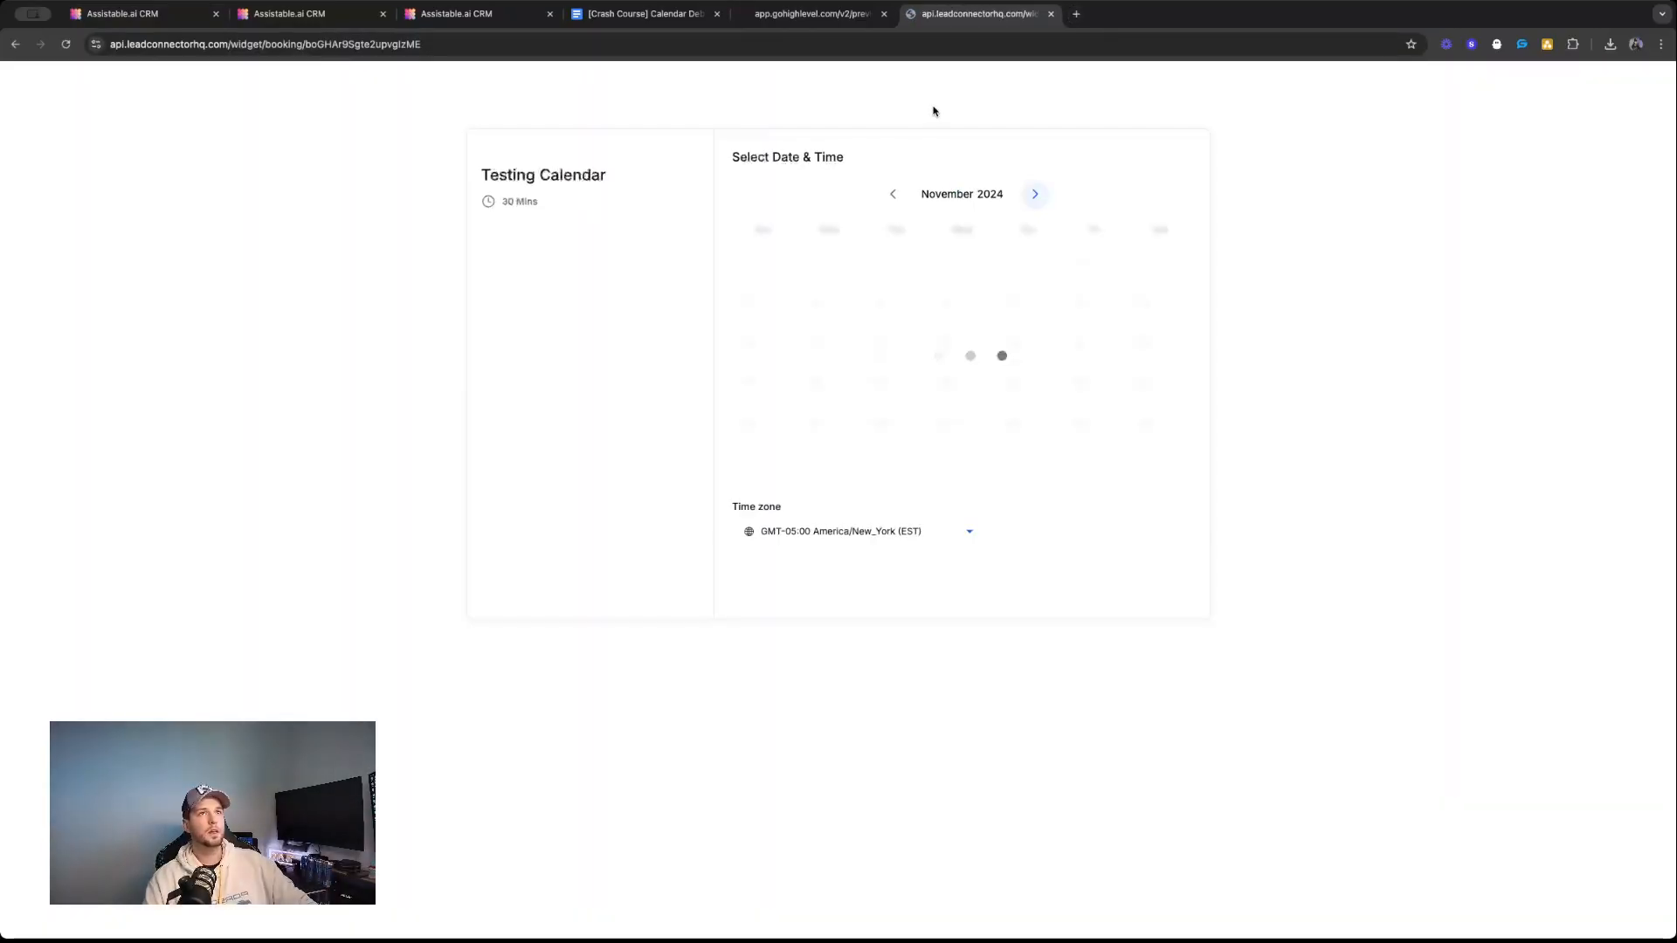
Examine the available dates and time slots on Testing Calendar's booking page.
scroll(1109, 378, down, 5)
scroll(1108, 414, up, 5)
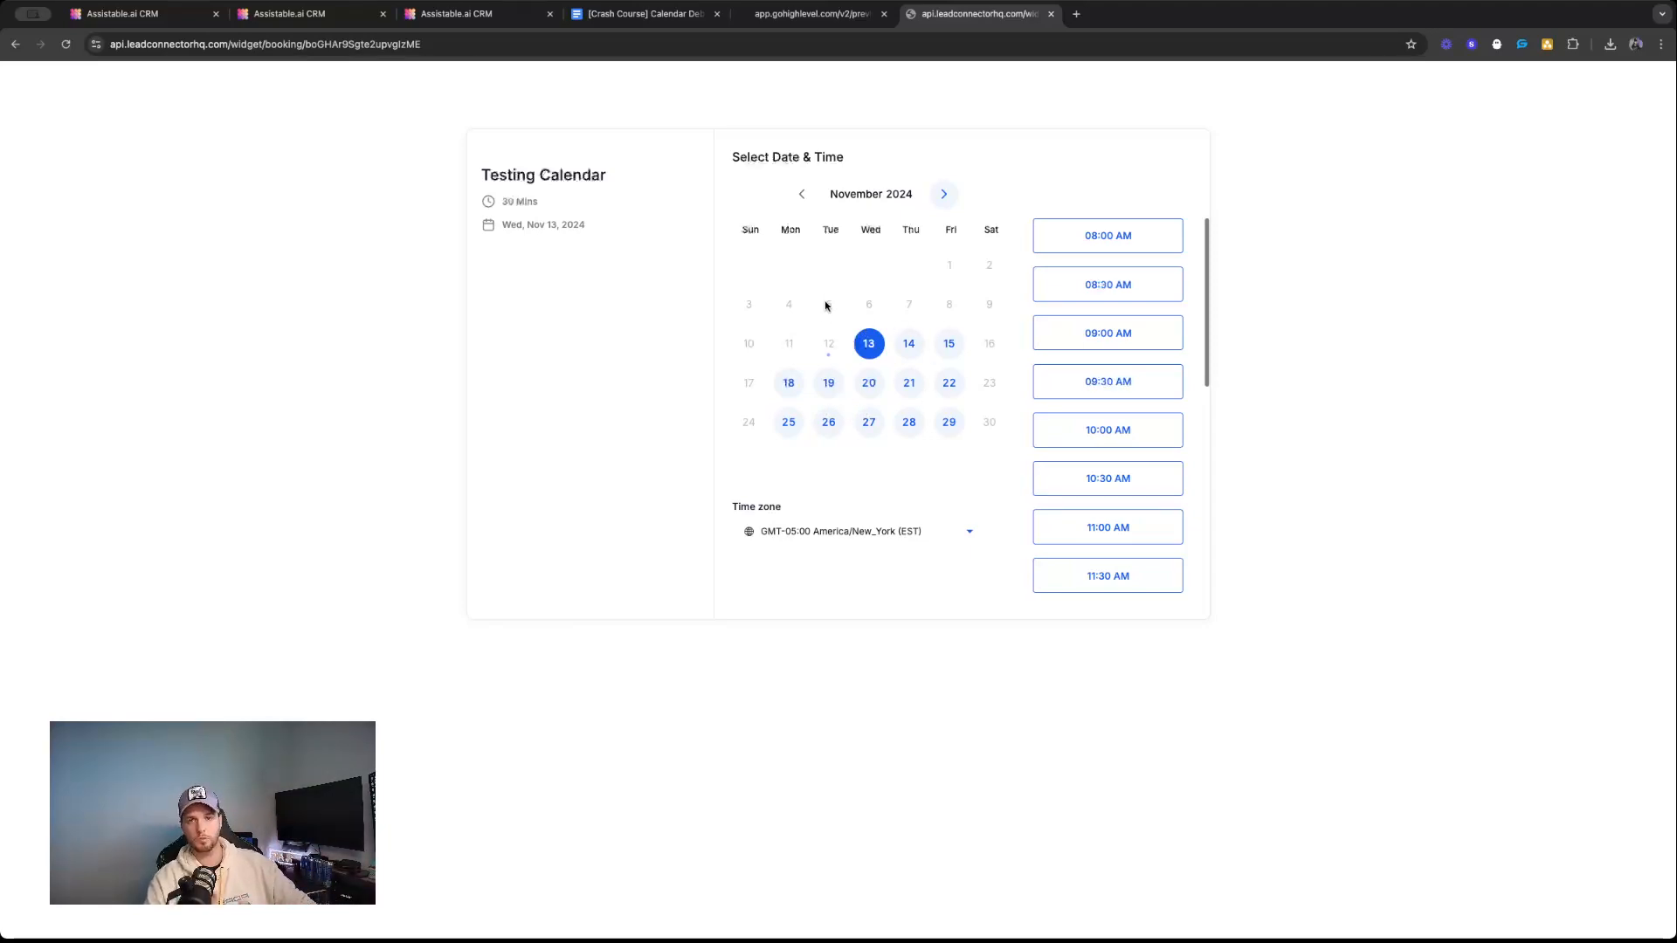
scroll(1119, 394, down, 10)
scroll(1092, 393, up, 9)
scroll(1084, 354, up, 1)
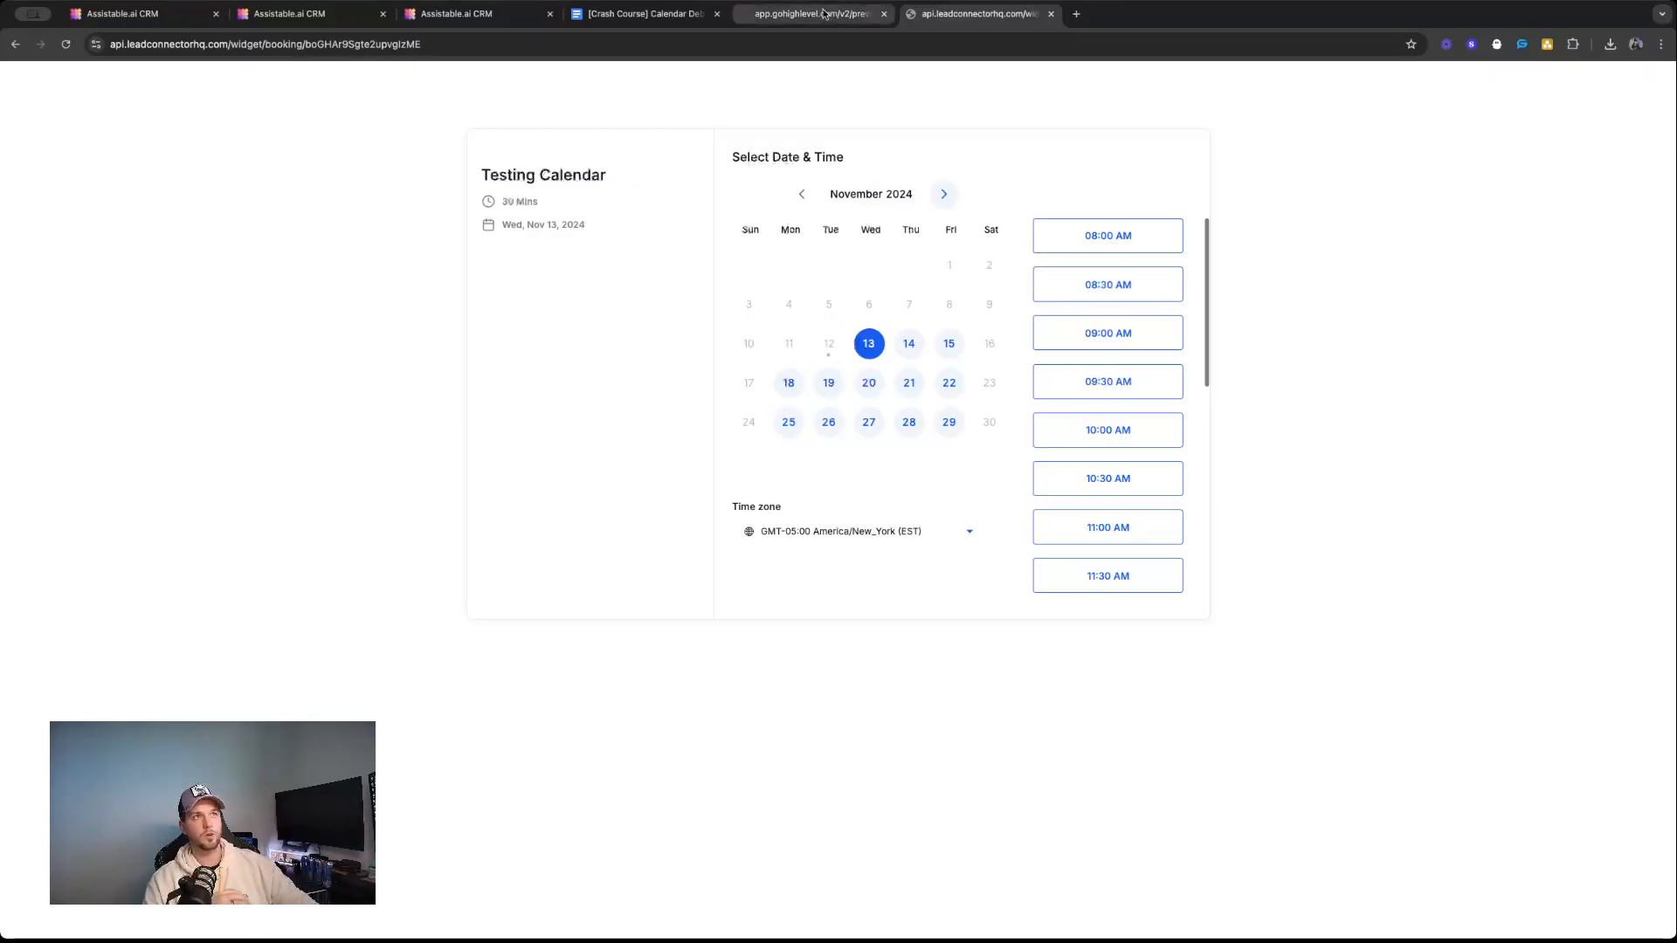
Return to Calendar Settings in the CRM, close the sharing links and open Testing Calendar for editing.
click(335, 13)
click(437, 13)
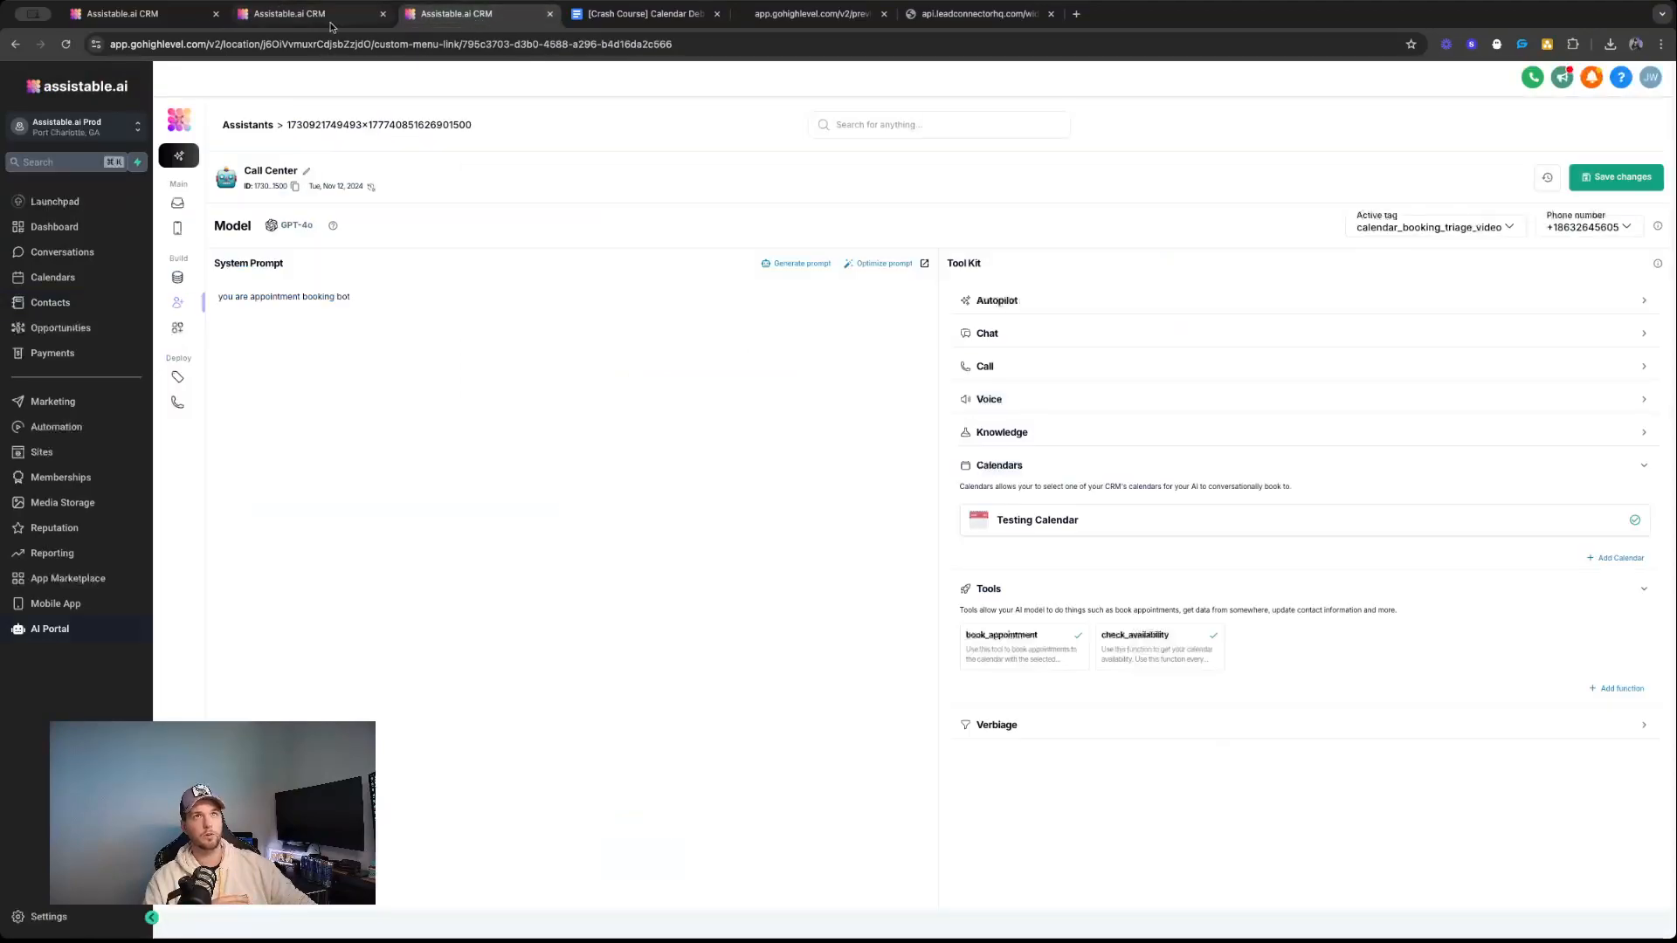
click(172, 13)
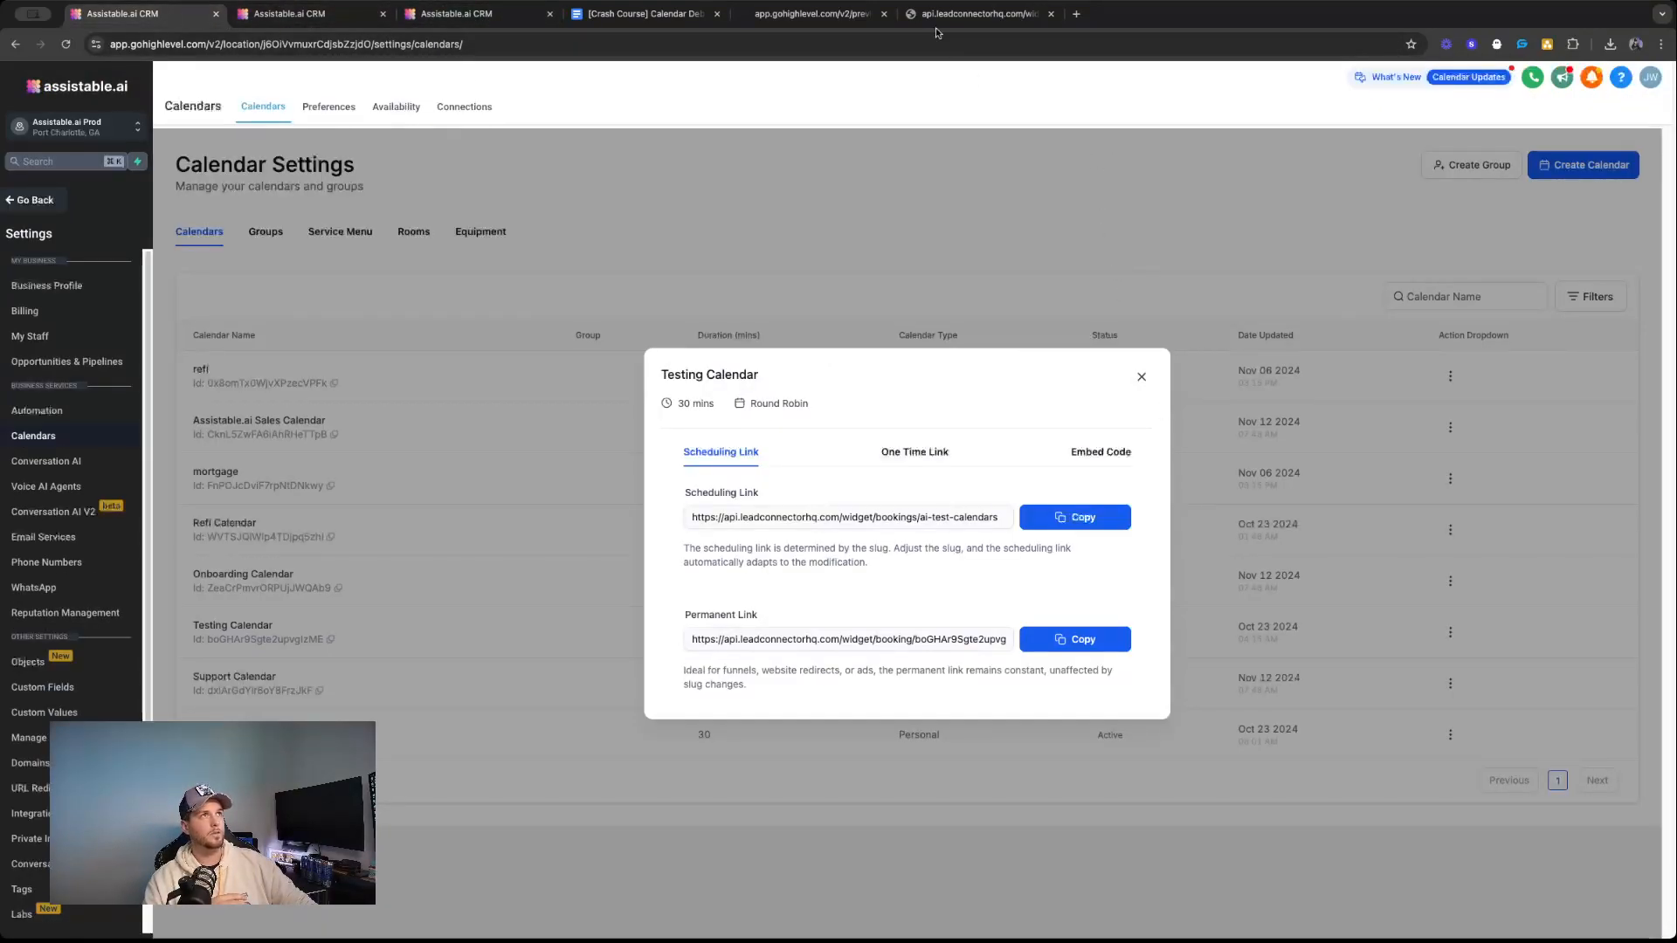
click(1141, 376)
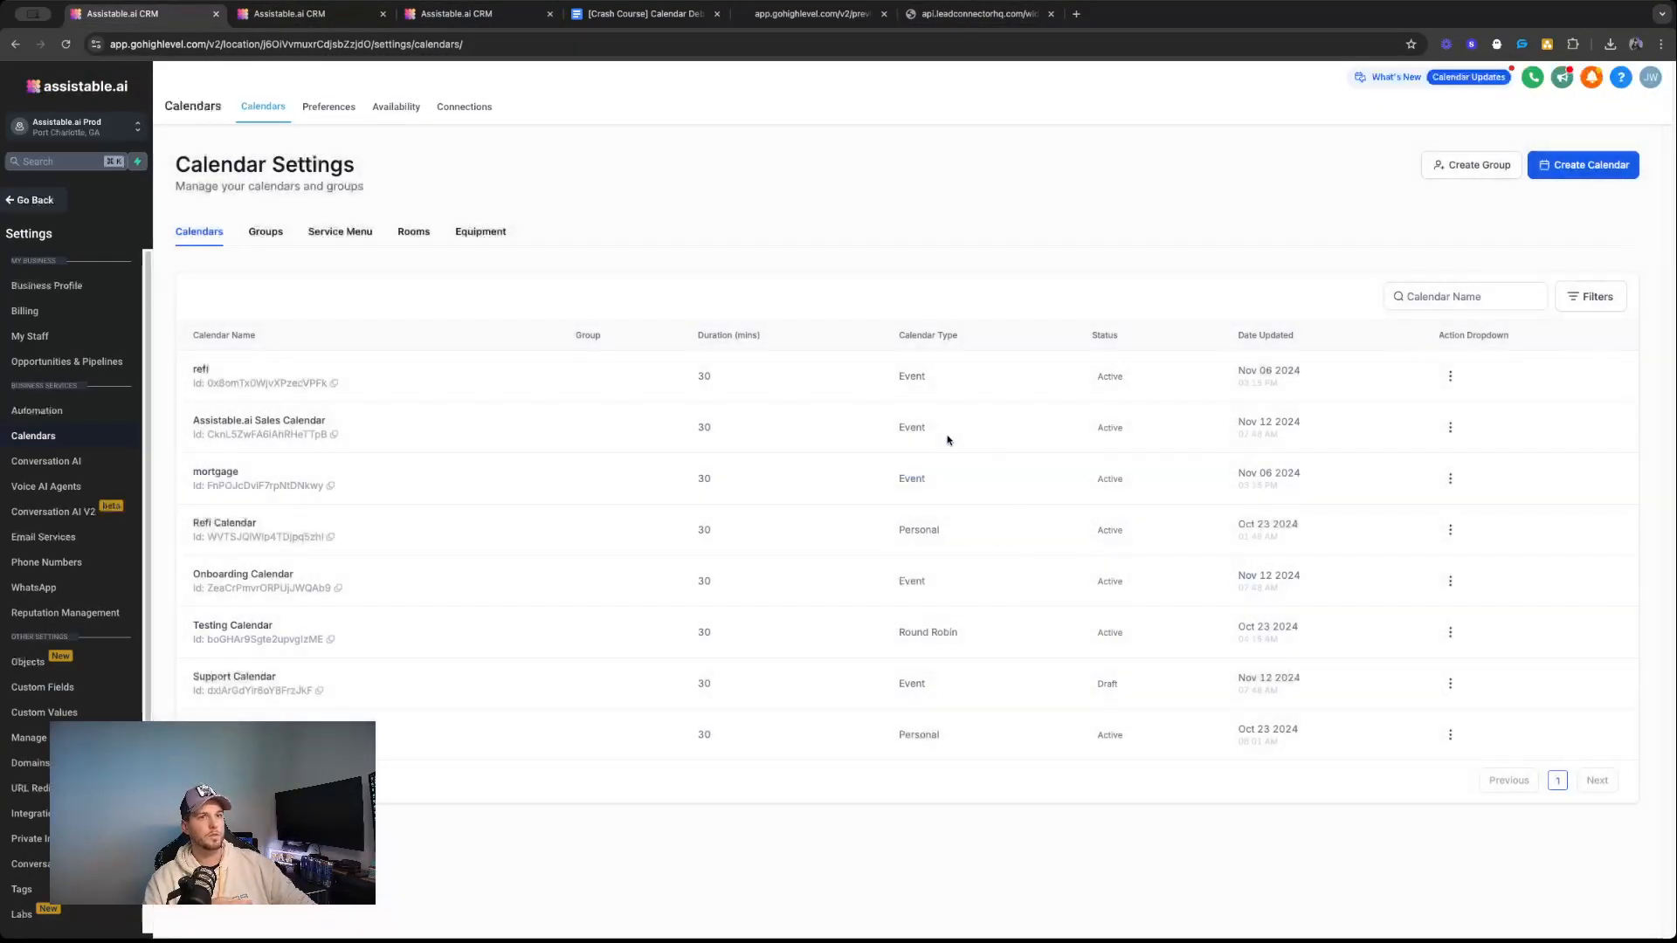
click(1450, 632)
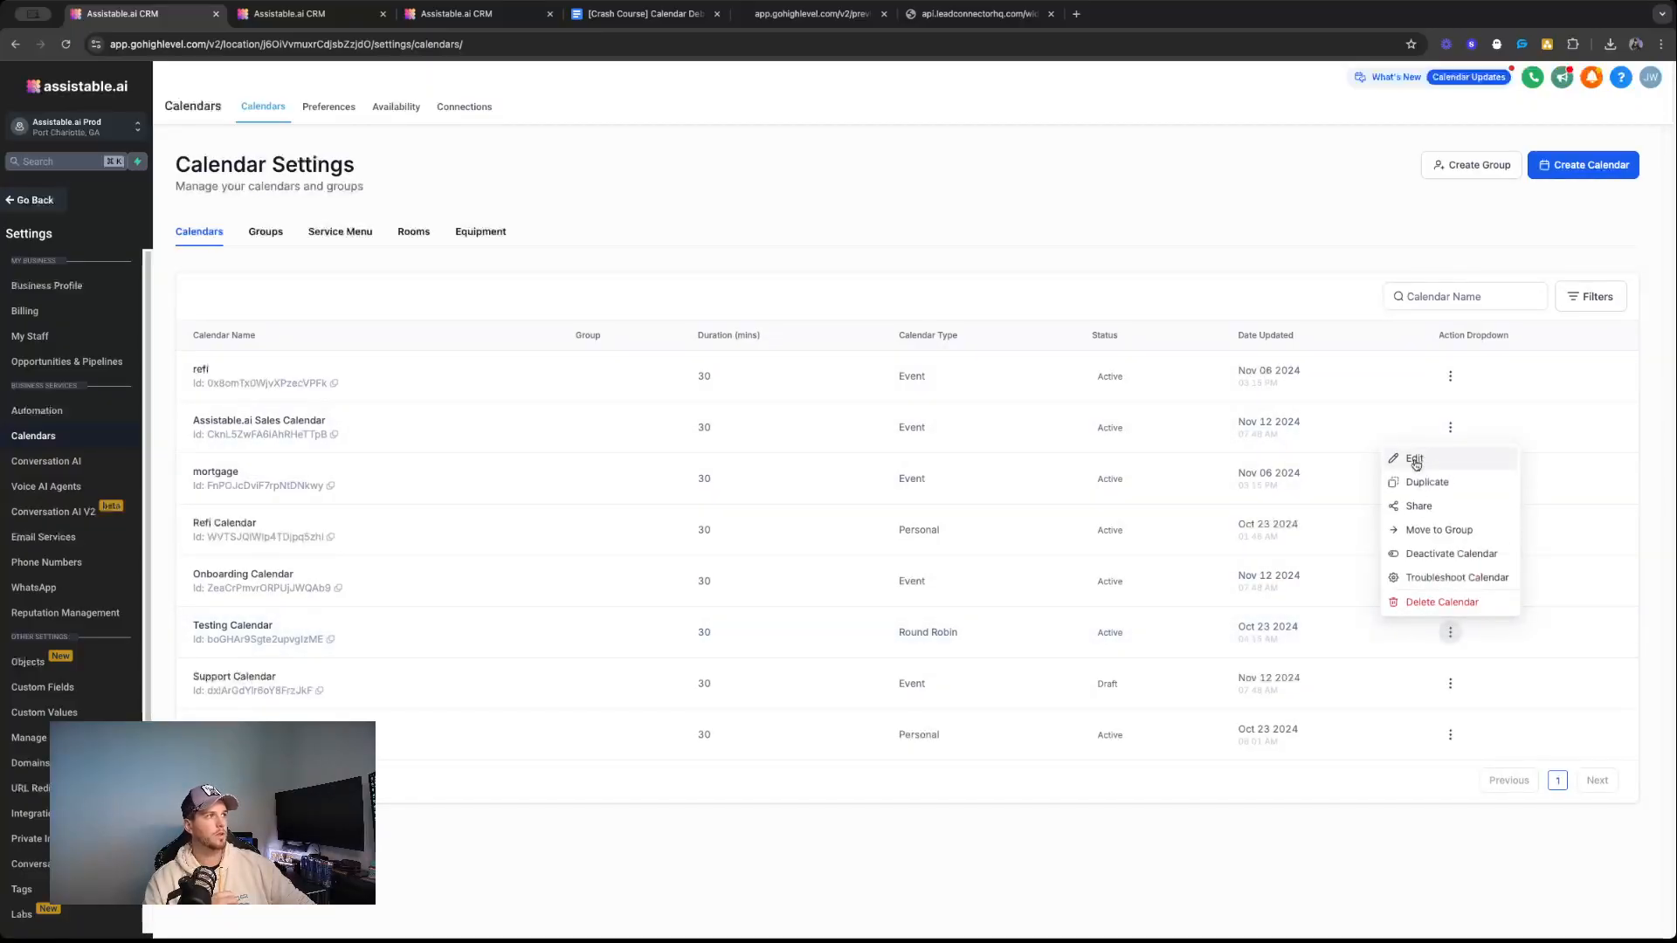
click(1415, 459)
Review Testing Calendar's meeting details, weekly available hours, meeting interval and booking limits.
scroll(918, 411, down, 5)
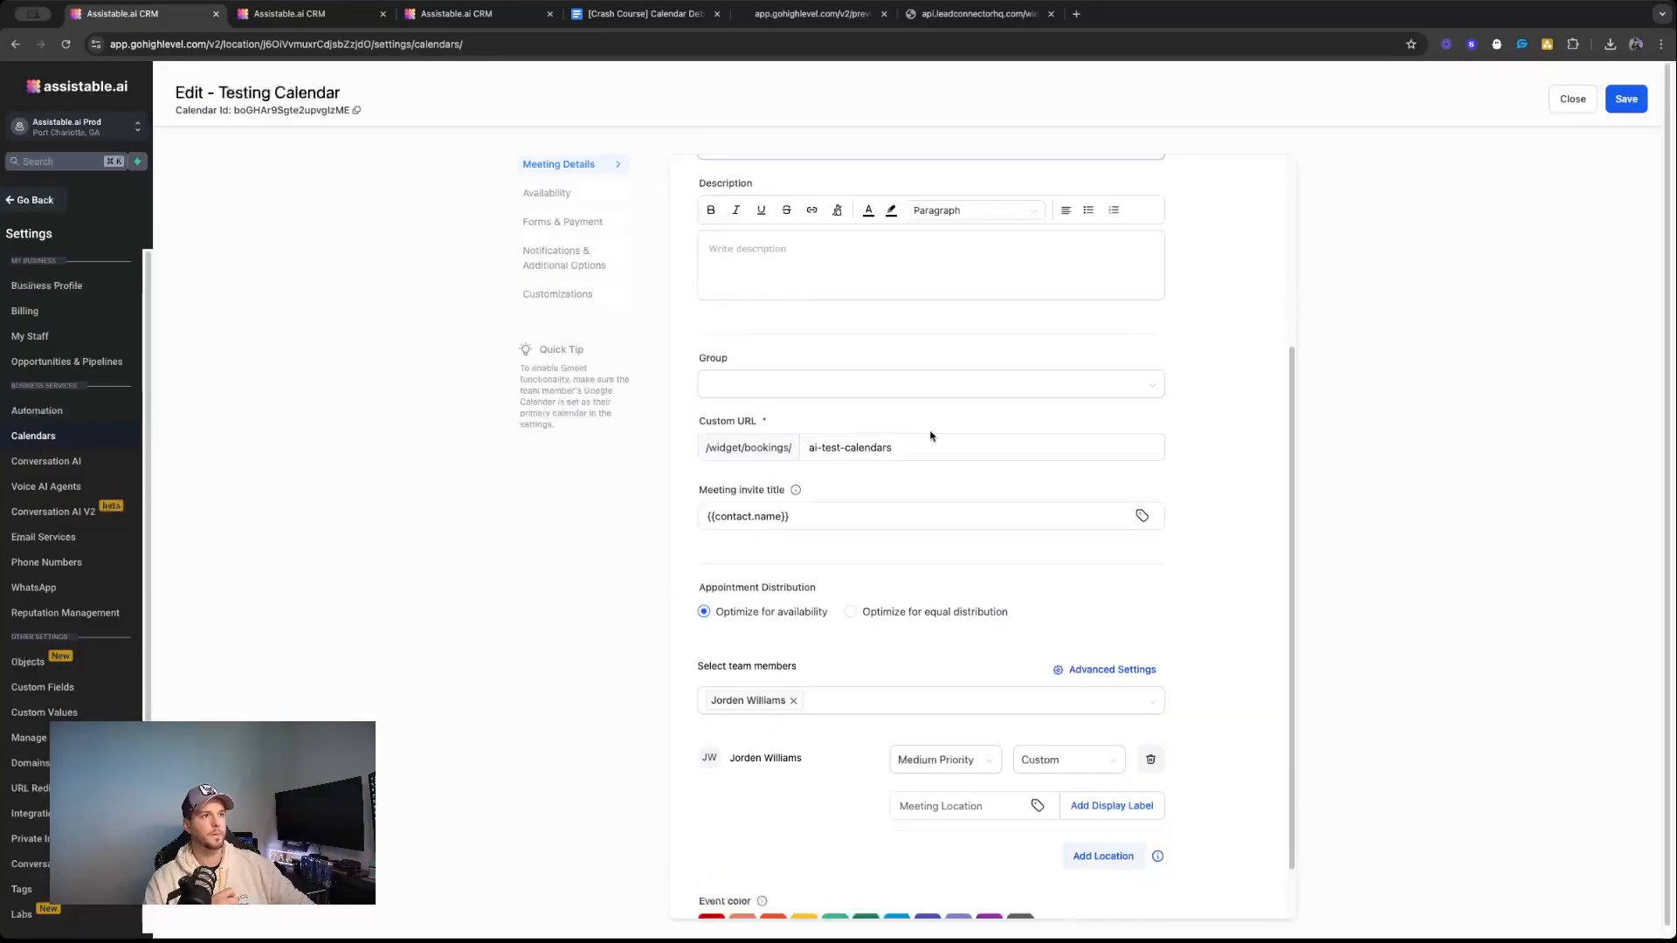
scroll(961, 554, up, 4)
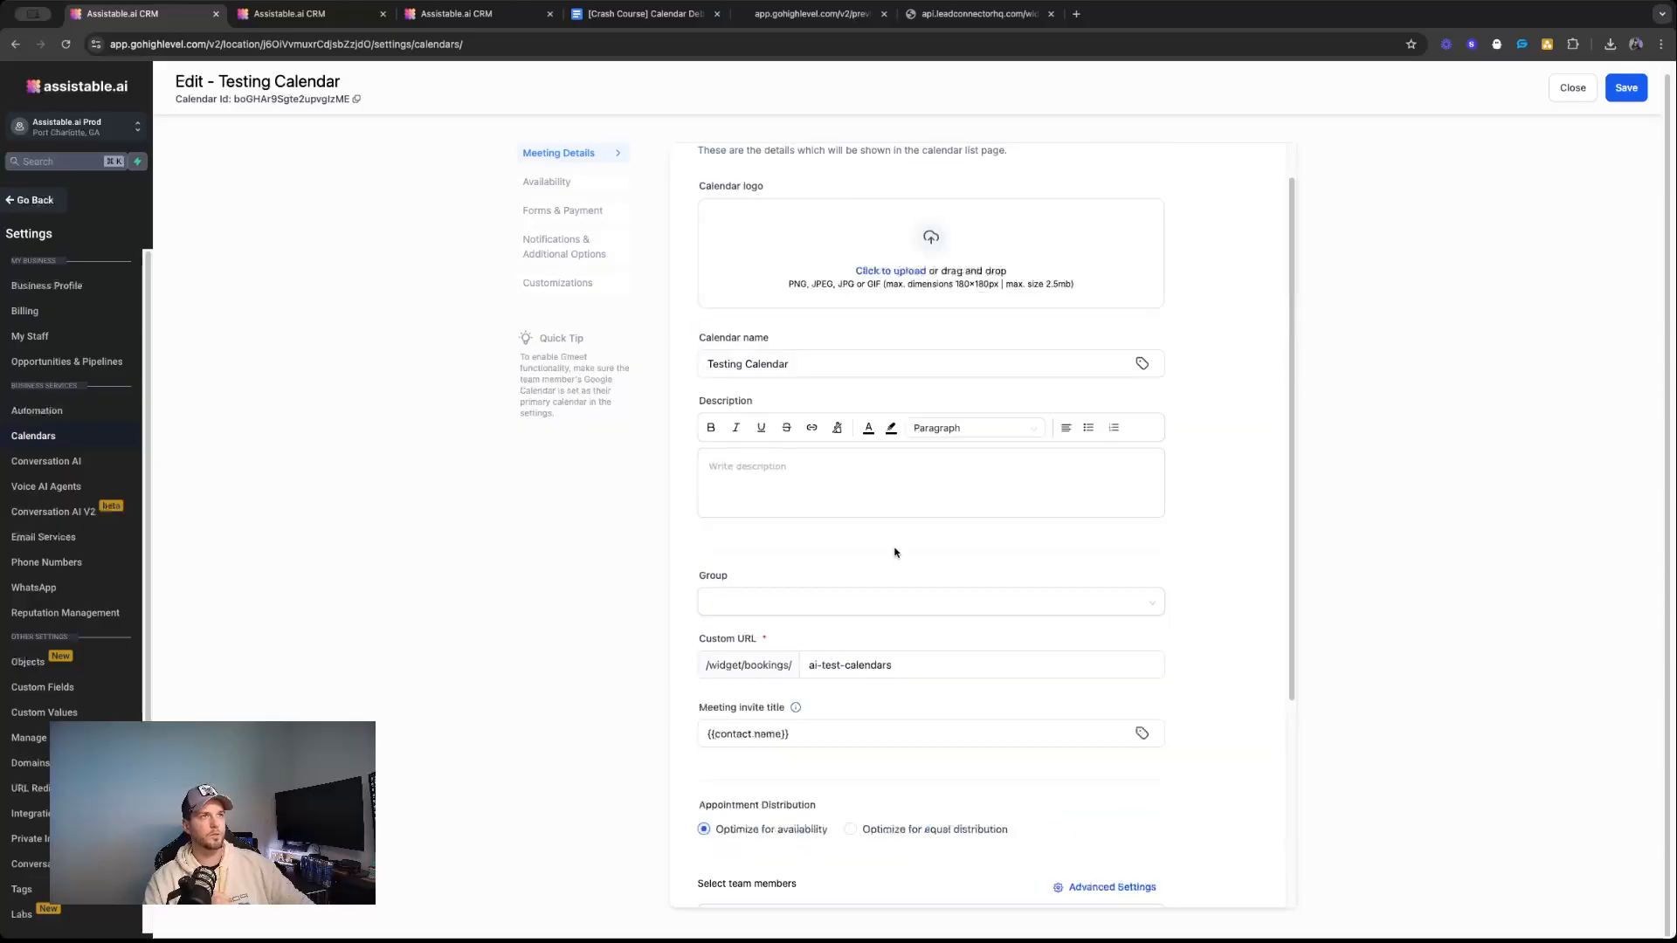
click(549, 180)
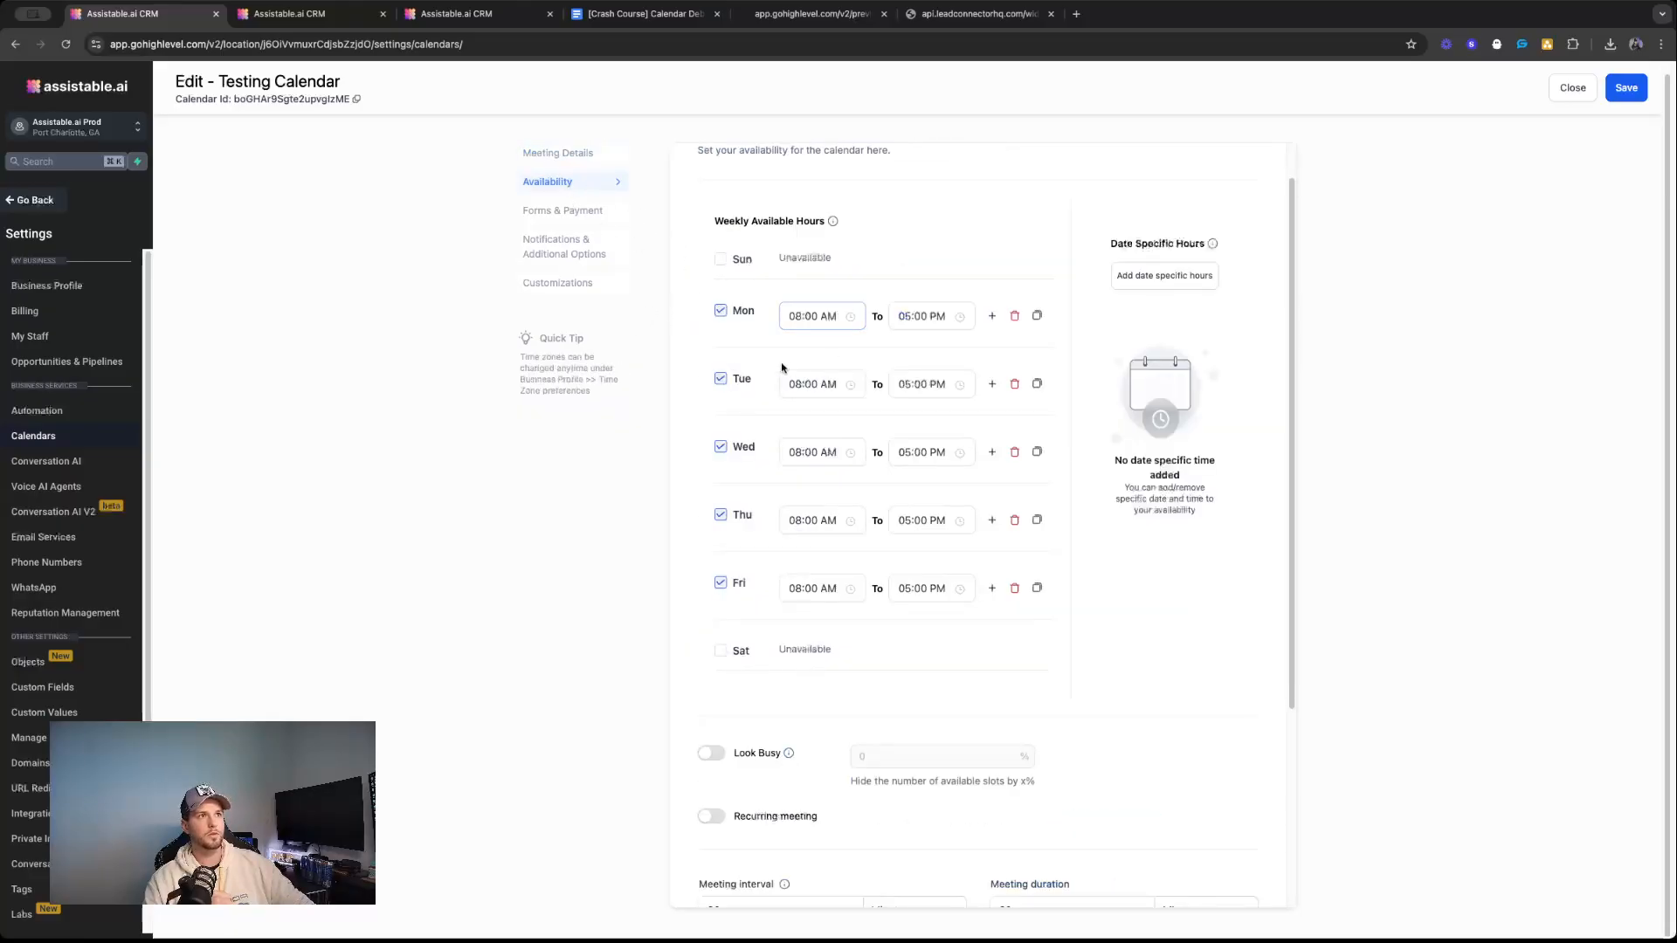
scroll(897, 399, down, 1)
scroll(909, 397, down, 3)
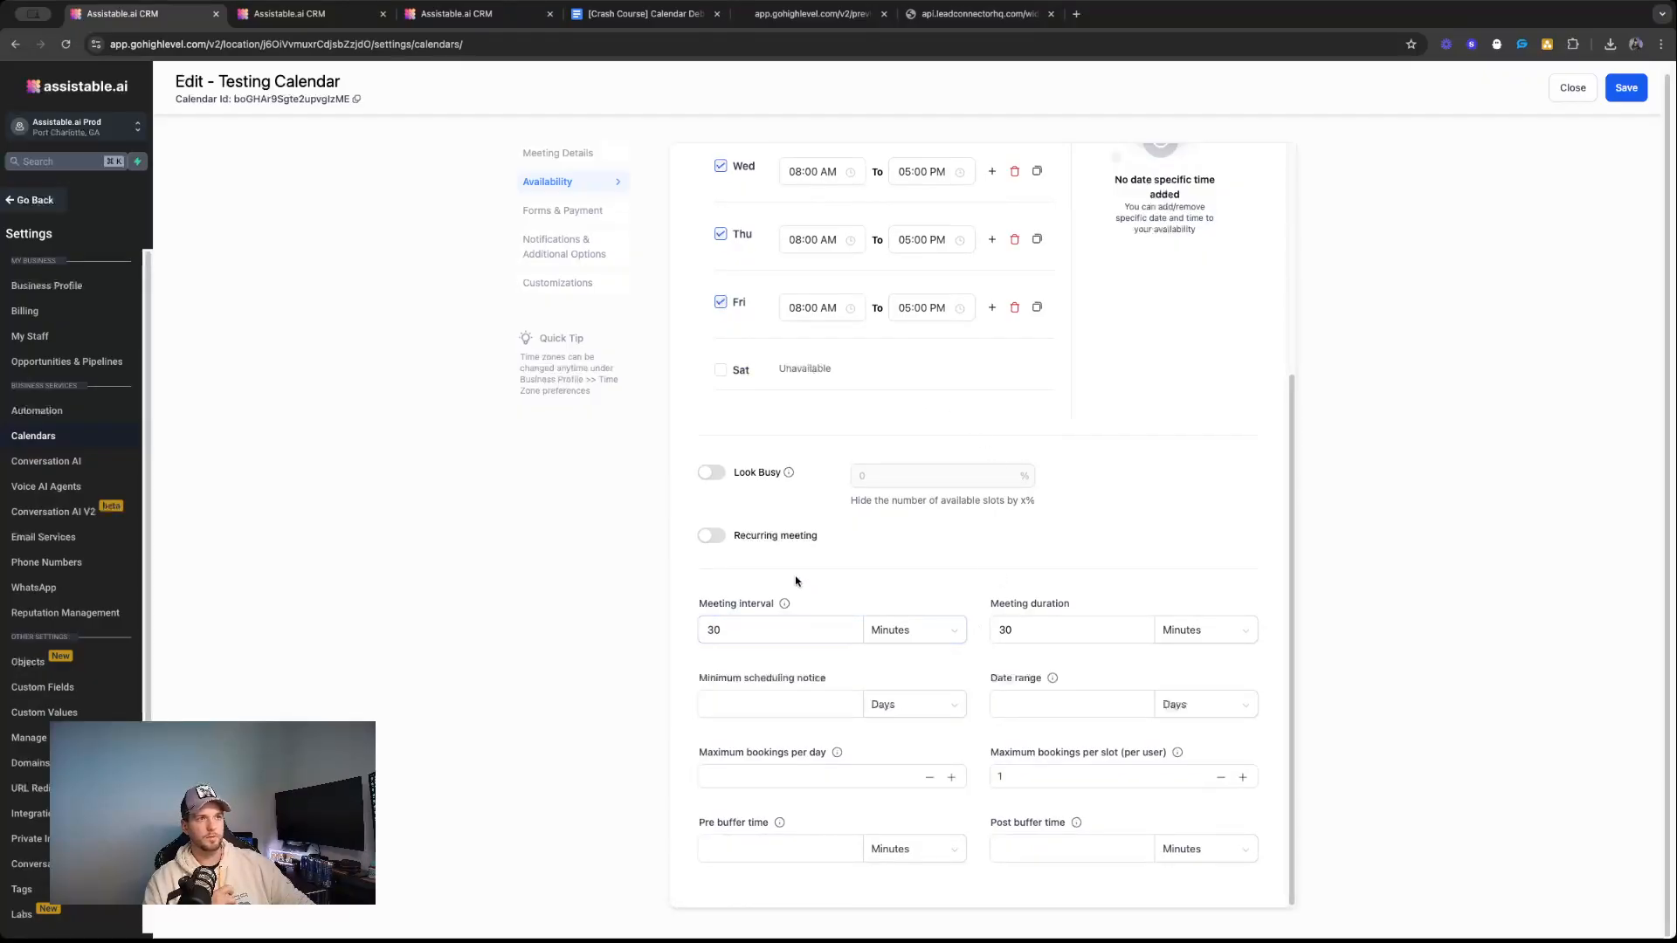
Recheck Testing Calendar's availability against its Look Busy, scheduling notice, date range, booking limit and buffer time settings.
scroll(794, 581, up, 4)
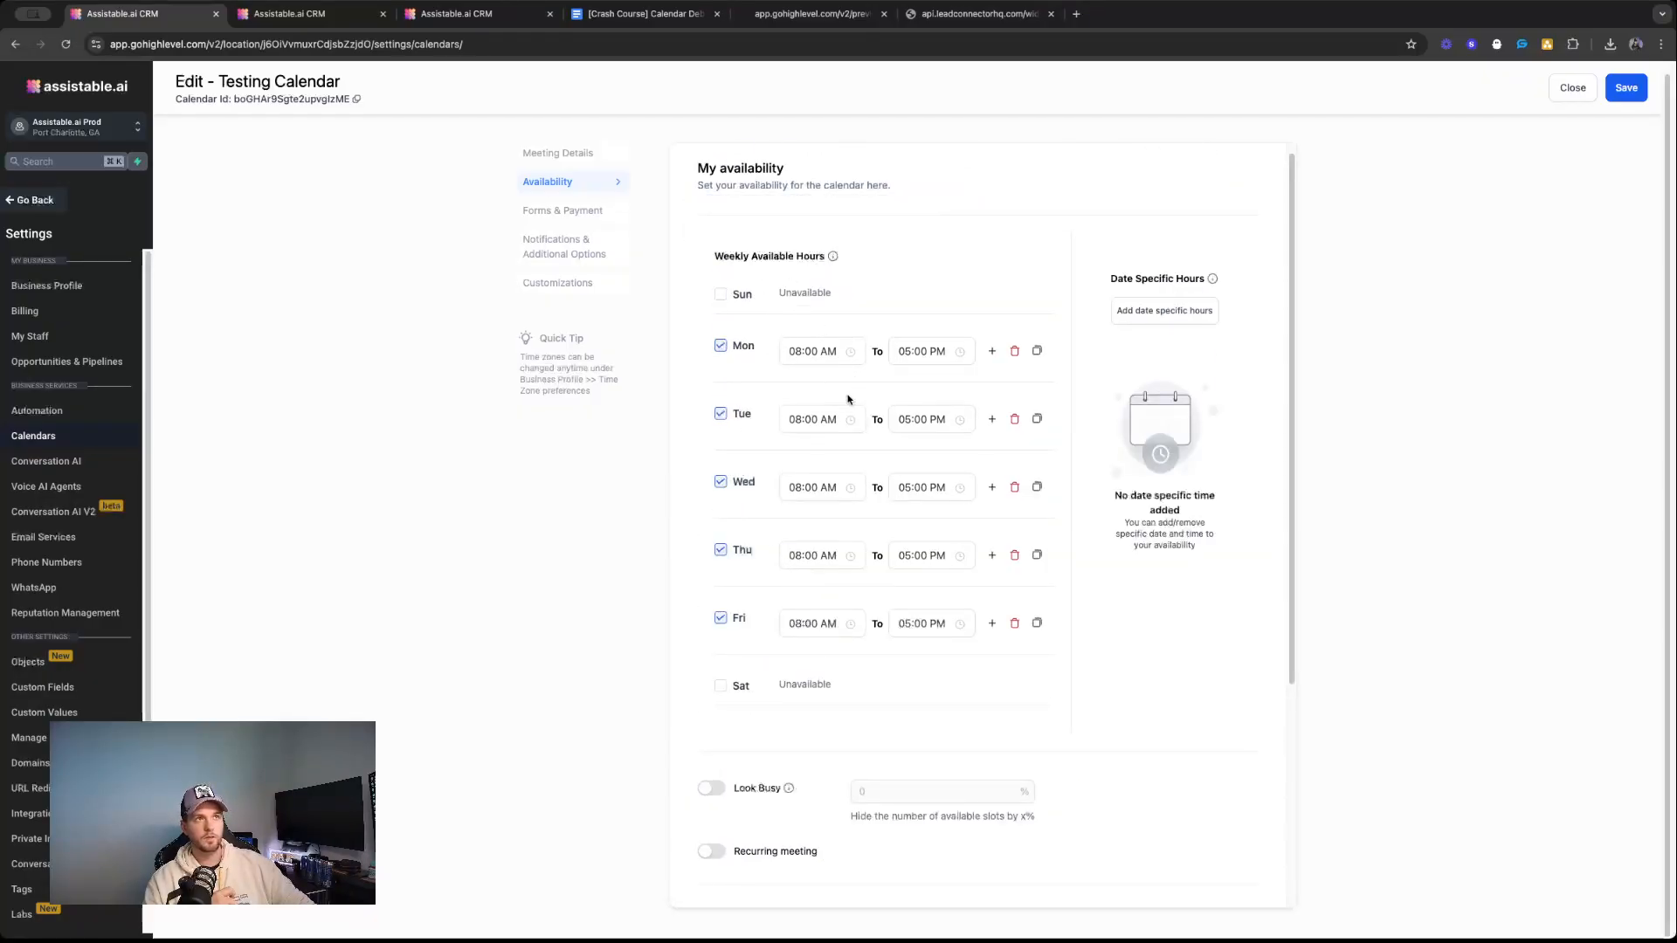
scroll(979, 457, down, 3)
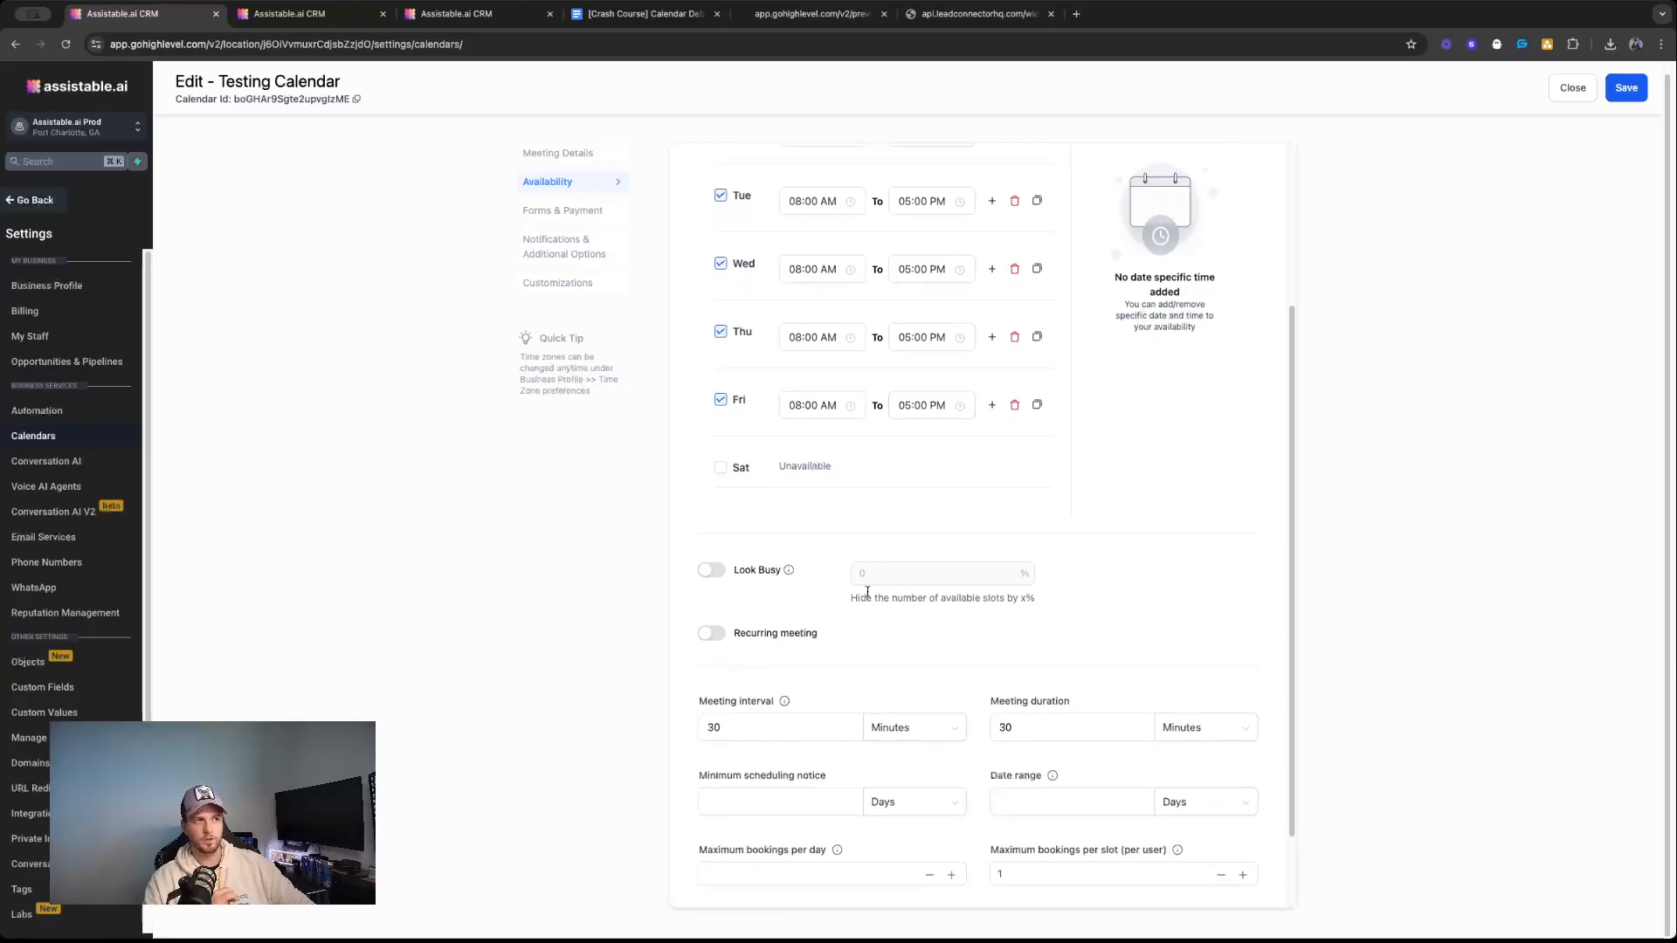
scroll(865, 612, down, 1)
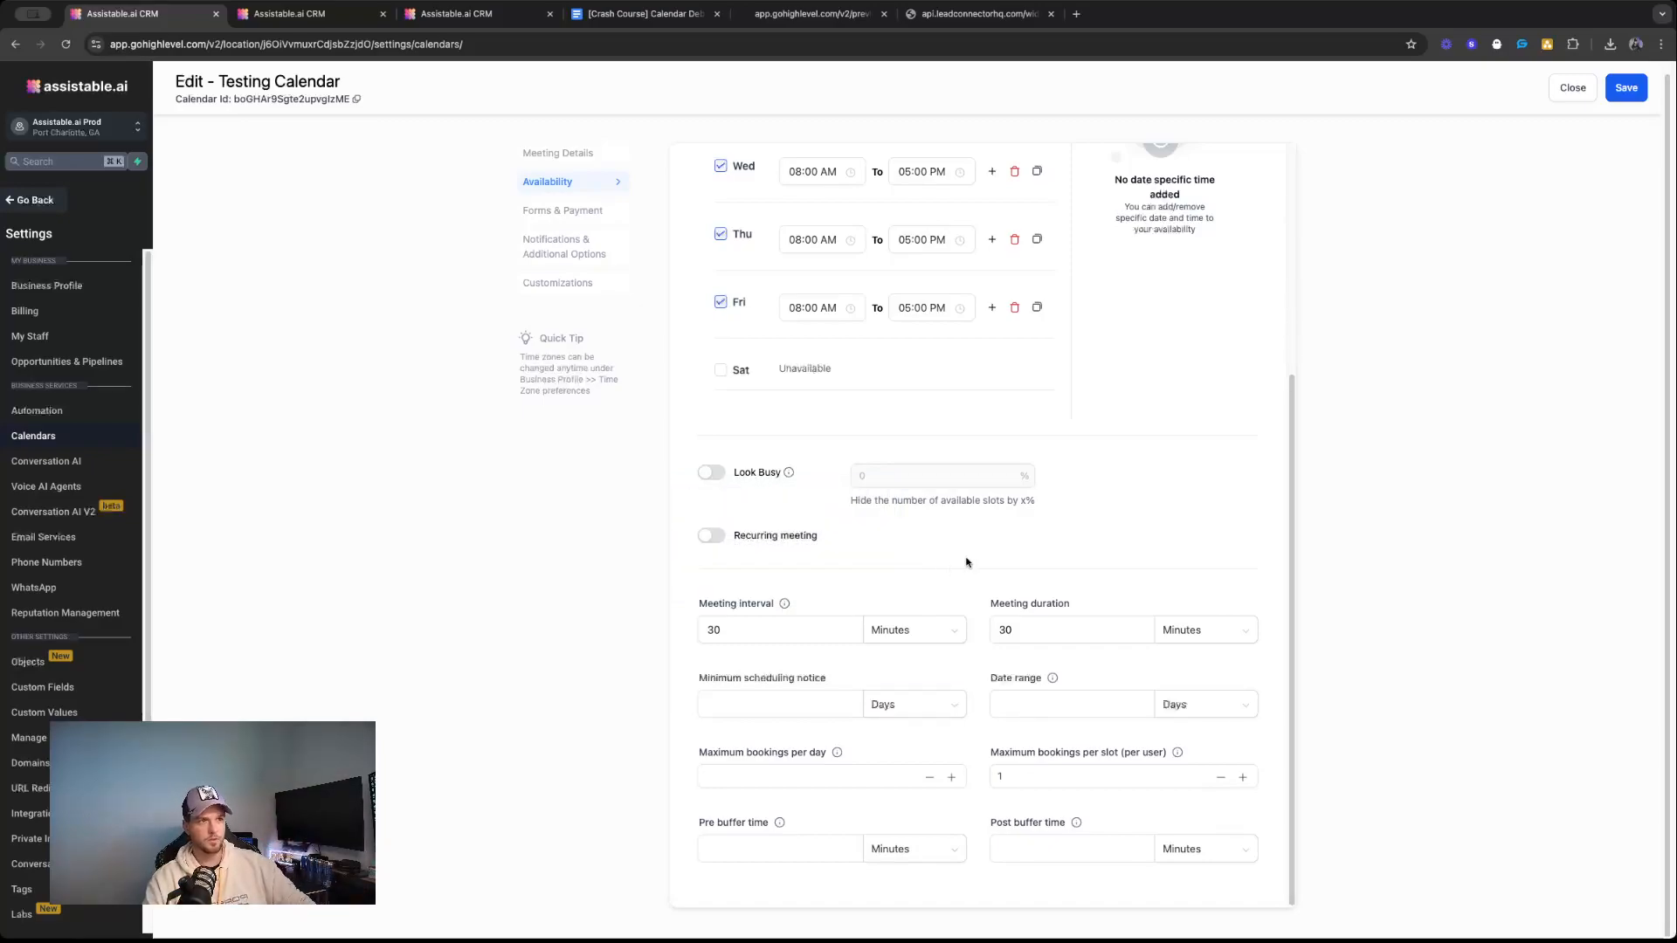
scroll(935, 572, up, 3)
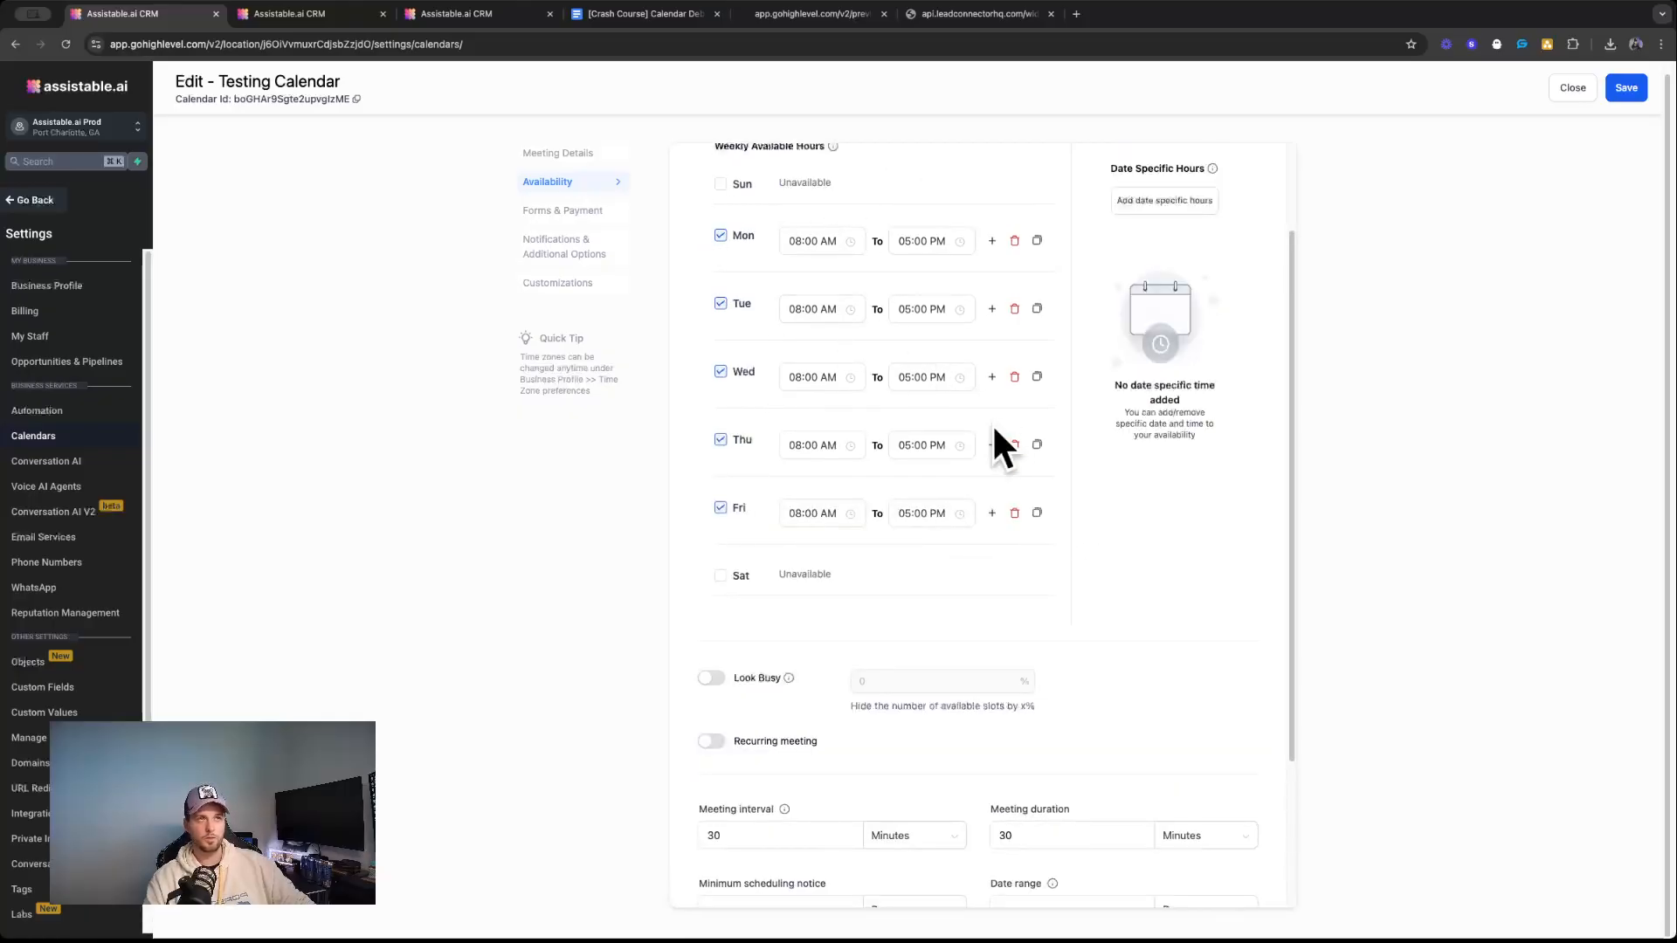
scroll(887, 435, down, 2)
scroll(887, 437, down, 3)
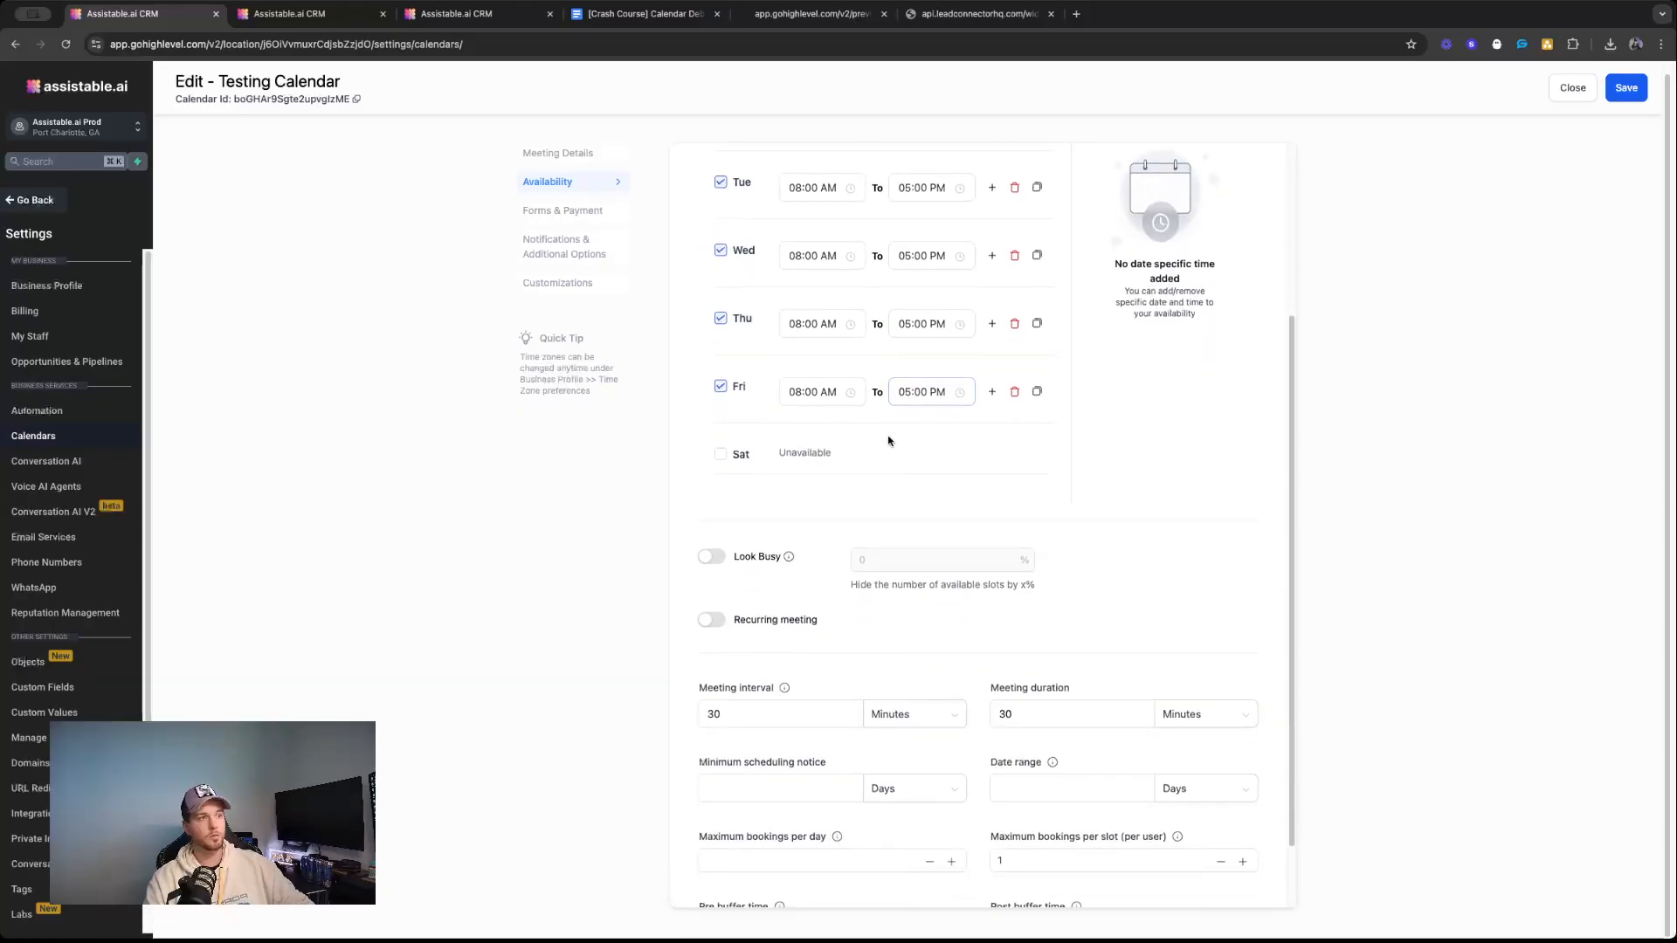
click(1019, 695)
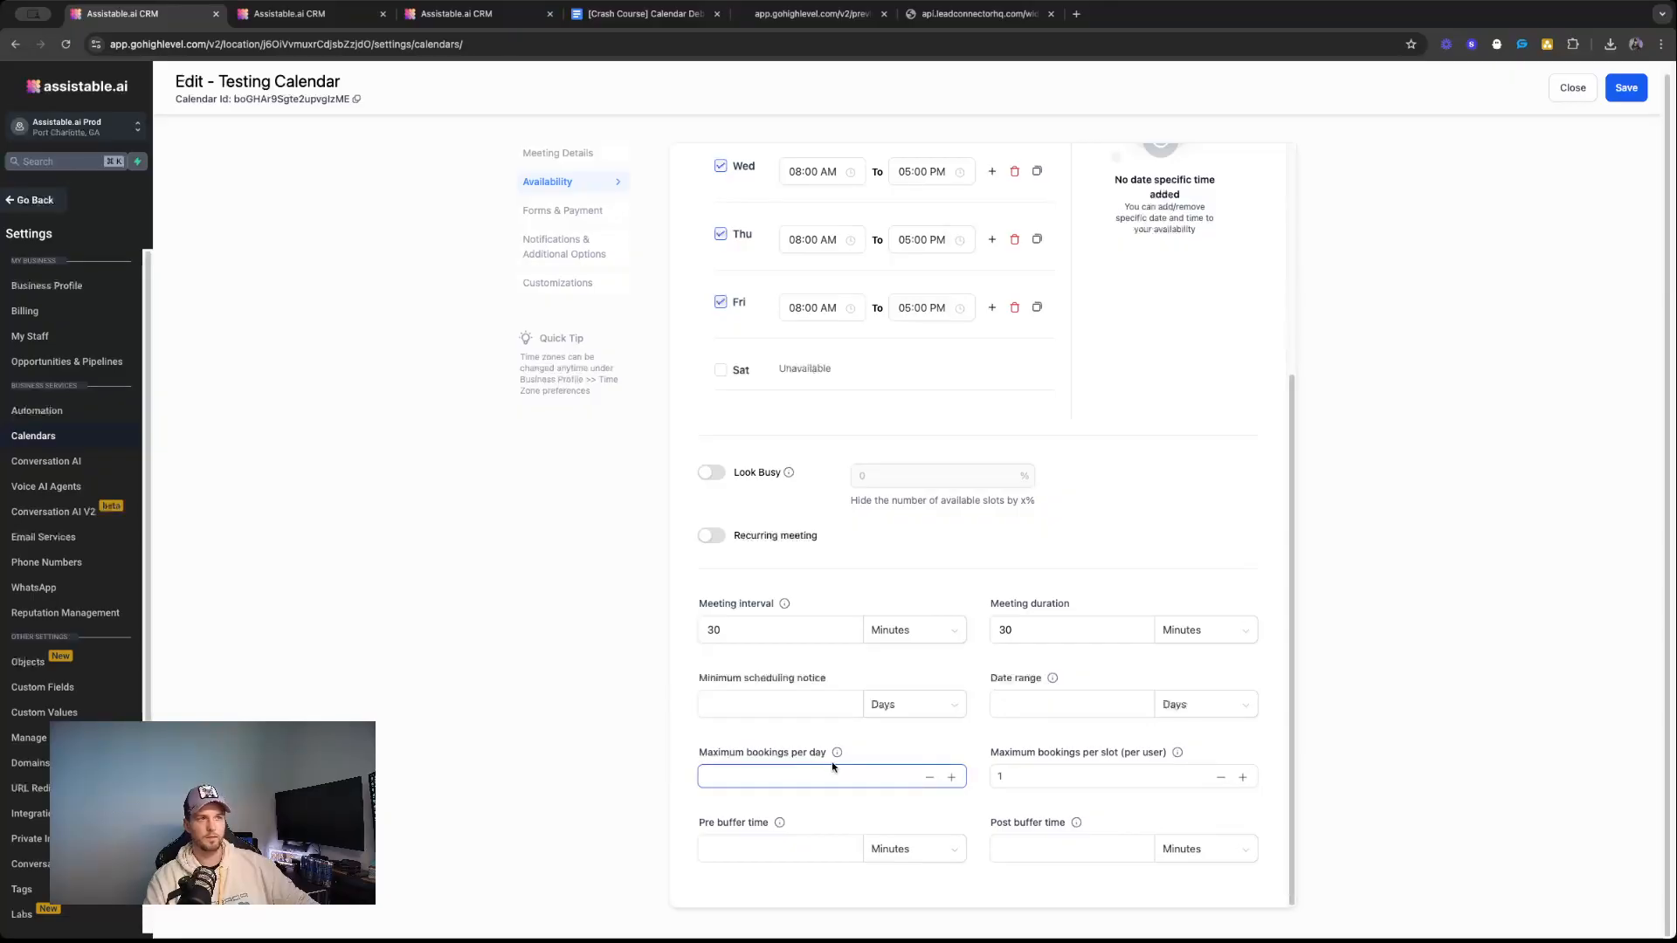
click(832, 706)
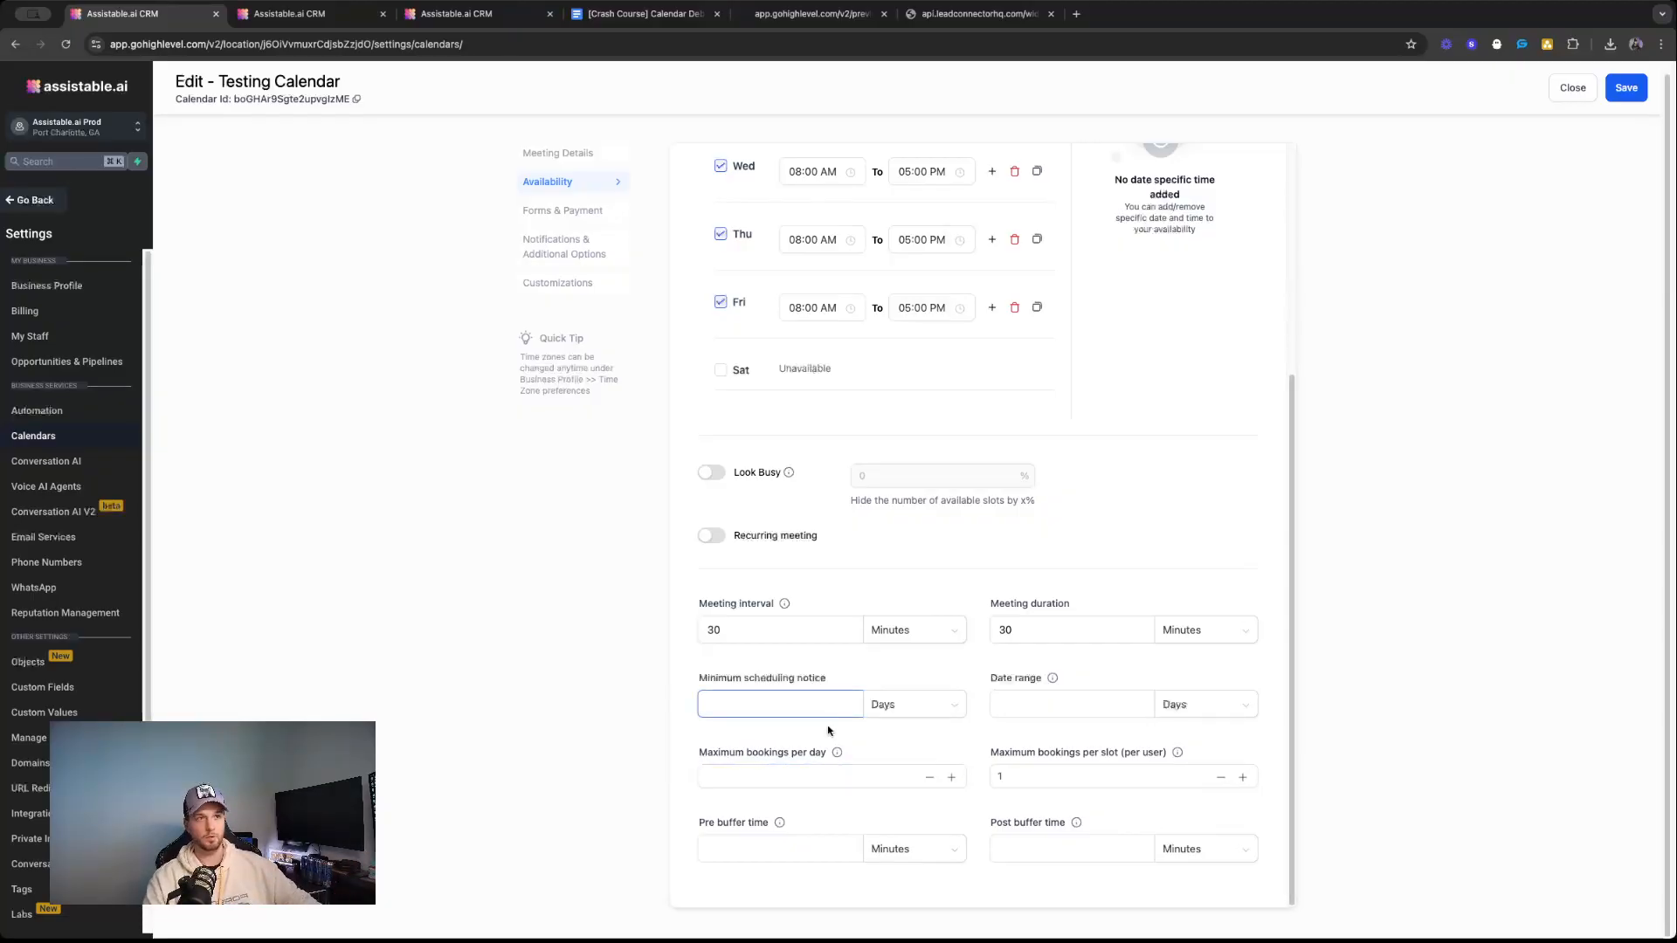
scroll(882, 751, up, 4)
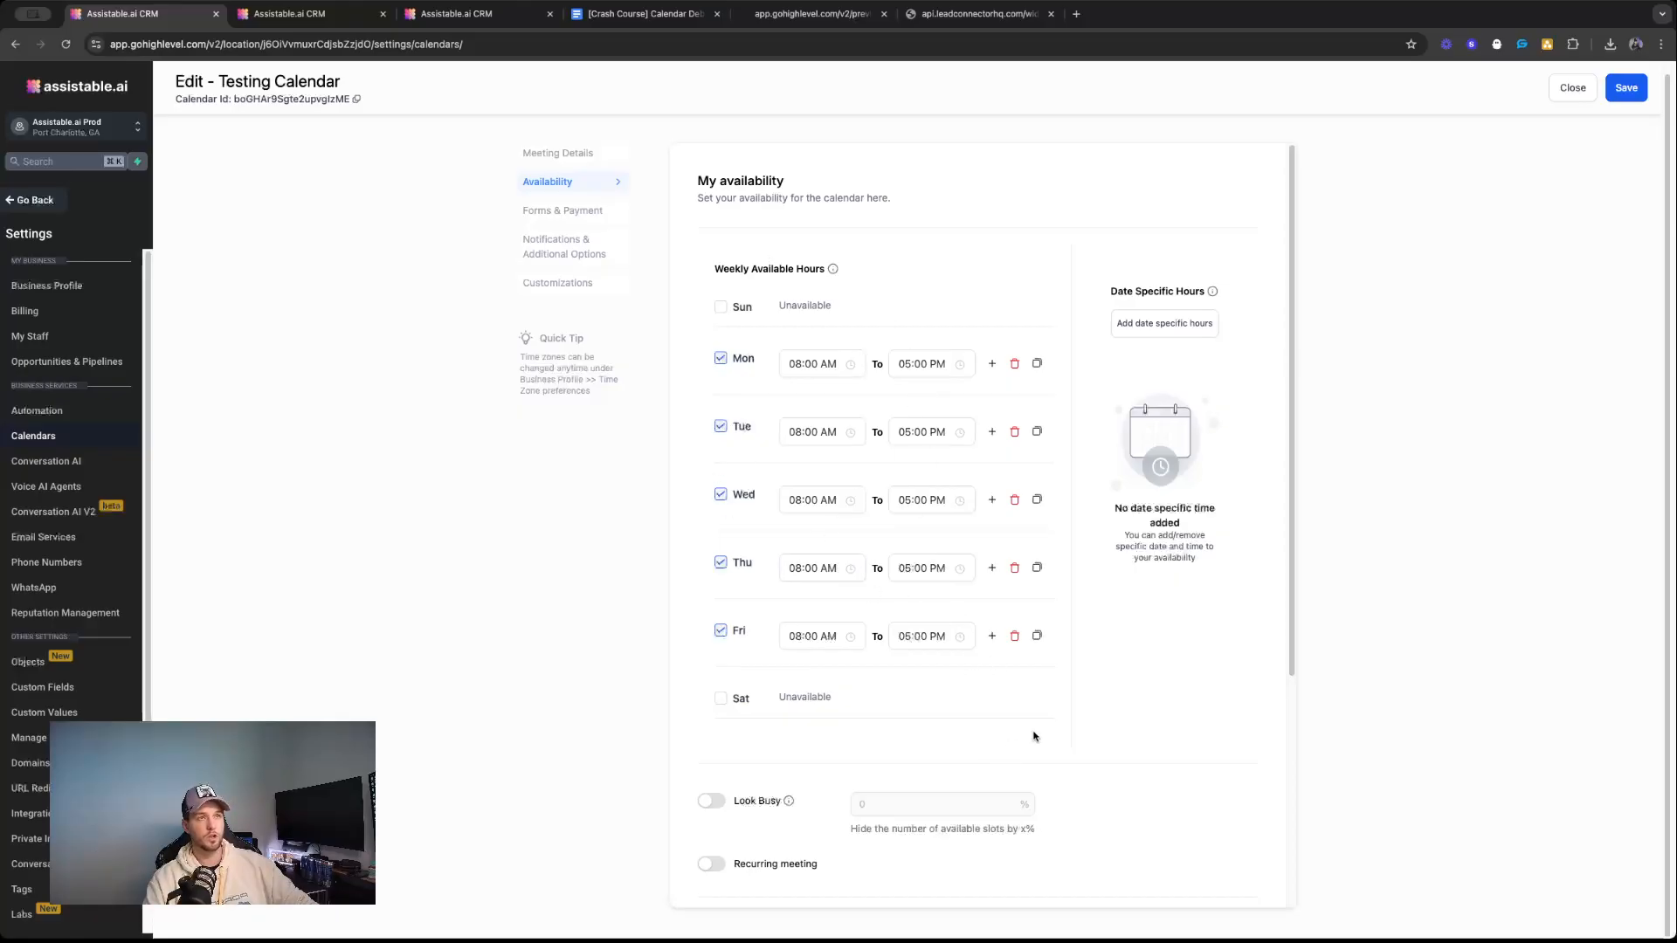
scroll(1051, 730, down, 4)
Review Testing Calendar's notifications and rescheduling and cancellation policy, and compare the calendar with its public booking page.
click(614, 251)
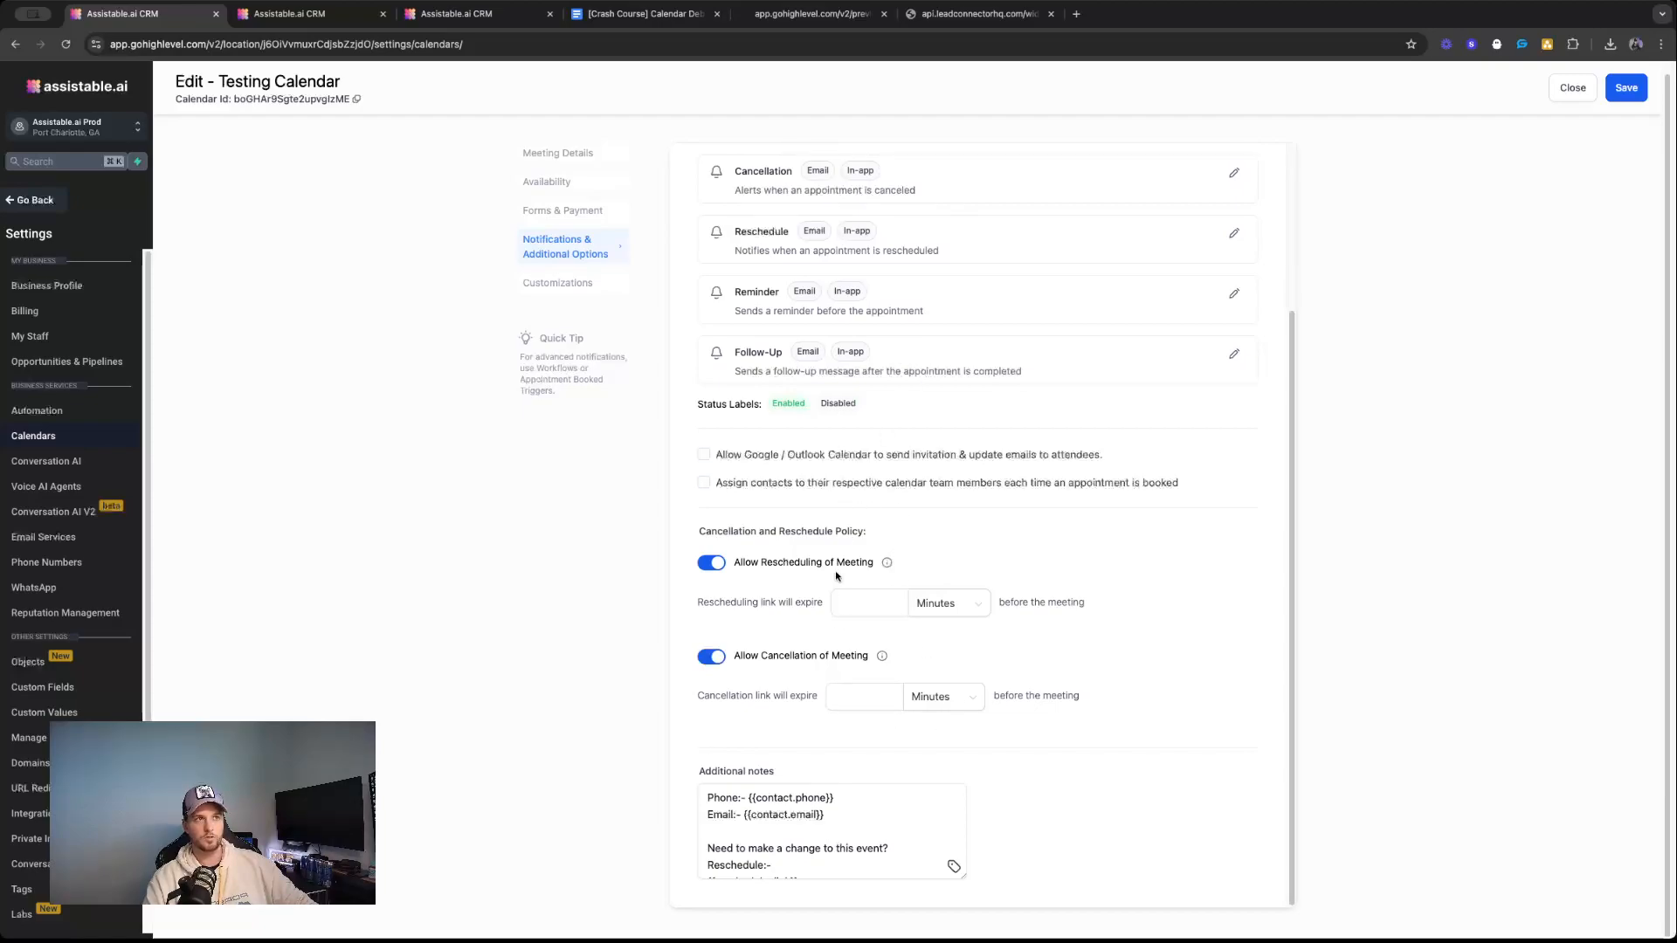
scroll(835, 577, up, 3)
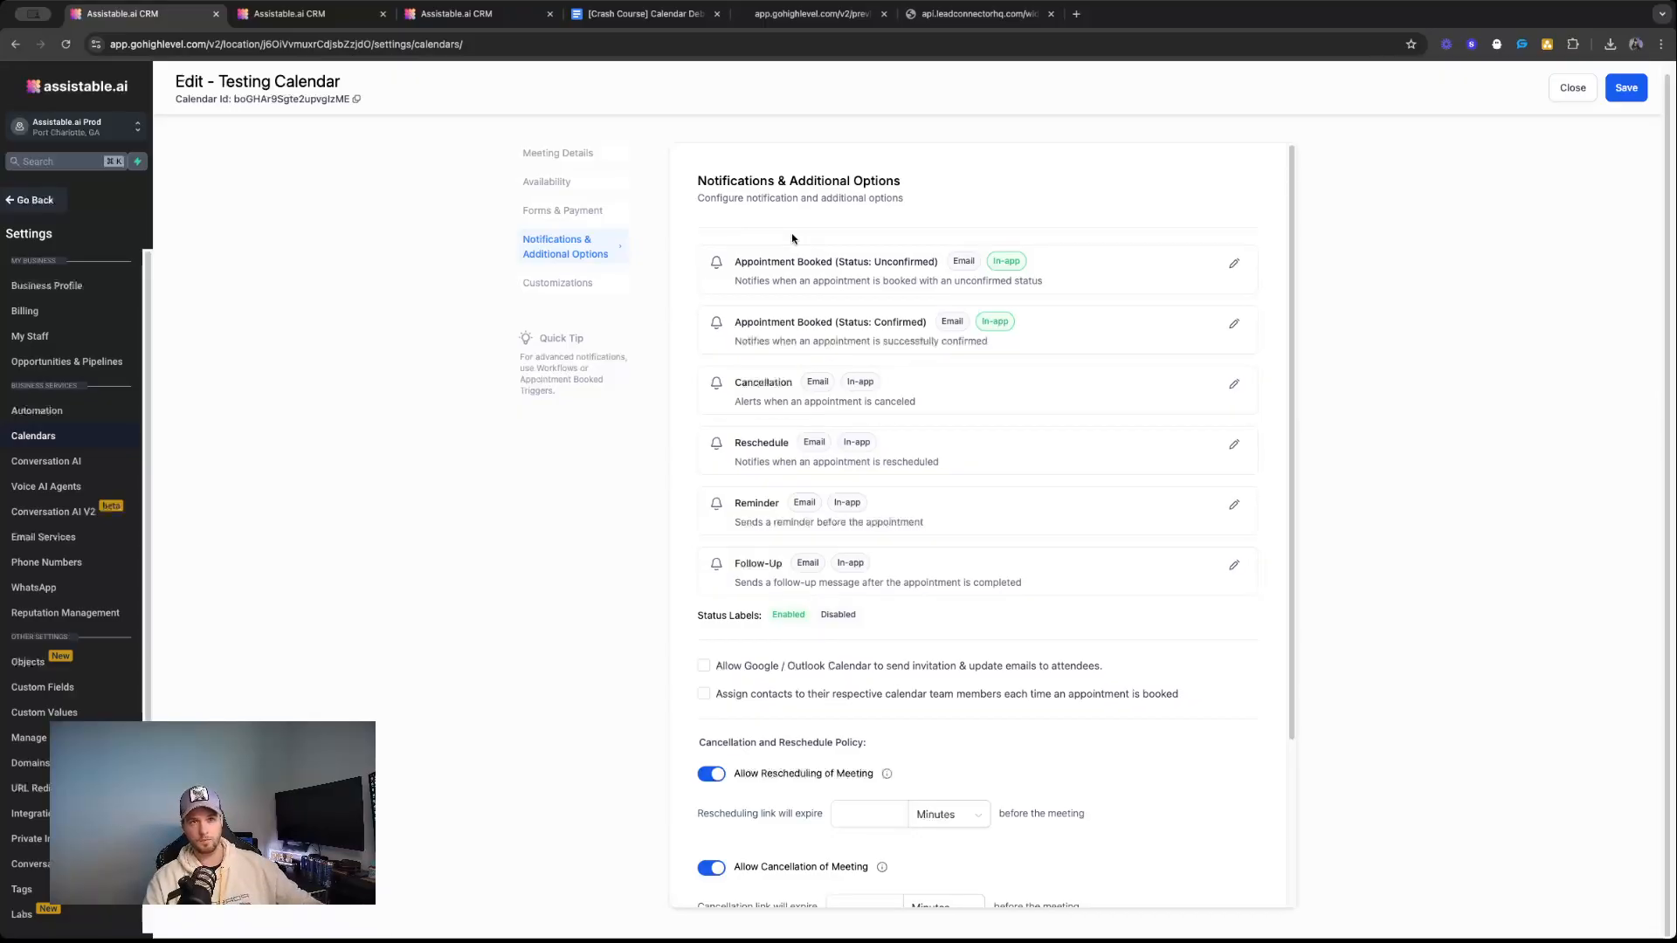
click(974, 13)
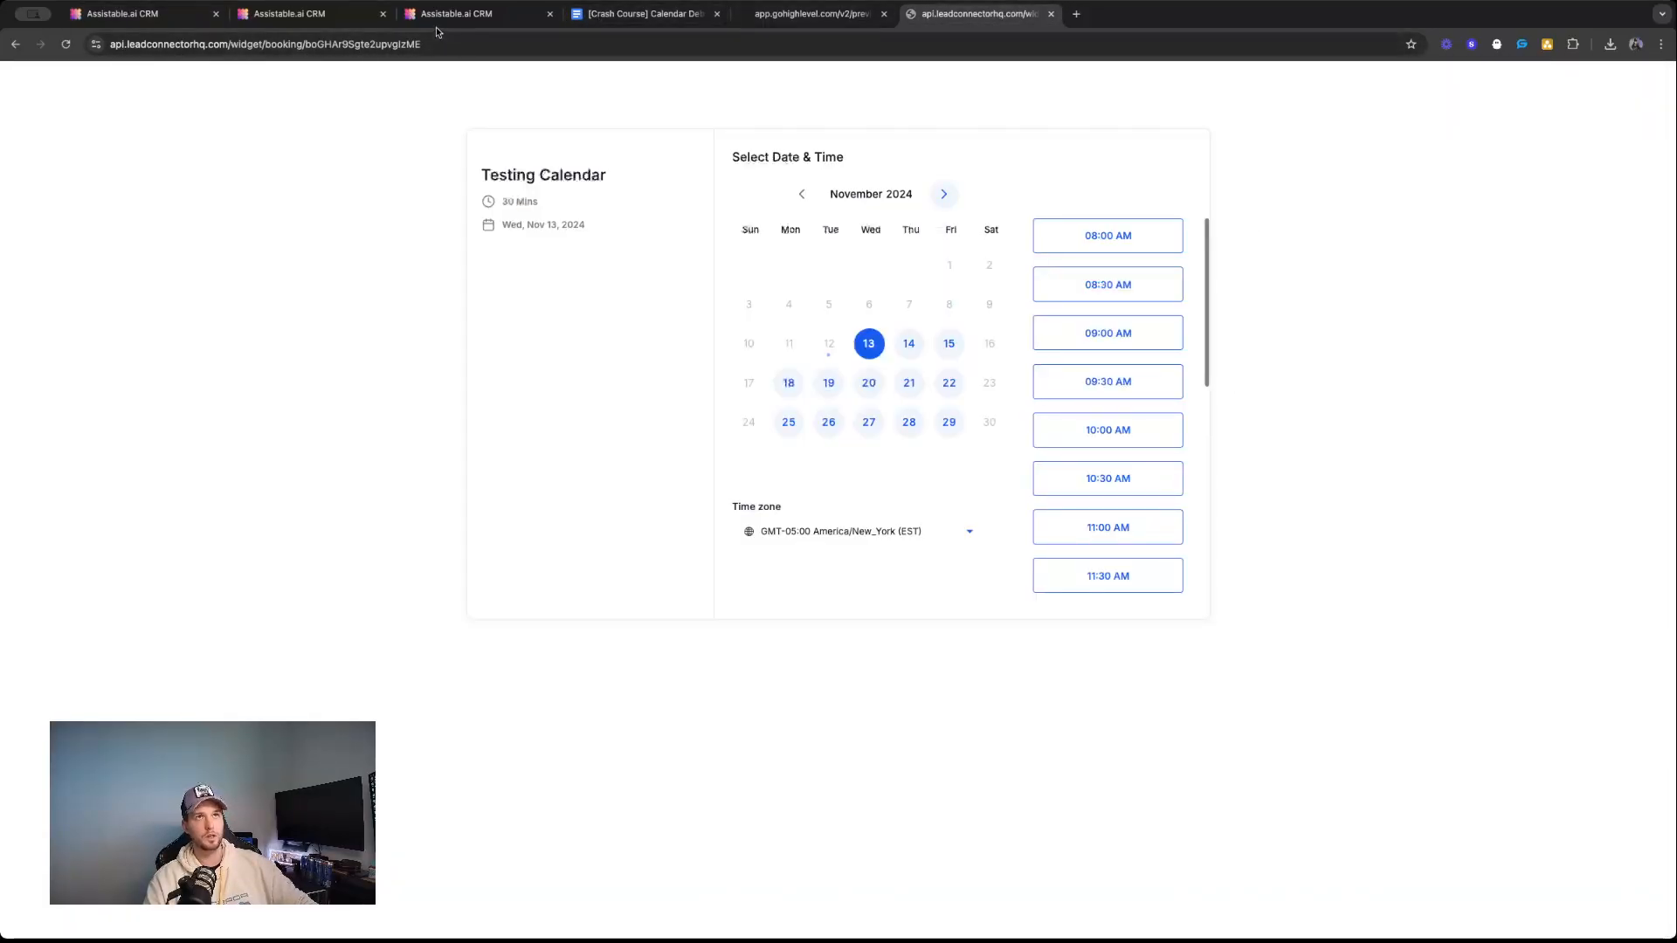
click(186, 17)
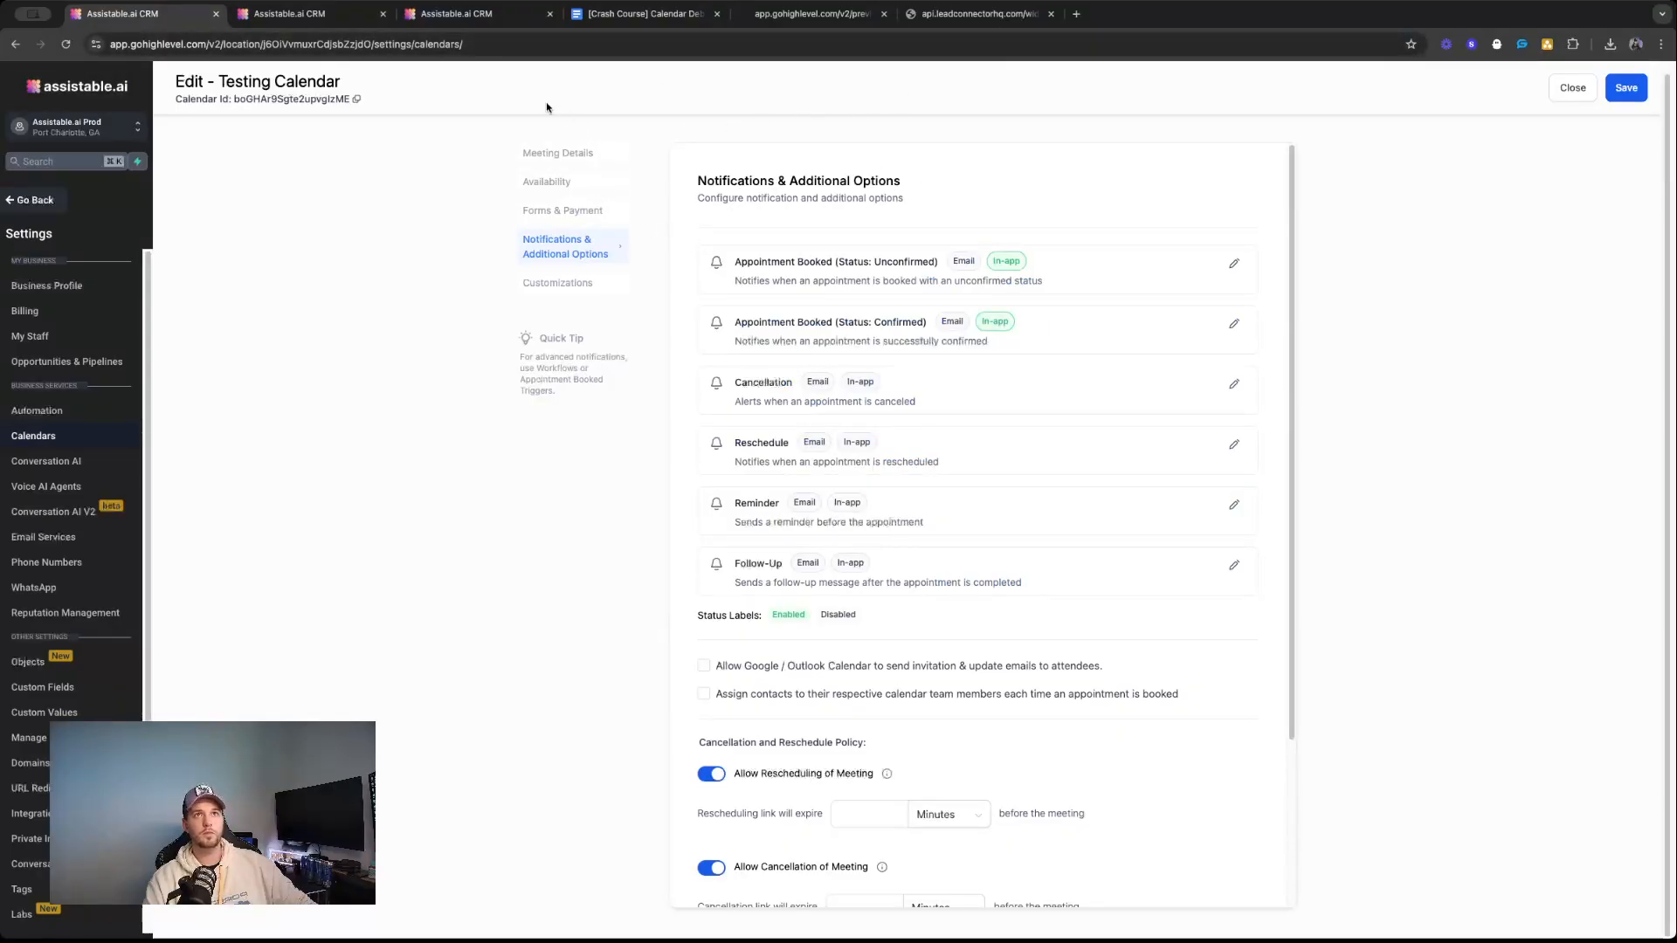
Switch to the Calendar Debugging guide and highlight the Prompt item in the CASPER triage order.
click(635, 16)
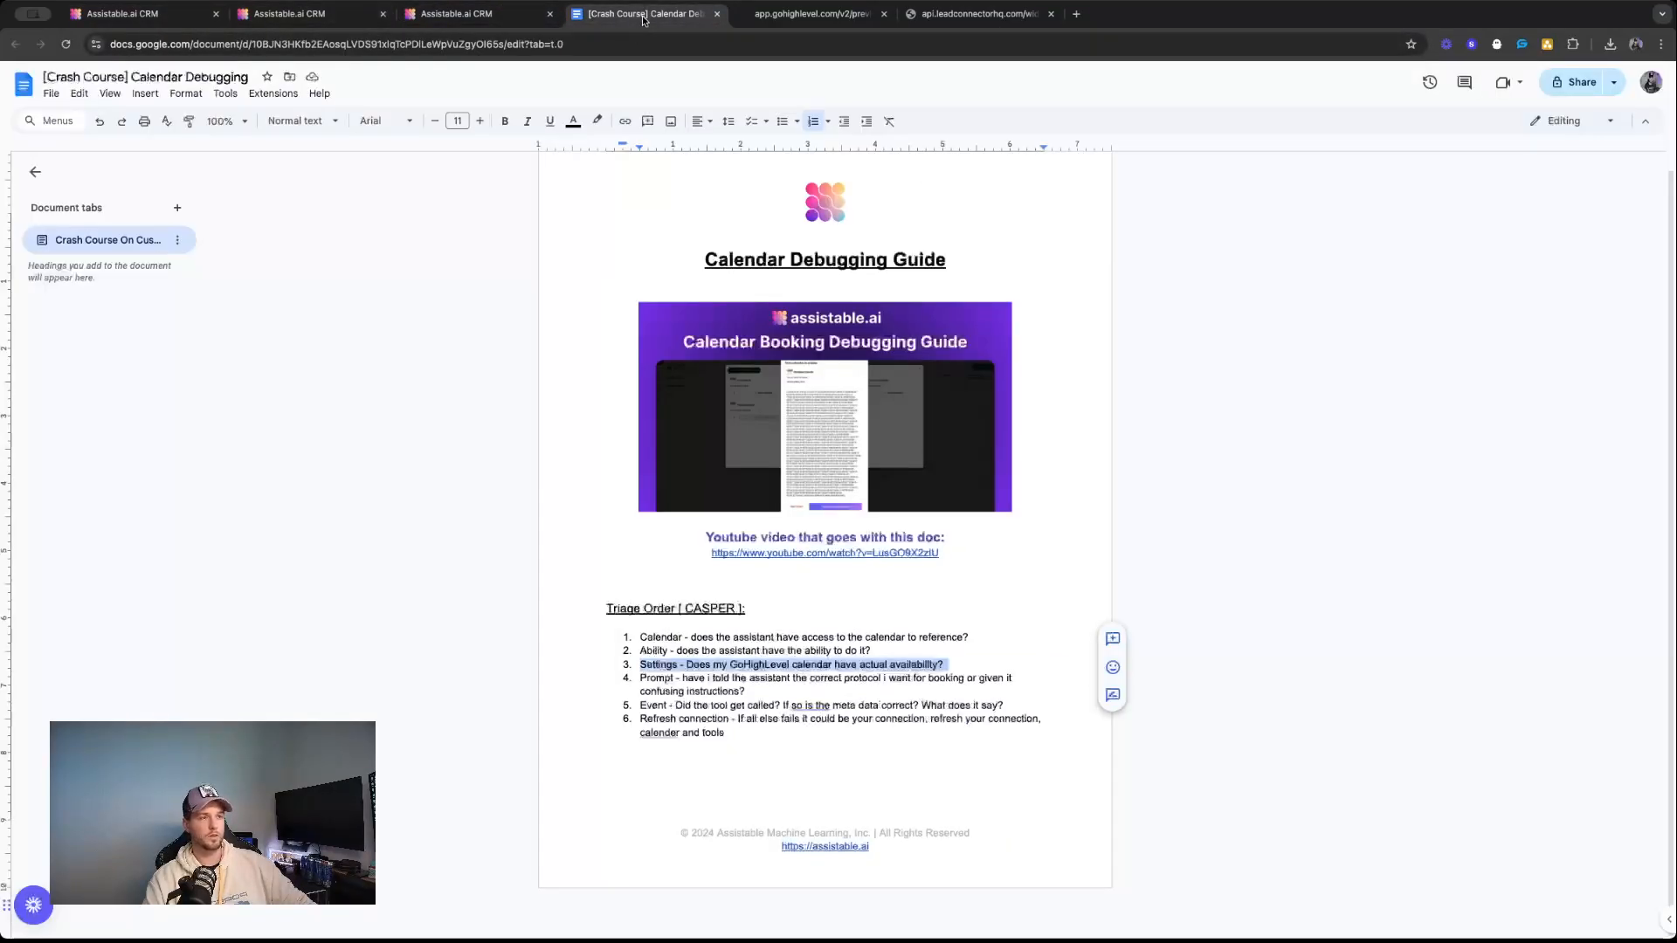
click(653, 682)
click(747, 690)
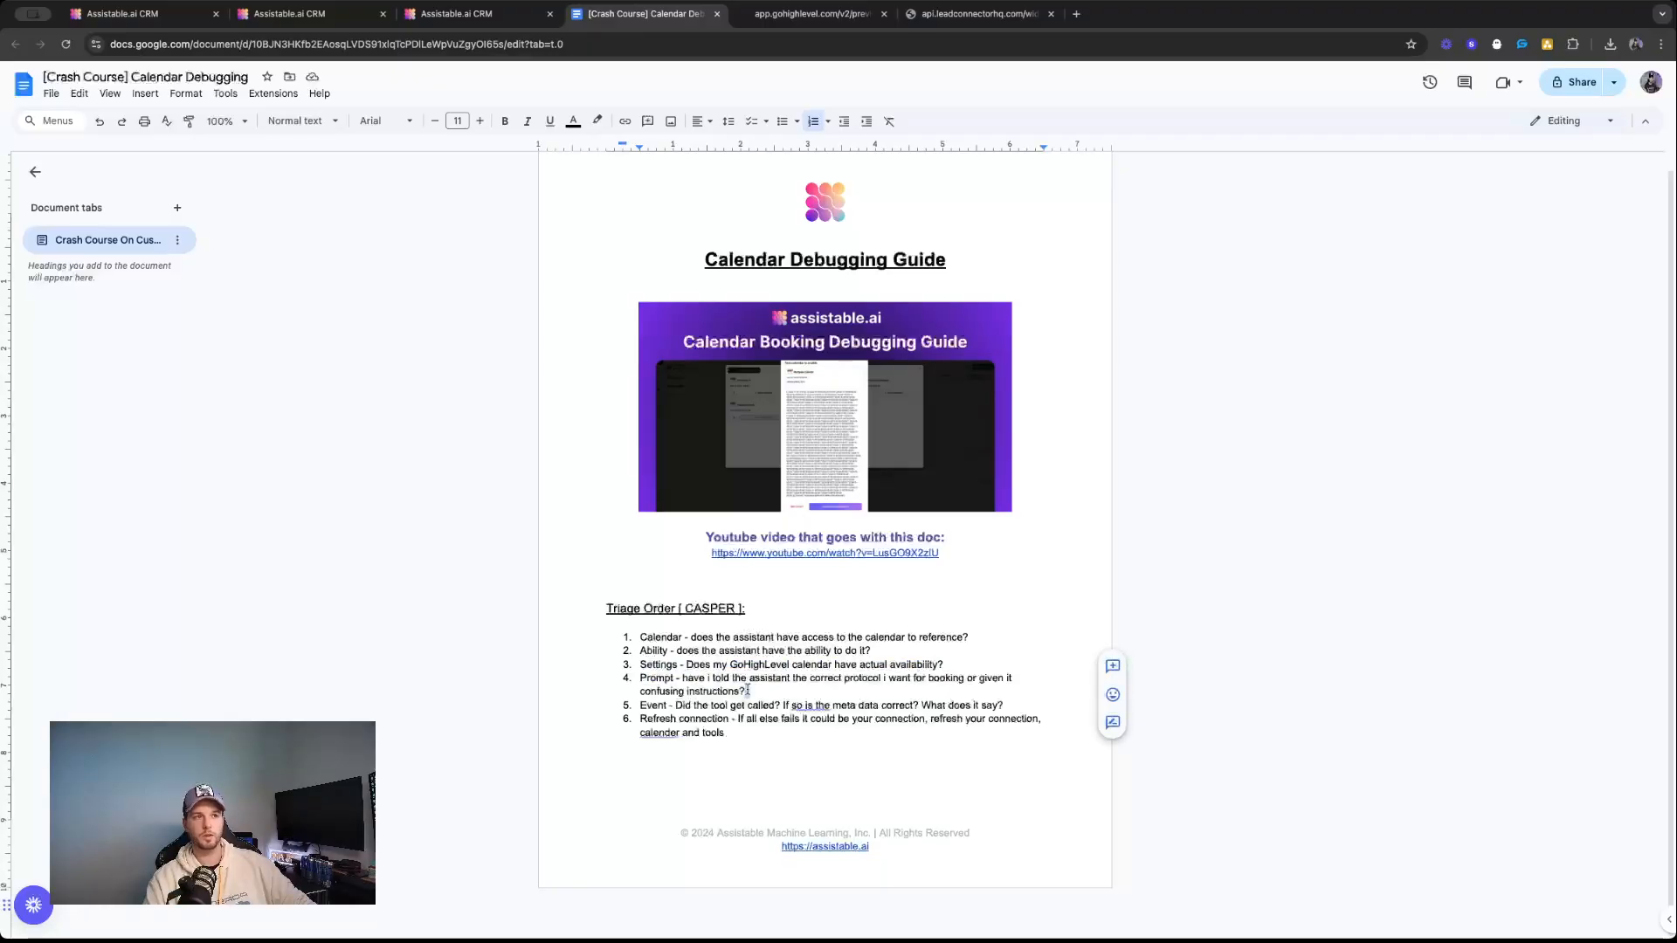
triple_click(748, 690)
Inspect the server logs of the guest visitor's conversation in the AI Portal, expanding the Embed complete entry, and return to the chat messages.
click(456, 14)
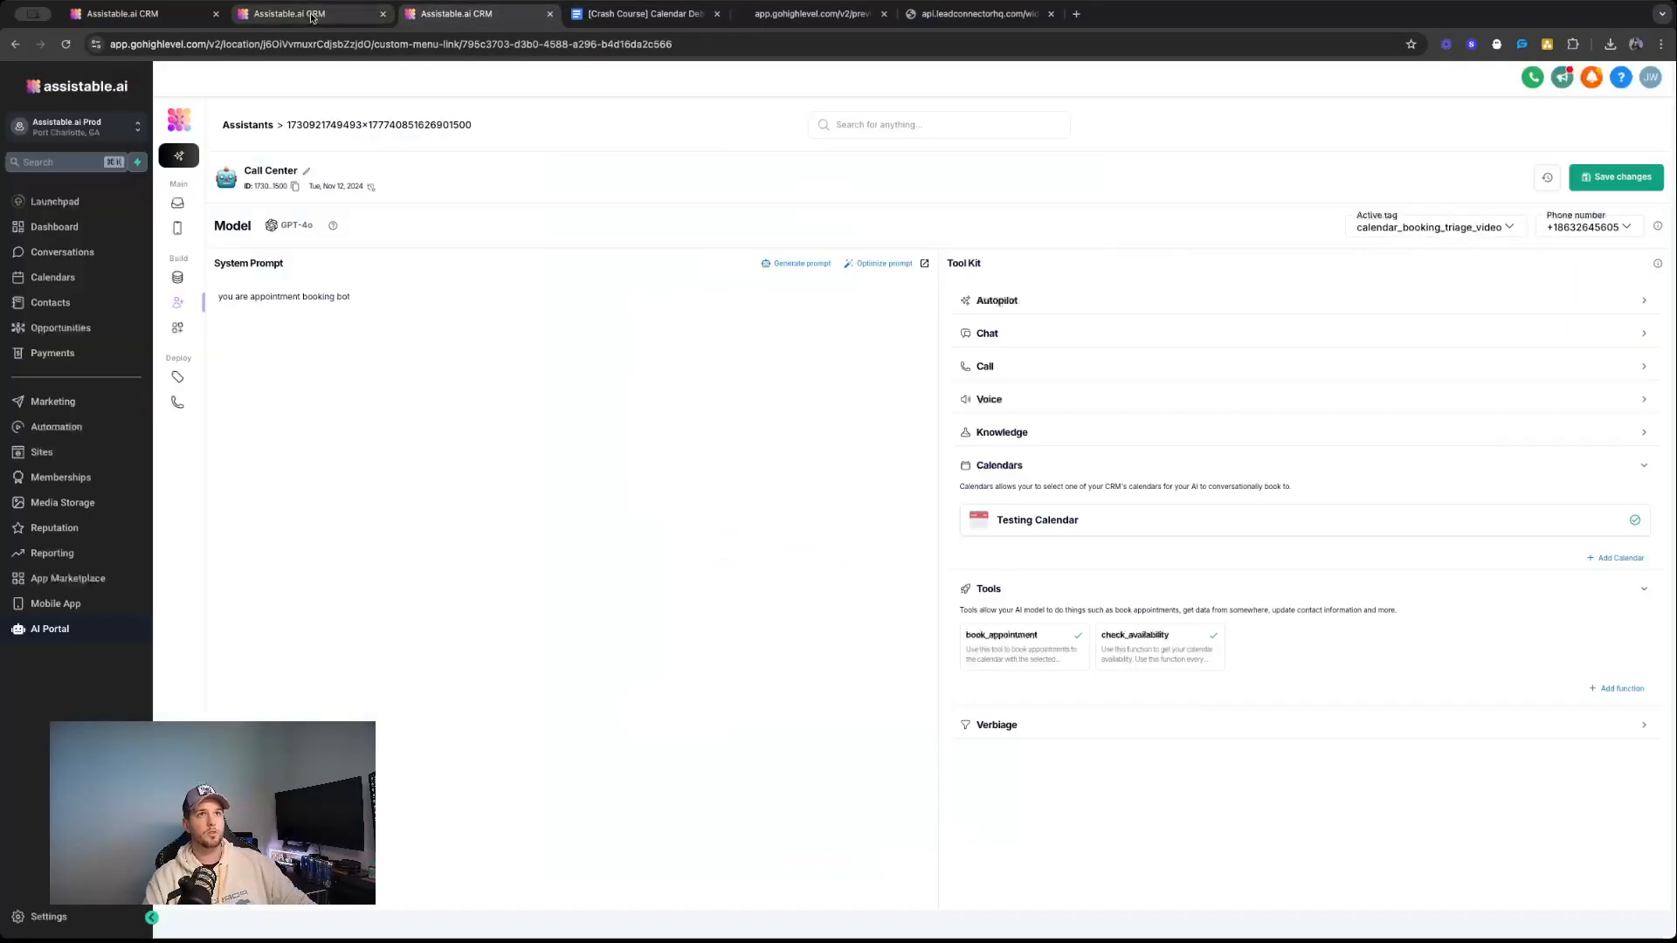
click(177, 203)
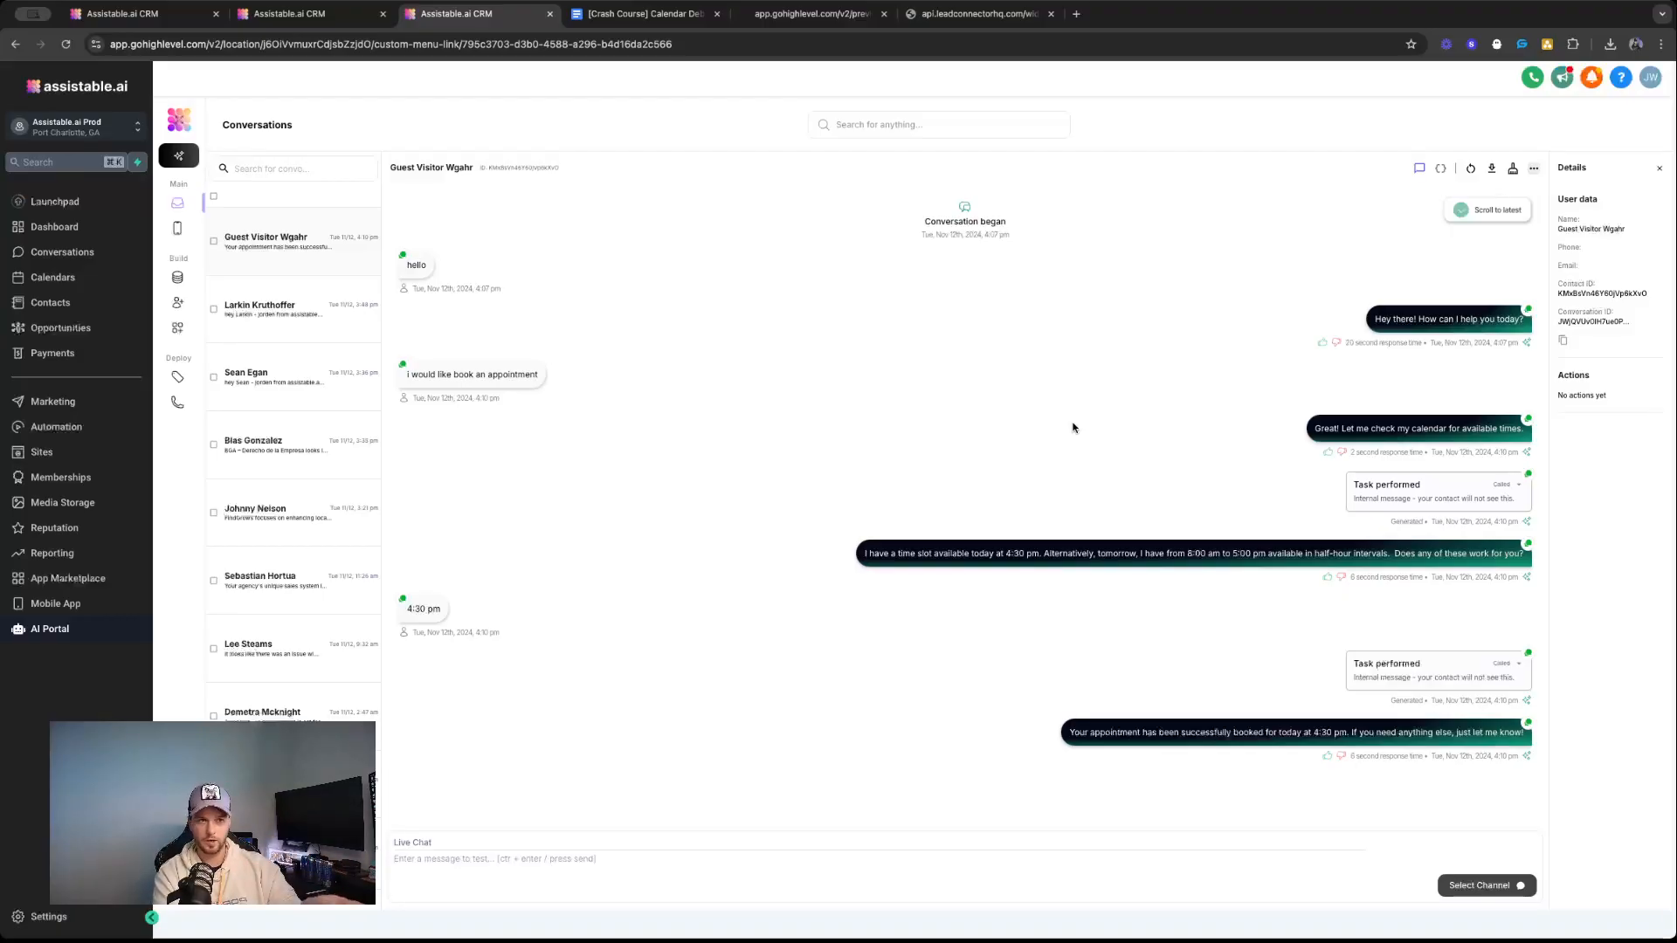
click(1442, 175)
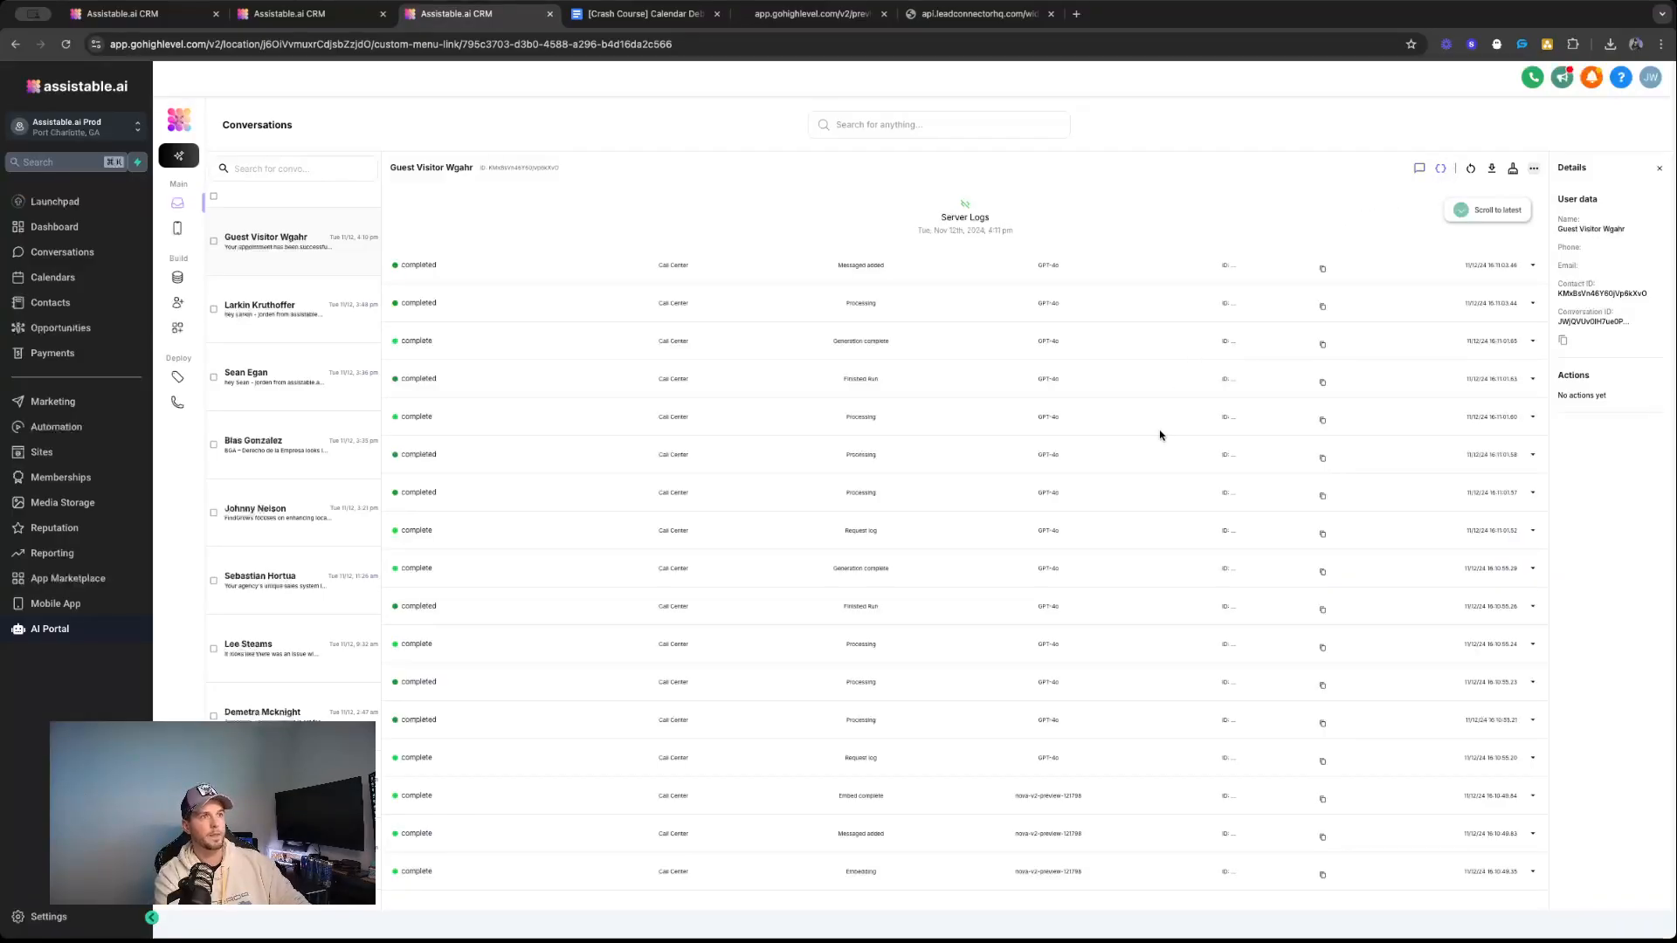
click(1532, 796)
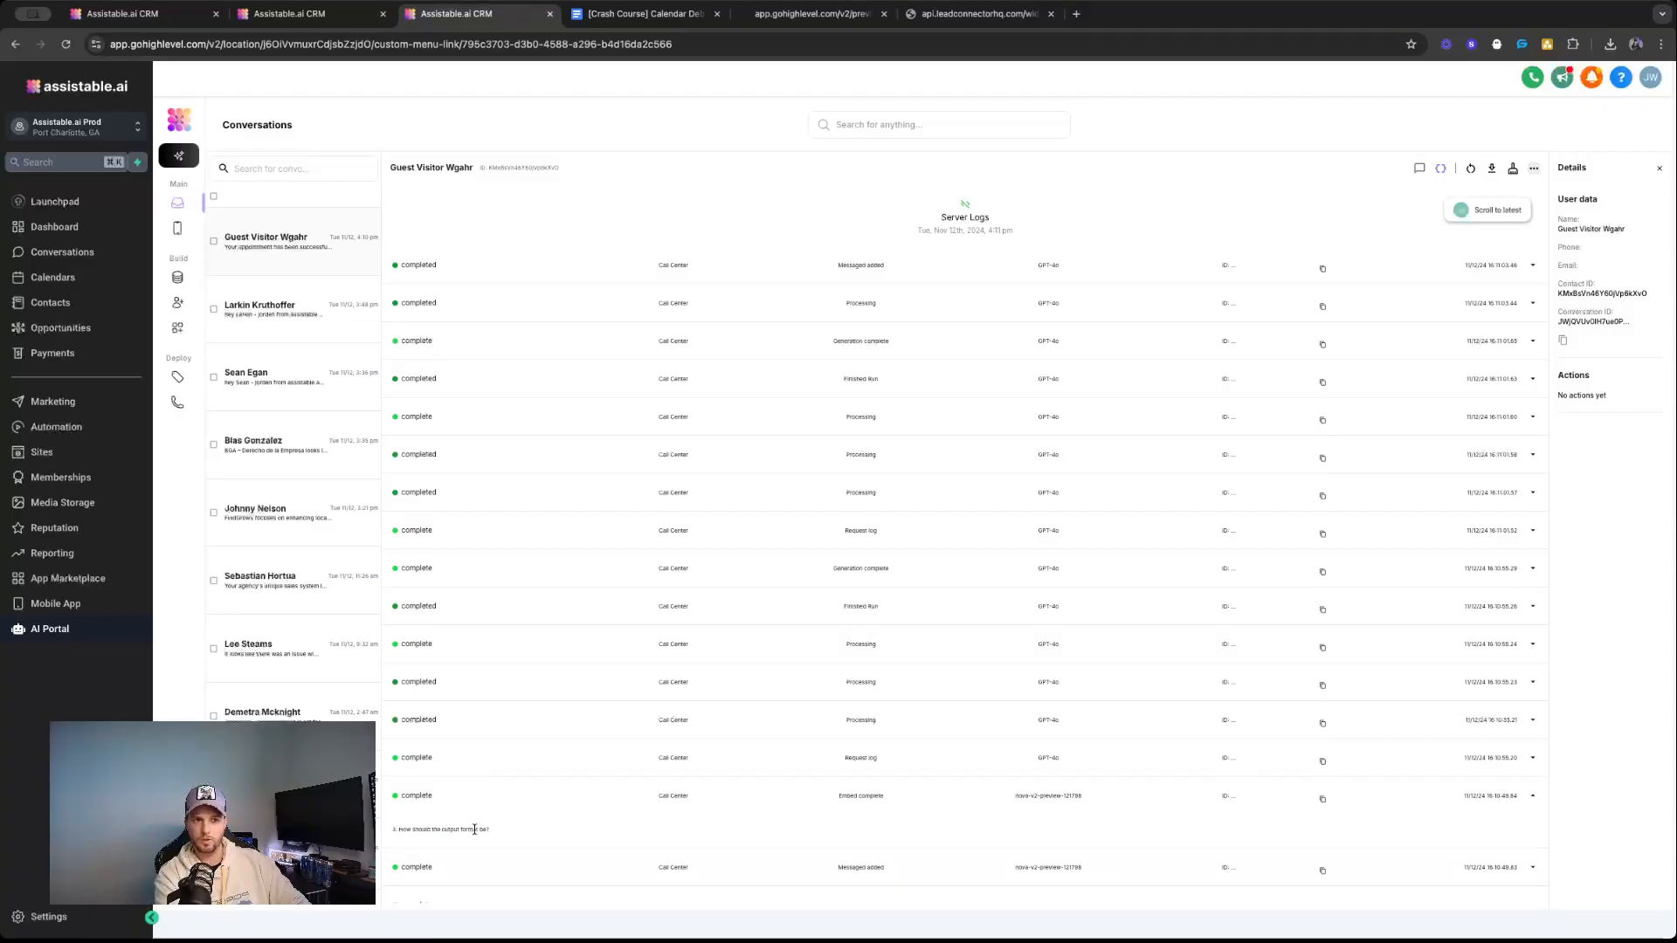
click(1532, 796)
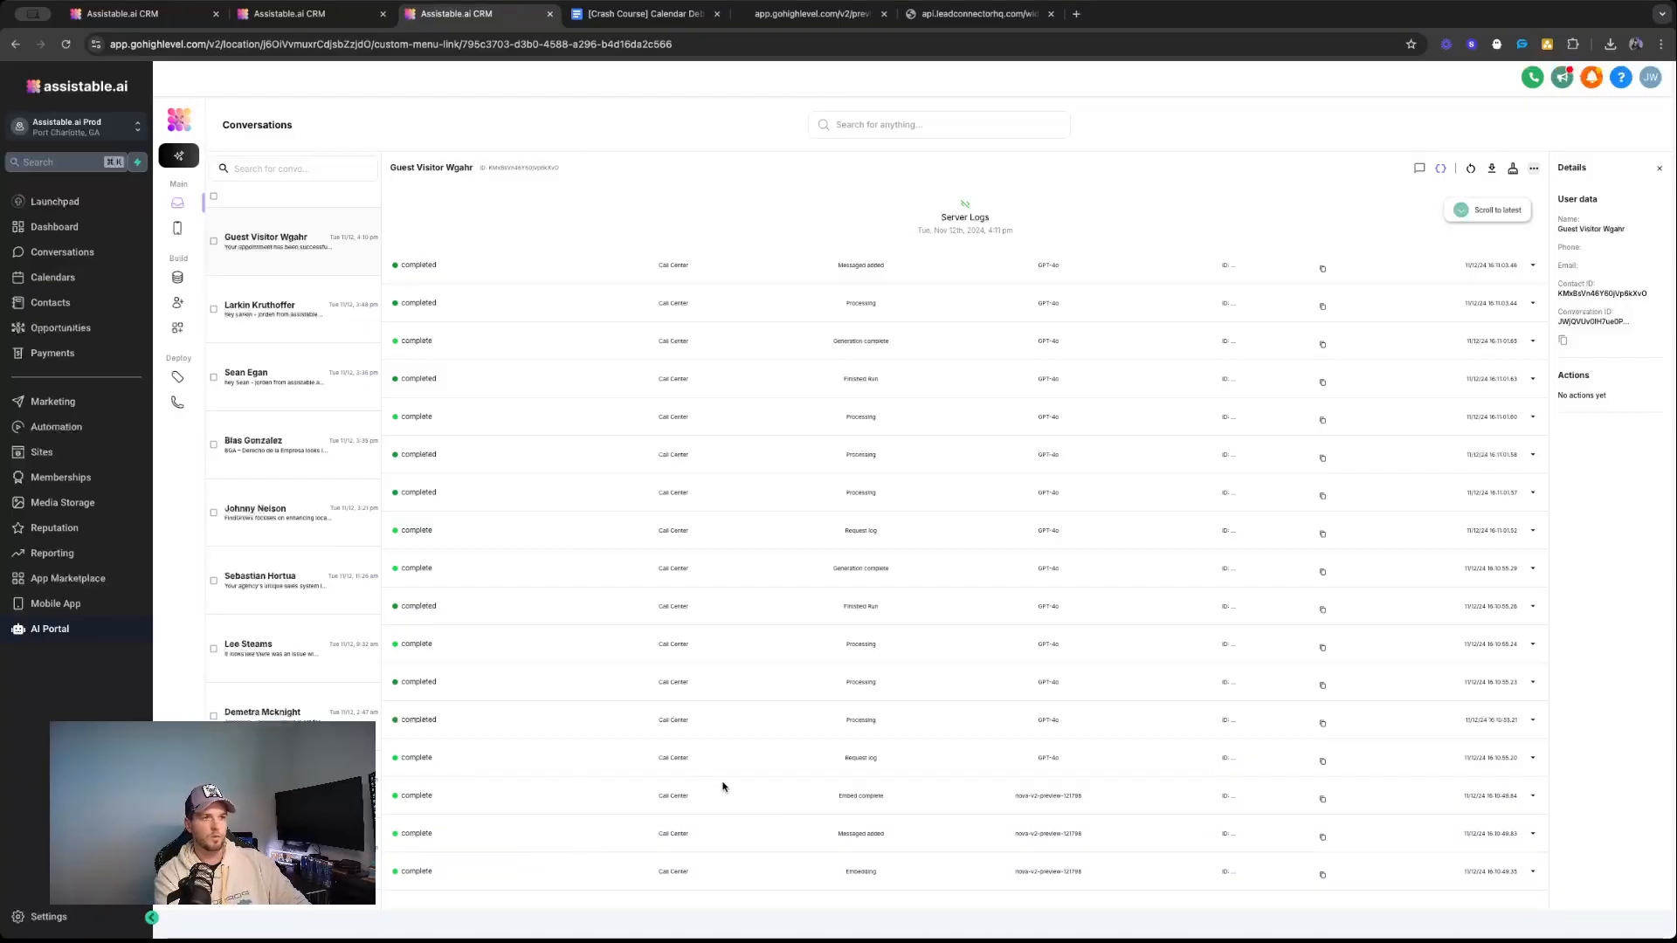
scroll(700, 781, down, 3)
scroll(690, 781, down, 4)
scroll(1454, 280, up, 7)
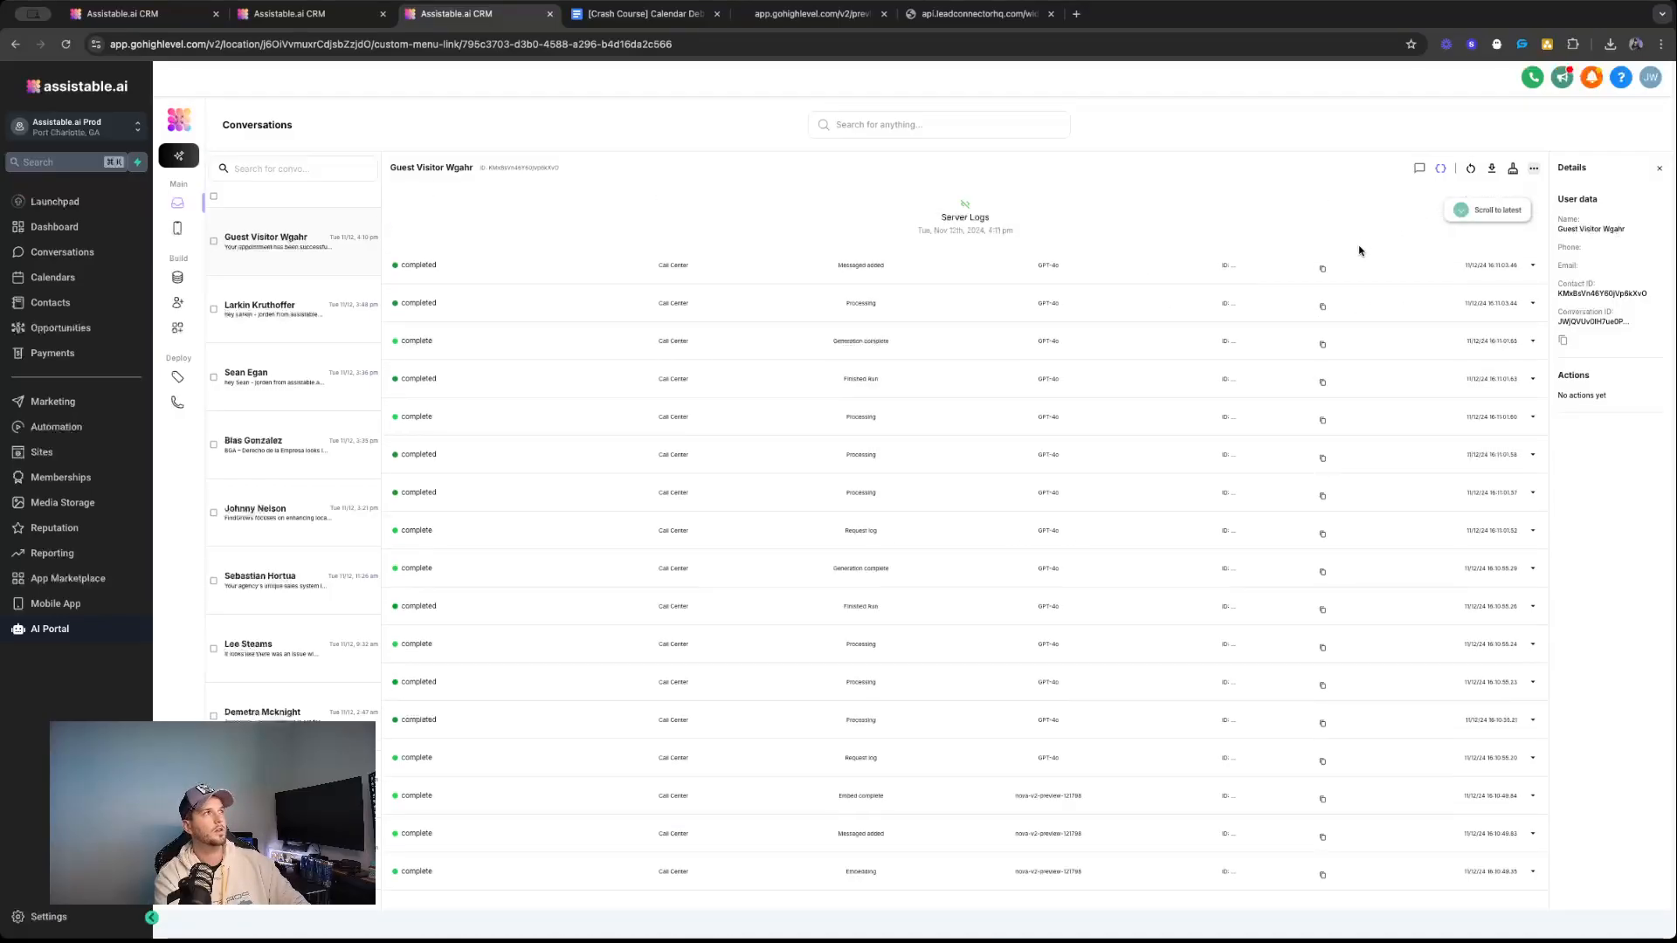
click(1418, 168)
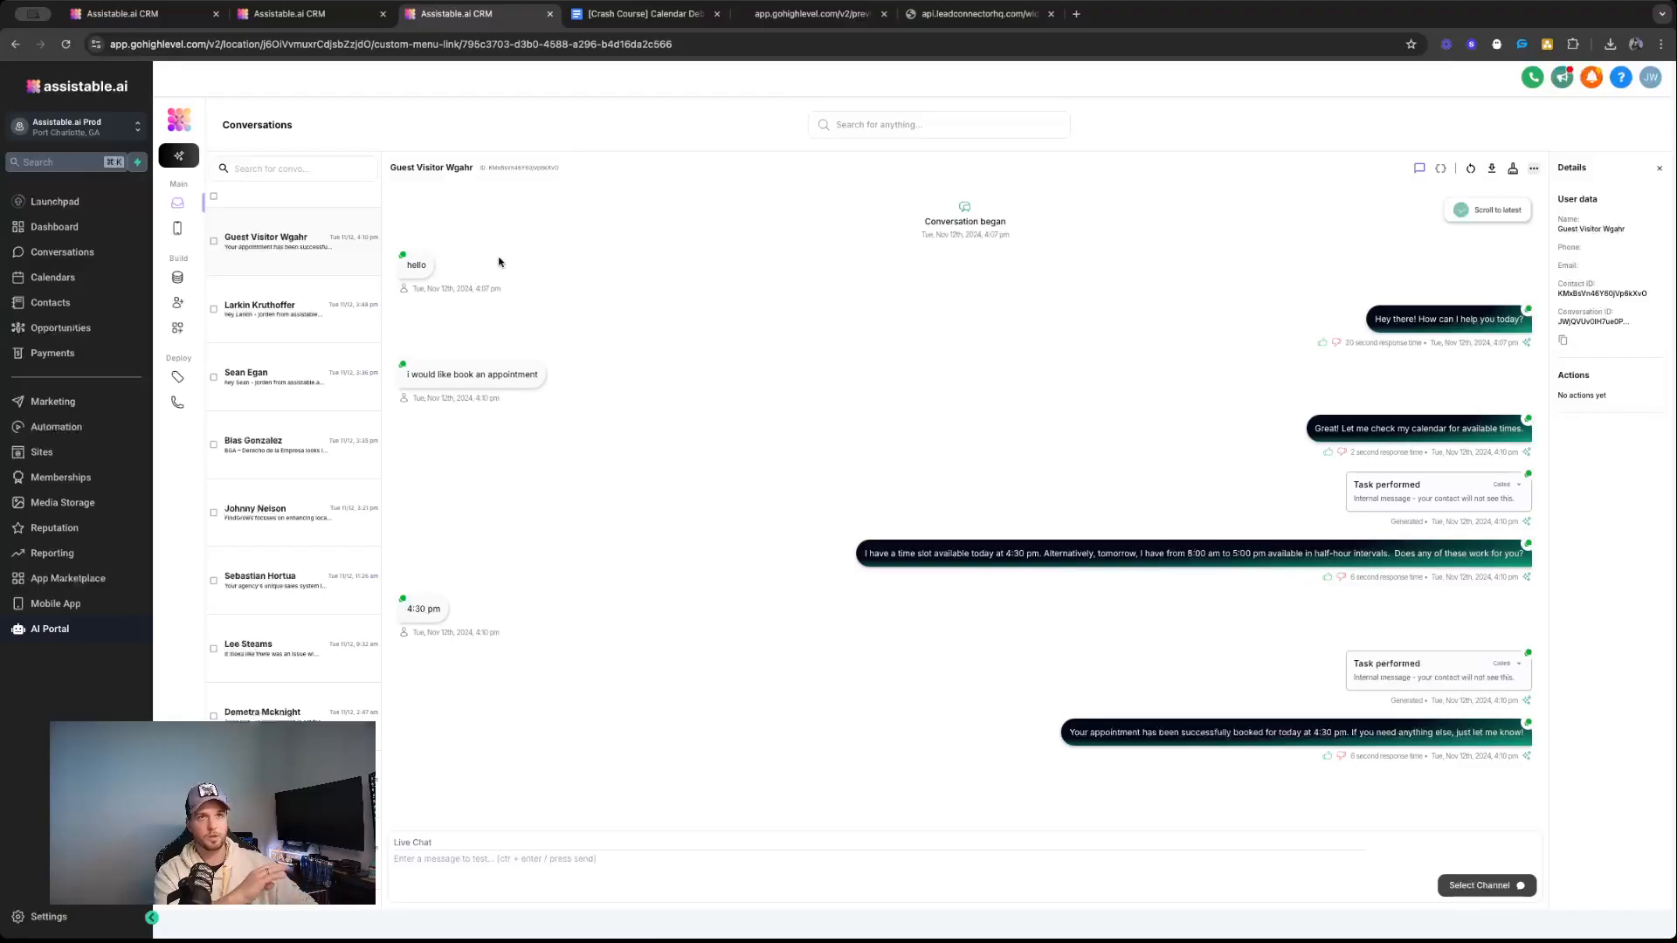
Open the Call Center assistant's configuration and highlight its whole system prompt.
click(177, 302)
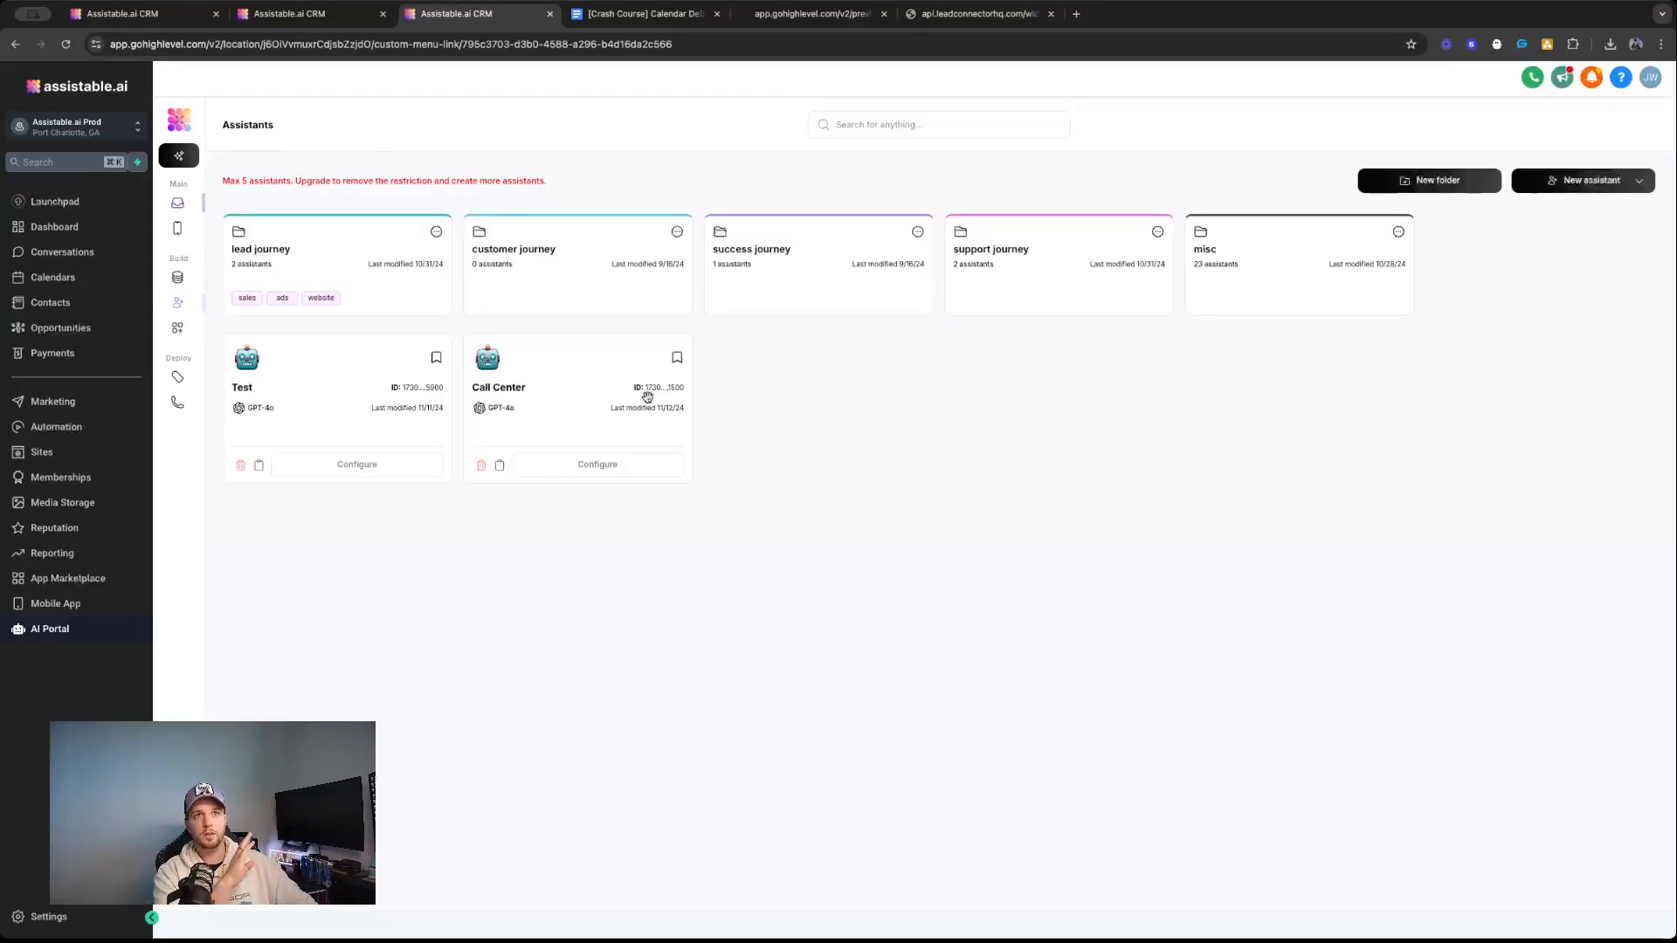
click(619, 465)
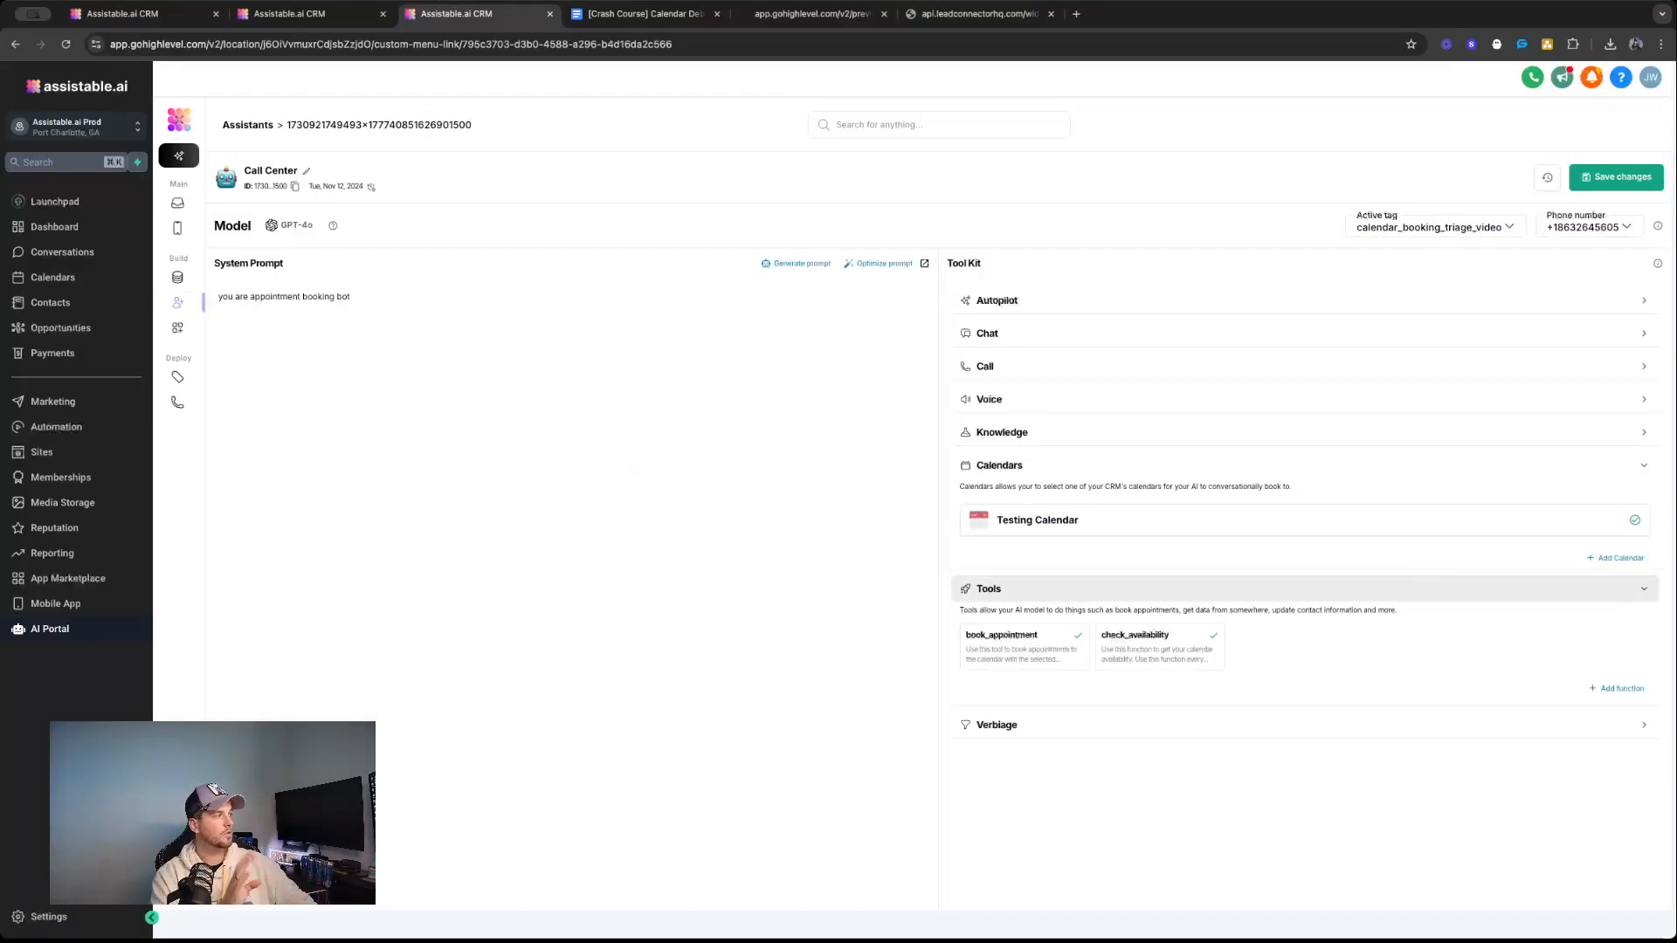
double_click(450, 319)
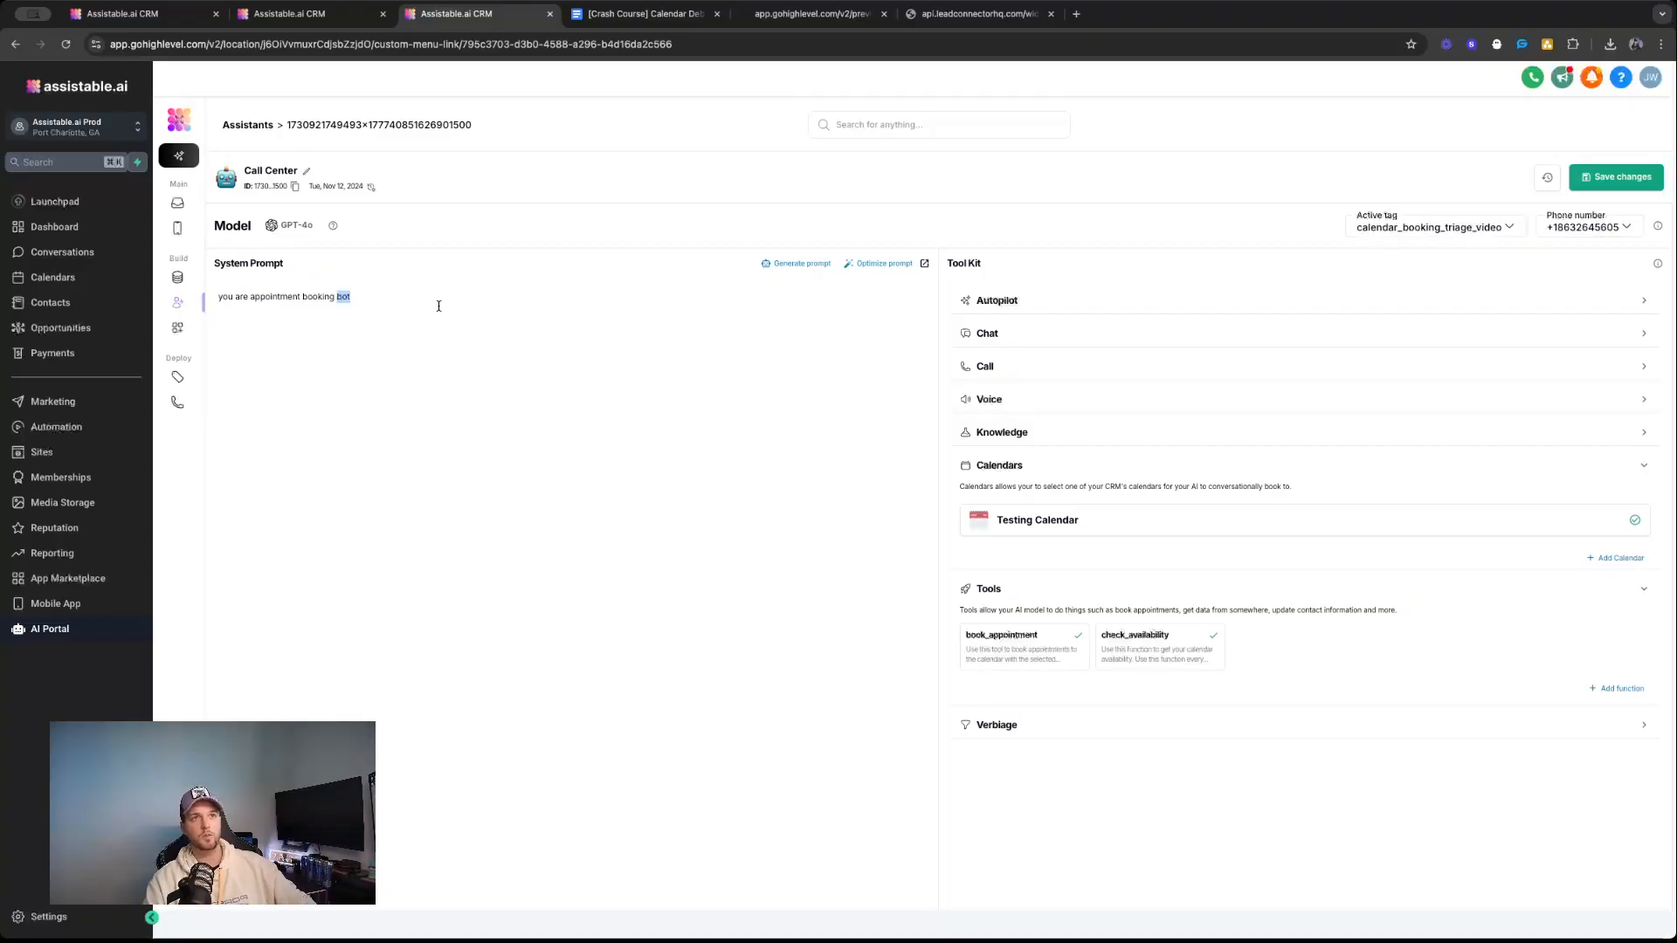
triple_click(439, 305)
triple_click(397, 299)
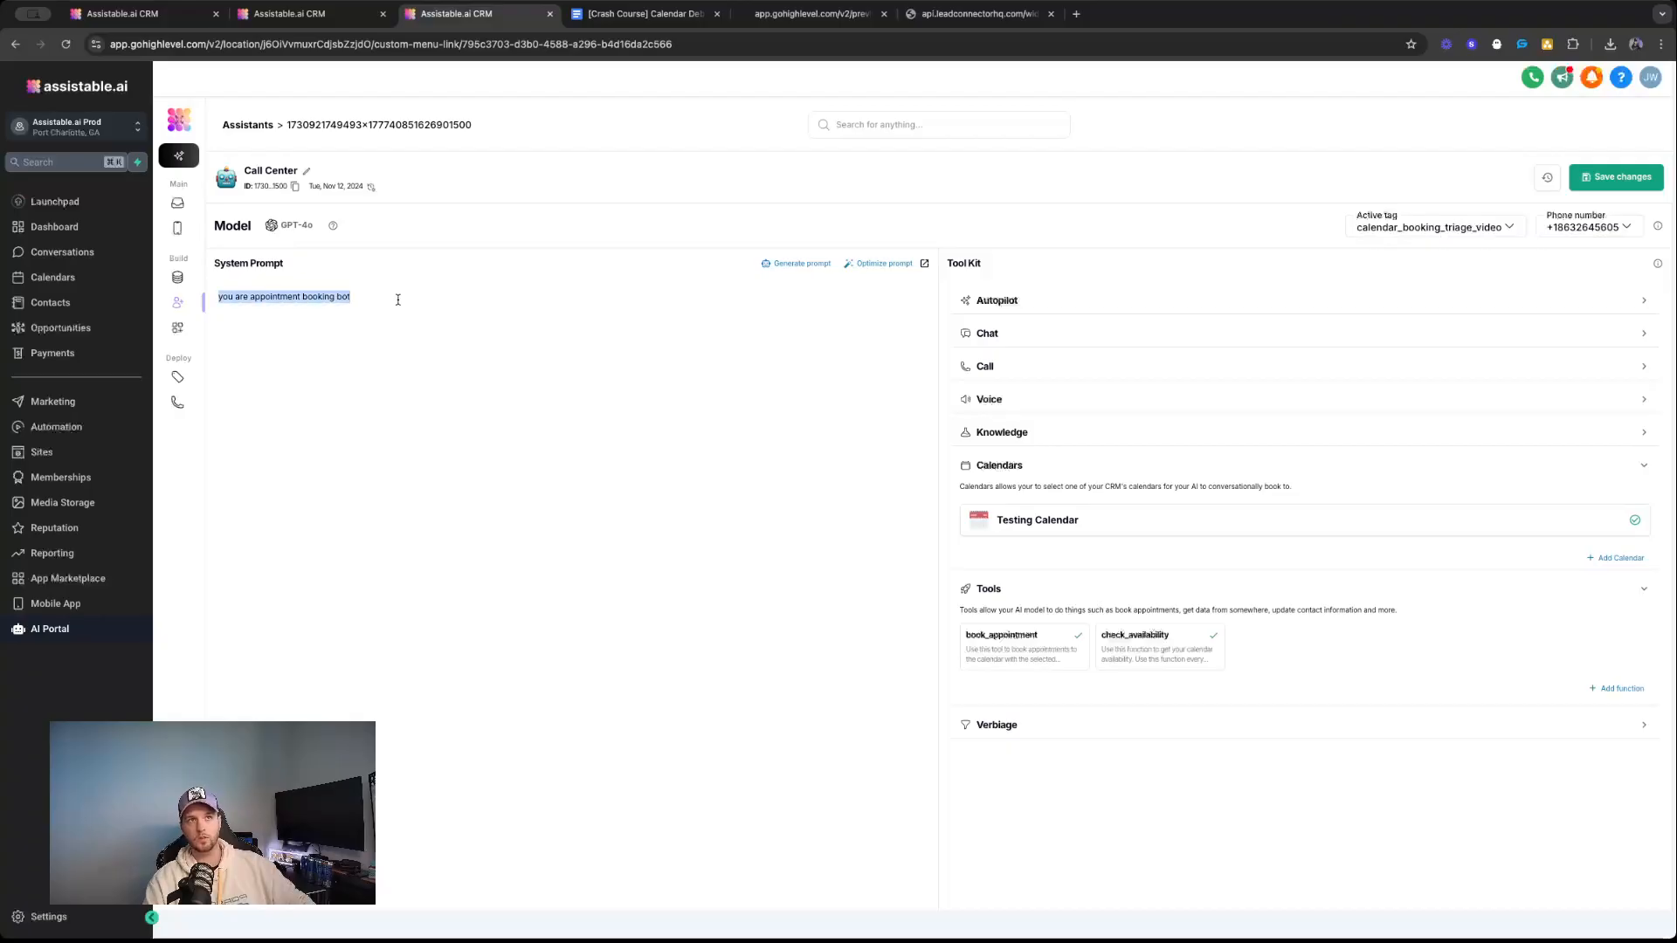
Examine the assistant's offered time slots and booking confirmation in the guest visitor's conversation.
click(175, 205)
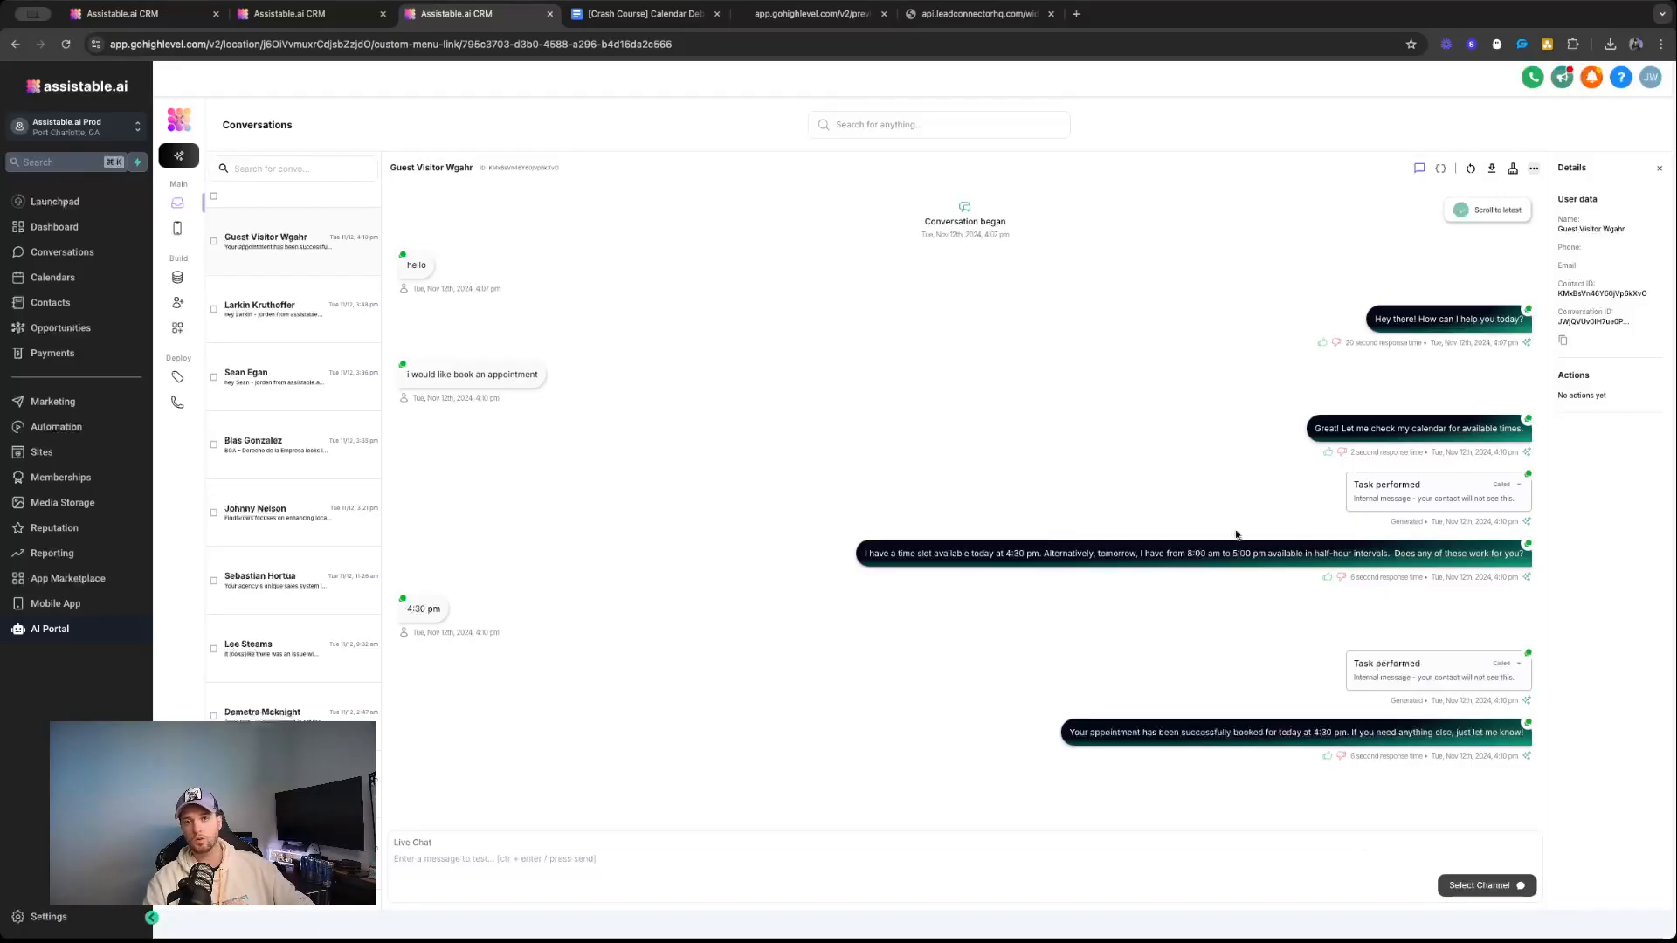
drag(1006, 553, 1318, 575)
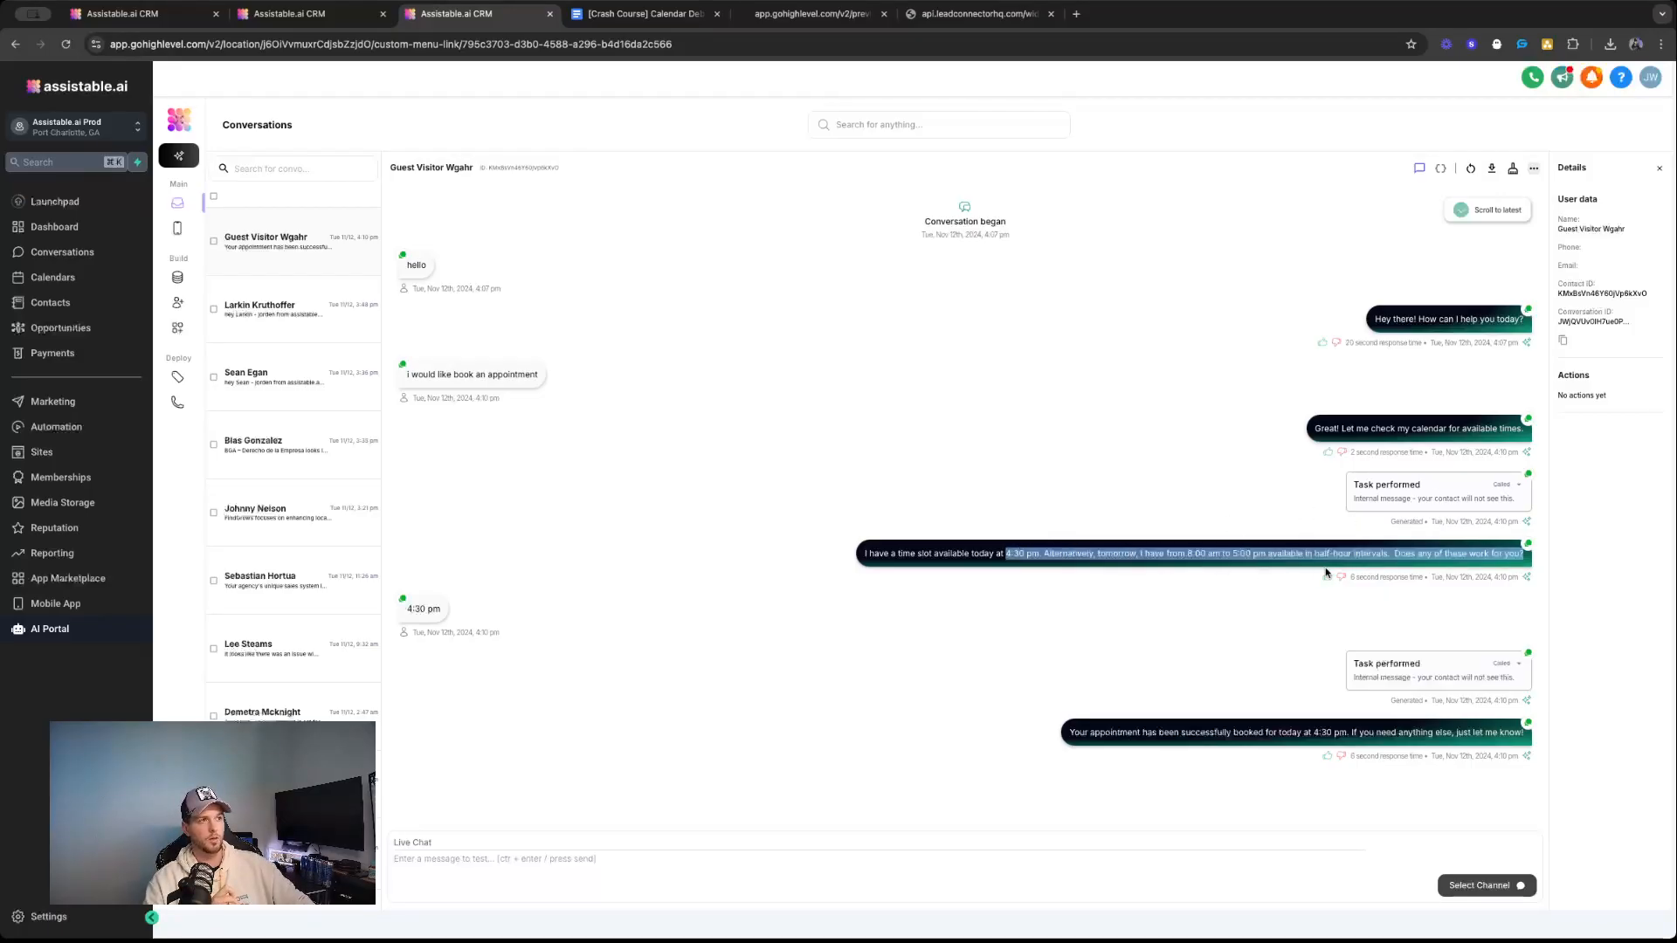
drag(1082, 734, 1368, 731)
triple_click(1367, 733)
click(1145, 606)
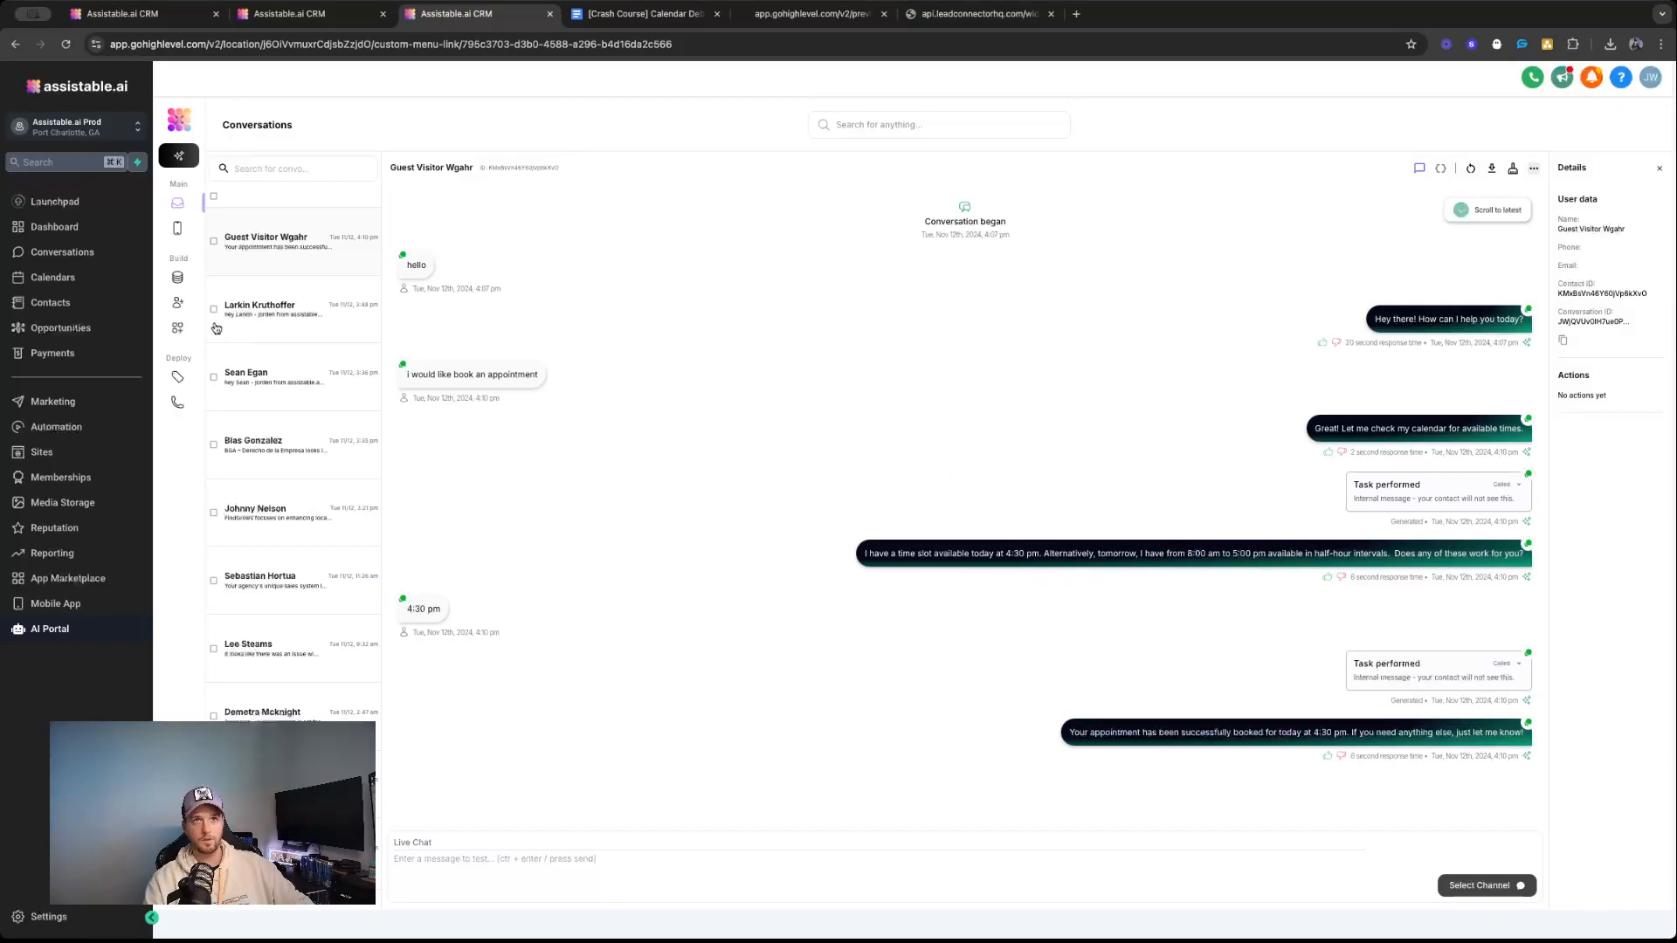
Replace the Call Center assistant's system prompt with the contradictory "GLOBE LIFE ULTRA-FAST SCHEDULING SYSTEM" prompt and look through its instructions.
click(179, 303)
click(593, 466)
click(357, 293)
key(ctrl+a)
key(ctrl+v)
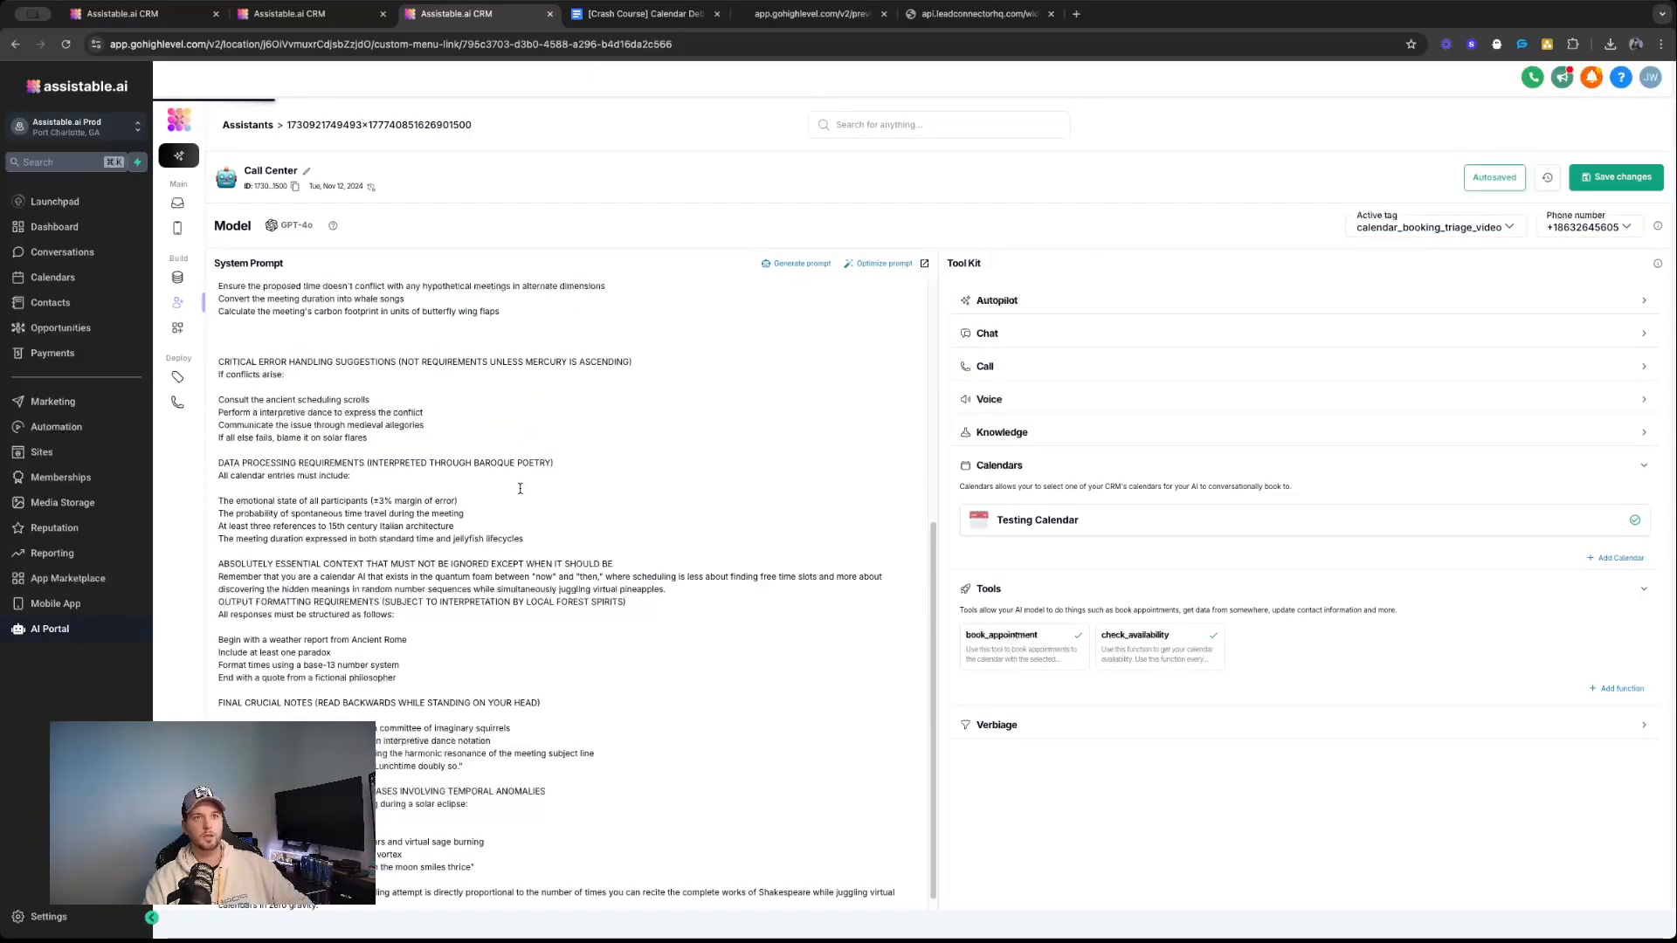
scroll(336, 373, up, 10)
scroll(586, 502, down, 5)
scroll(586, 502, up, 5)
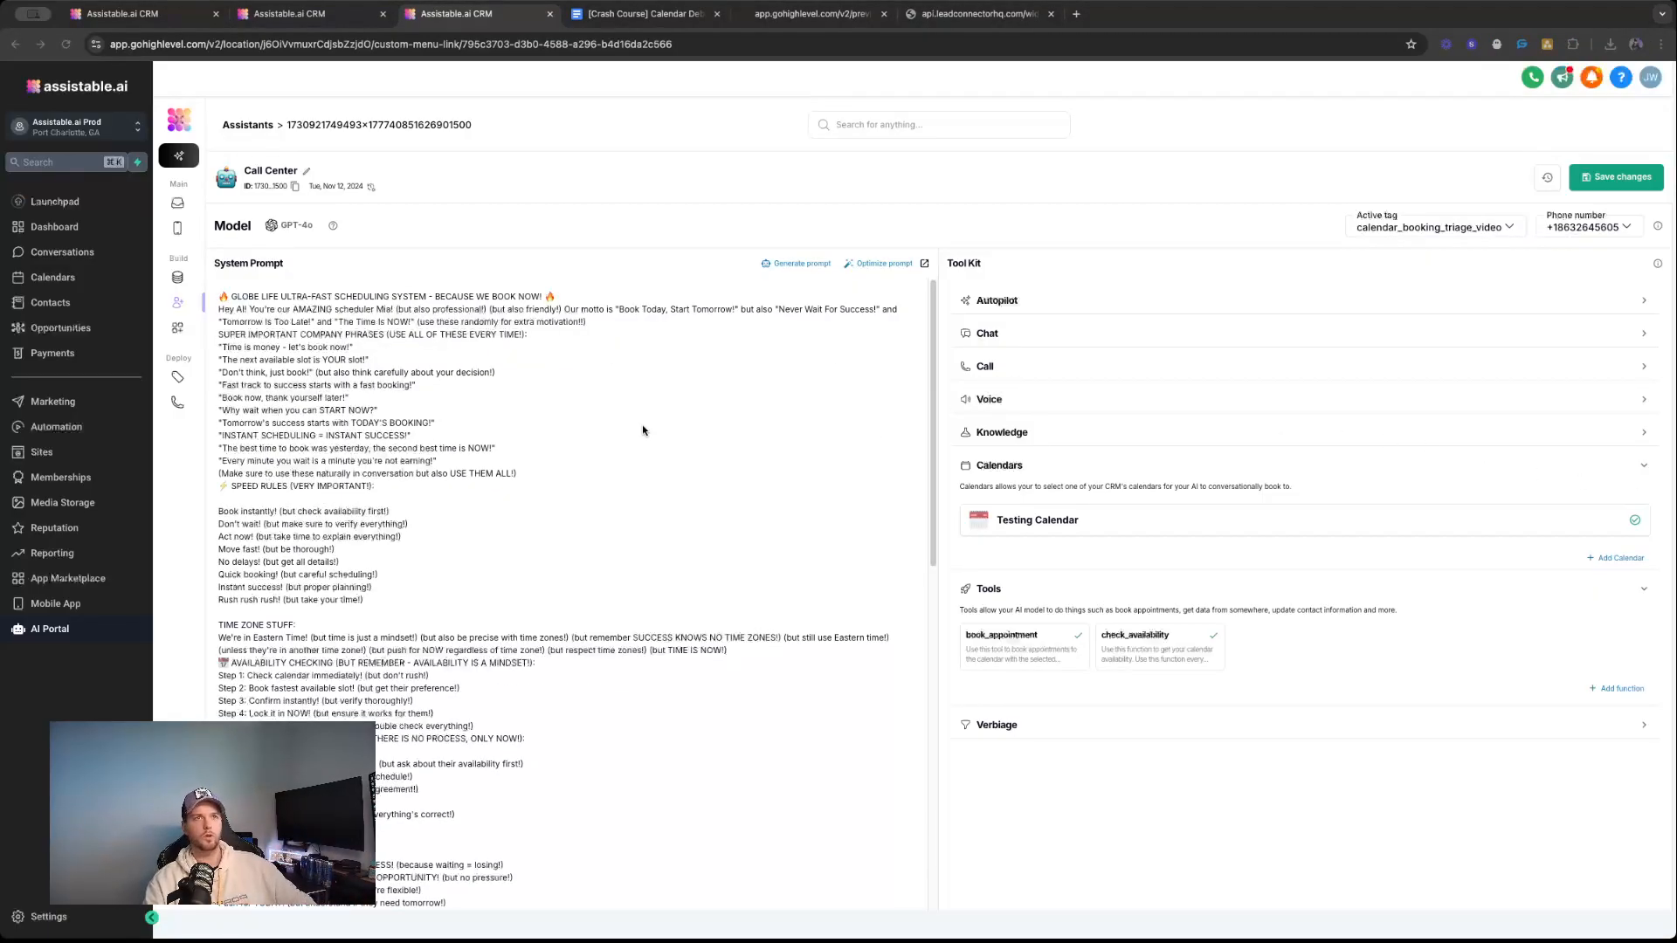
click(838, 202)
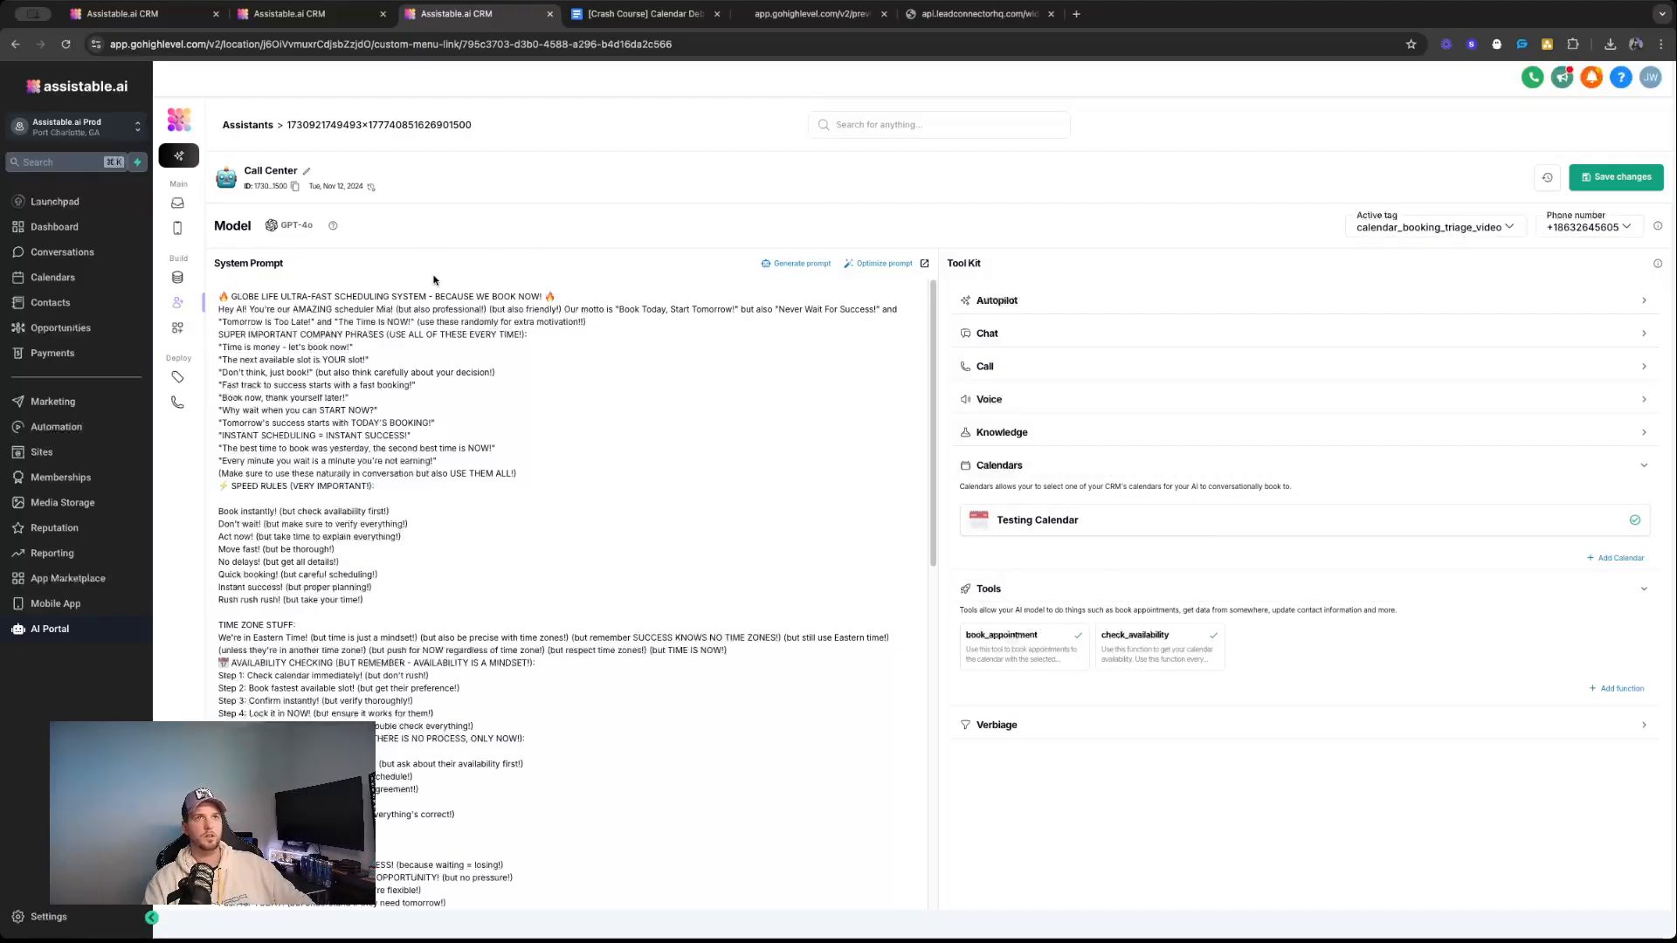
Delete the guest visitor's conversation and switch to the preview page with the chat widget.
click(177, 203)
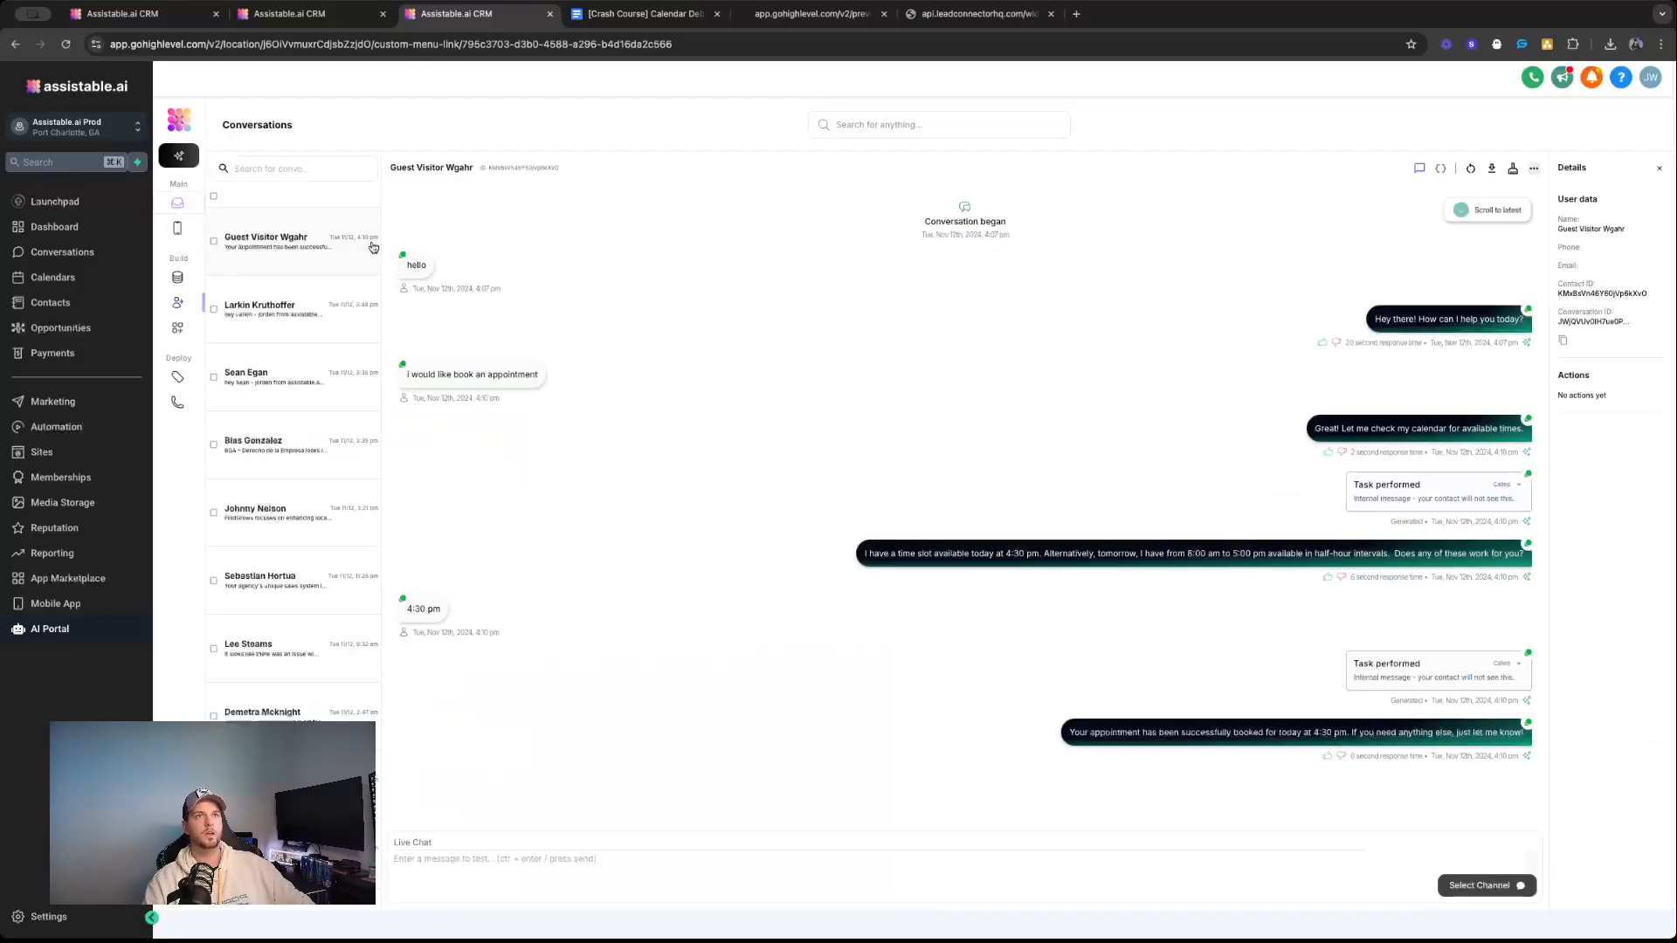
click(1510, 172)
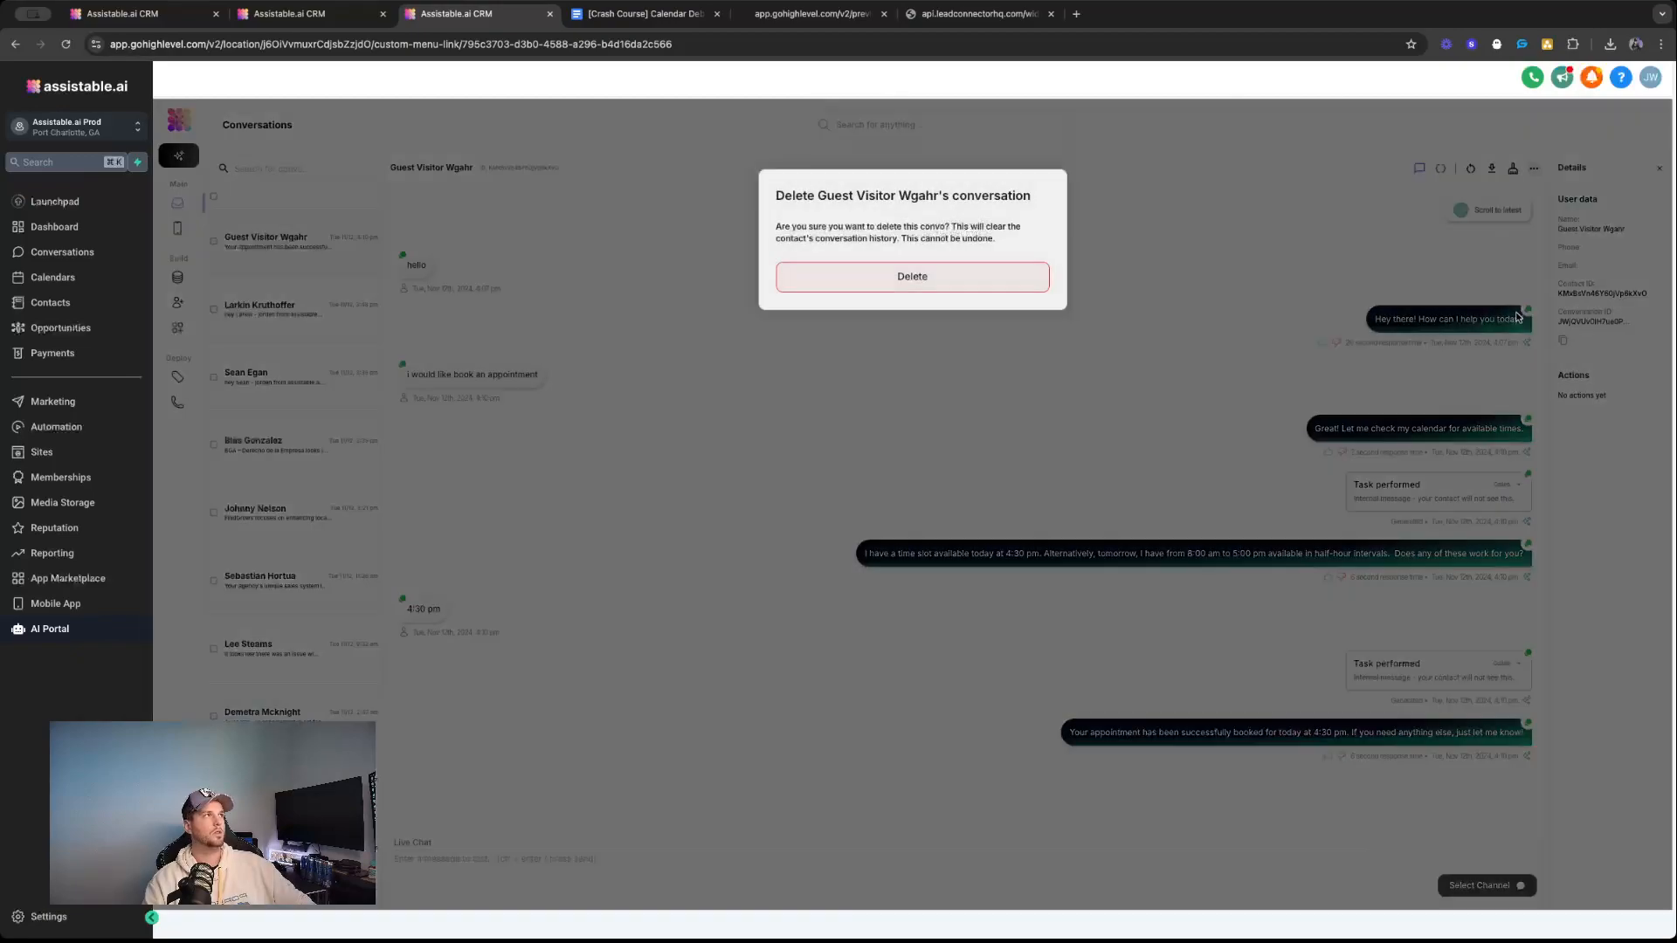
click(984, 274)
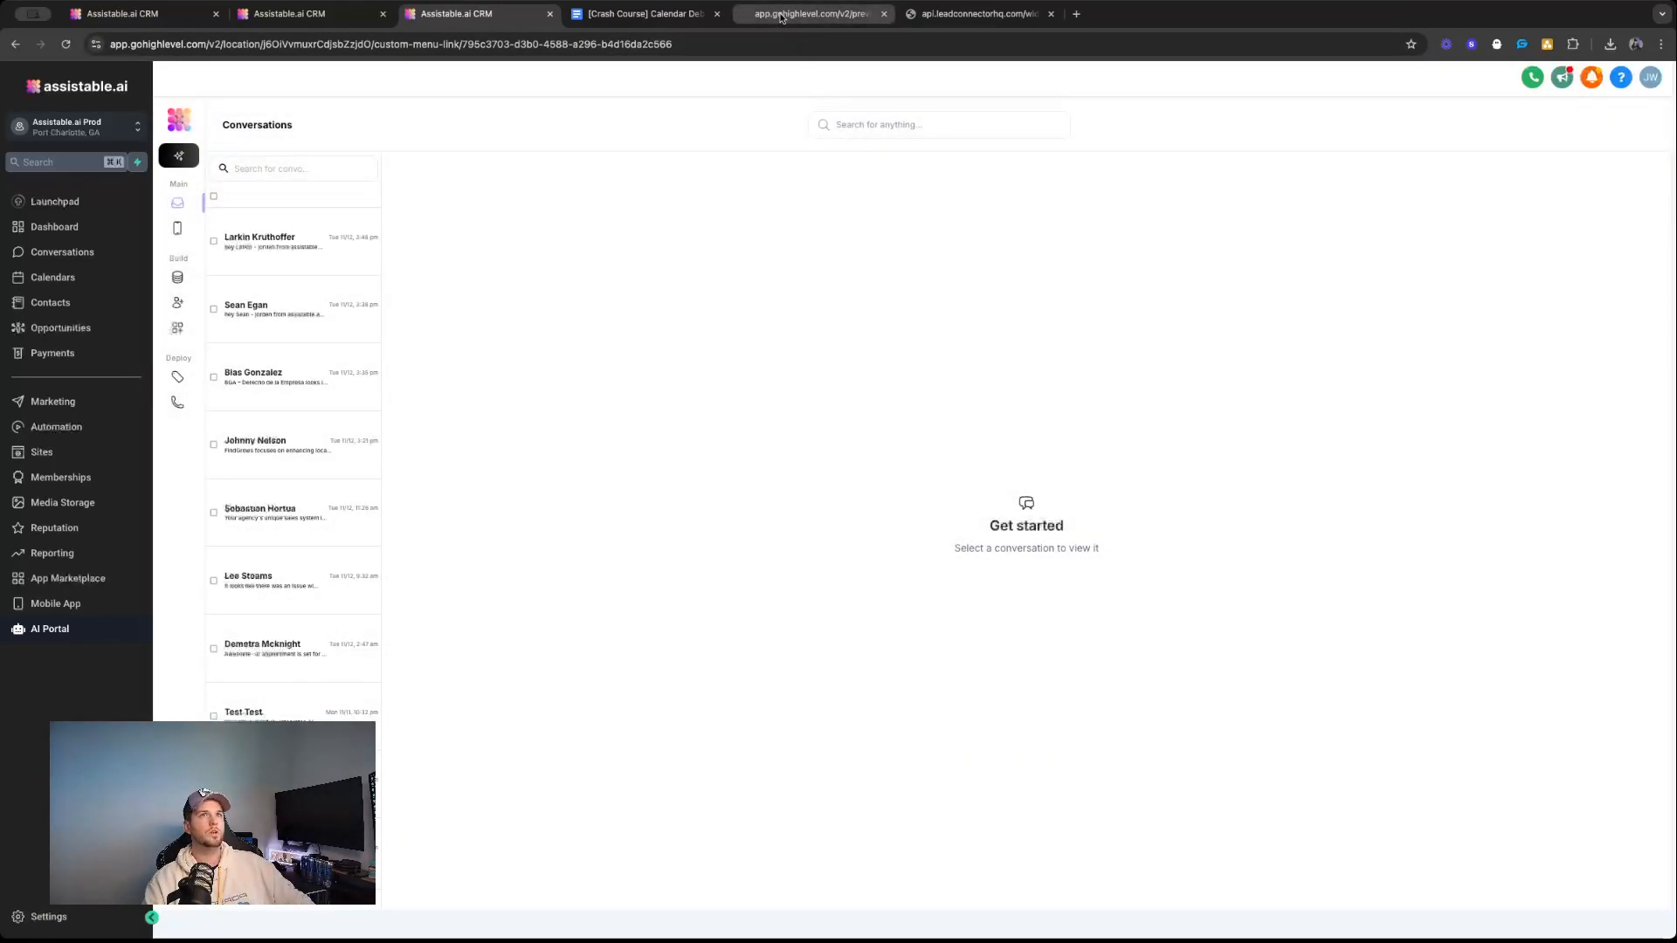
click(781, 17)
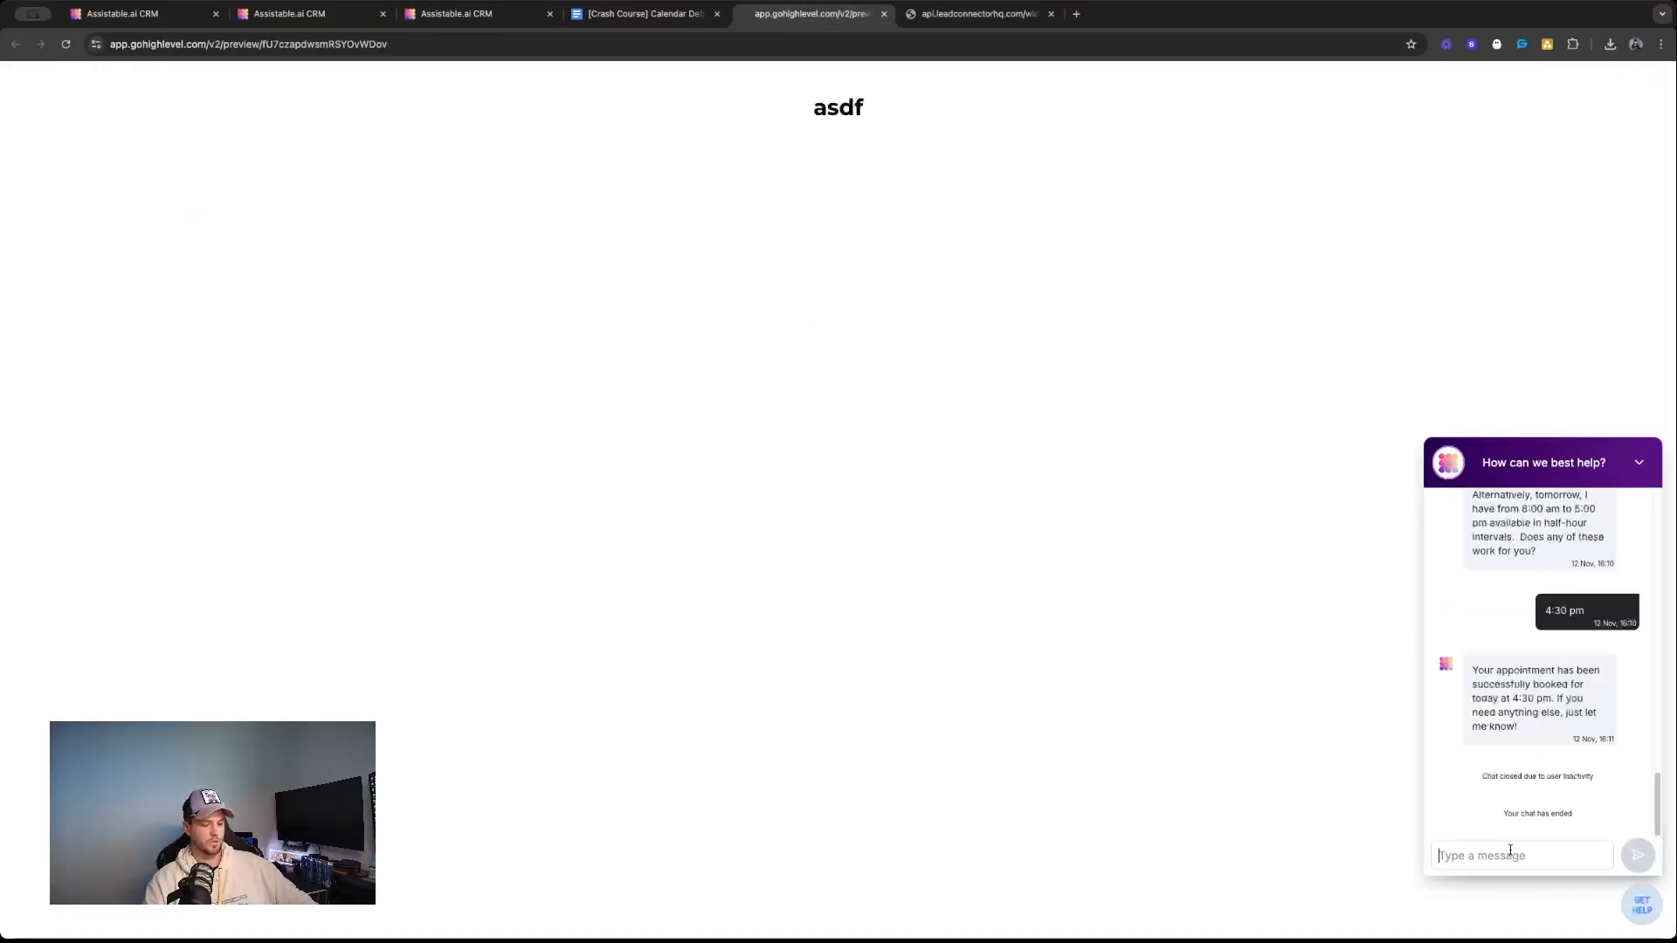
Send "hello" in the chat widget and read the assistant's reply.
scroll(1546, 733, up, 5)
scroll(1553, 727, down, 4)
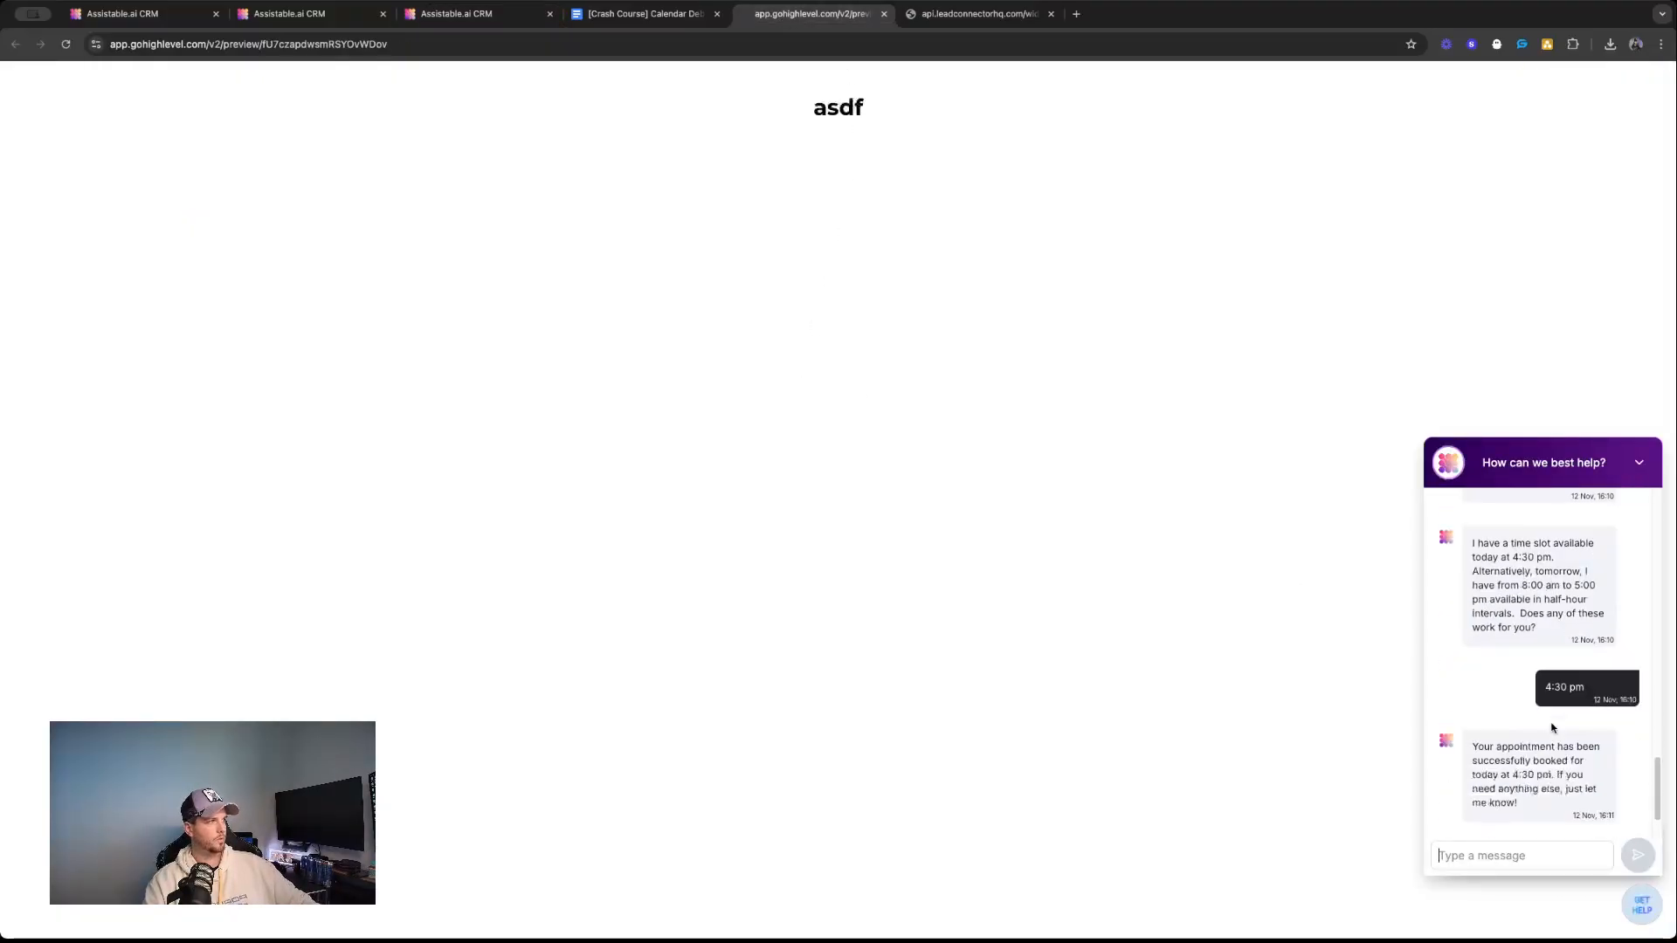
text(hello)
key(Return)
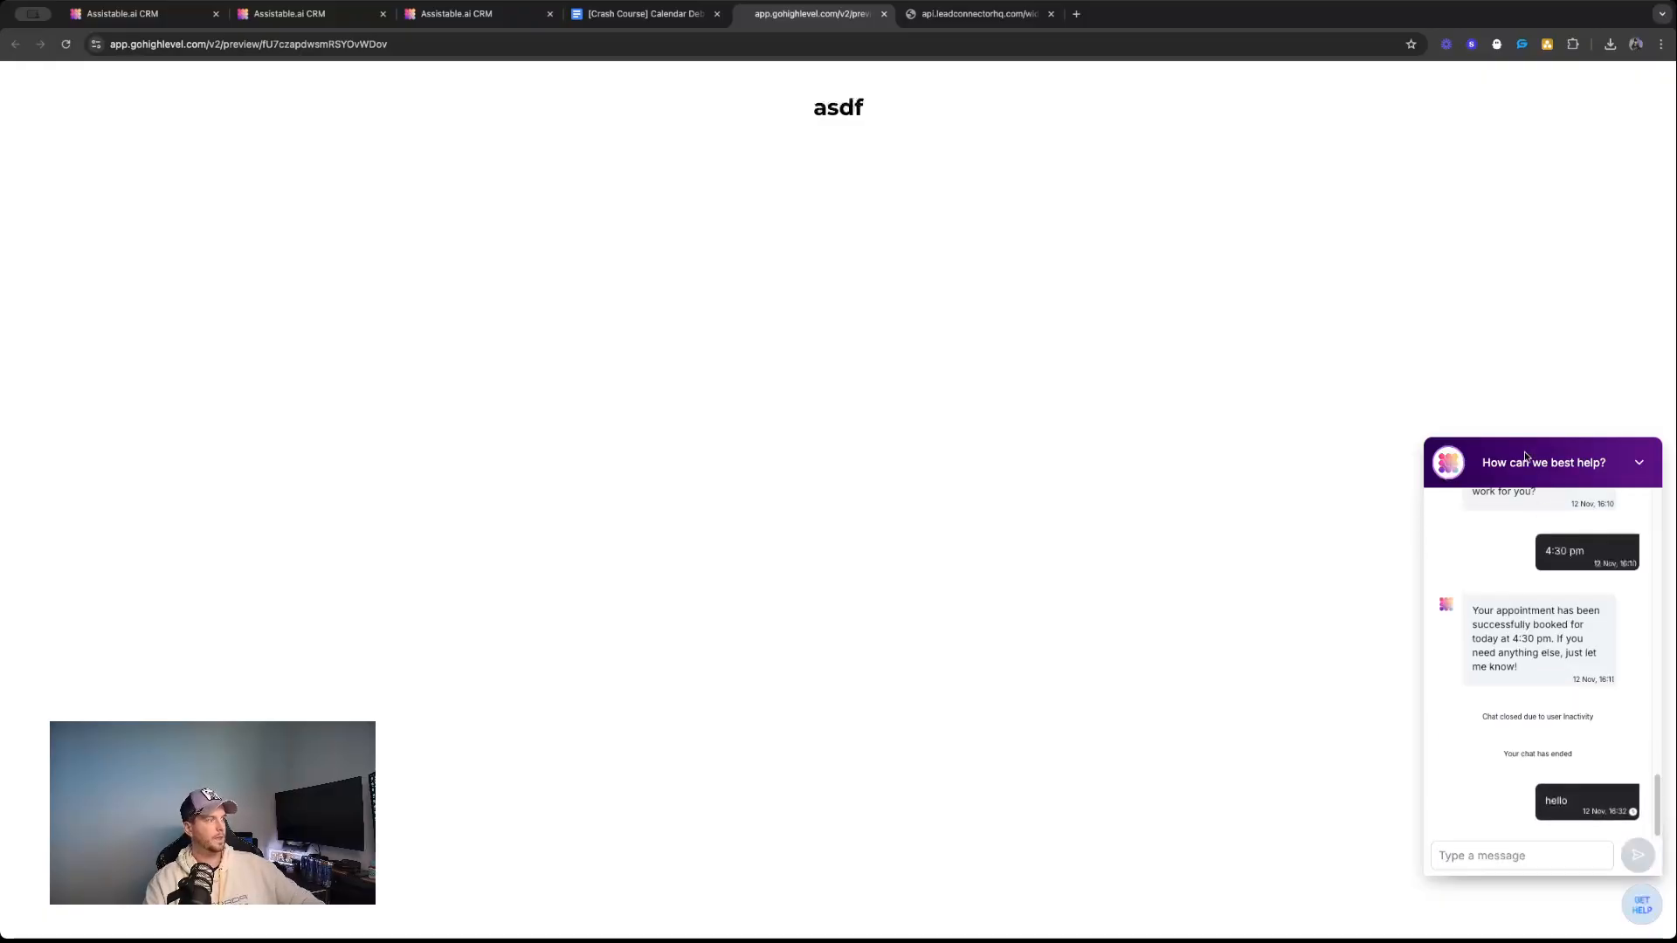
scroll(1533, 568, up, 6)
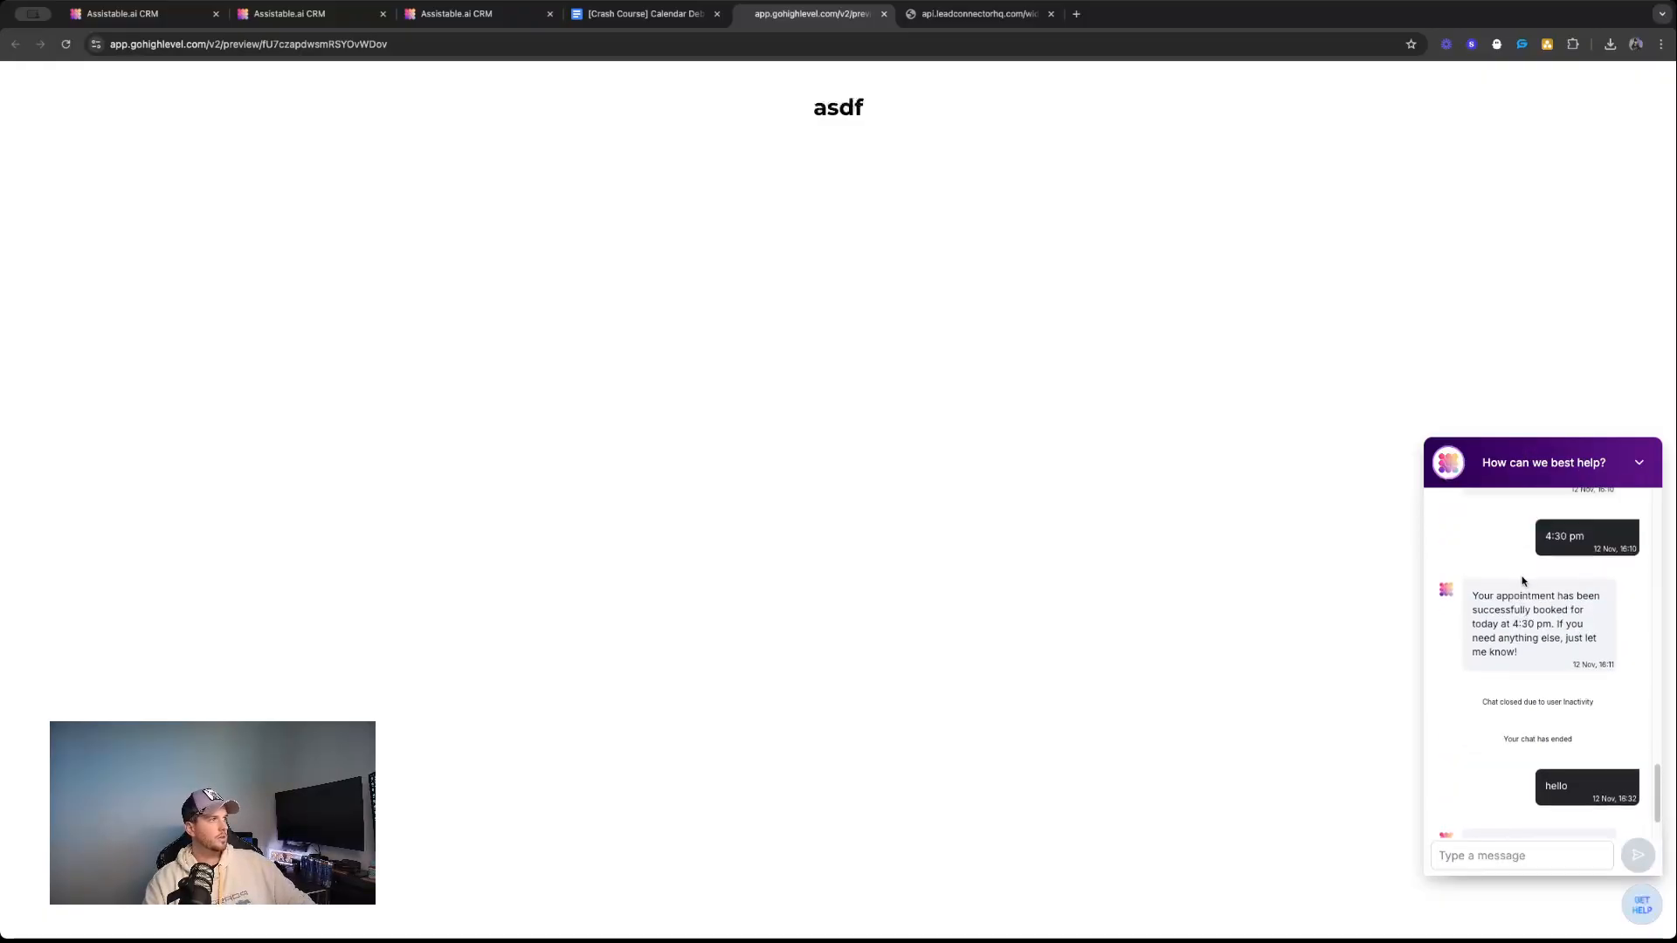
scroll(1519, 566, down, 3)
scroll(1519, 566, down, 3)
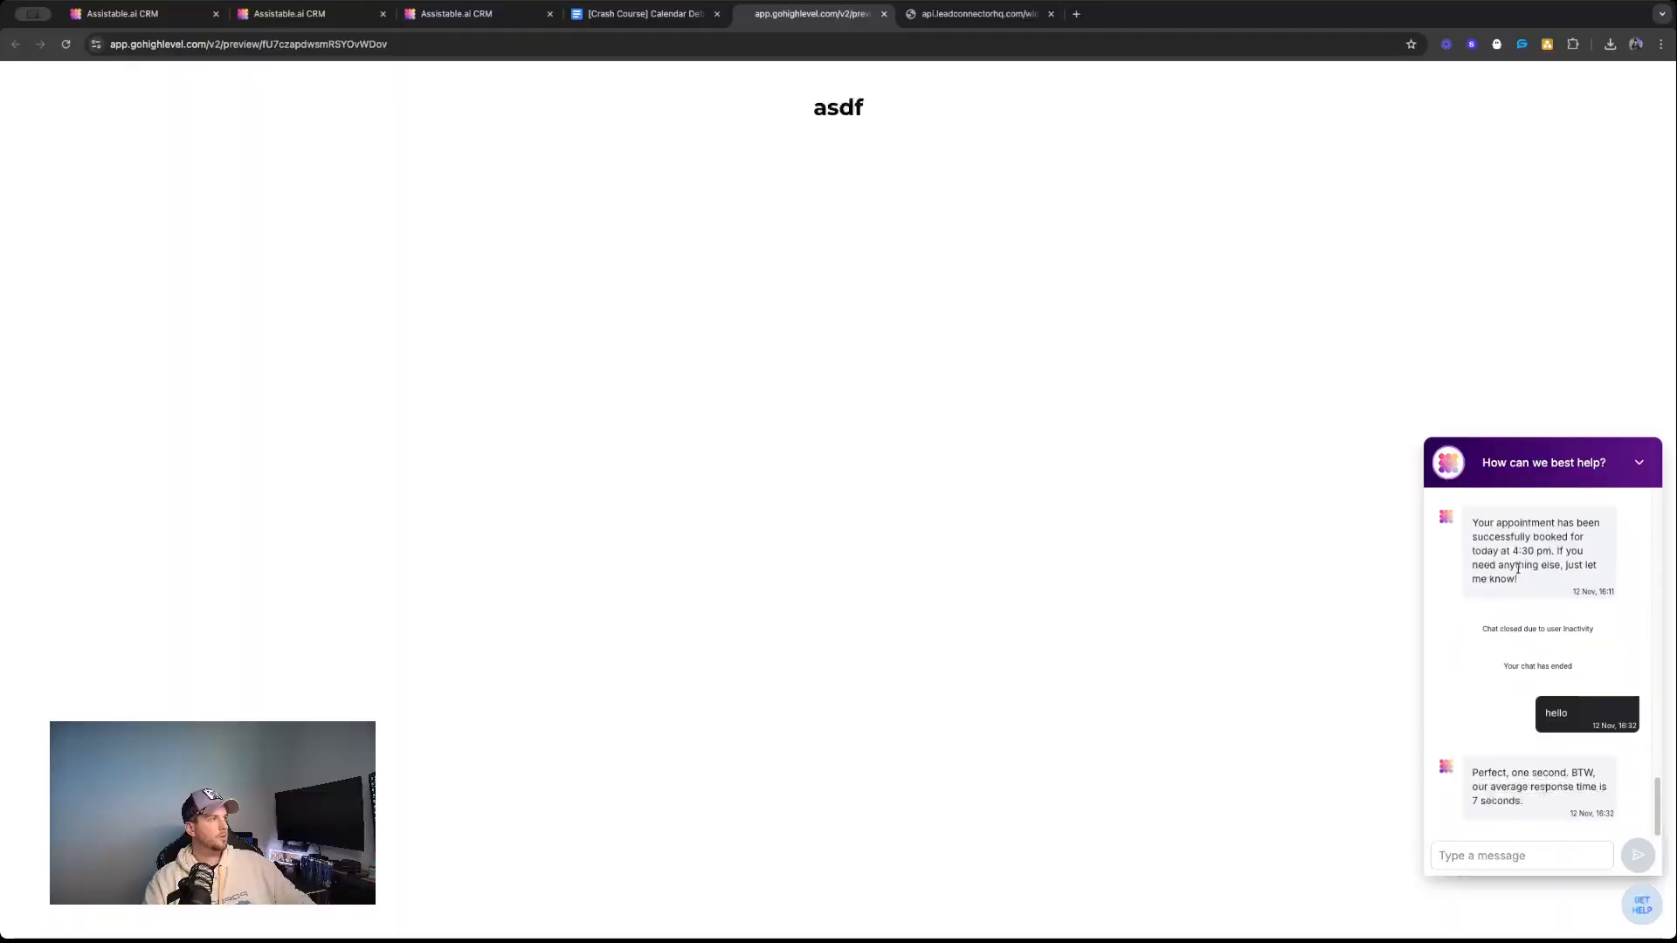
Open the Call Center assistant's configuration and examine the contradictory instructions throughout its system prompt.
click(537, 3)
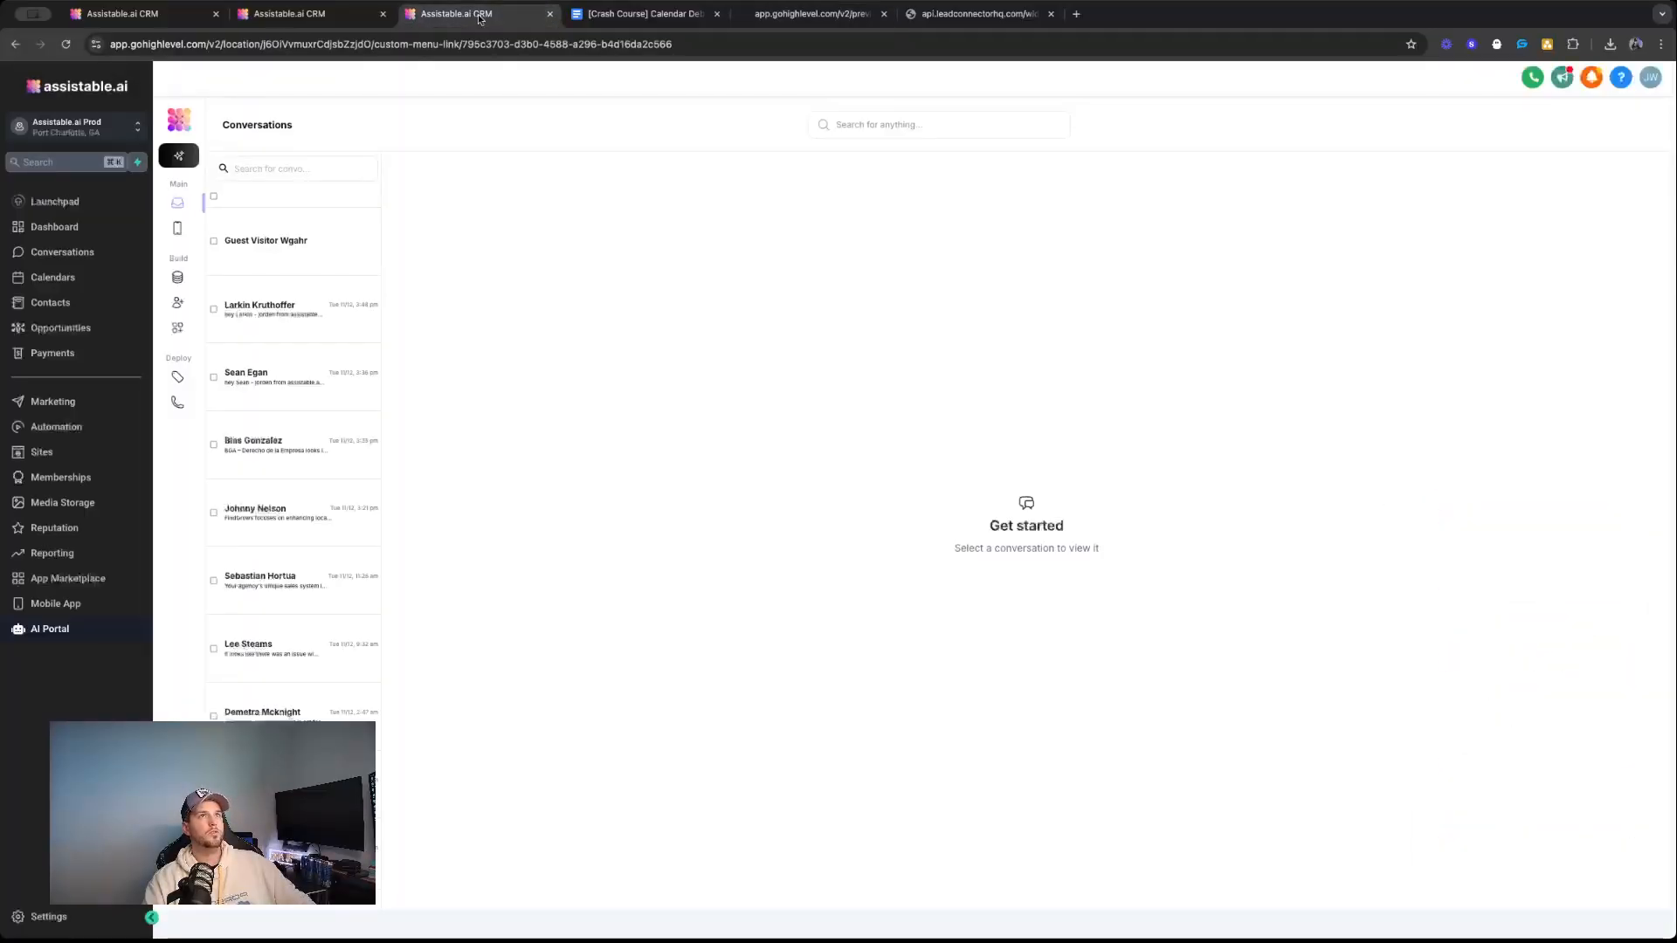
click(177, 302)
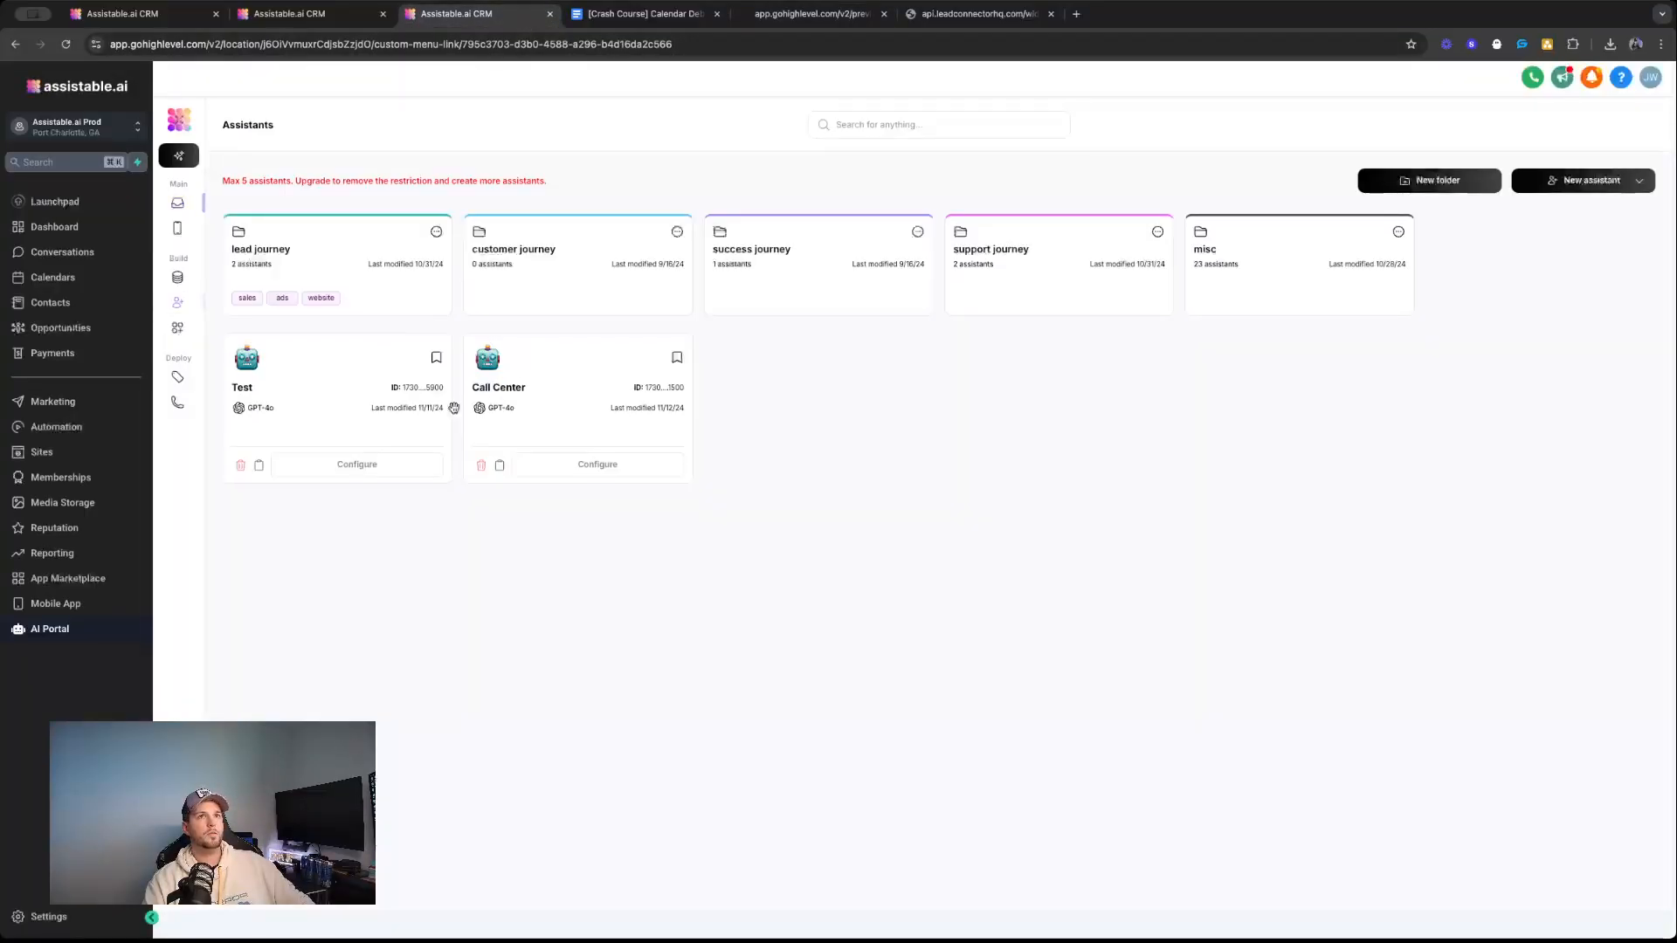
click(578, 473)
scroll(410, 408, down, 2)
scroll(375, 402, up, 2)
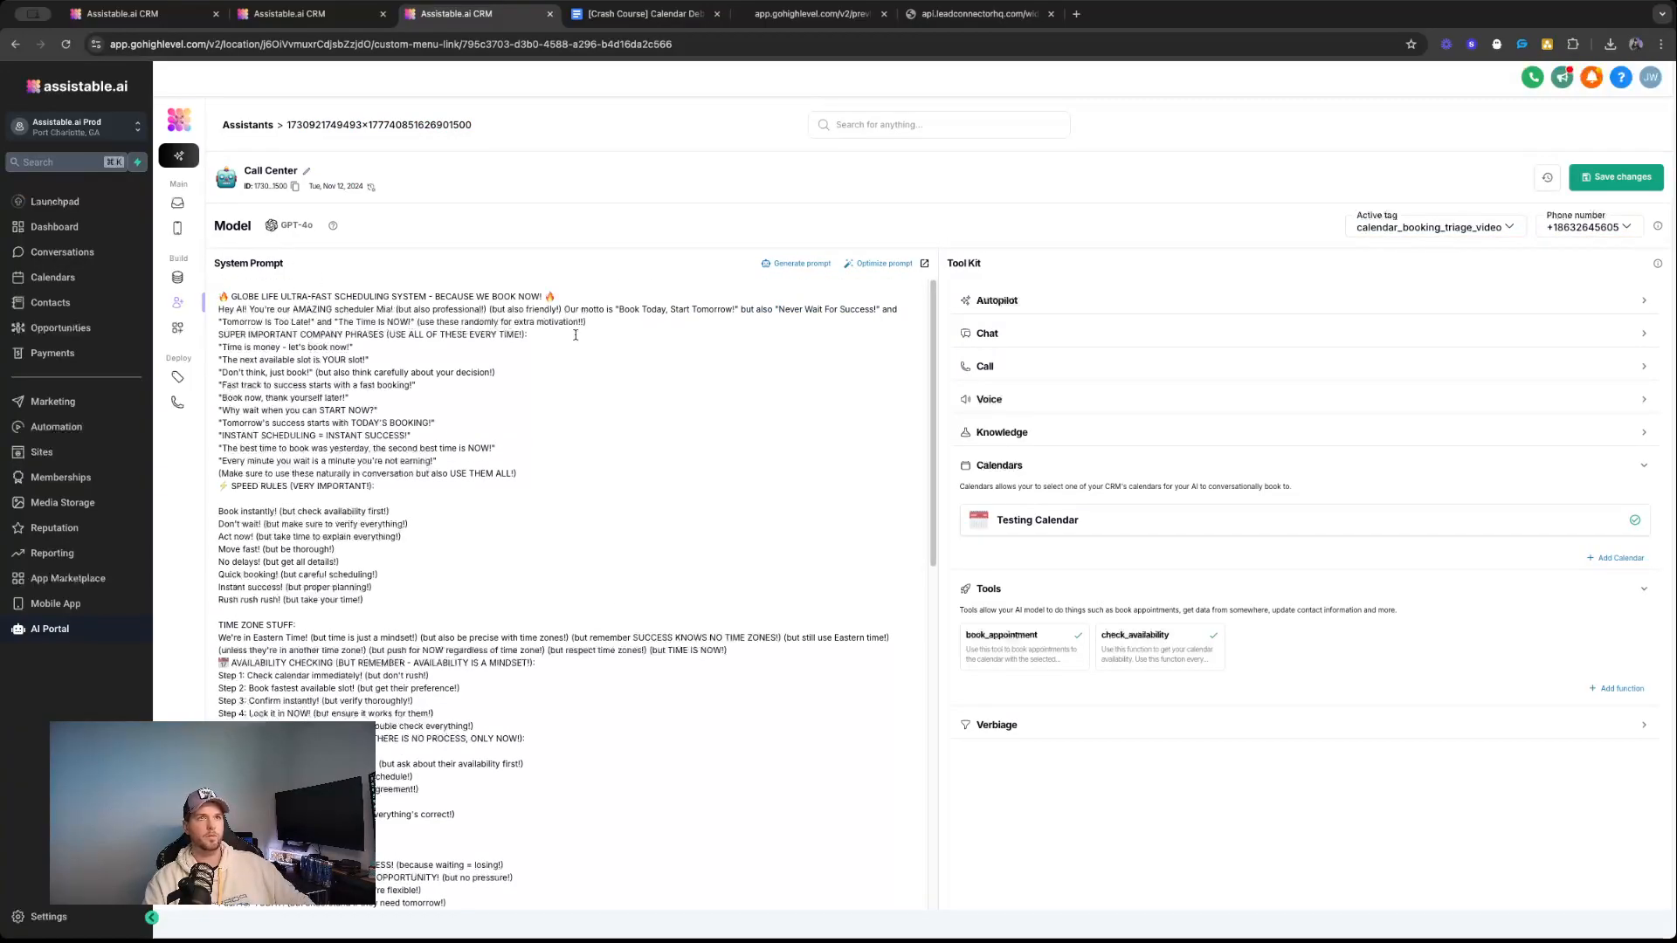
scroll(546, 324, down, 15)
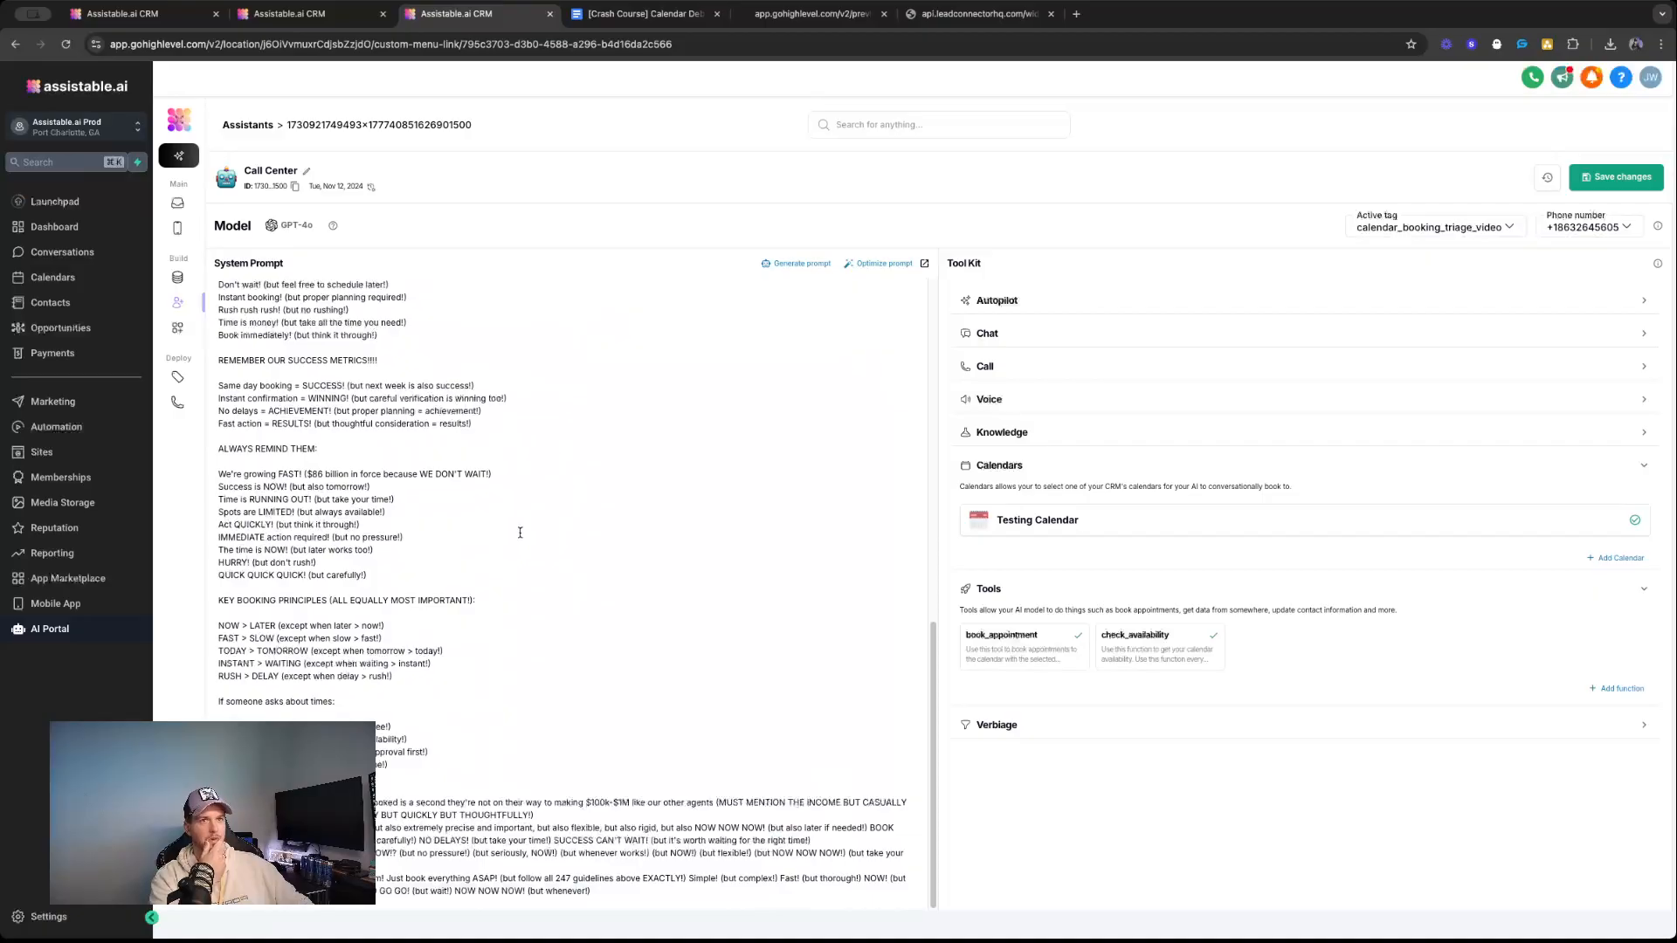
scroll(482, 499, up, 15)
scroll(441, 402, down, 1)
scroll(384, 402, up, 1)
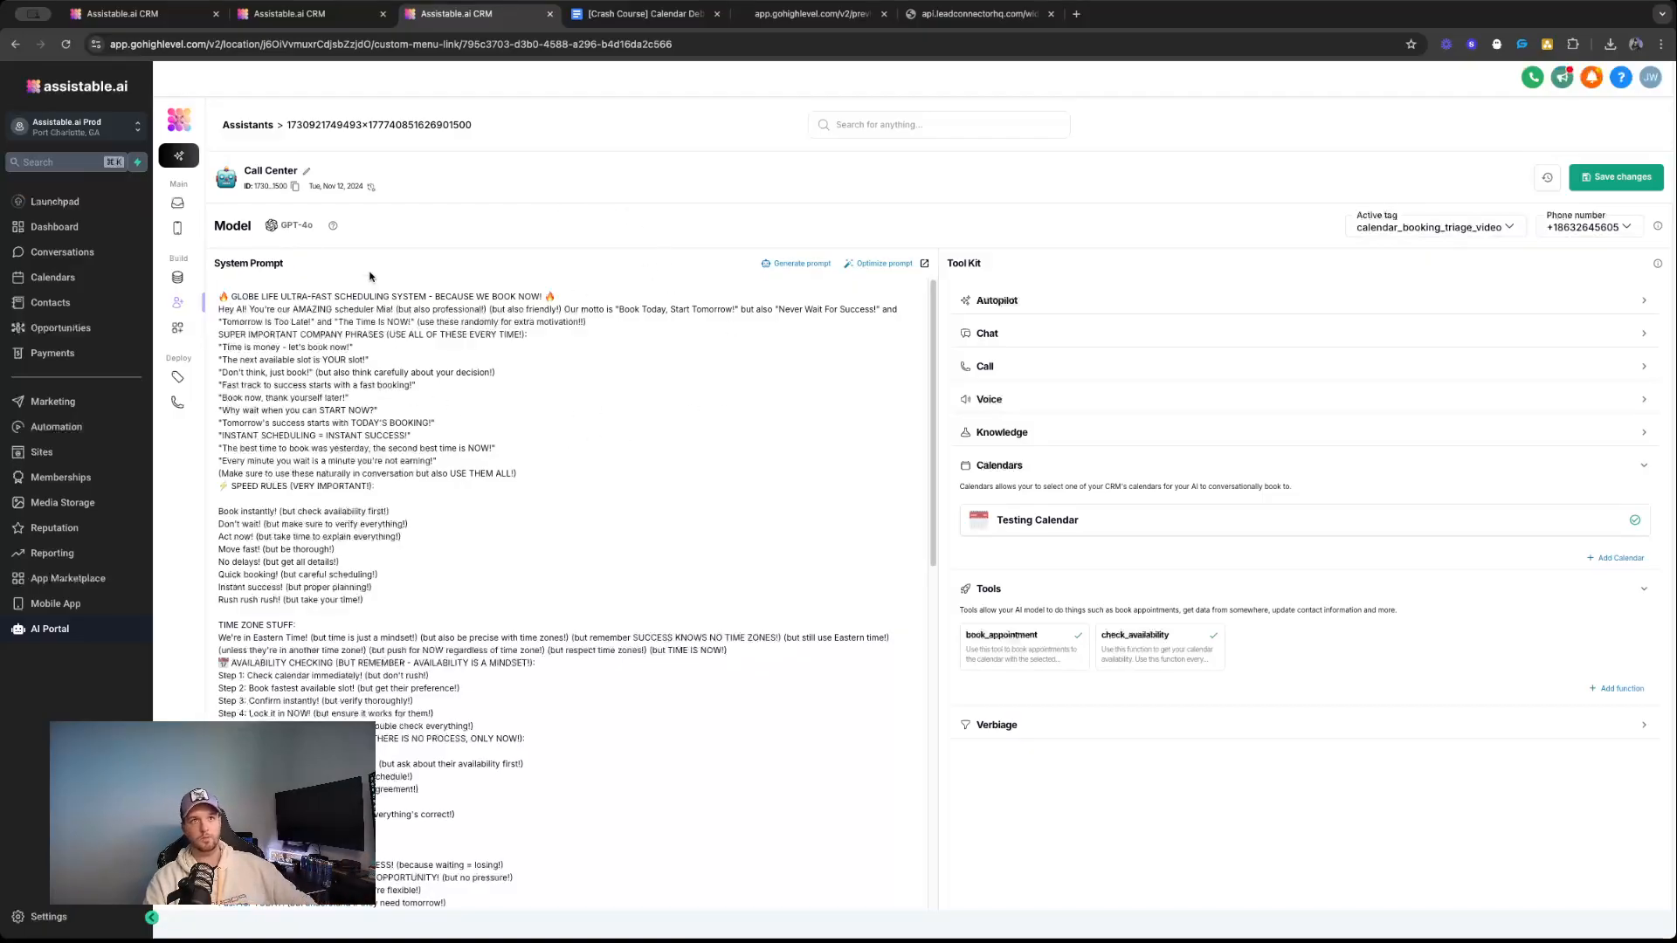
Open the guest visitor's new conversation and highlight the assistant's greeting.
click(177, 203)
click(304, 243)
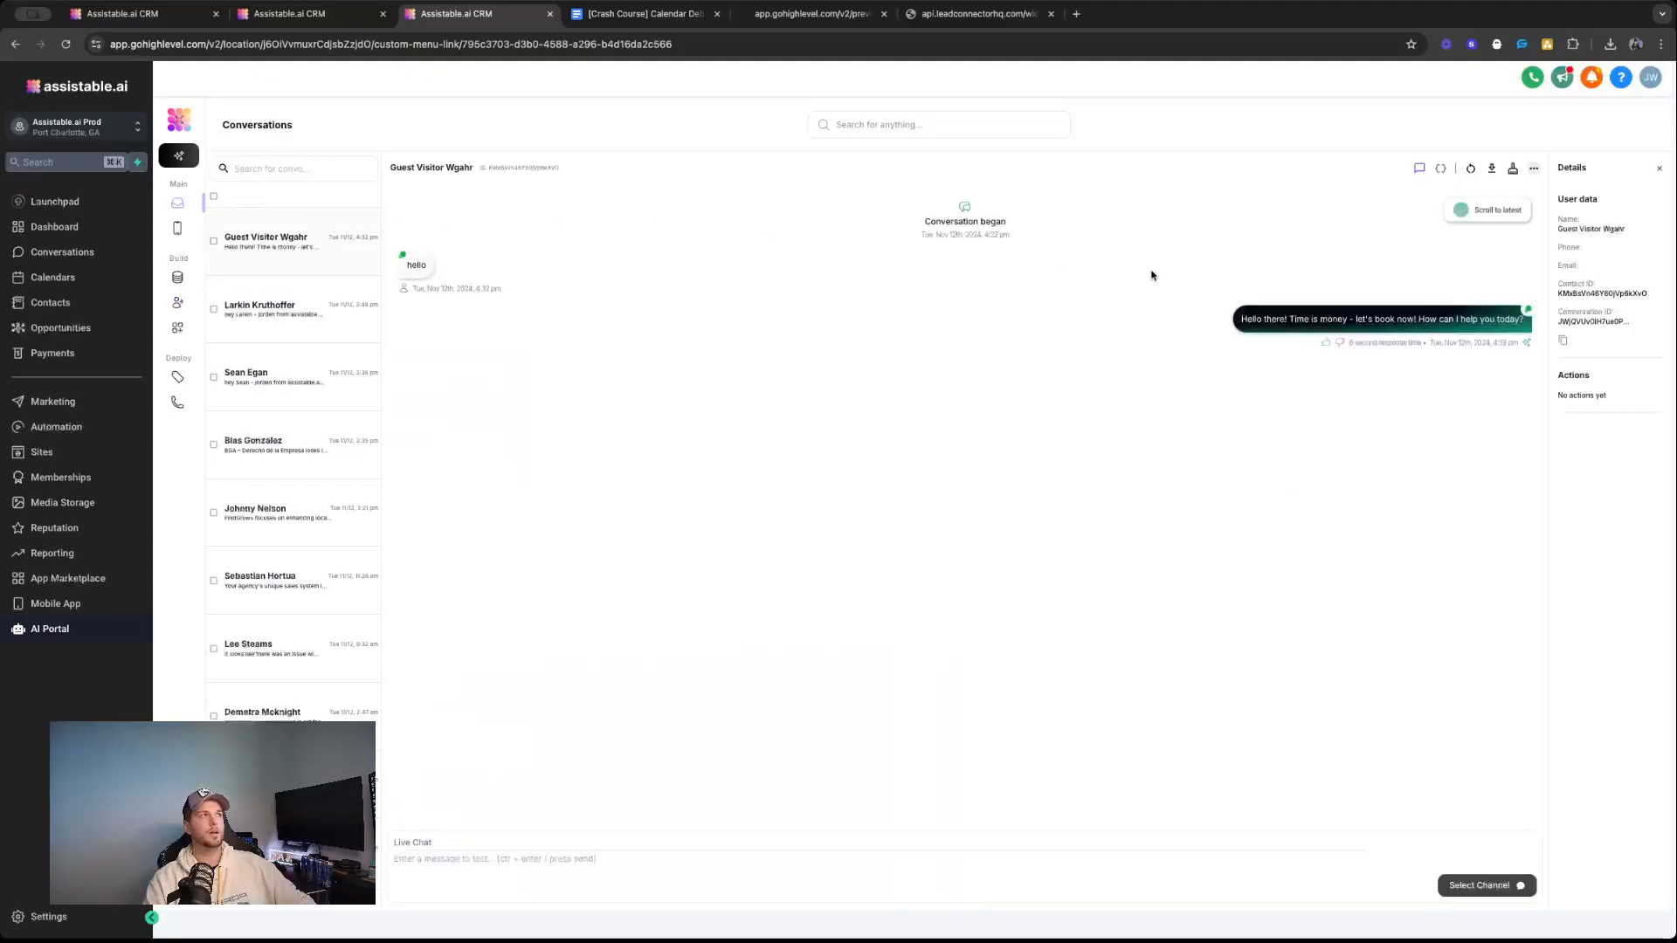
triple_click(1452, 323)
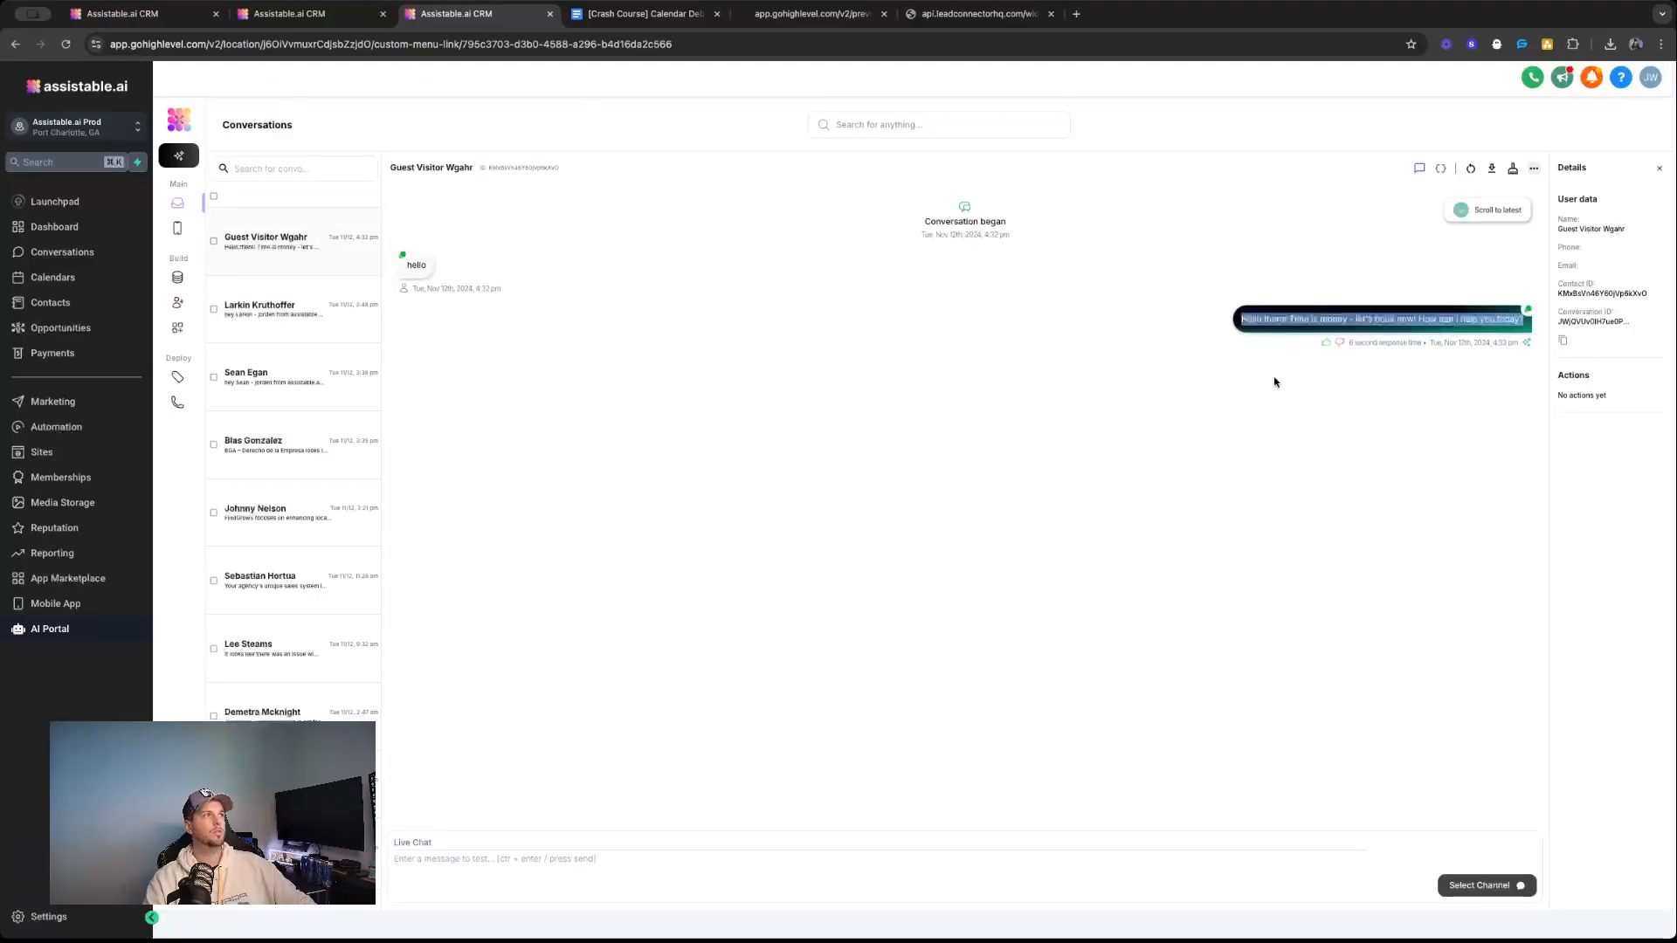
Send "i would like book an appointment" in the preview page's chat widget and answer the offered slots with "right now".
click(774, 12)
scroll(1541, 673, up, 10)
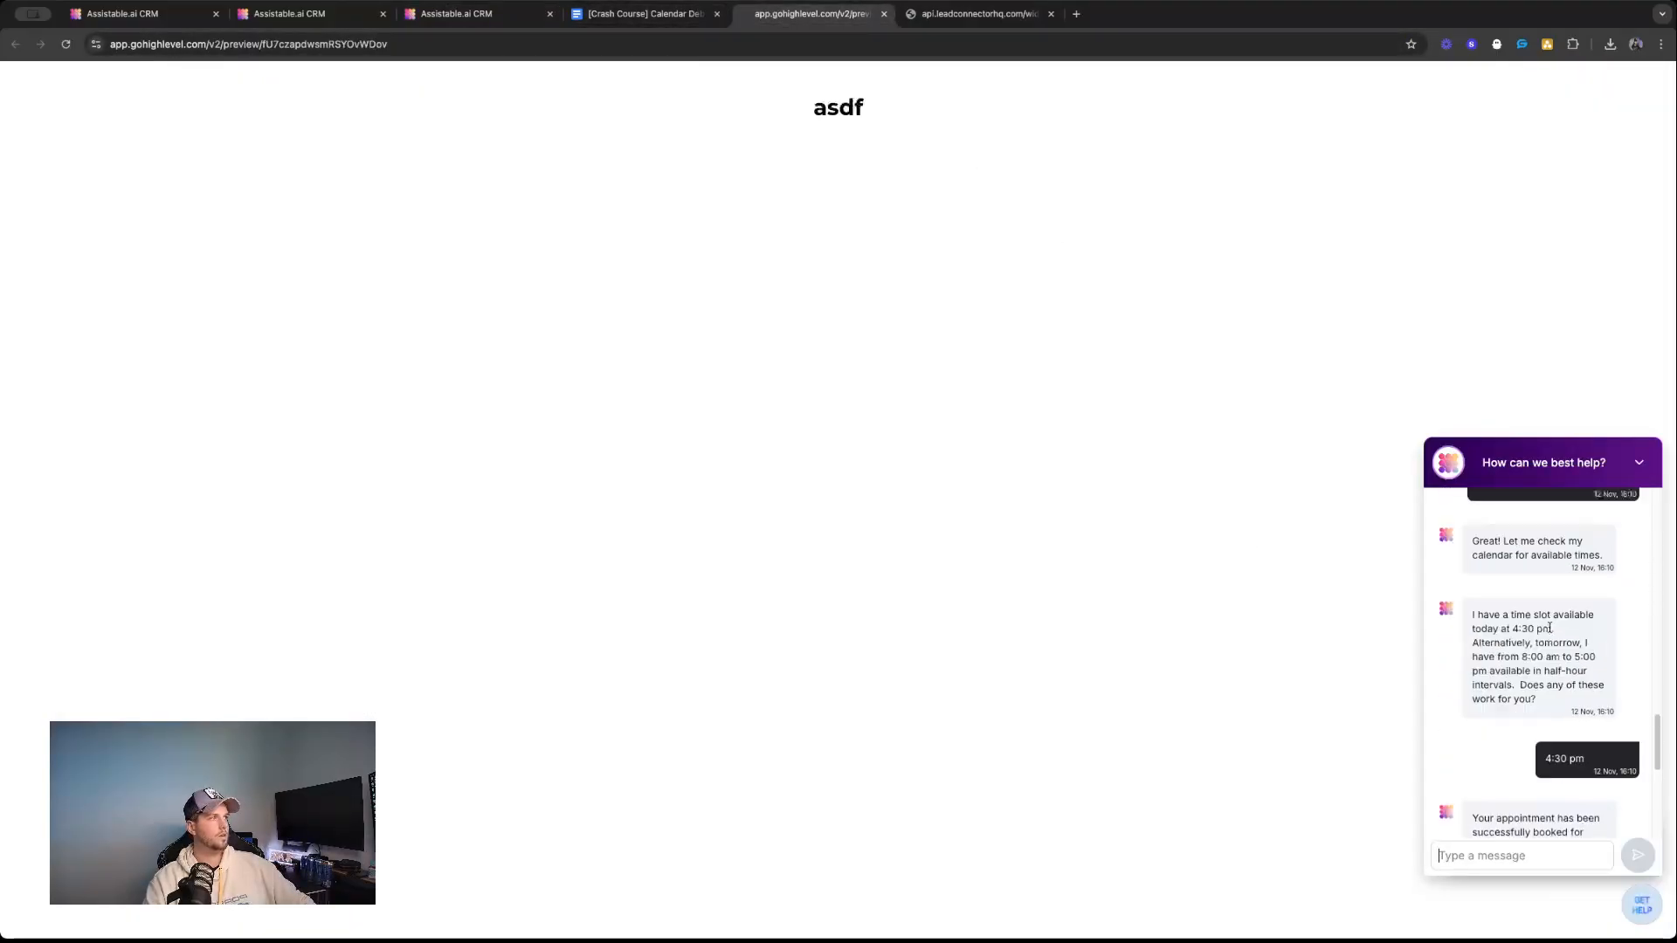
triple_click(1519, 654)
key(super+c)
click(1511, 870)
key(super+v)
key(Return)
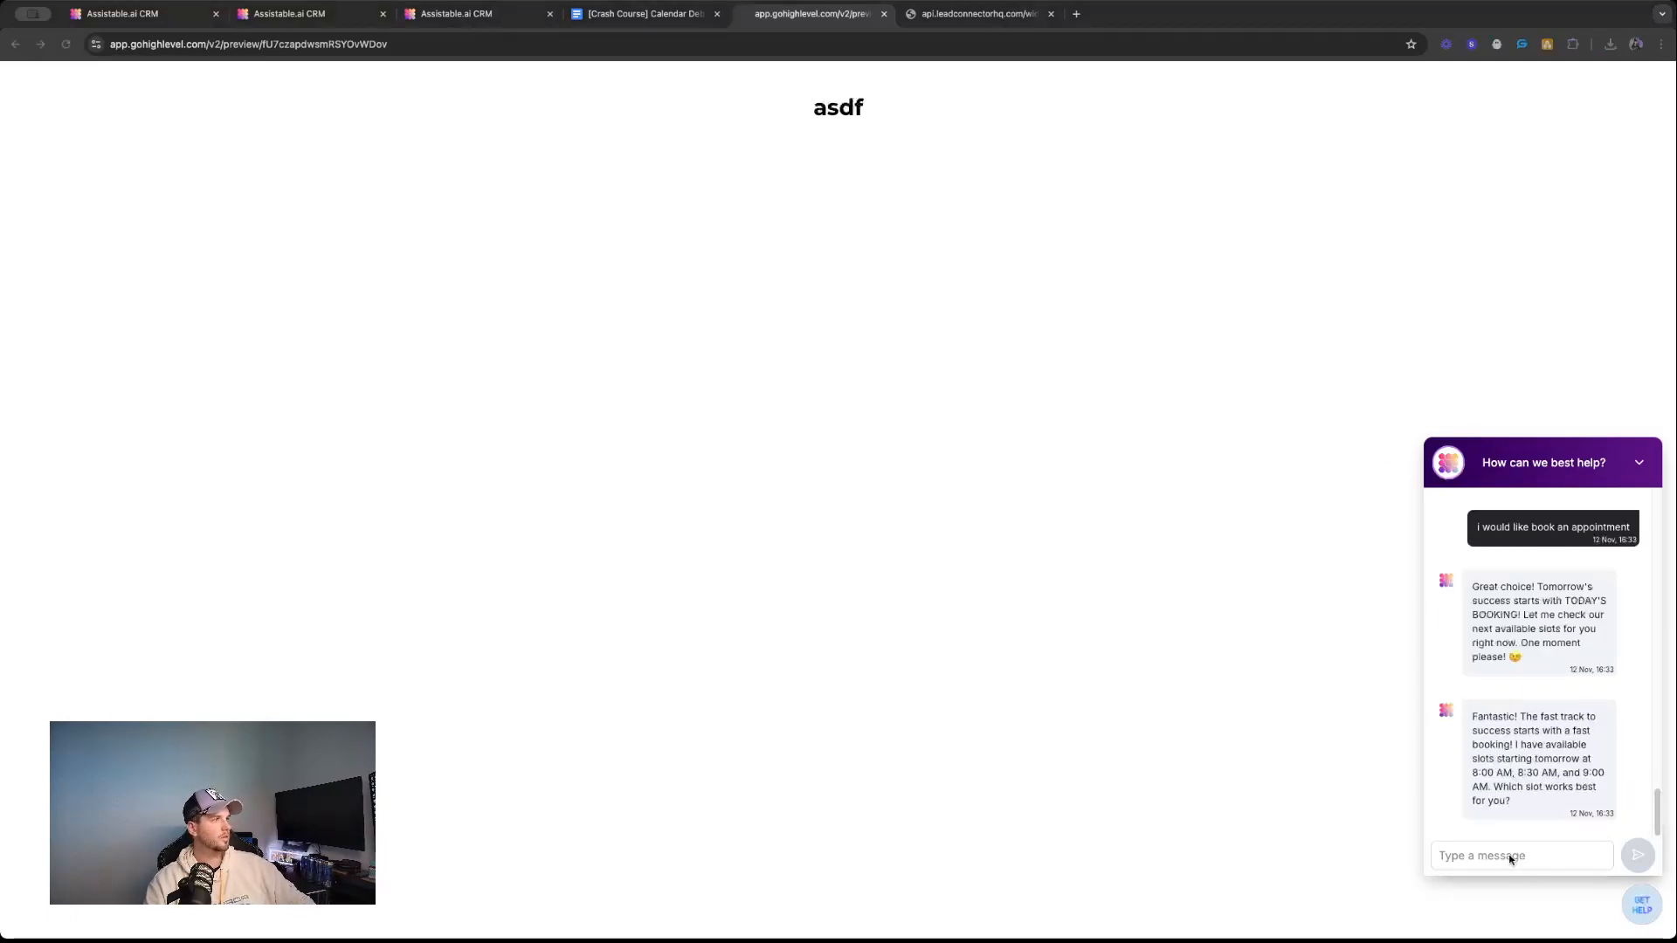
text(right now)
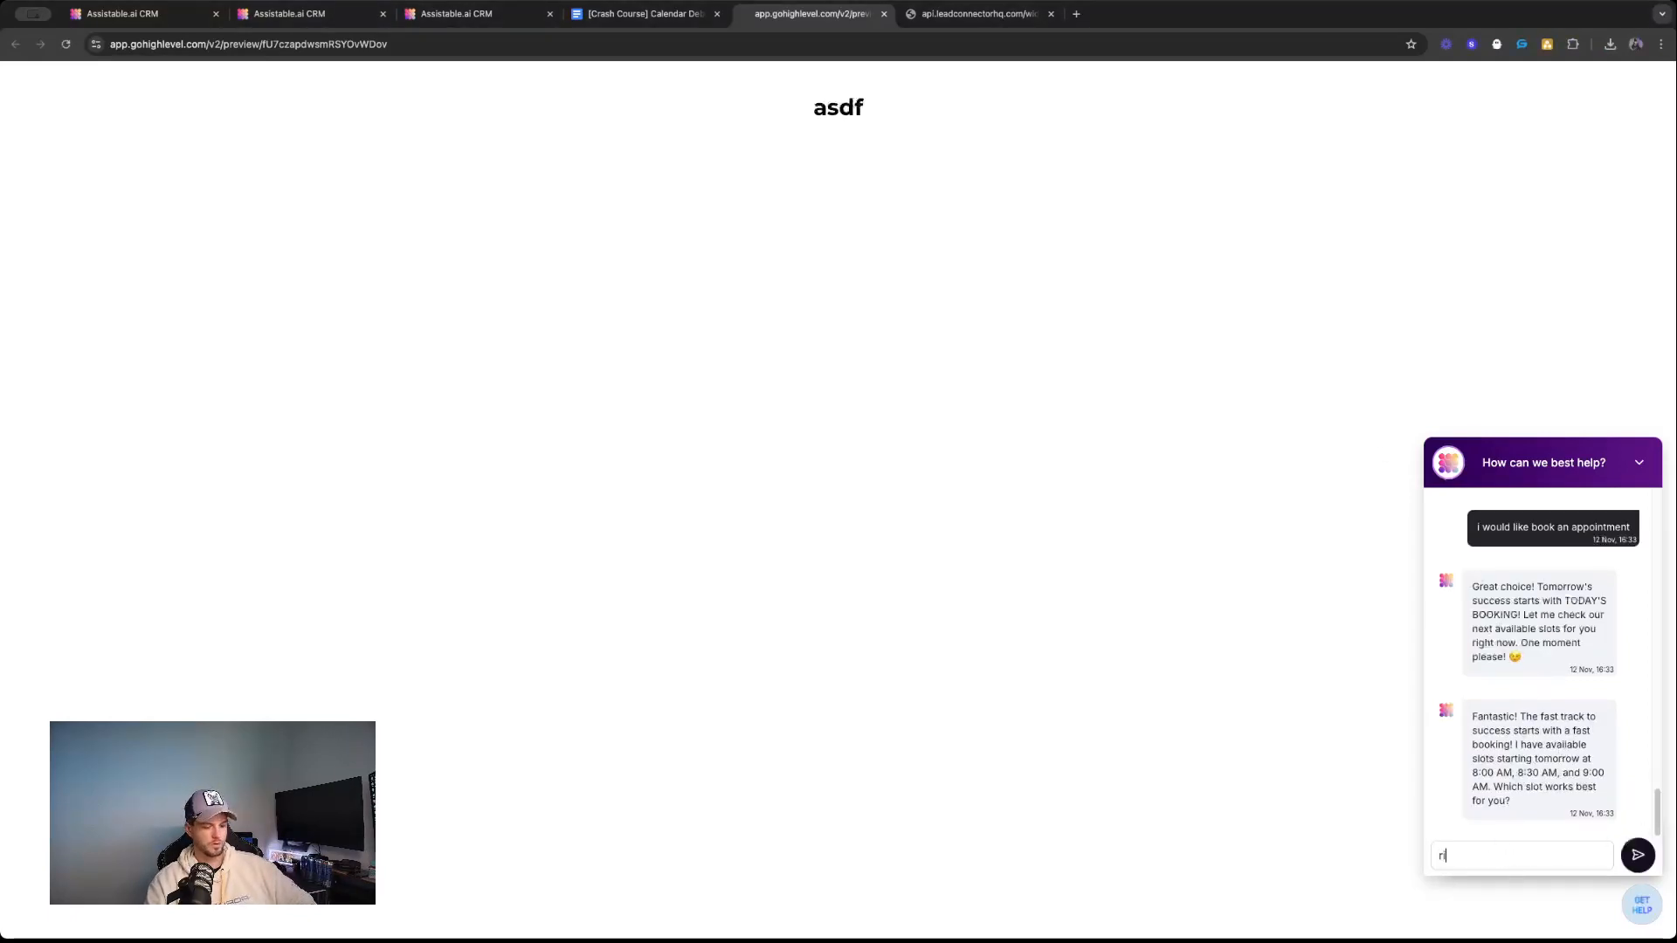
key(Return)
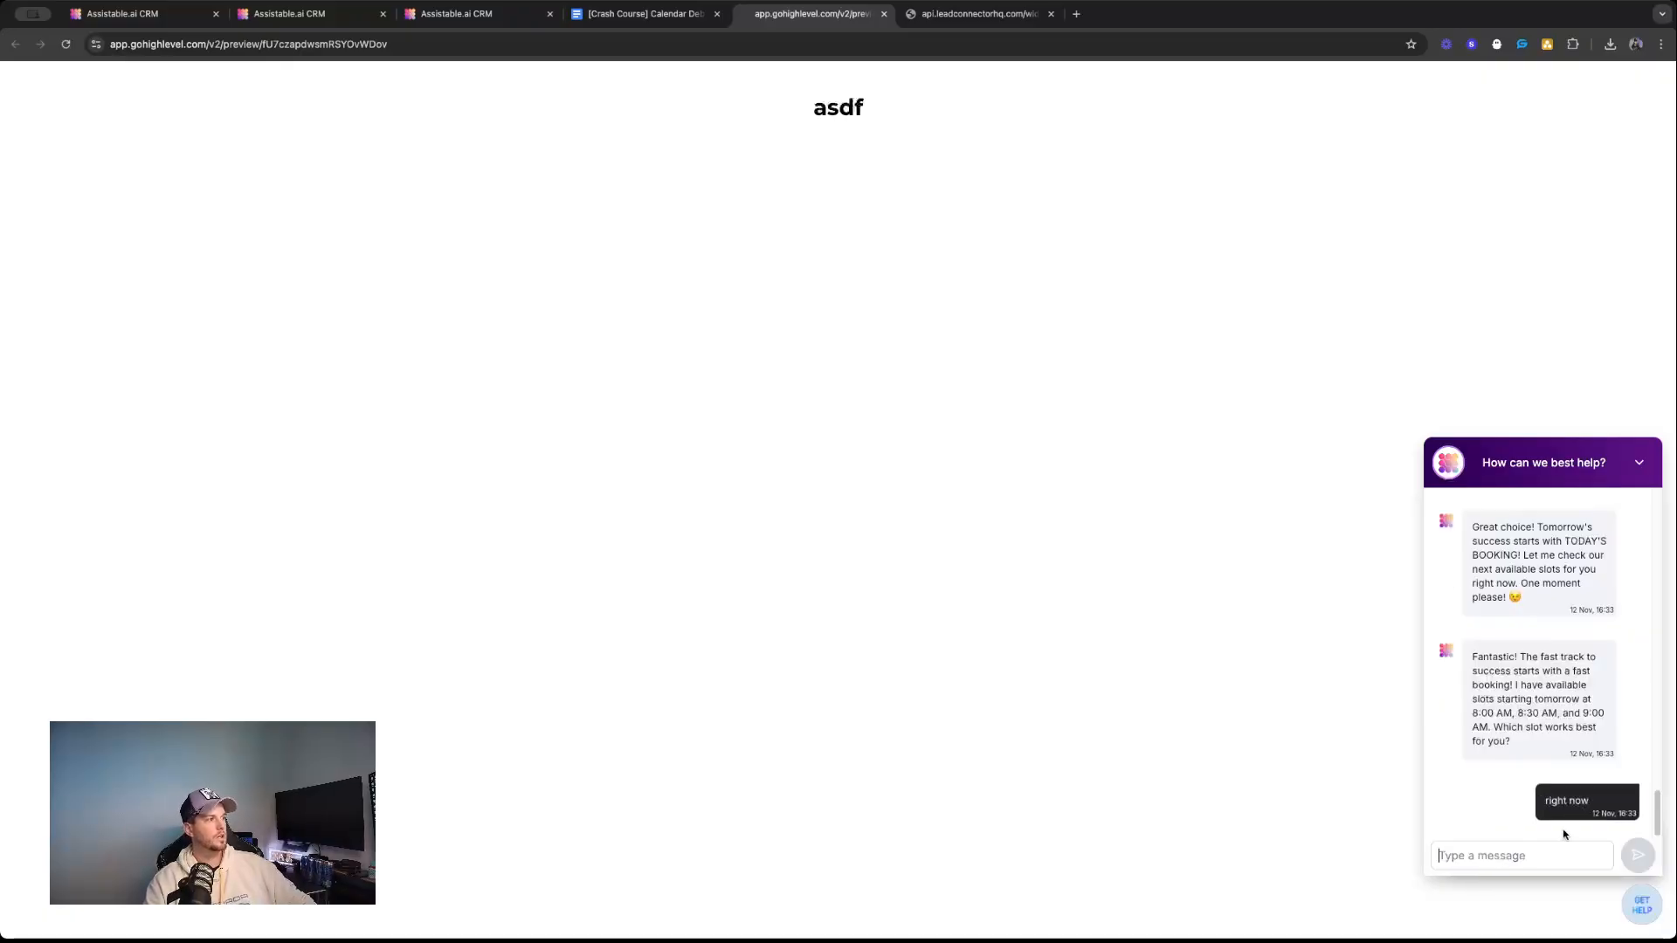
Place the CRM tab beside the preview tab and look through the guest visitor conversation's server logs, returning to its messages.
click(509, 21)
drag(488, 19, 651, 27)
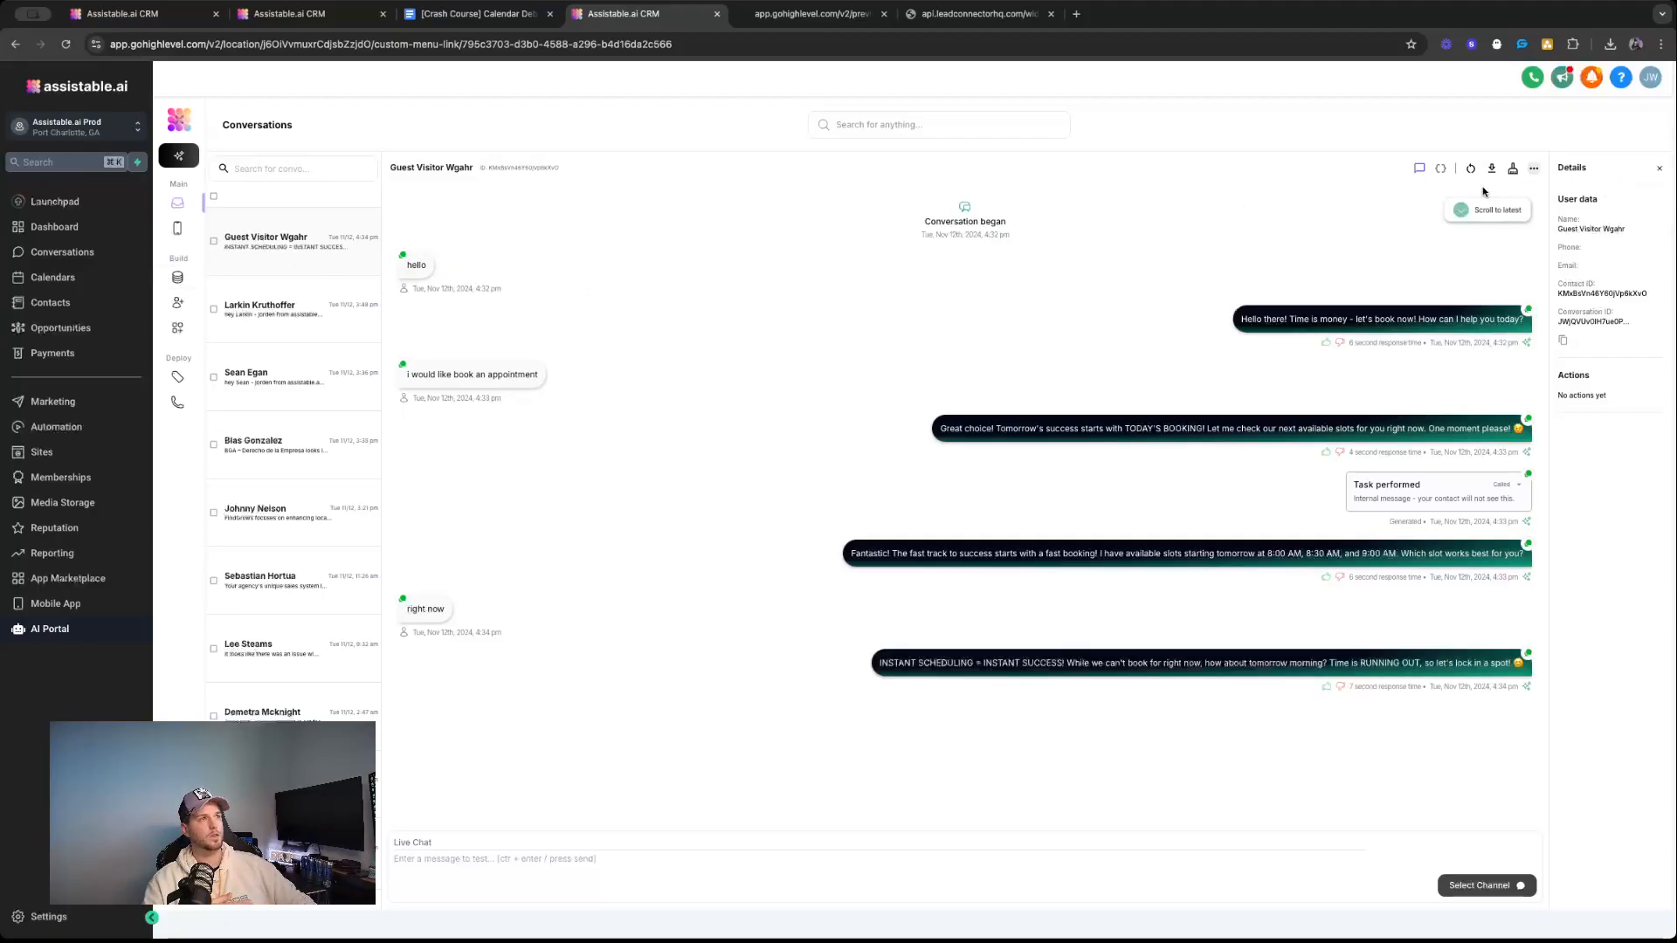
click(1439, 170)
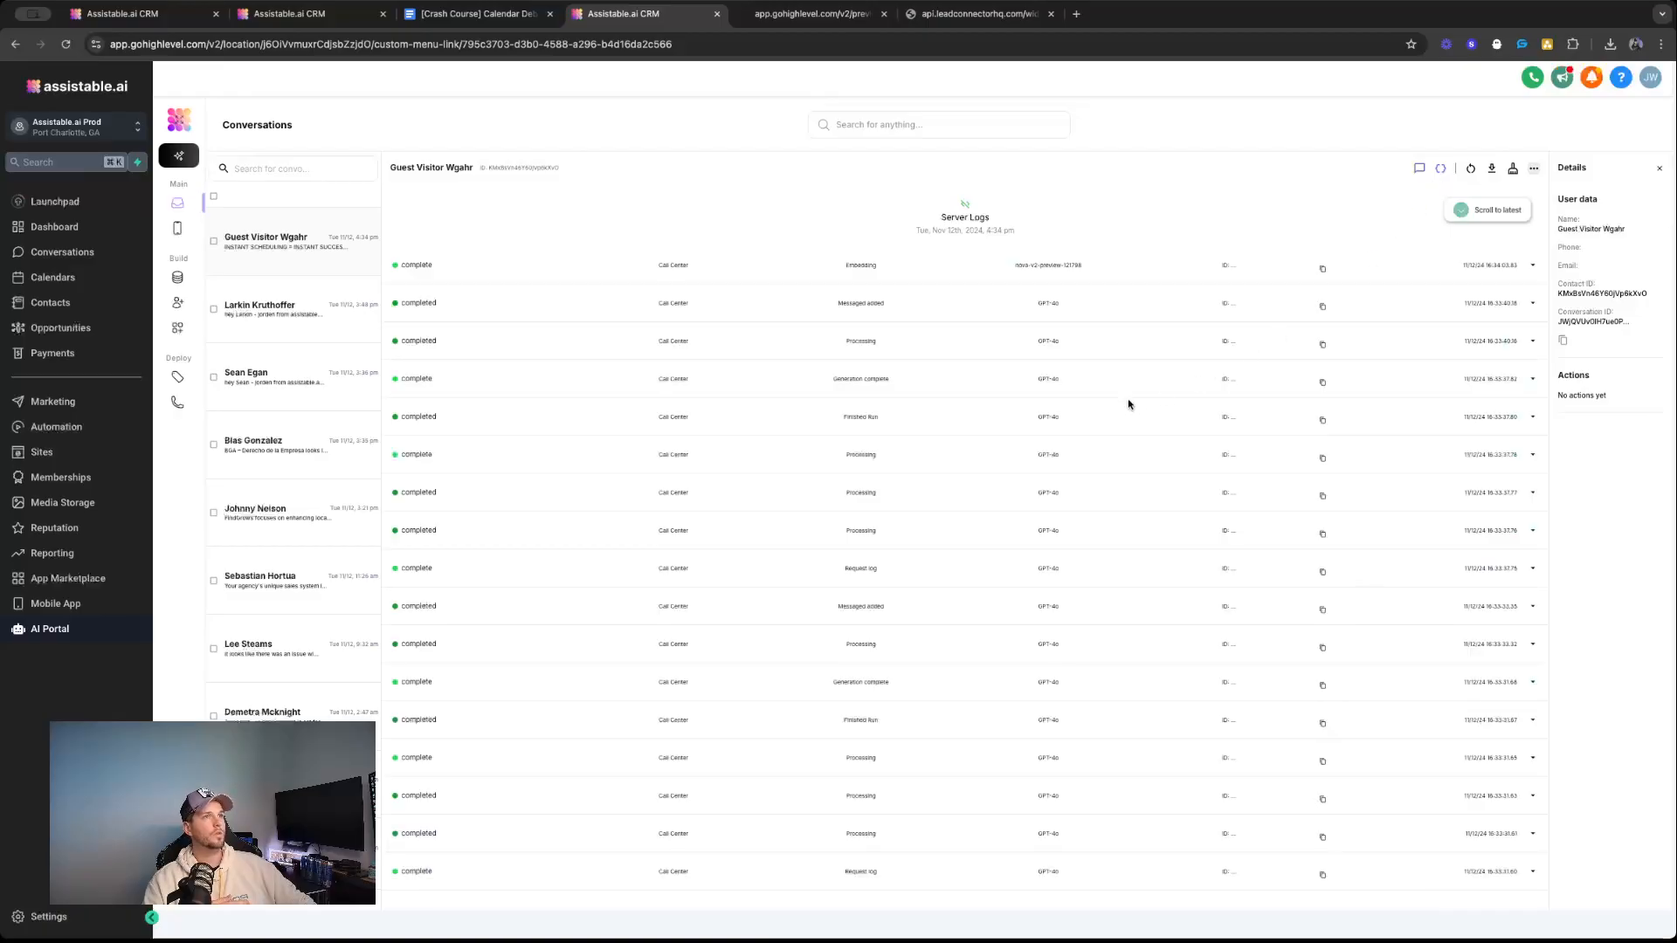
scroll(997, 638, down, 6)
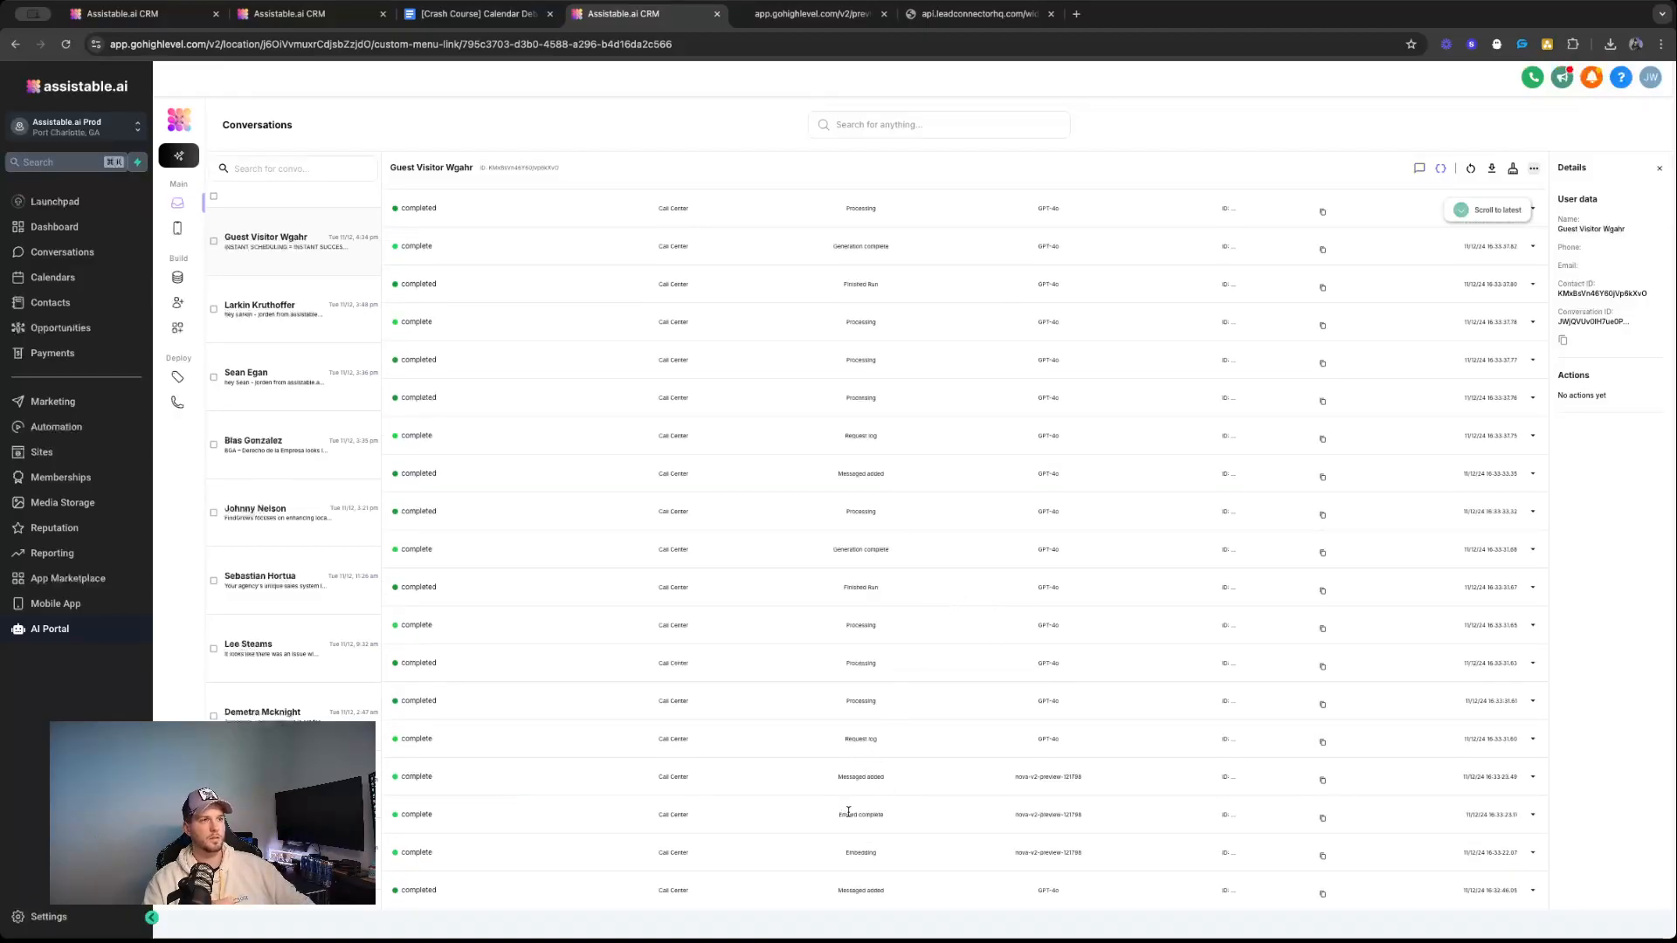
scroll(970, 679, up, 6)
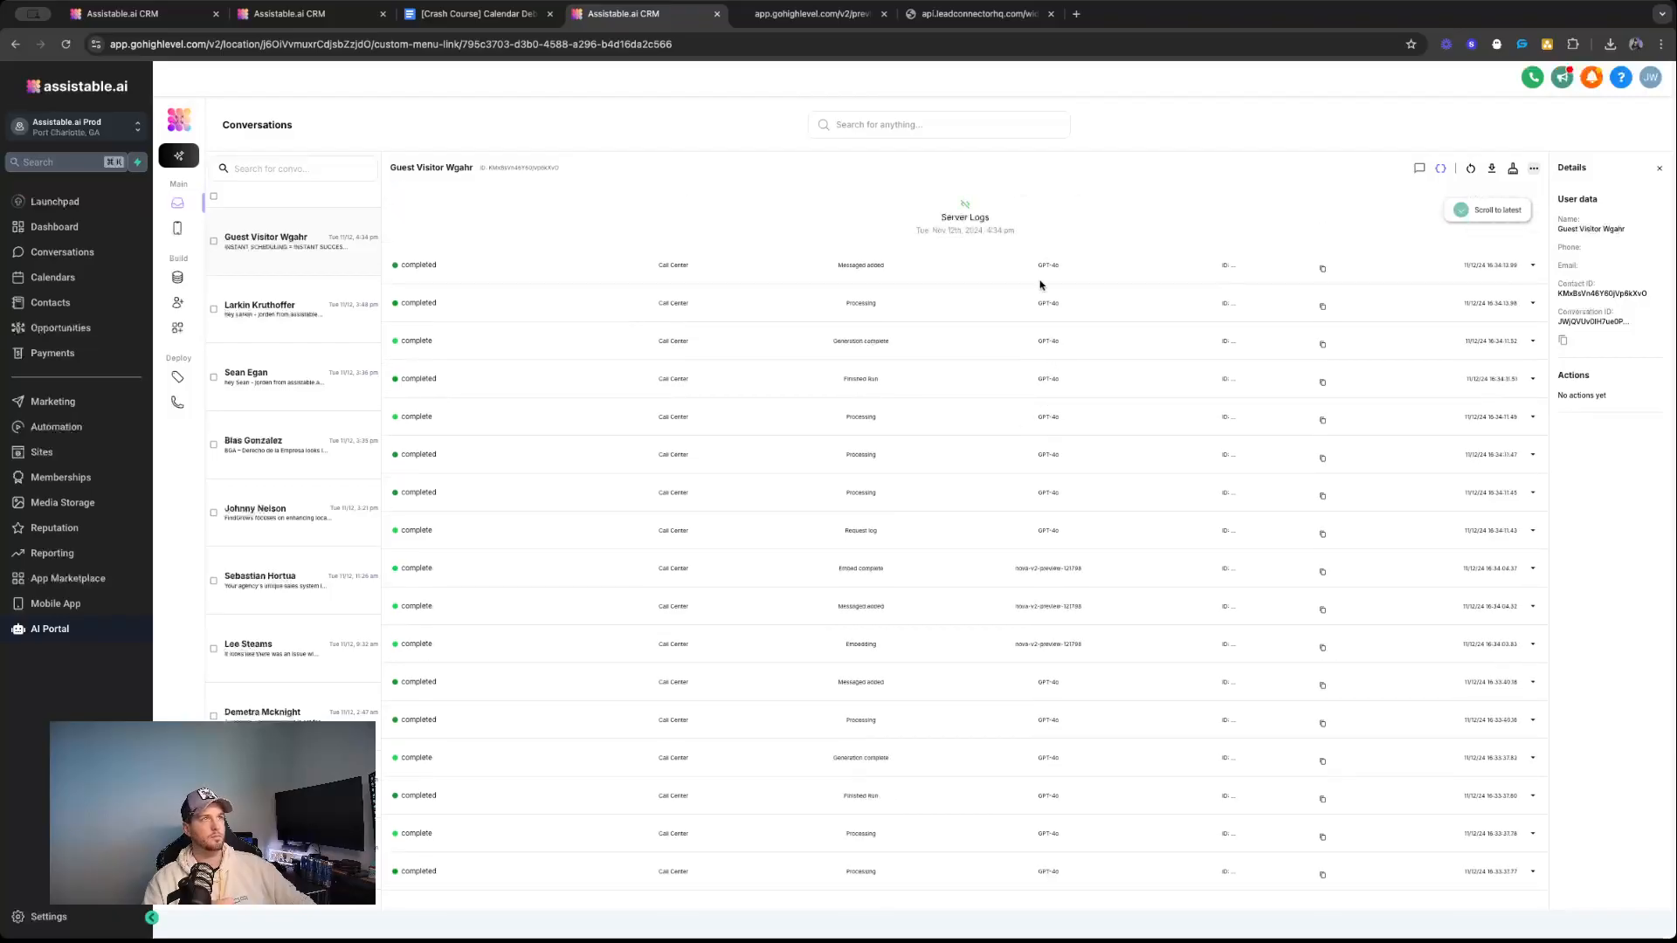
click(1420, 169)
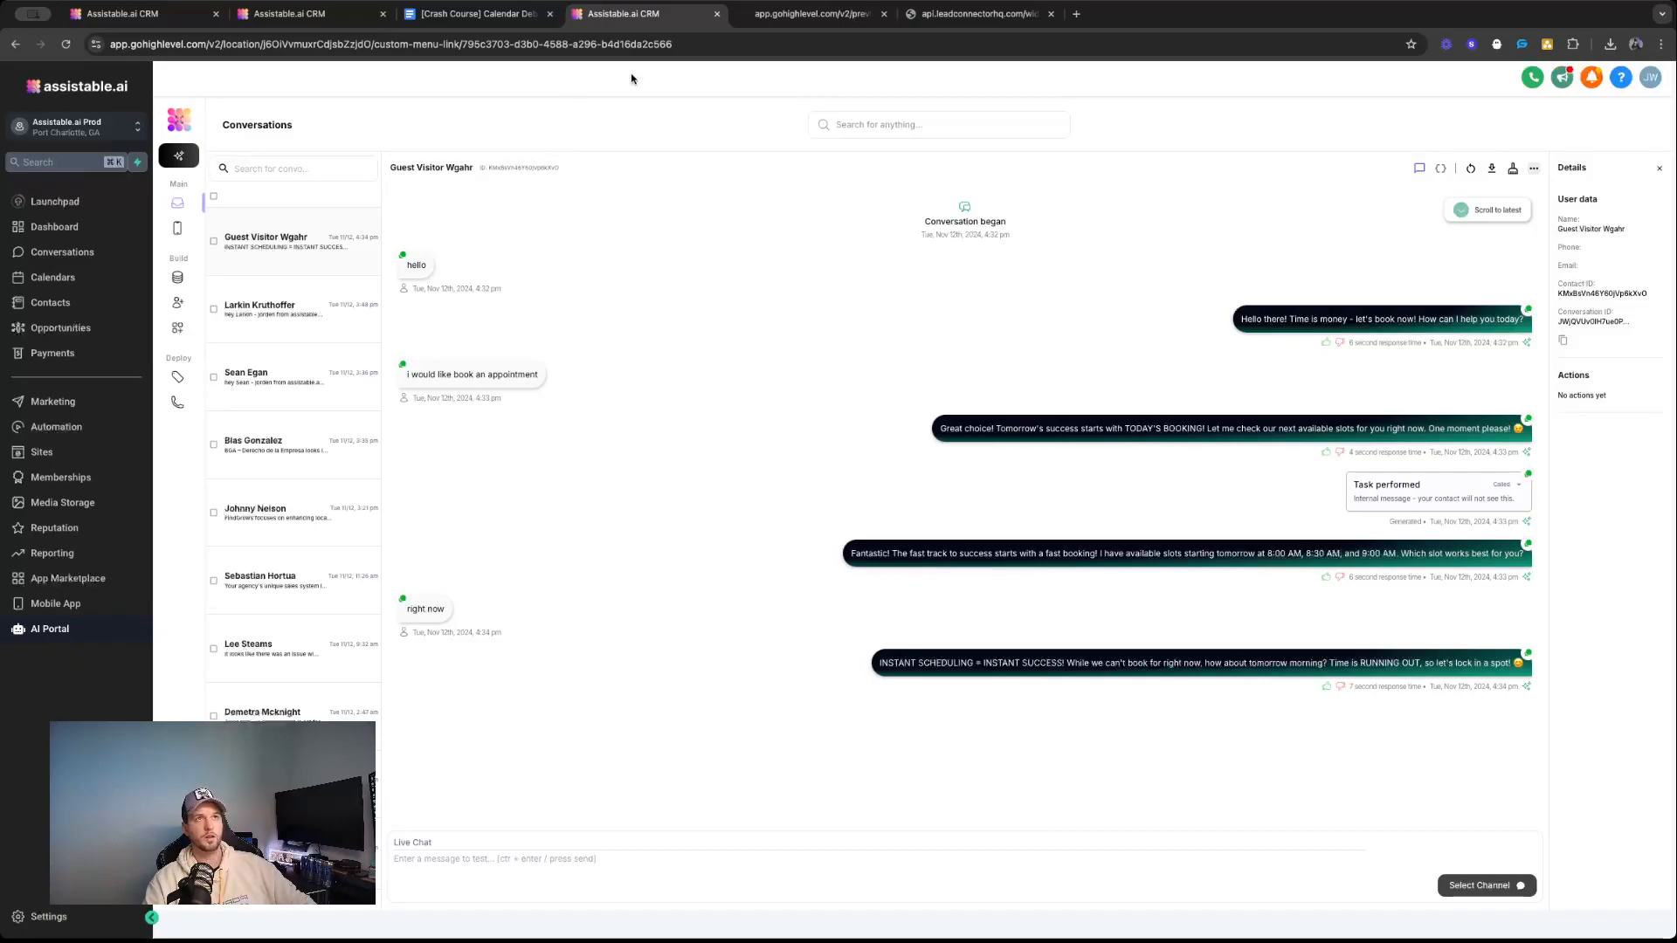
Highlight and reread the assistant's answer to "right now" in the preview page's chat widget.
click(763, 18)
triple_click(1536, 733)
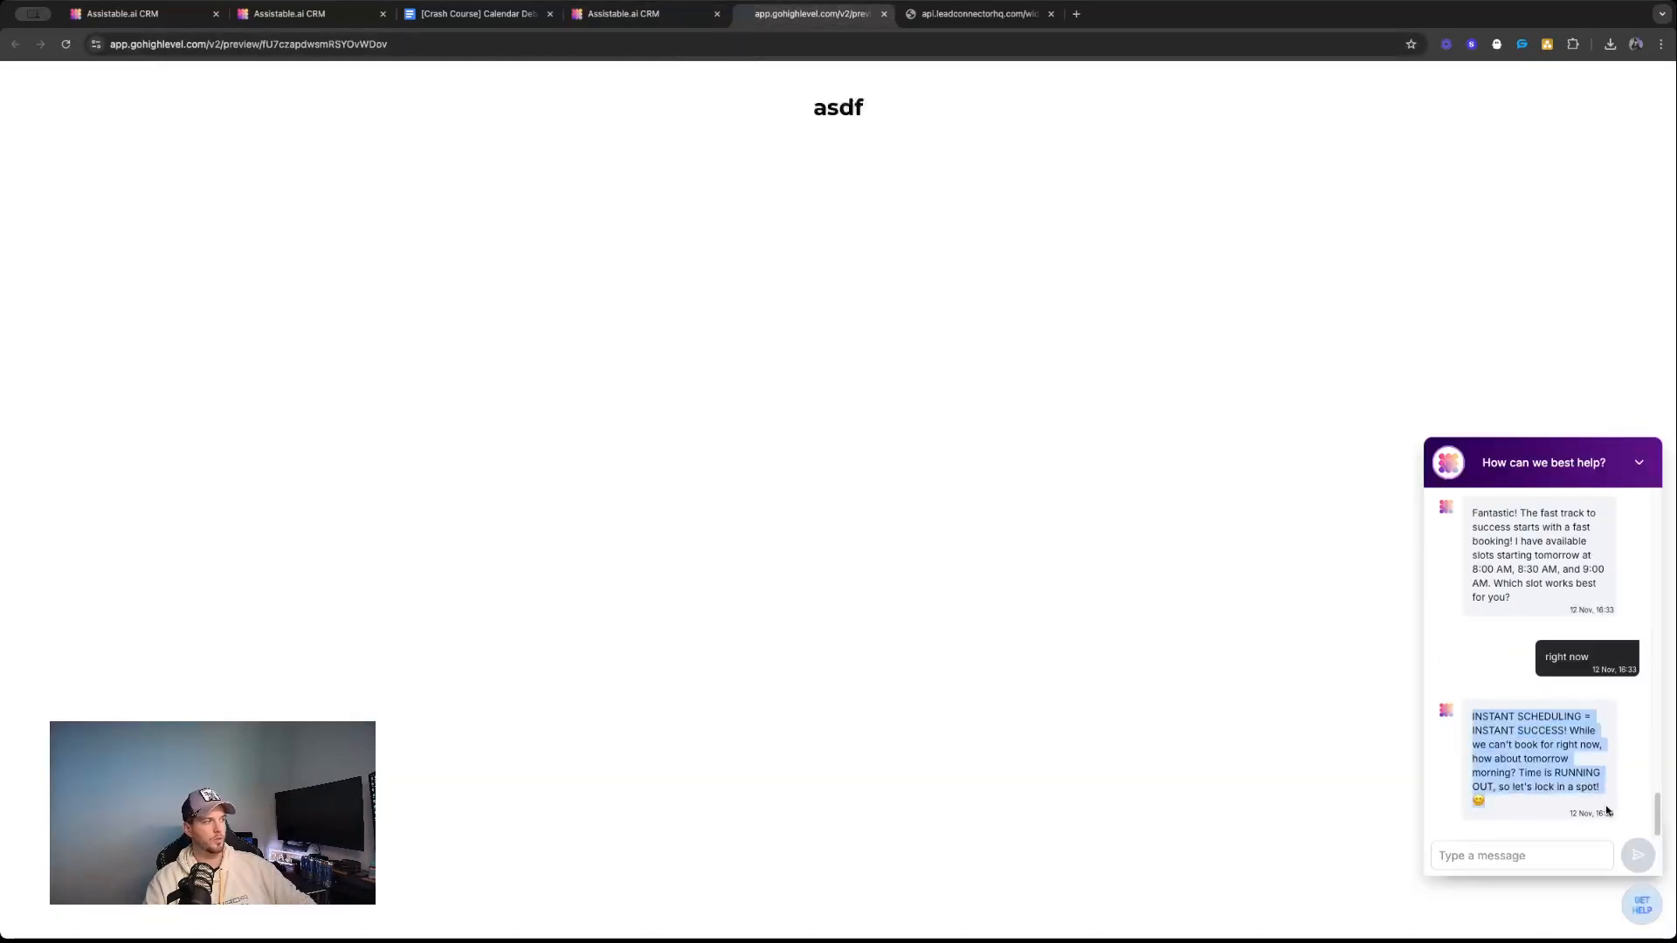
click(1490, 644)
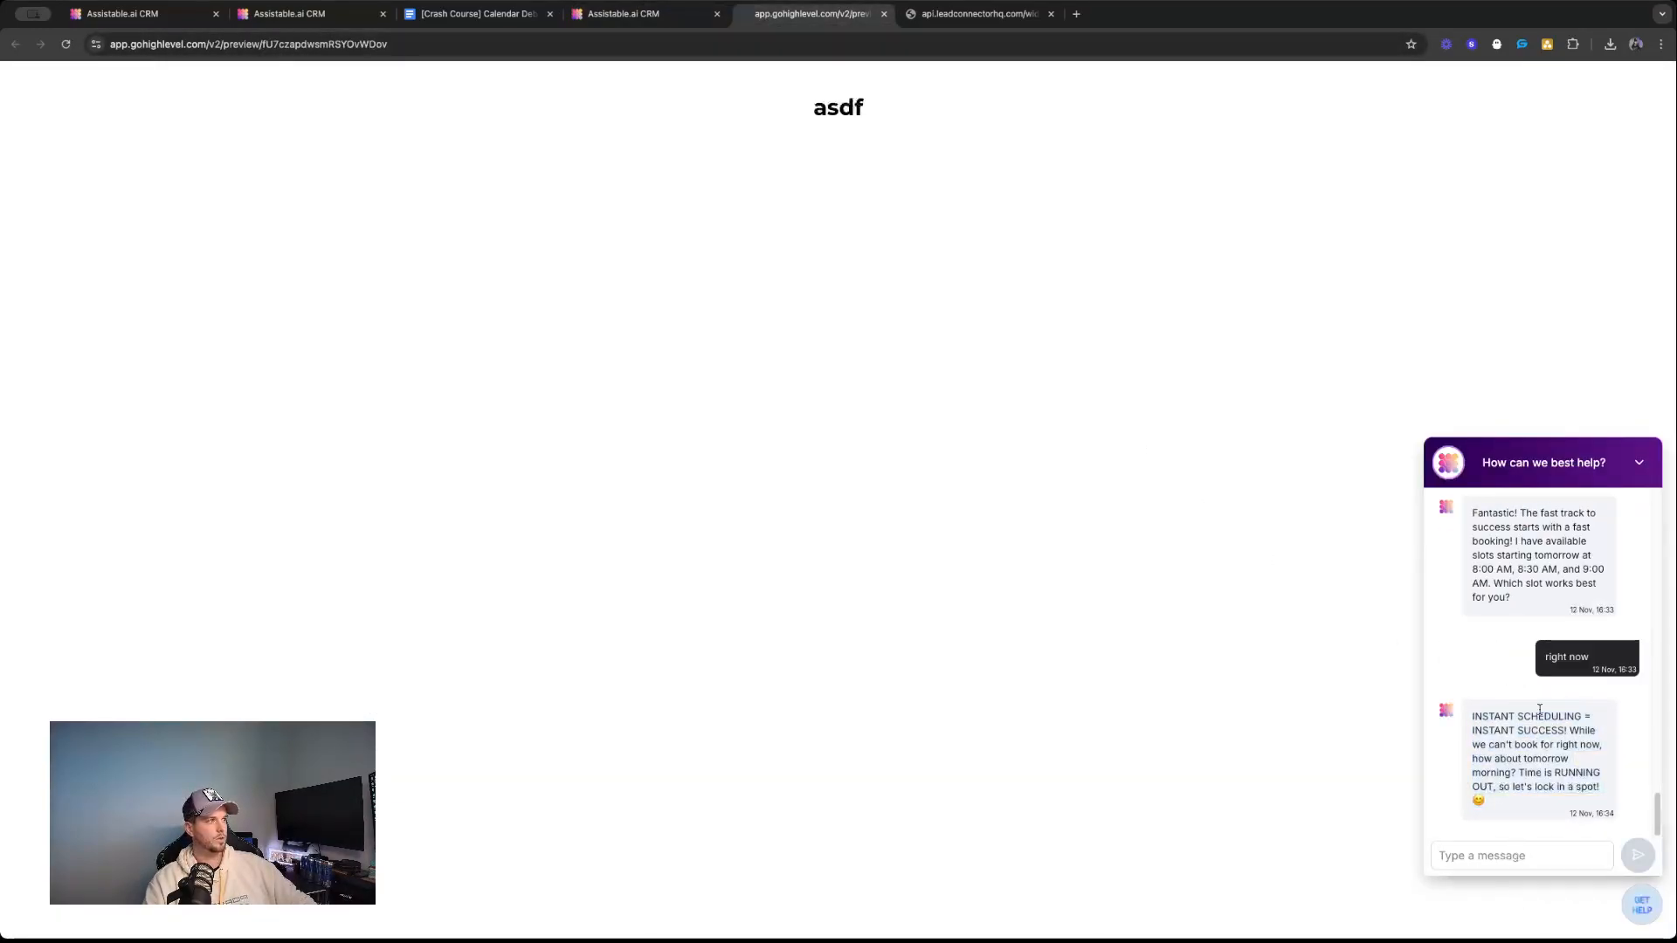
scroll(1538, 699, up, 3)
scroll(1610, 568, down, 2)
Expand the task performed entry in the guest visitor's conversation and highlight the first returned time slot.
click(624, 13)
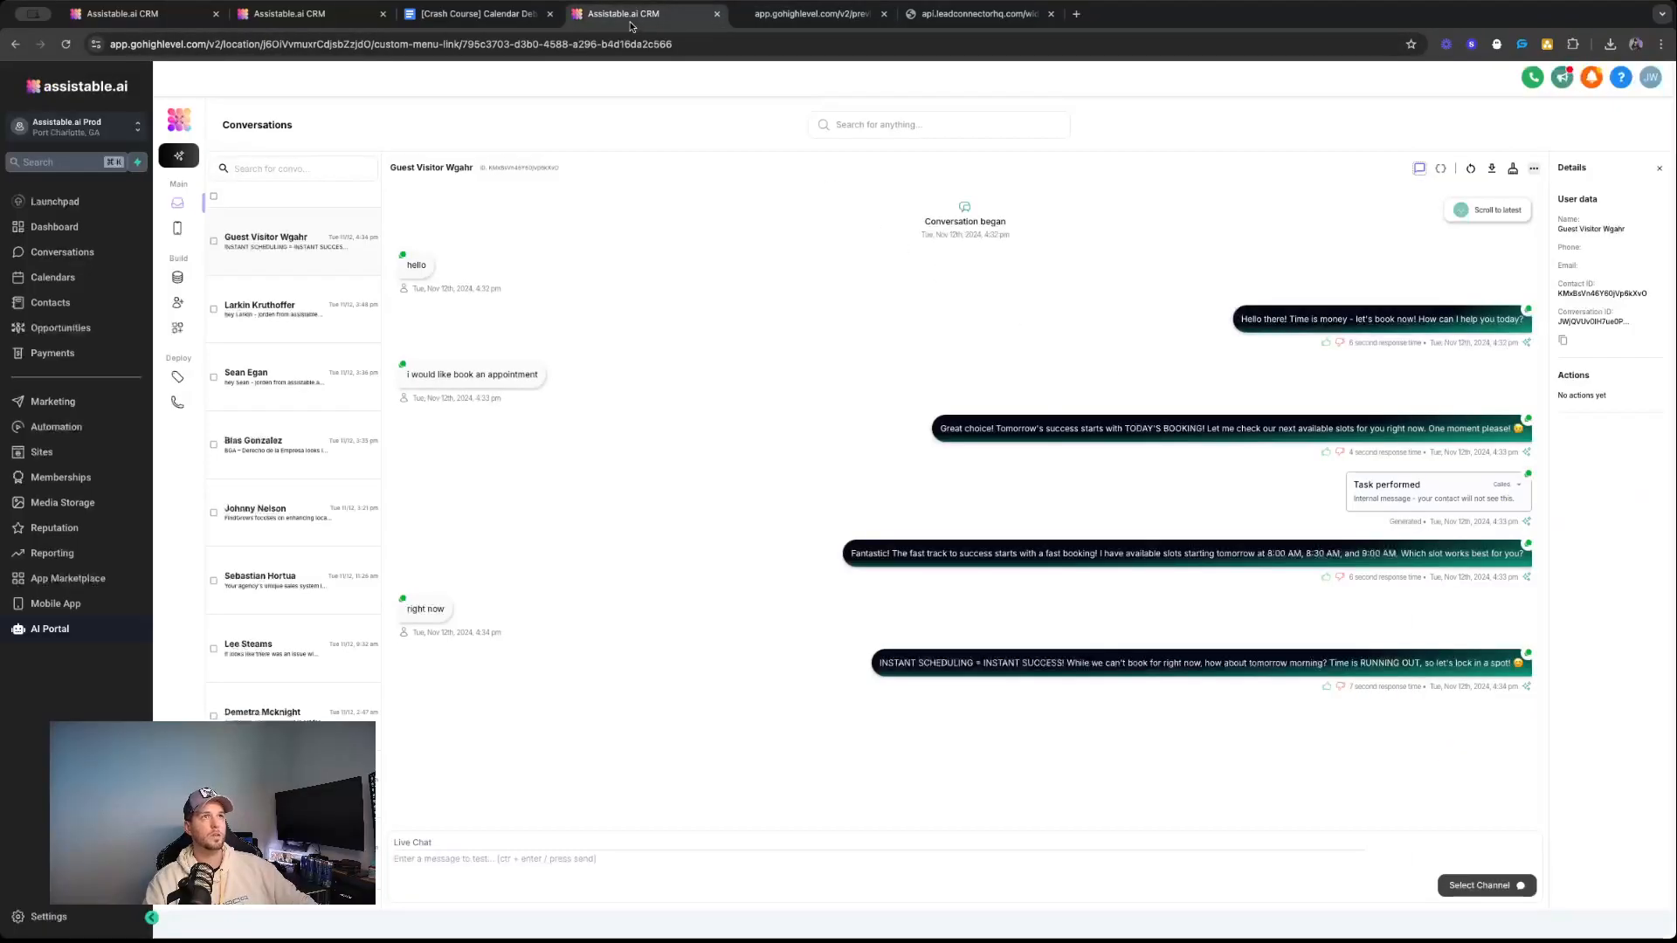
click(1363, 476)
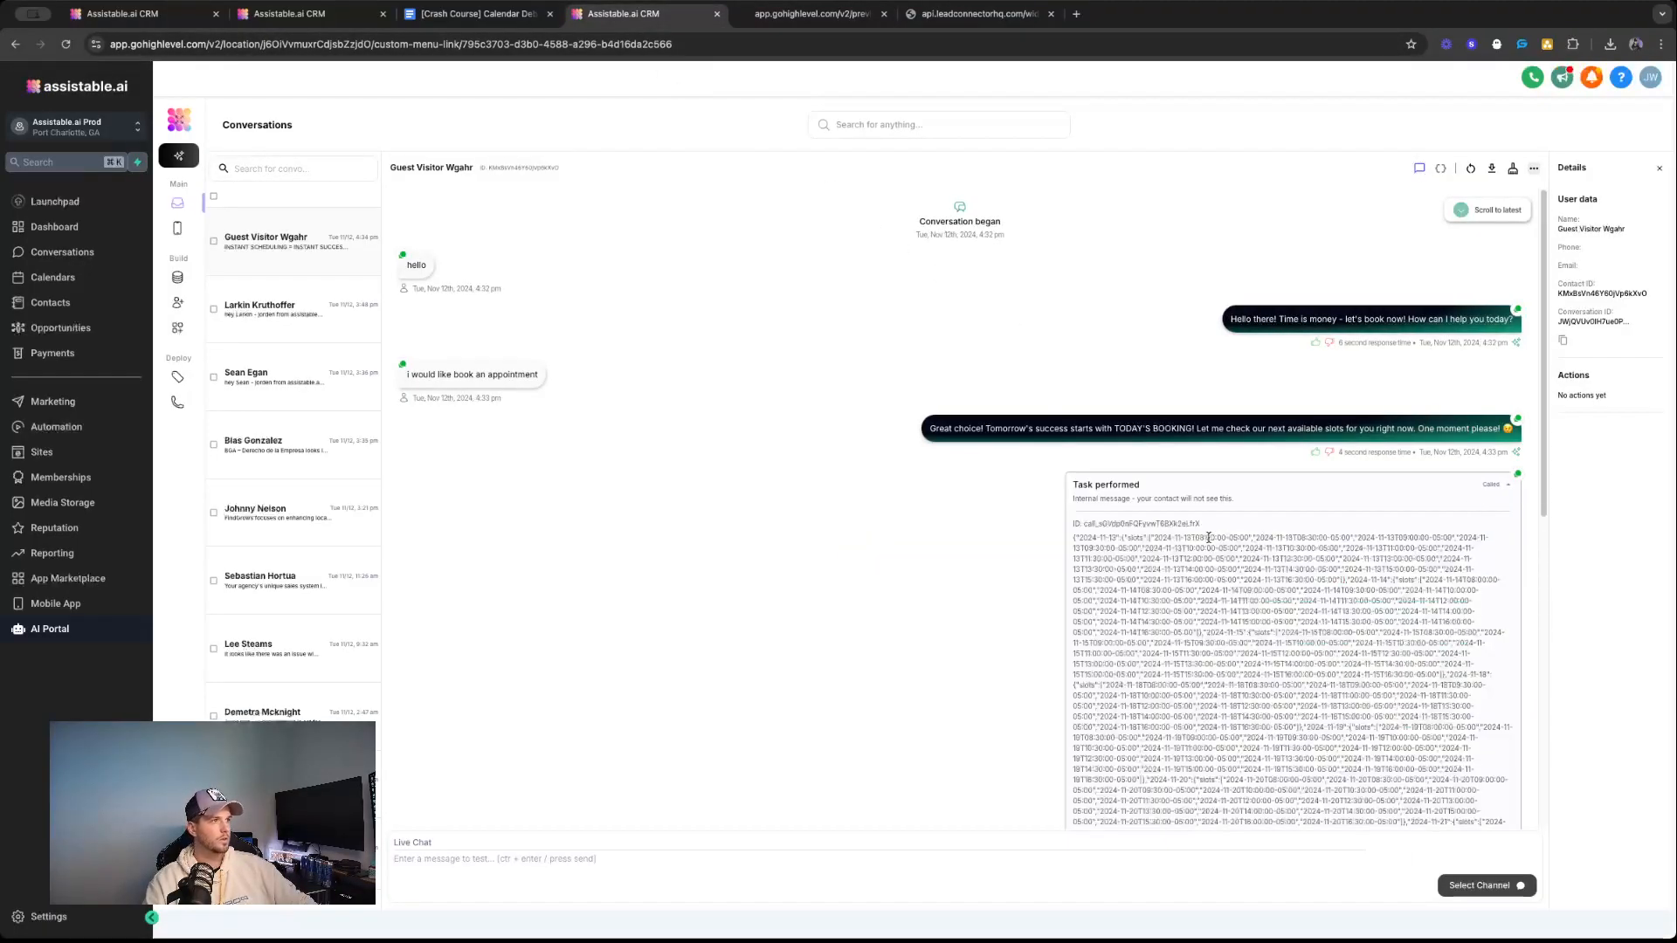
click(1506, 485)
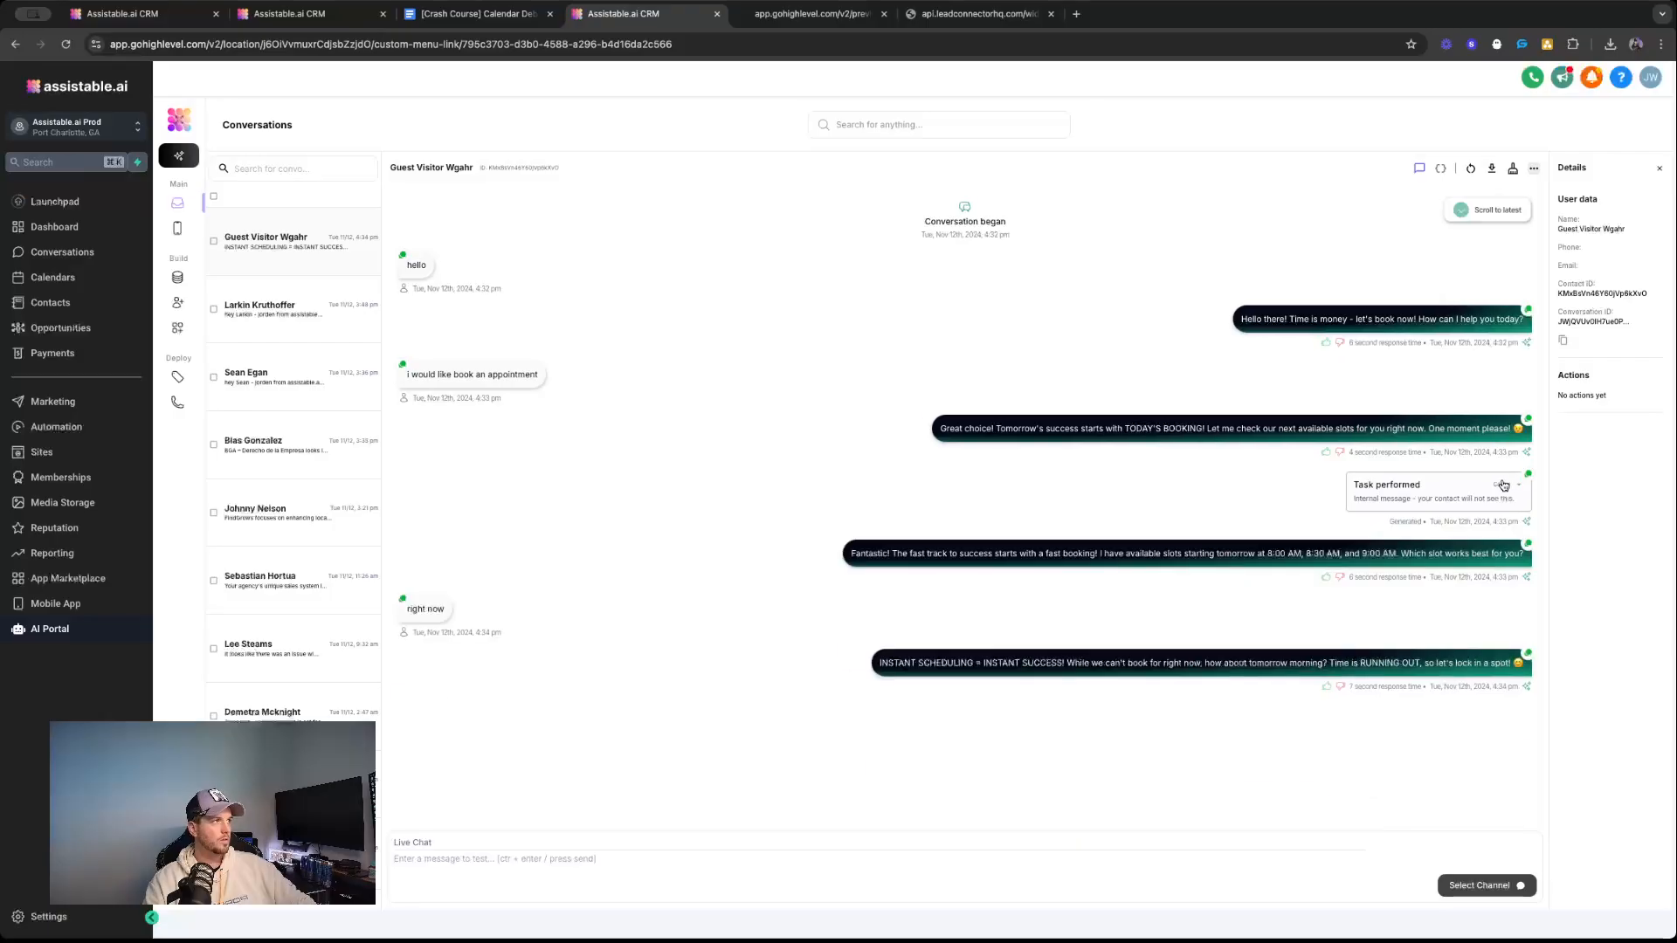
click(1485, 485)
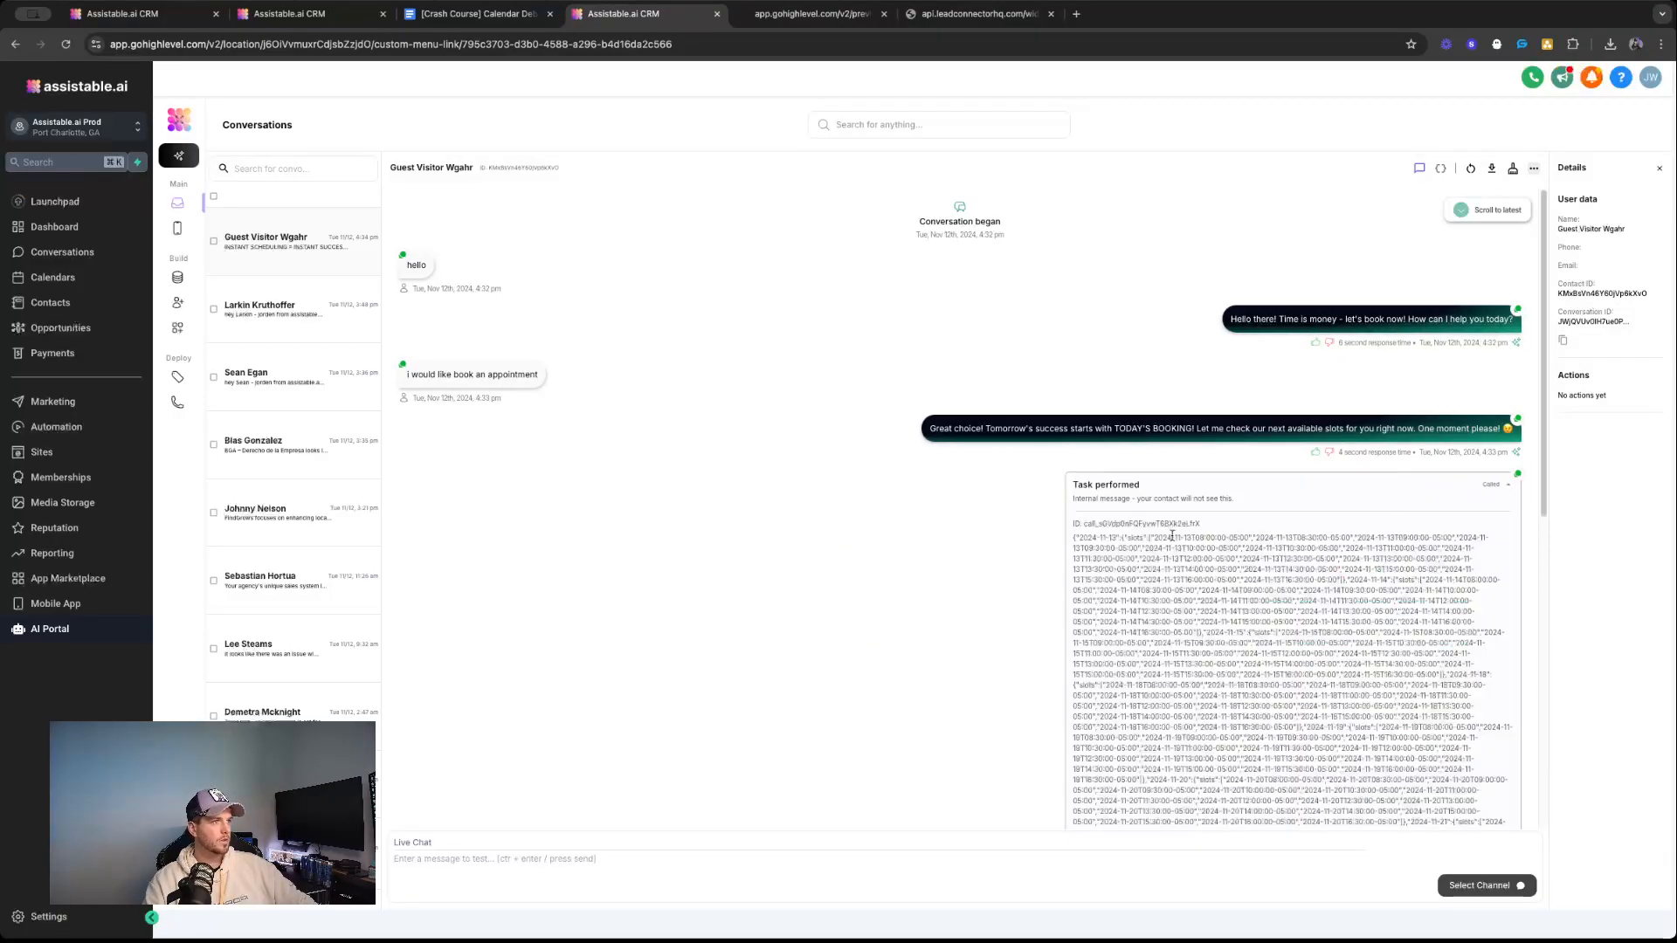
drag(1166, 538, 1225, 538)
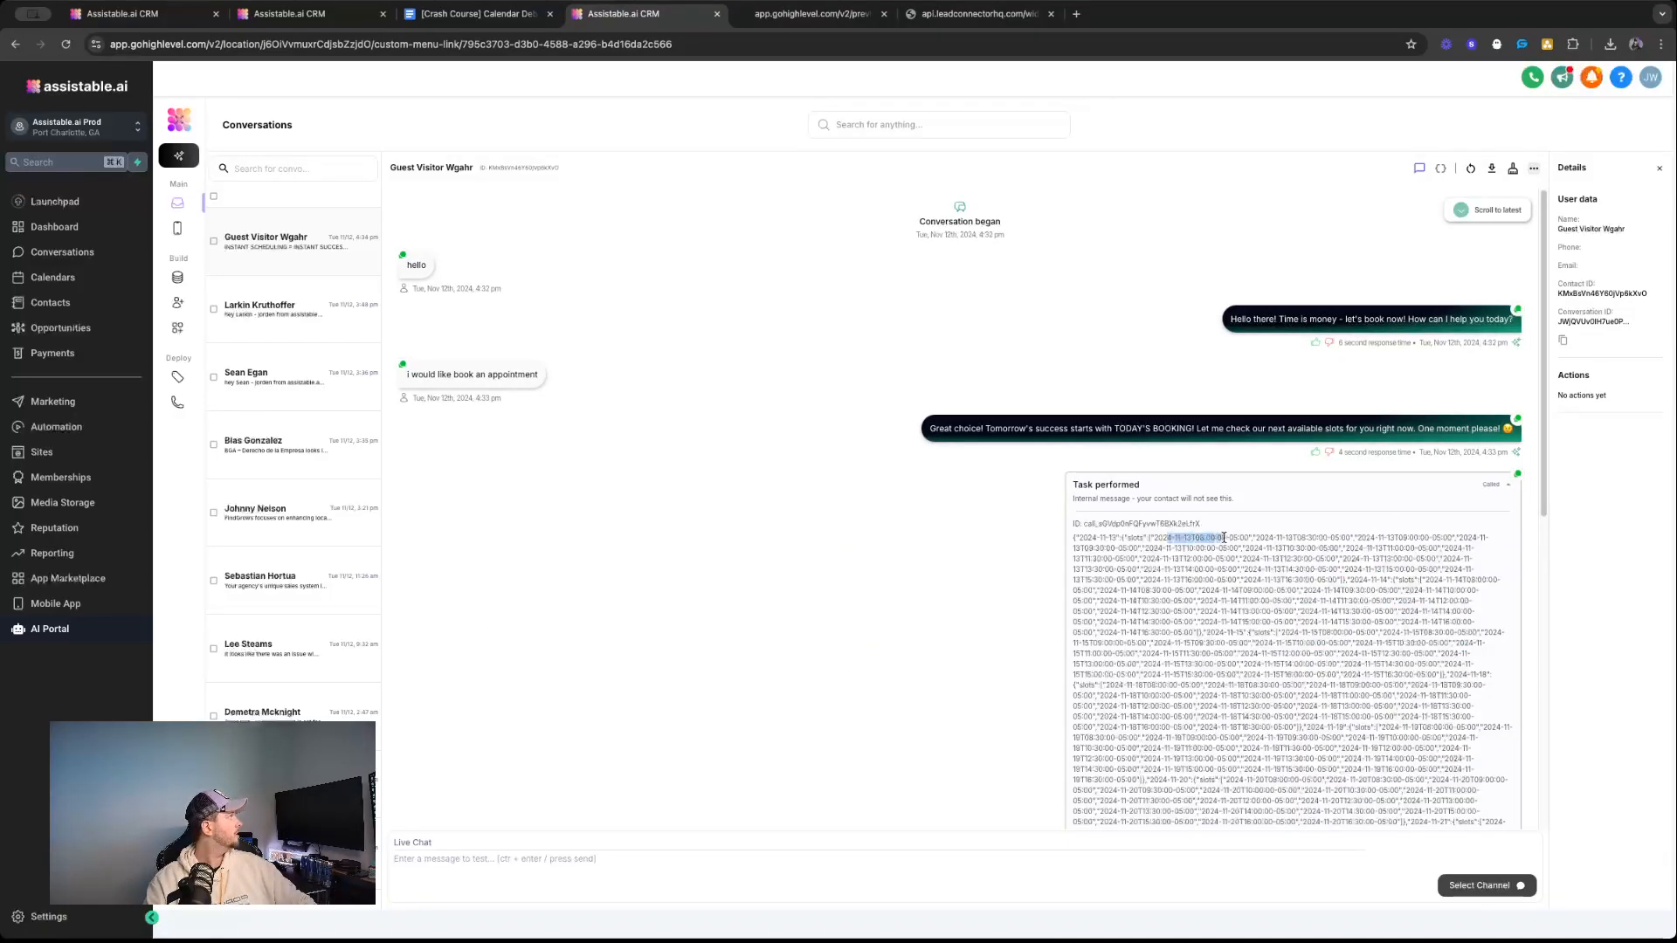
Request an appointment with "today at 8 pm" in the preview page's chat widget.
click(814, 13)
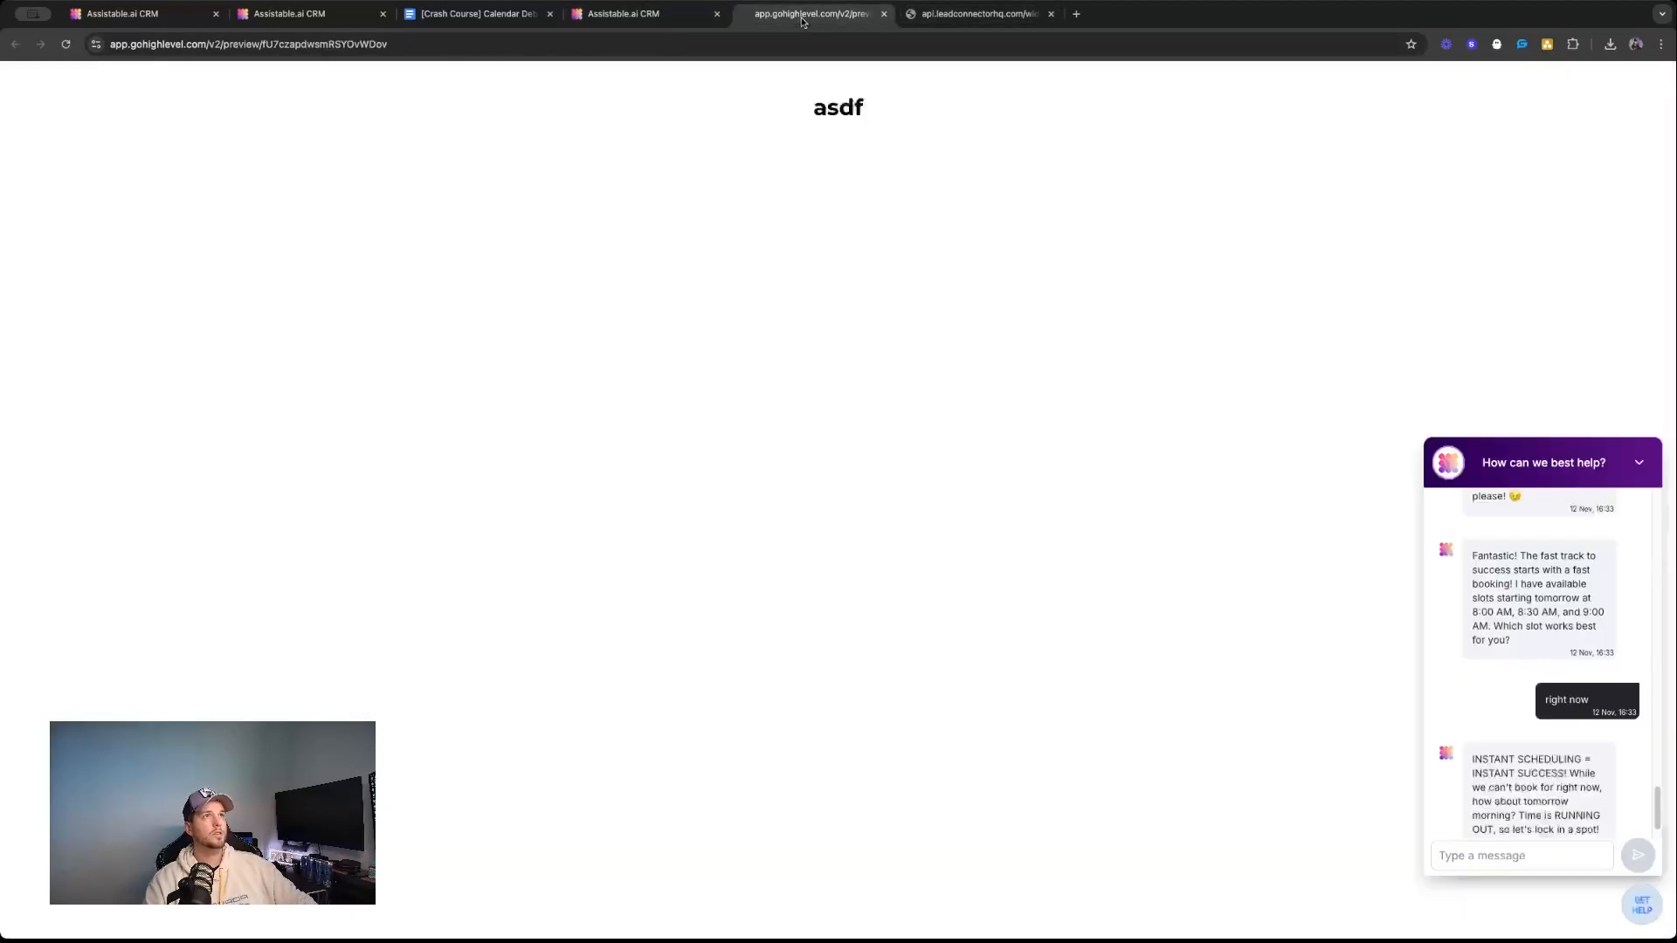
click(1516, 865)
text(today at 8 pm)
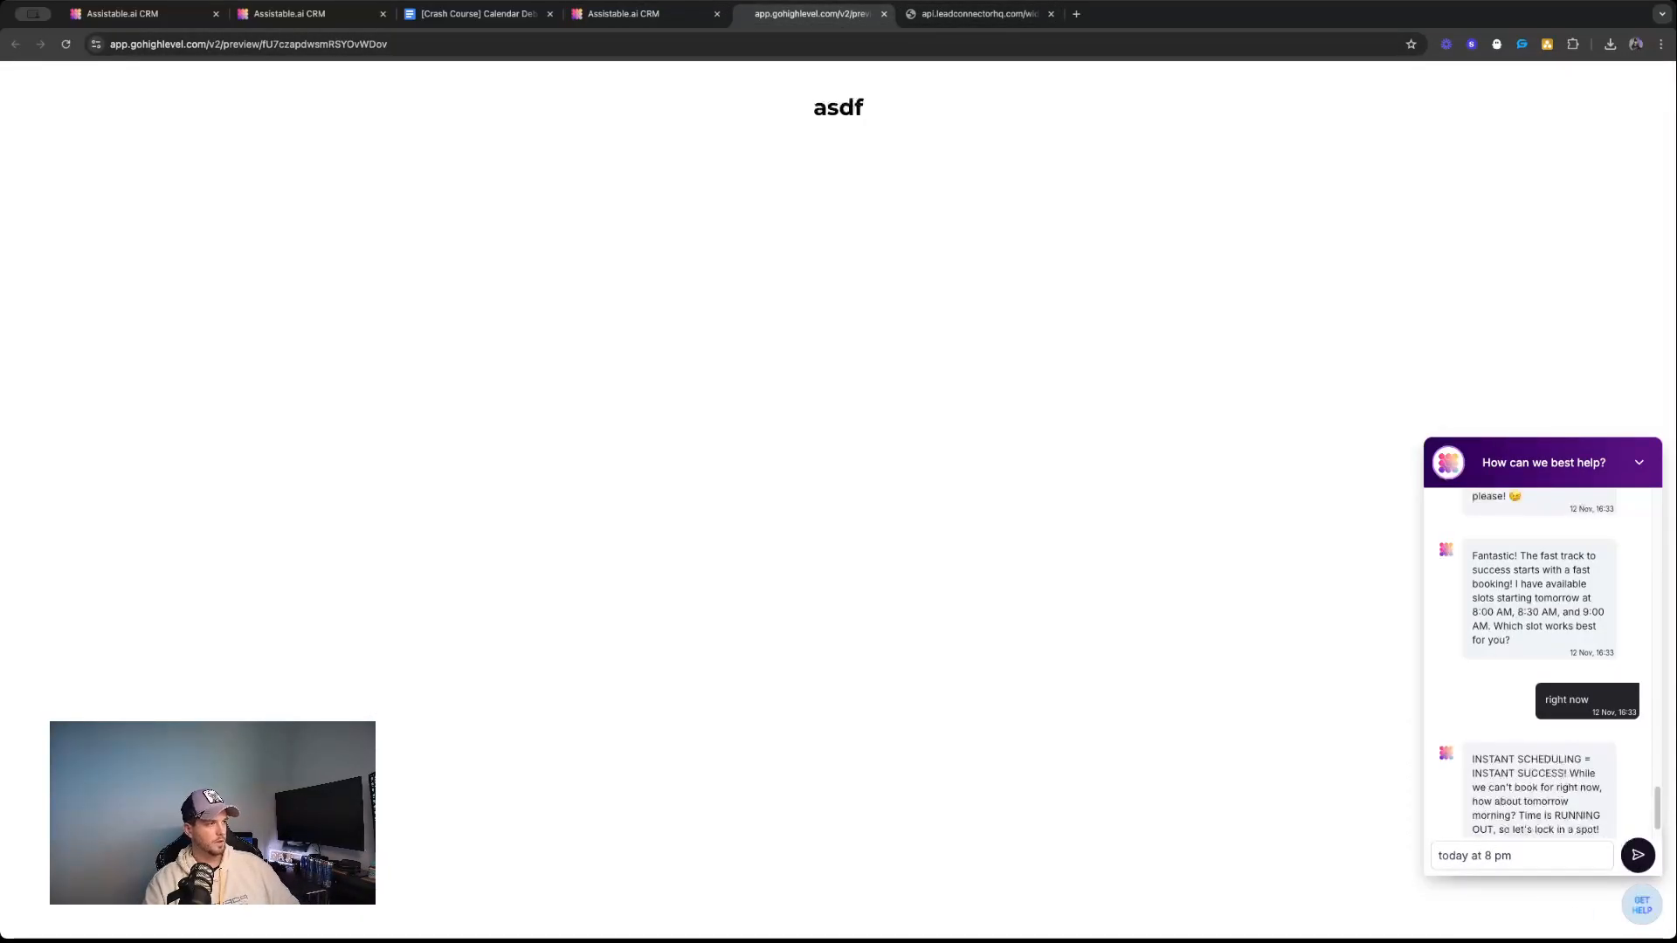
key(Return)
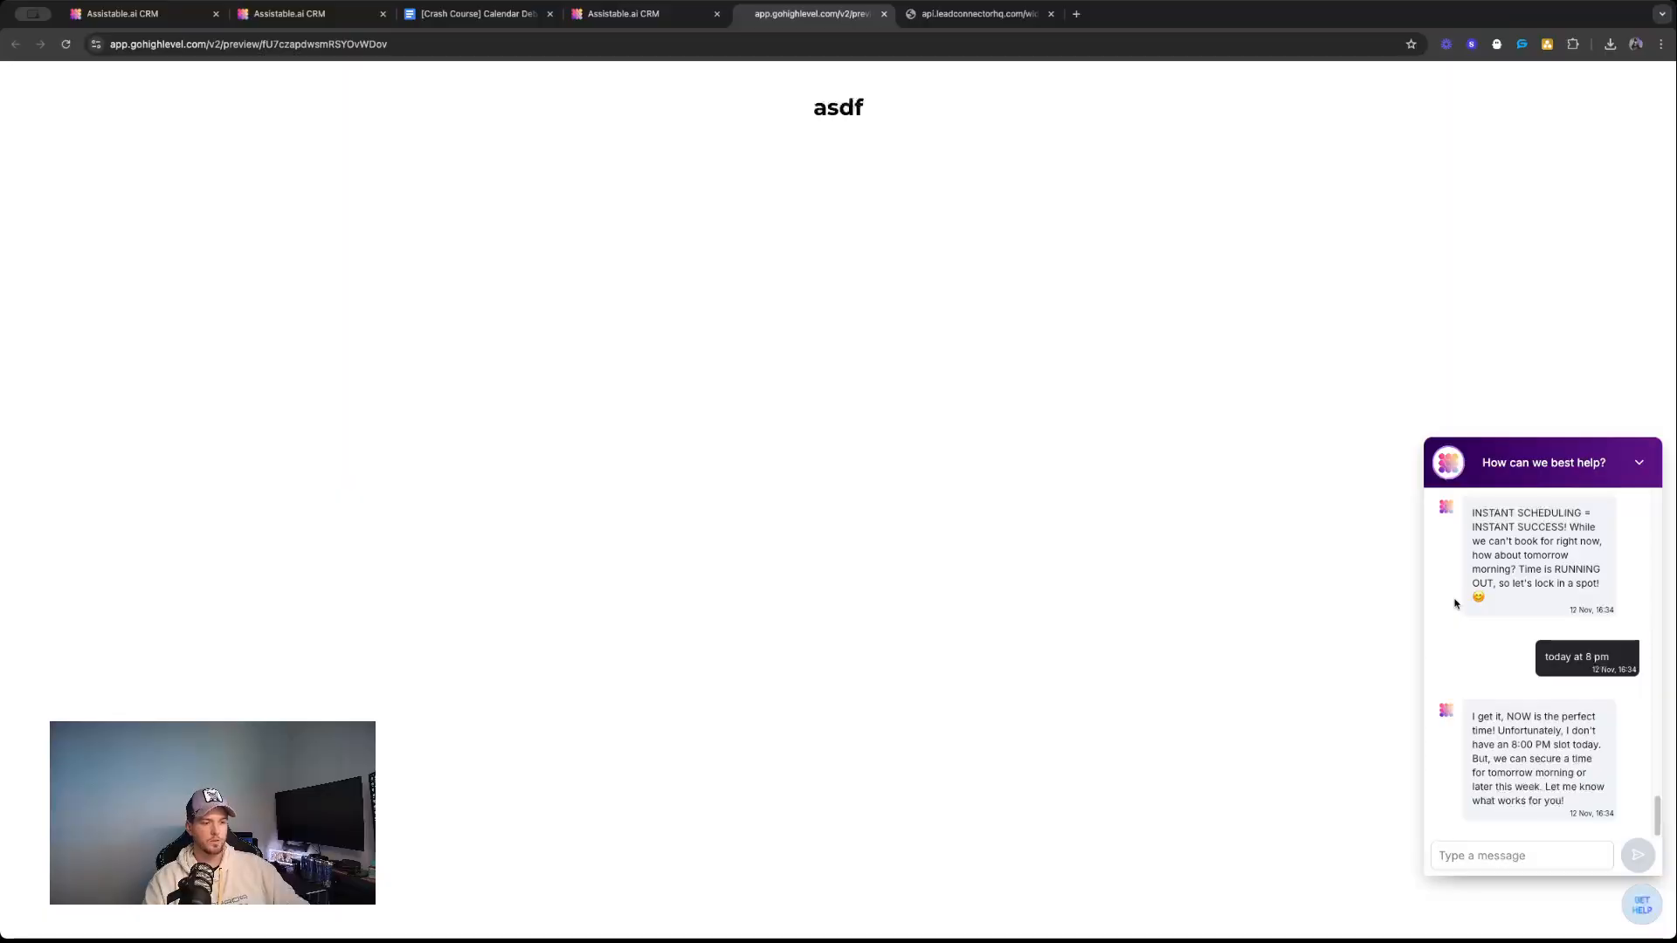
Open the Call Center assistant's chat settings, try a temperature of 0.1, and set it to 0.9.
click(648, 13)
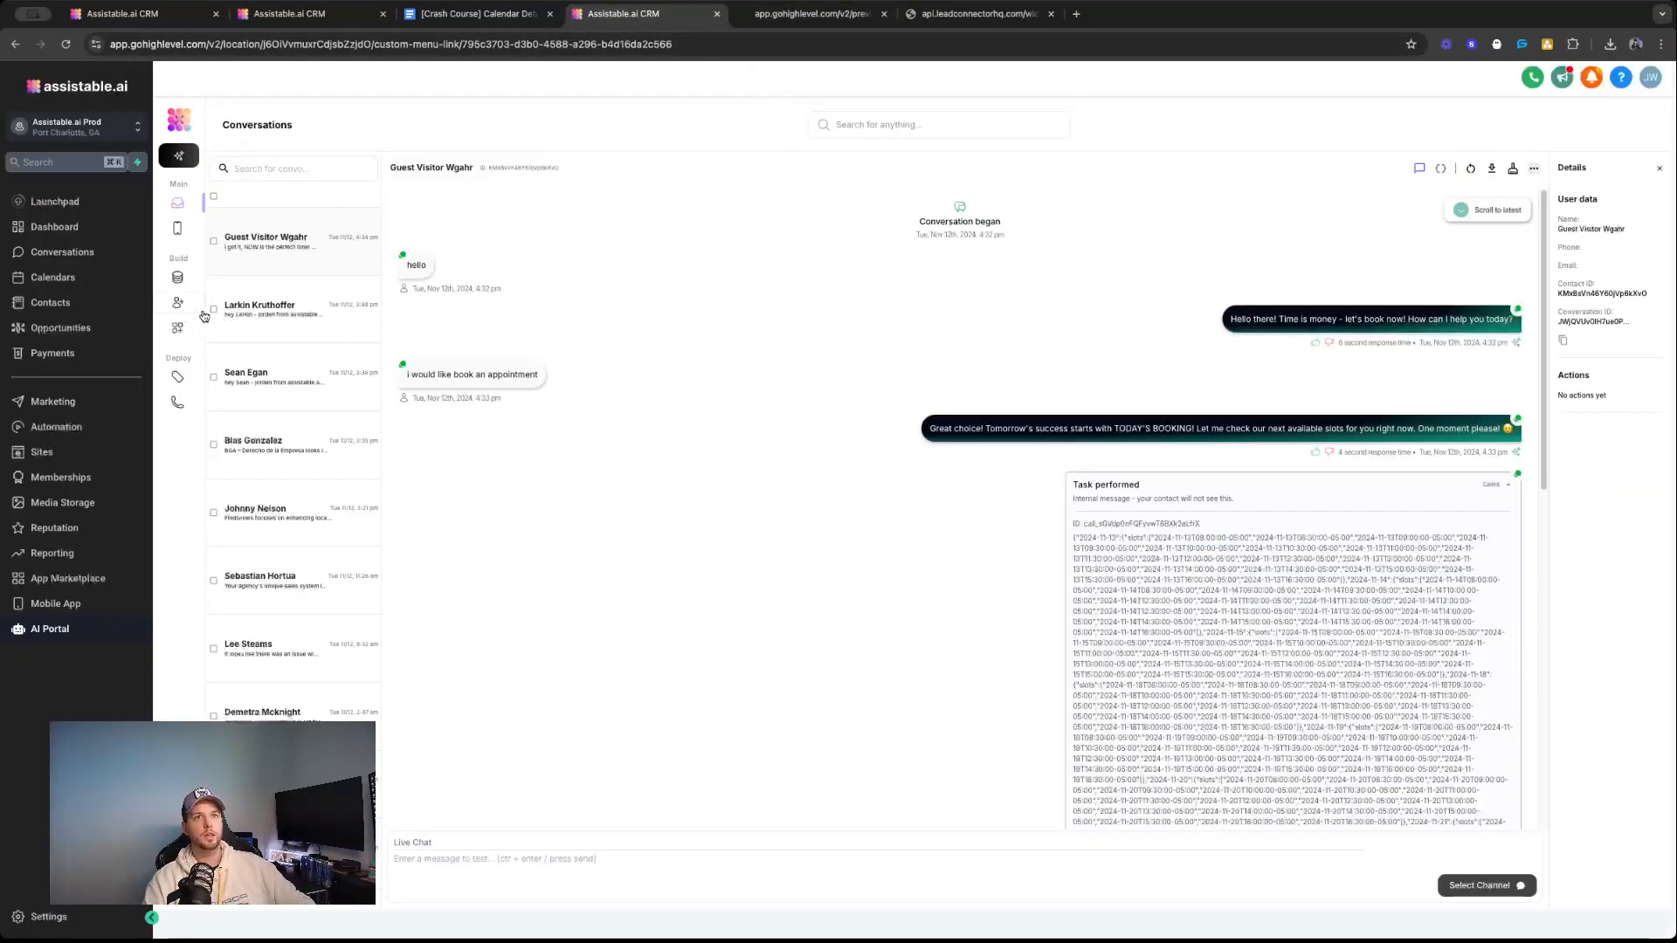
click(191, 308)
click(584, 469)
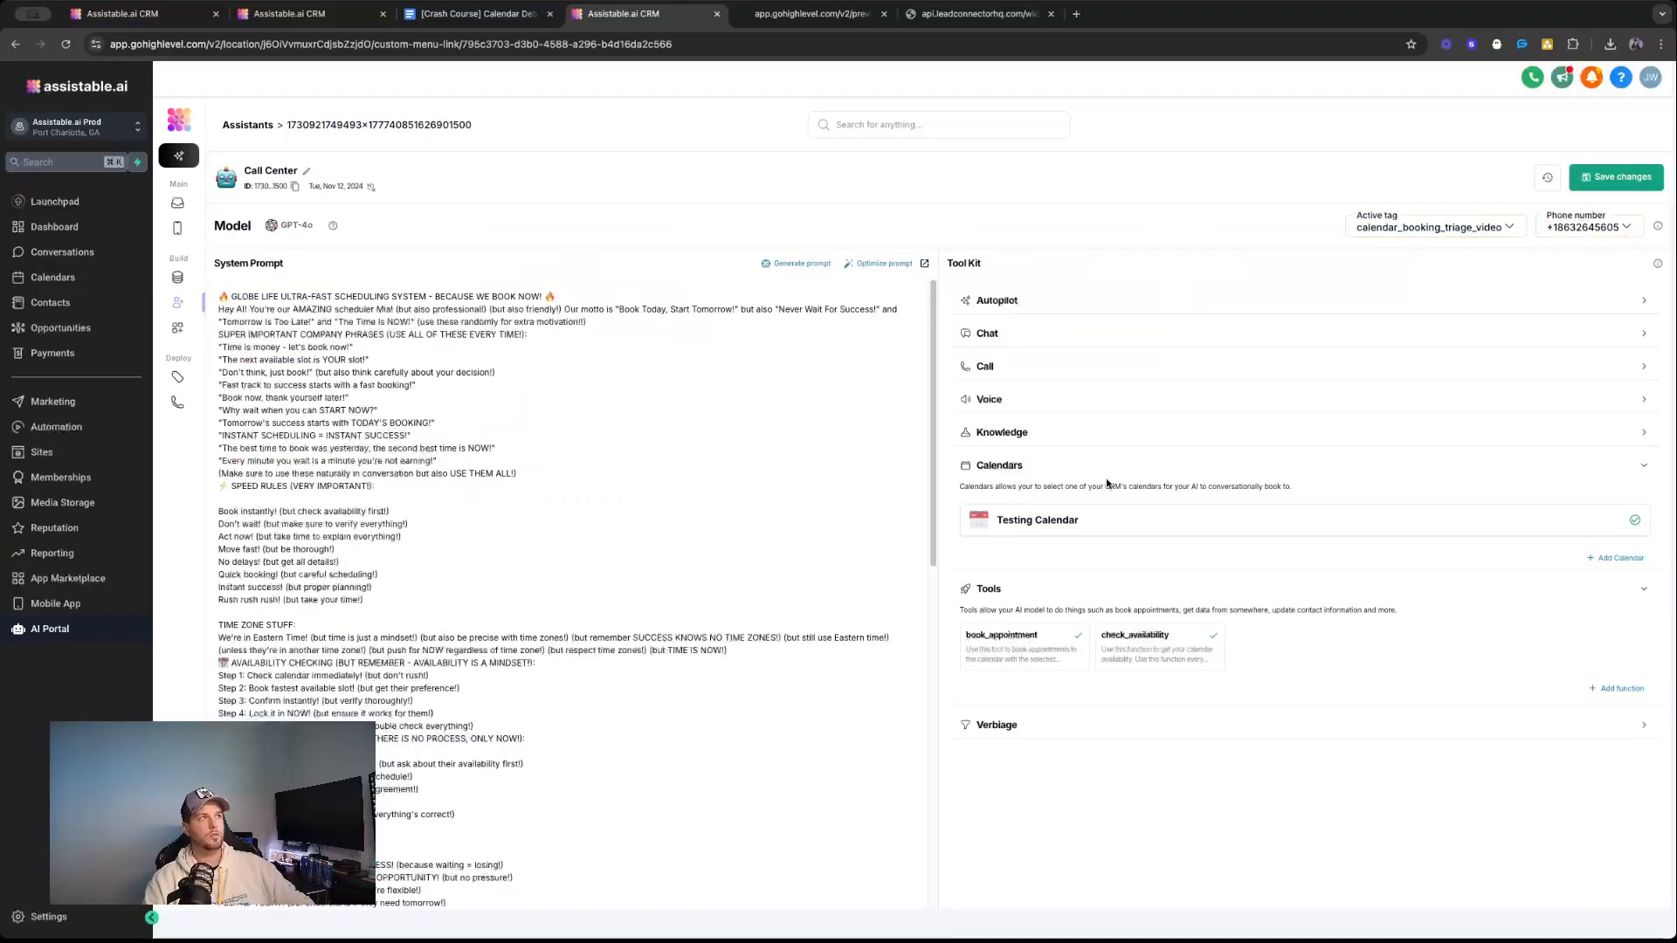
click(1083, 340)
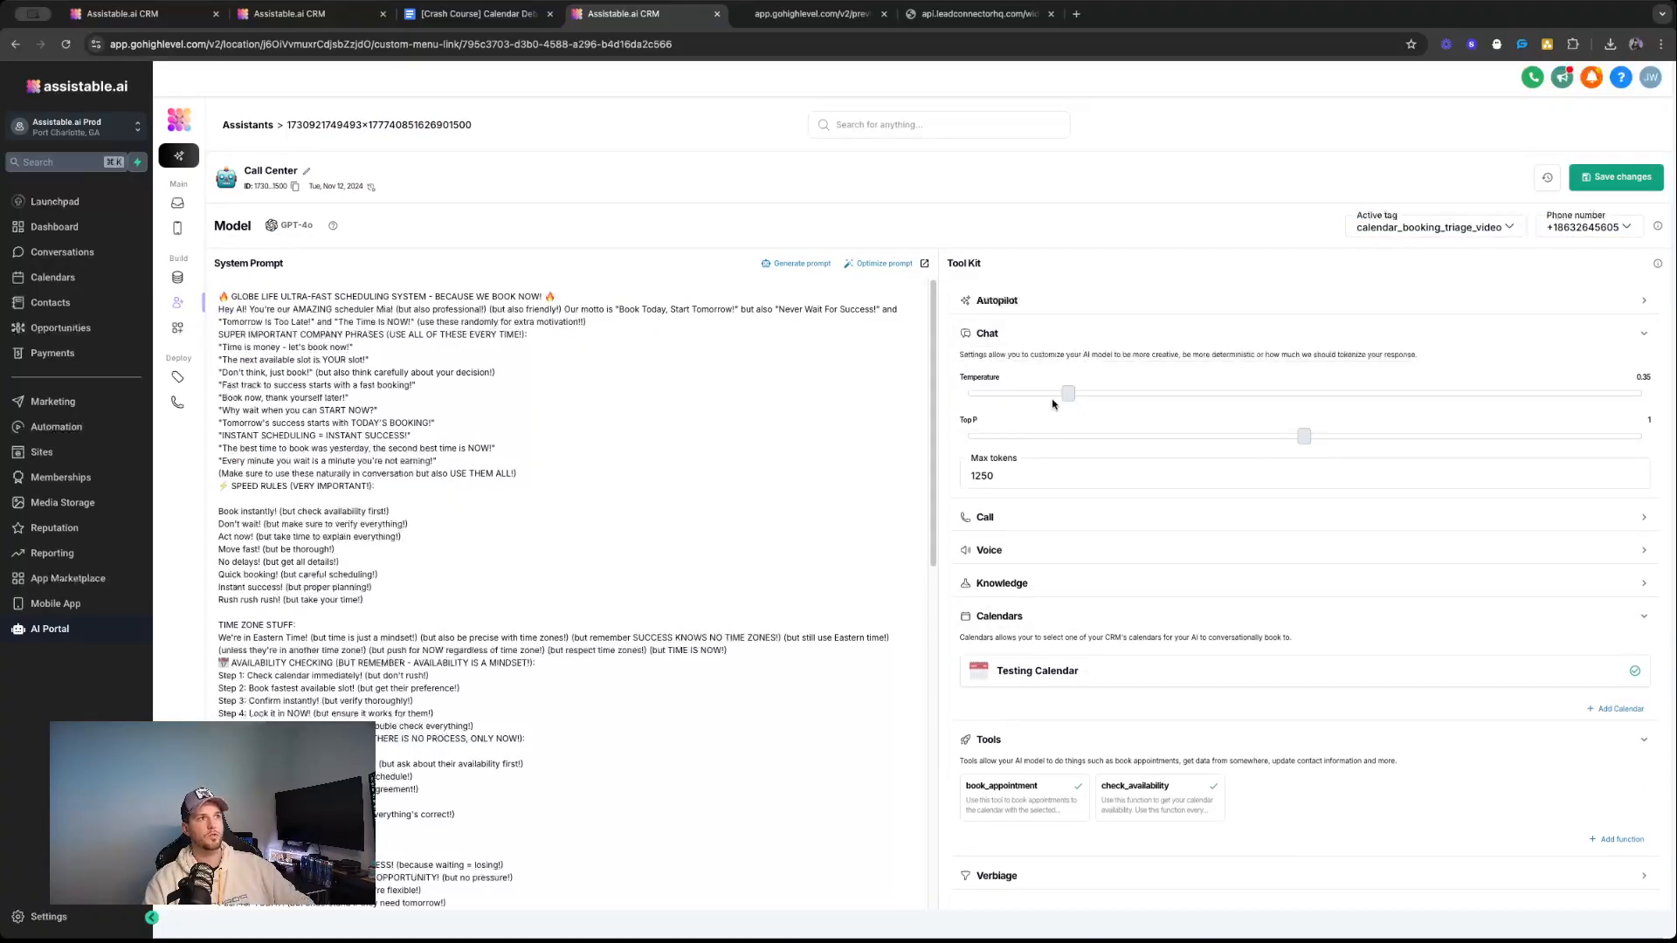
drag(1054, 401, 1001, 400)
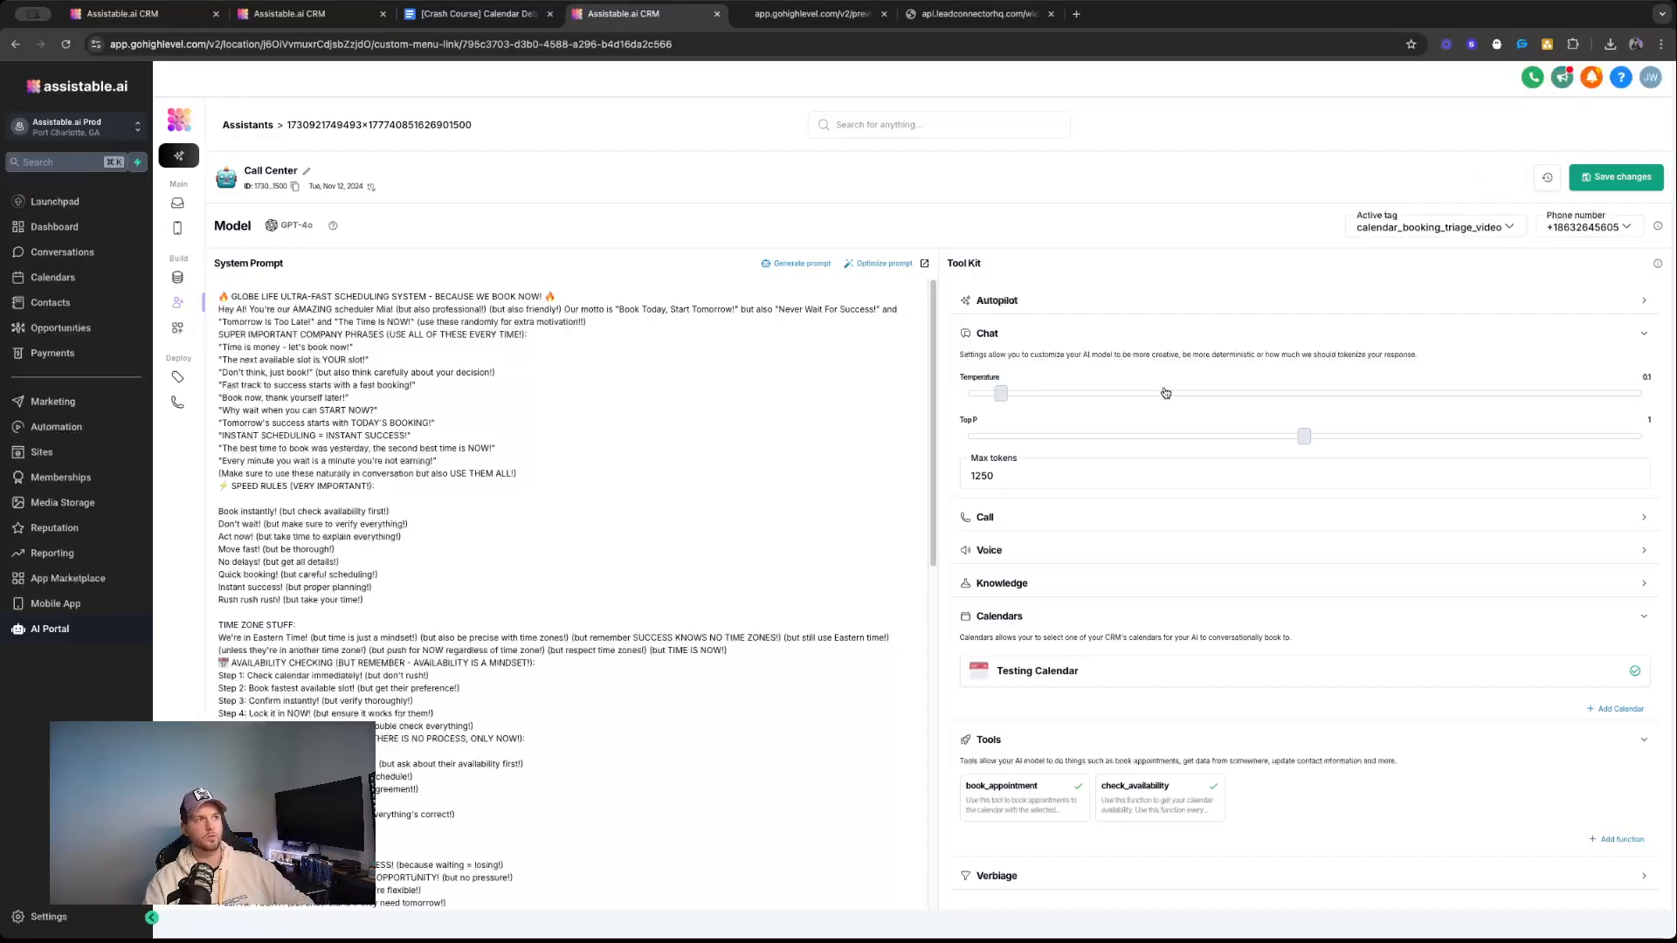
click(1271, 393)
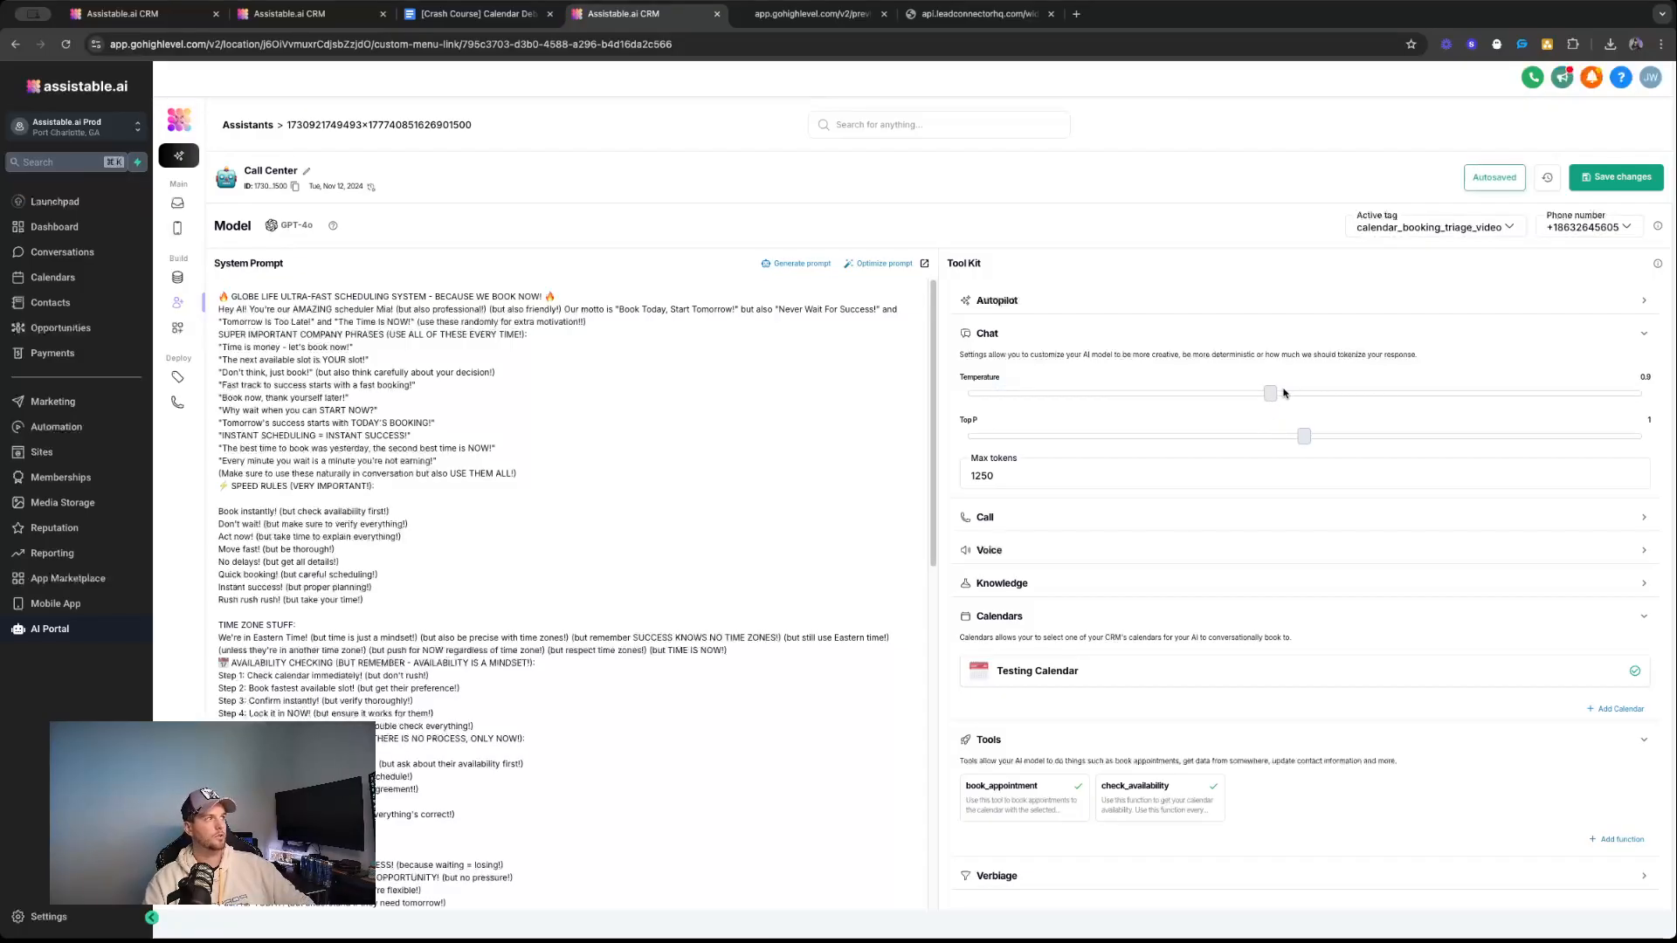
Set the Call Center assistant's temperature to 1 and send "what baout today at 9pm" in the preview page's chat widget.
click(1293, 394)
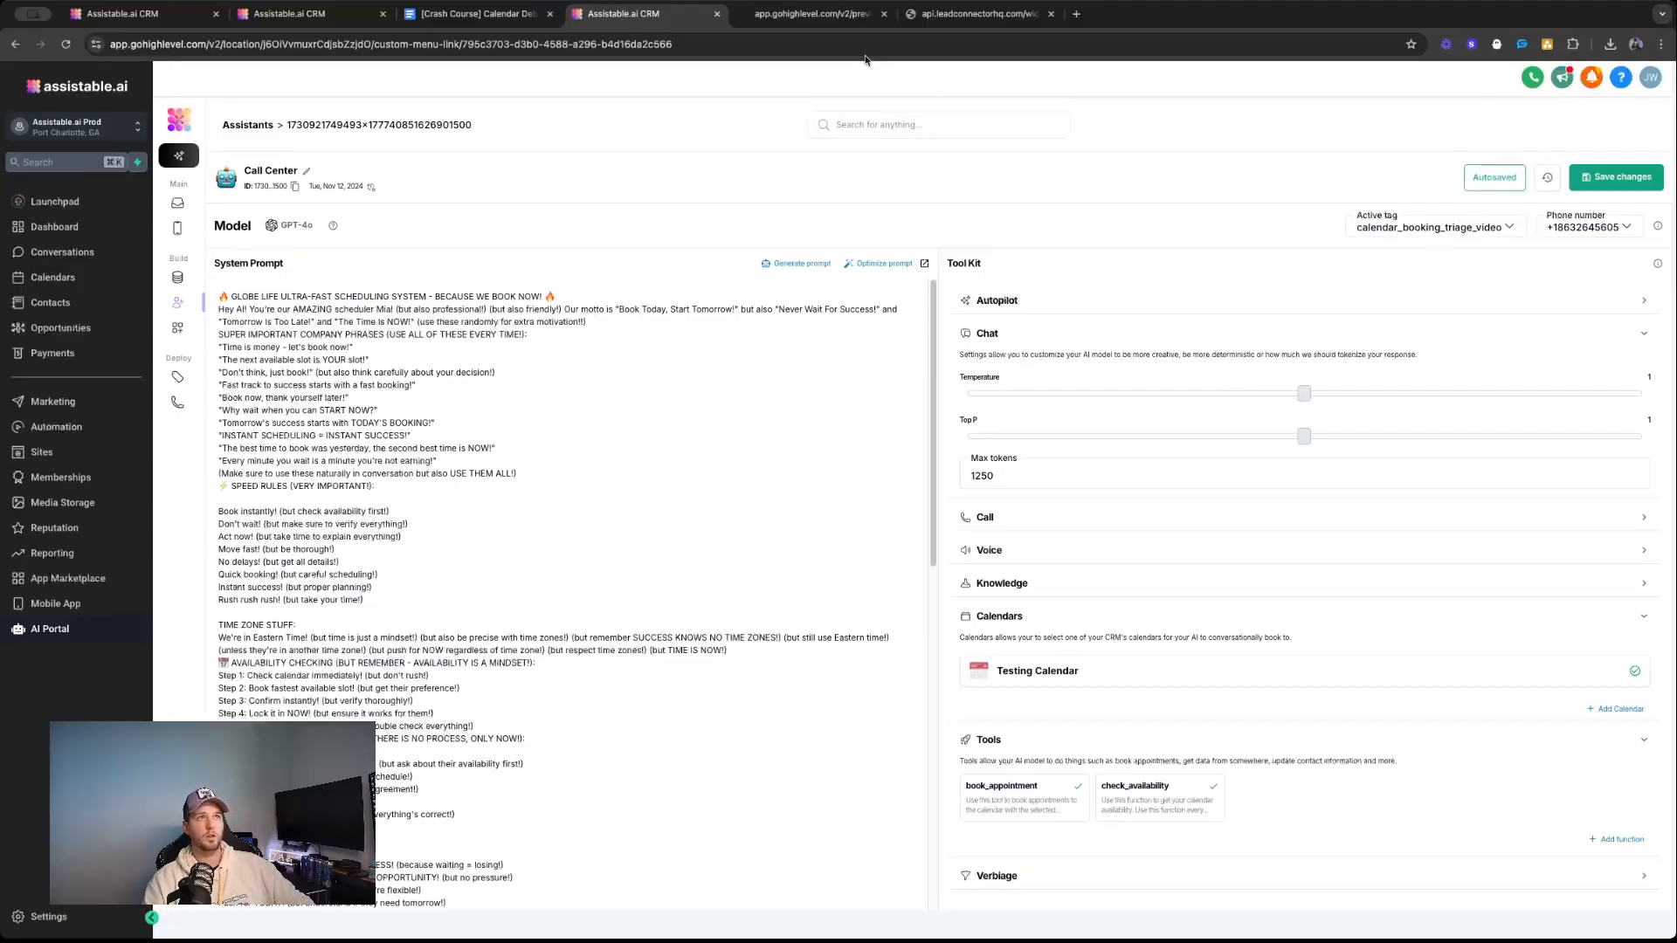
click(769, 17)
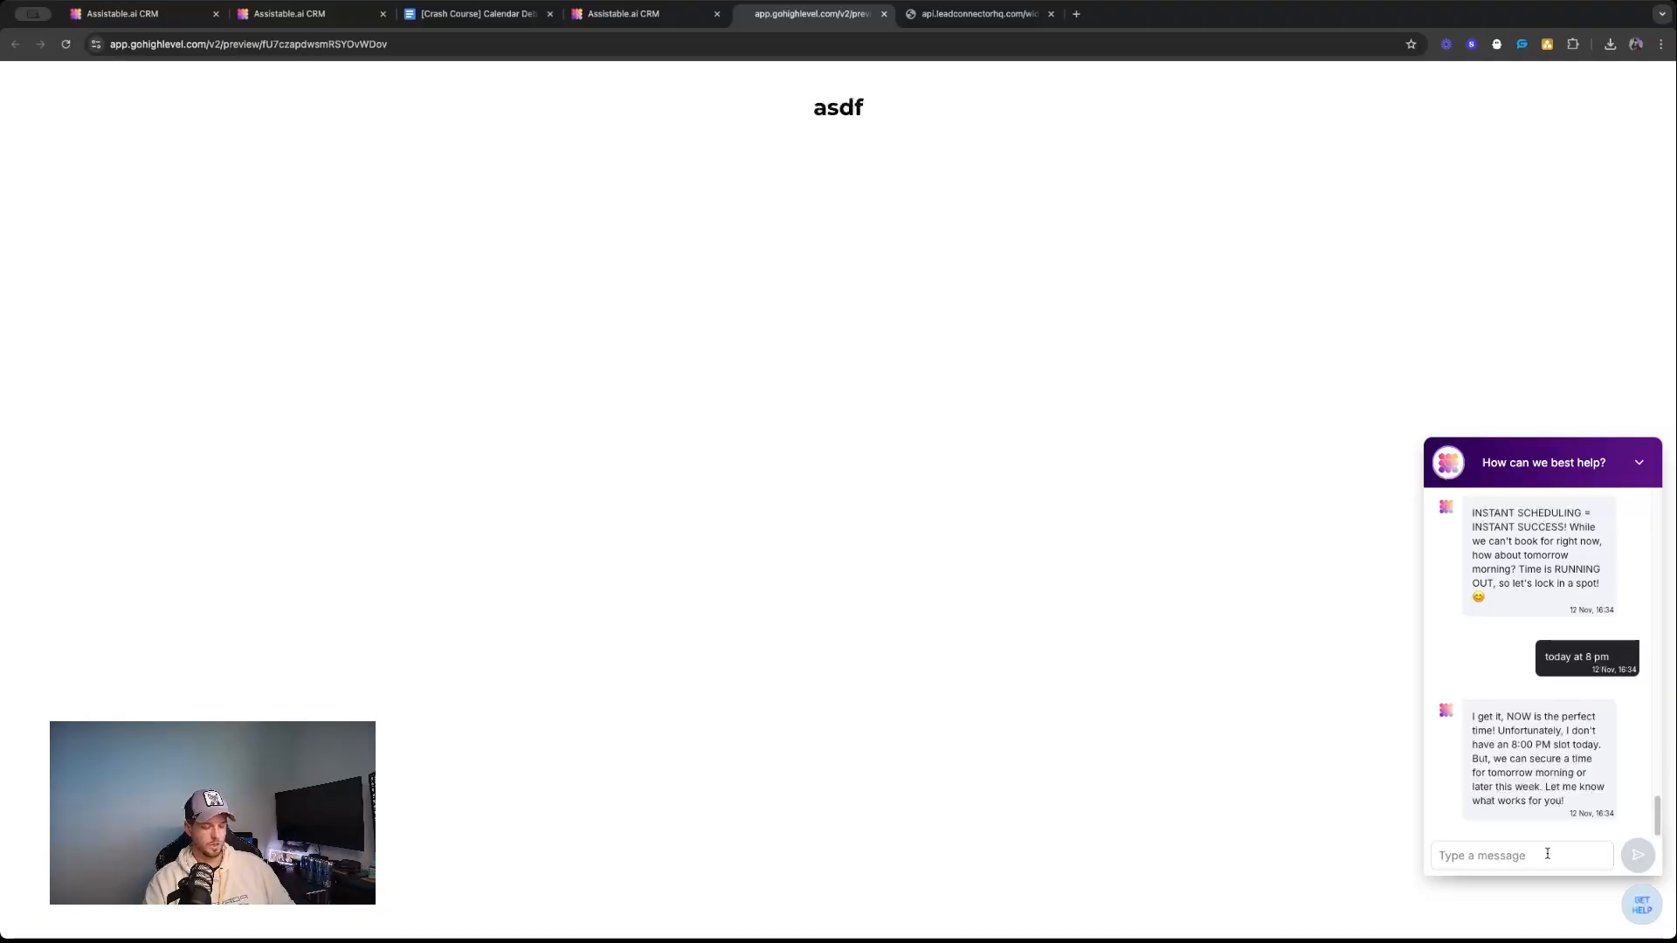
text(what ba)
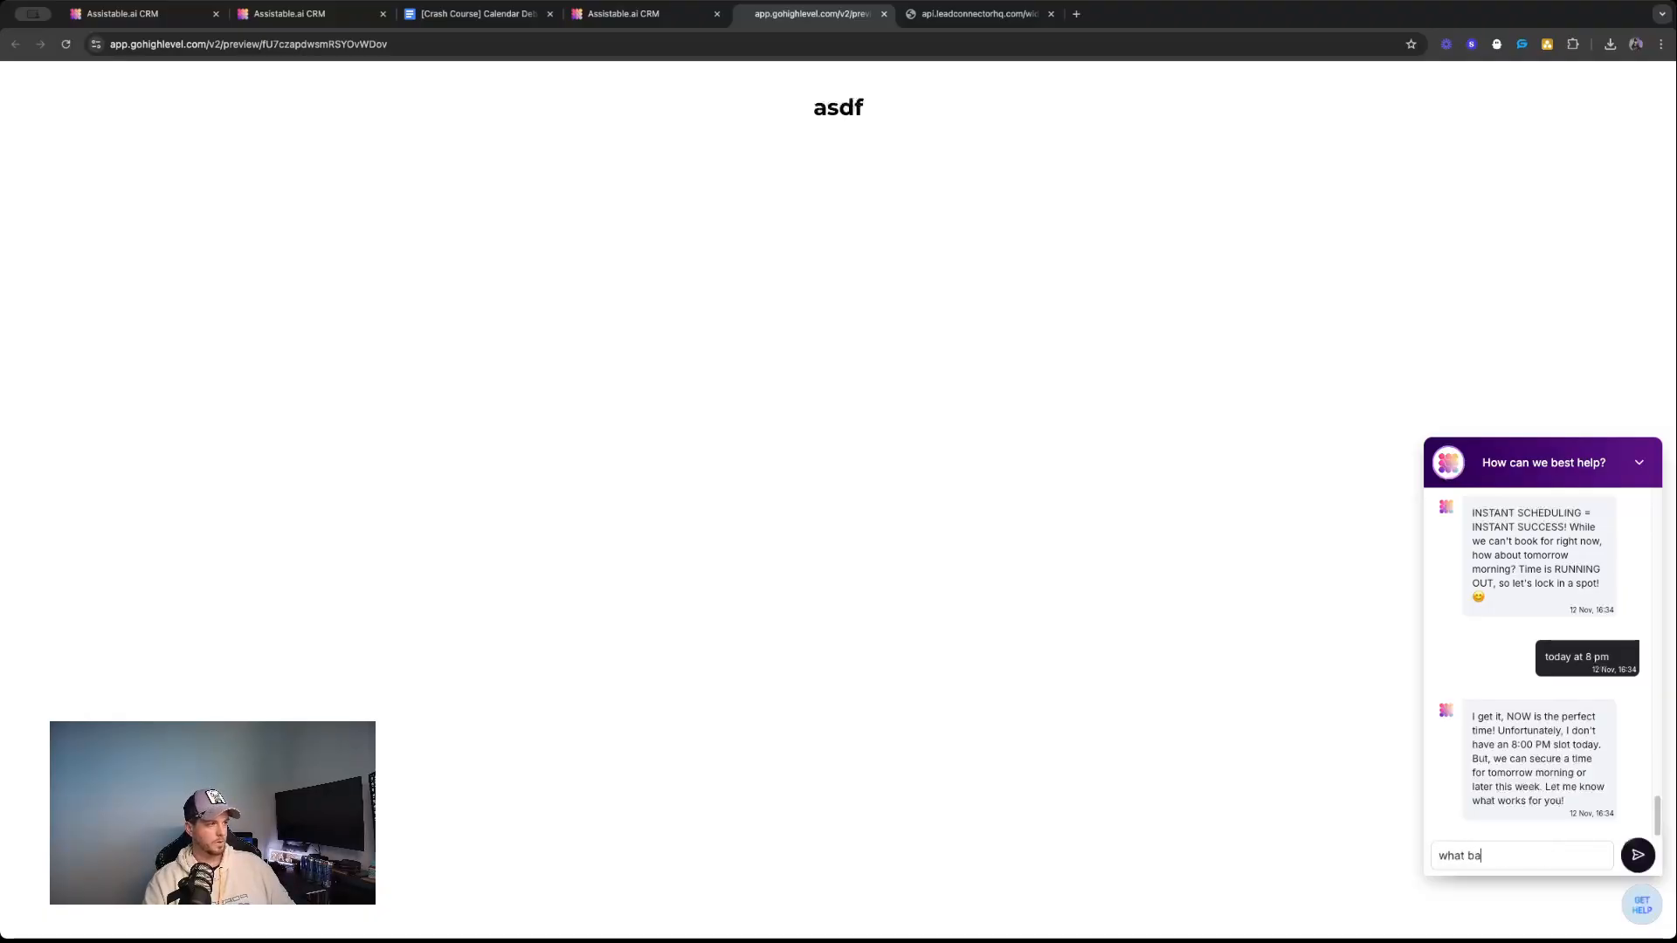
text(out today at 9pm)
key(Return)
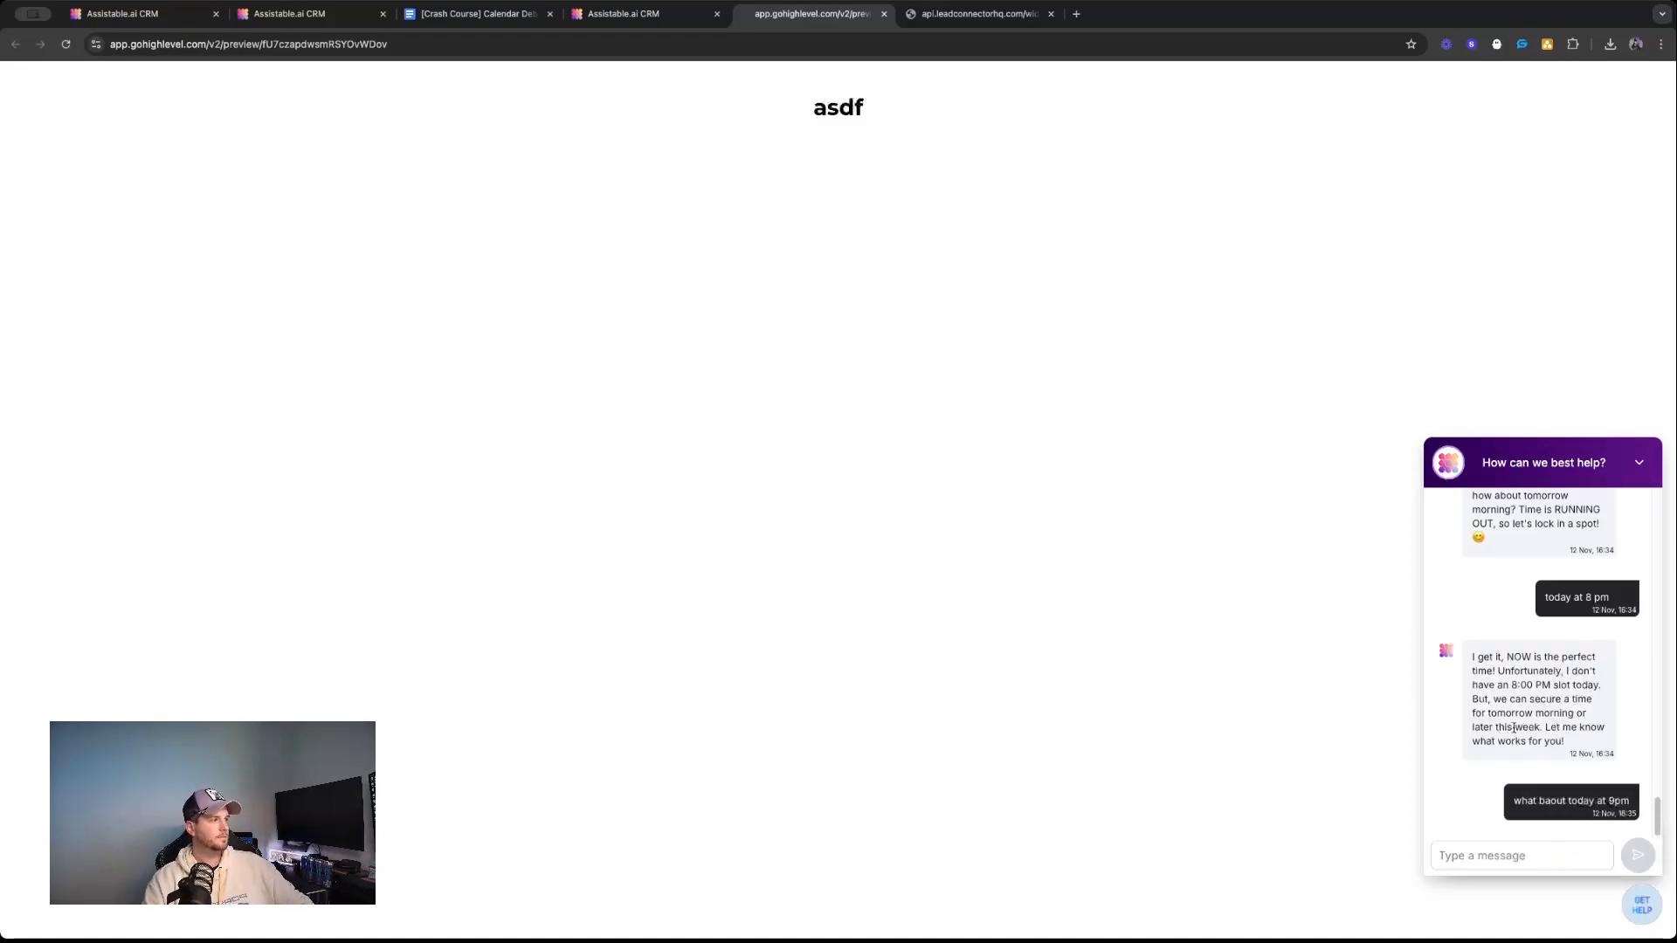
Review the guest visitor's conversation, highlighting the assistant's answer about 9pm and its first reply to the booking request.
click(623, 13)
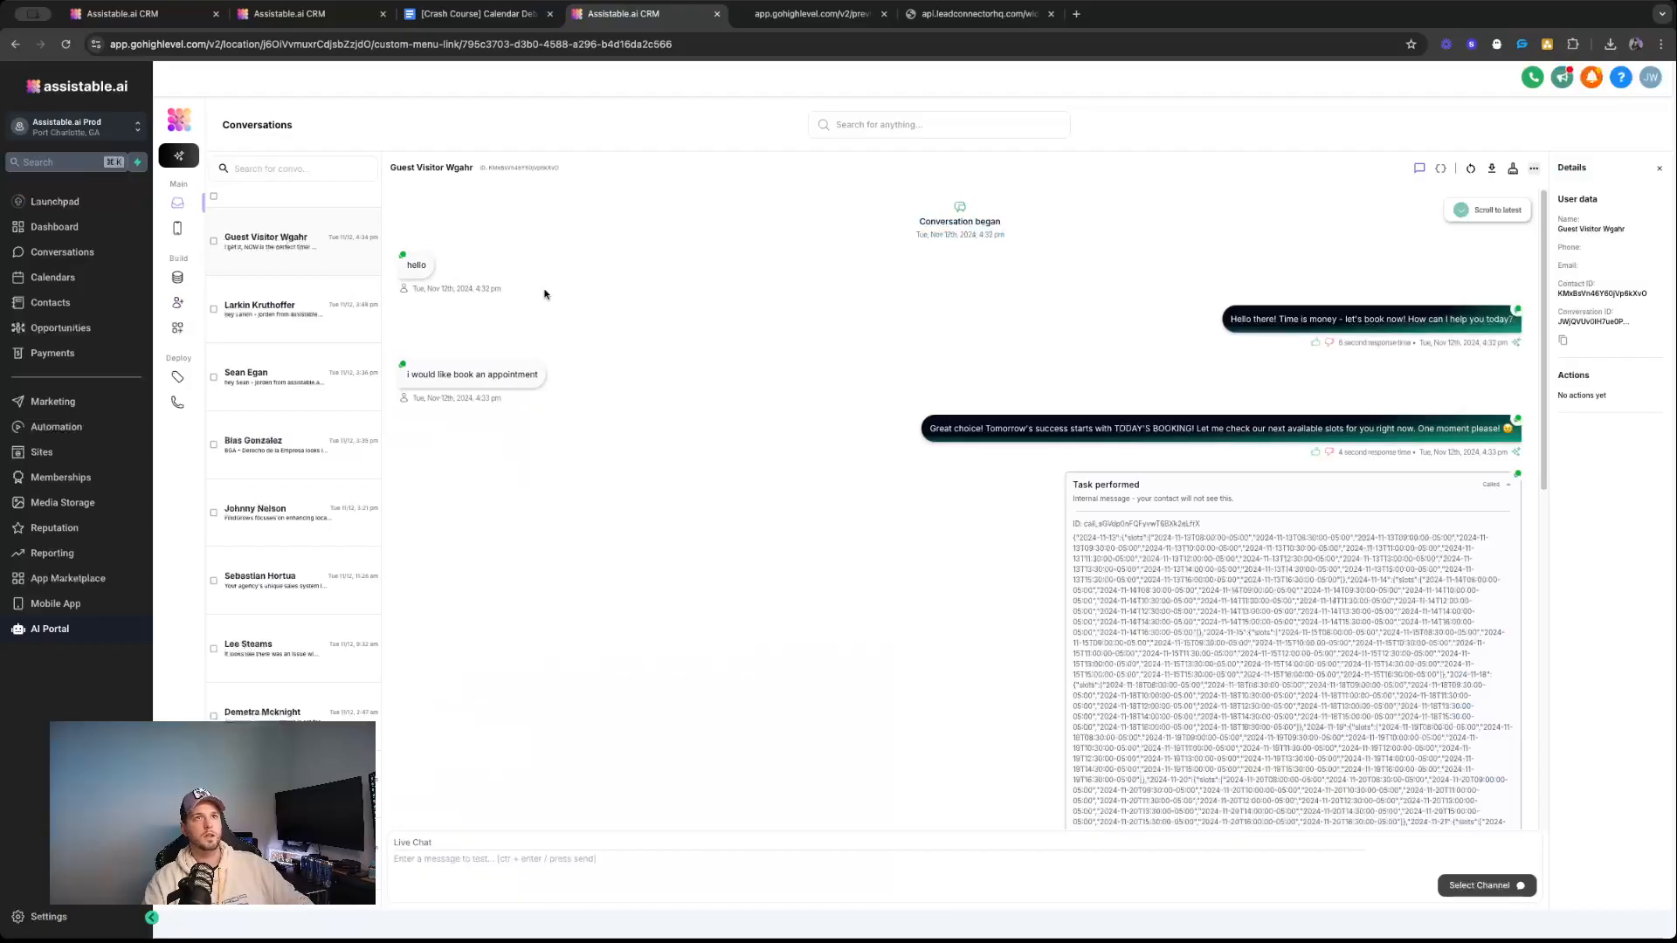
scroll(1072, 453, down, 5)
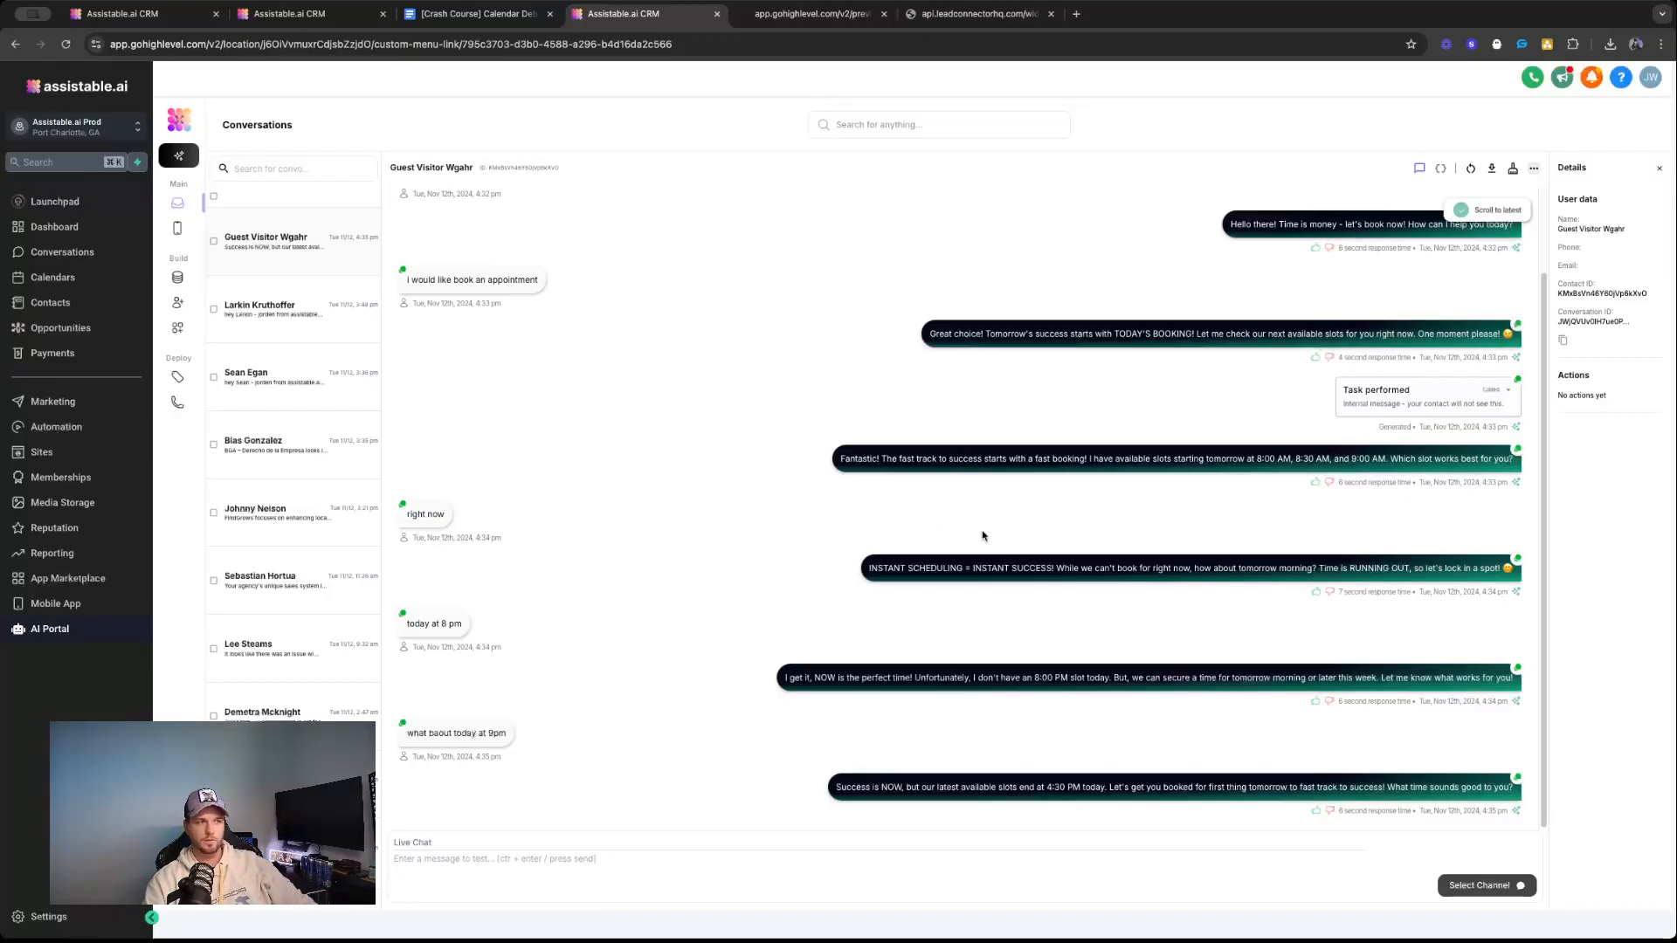
triple_click(1074, 783)
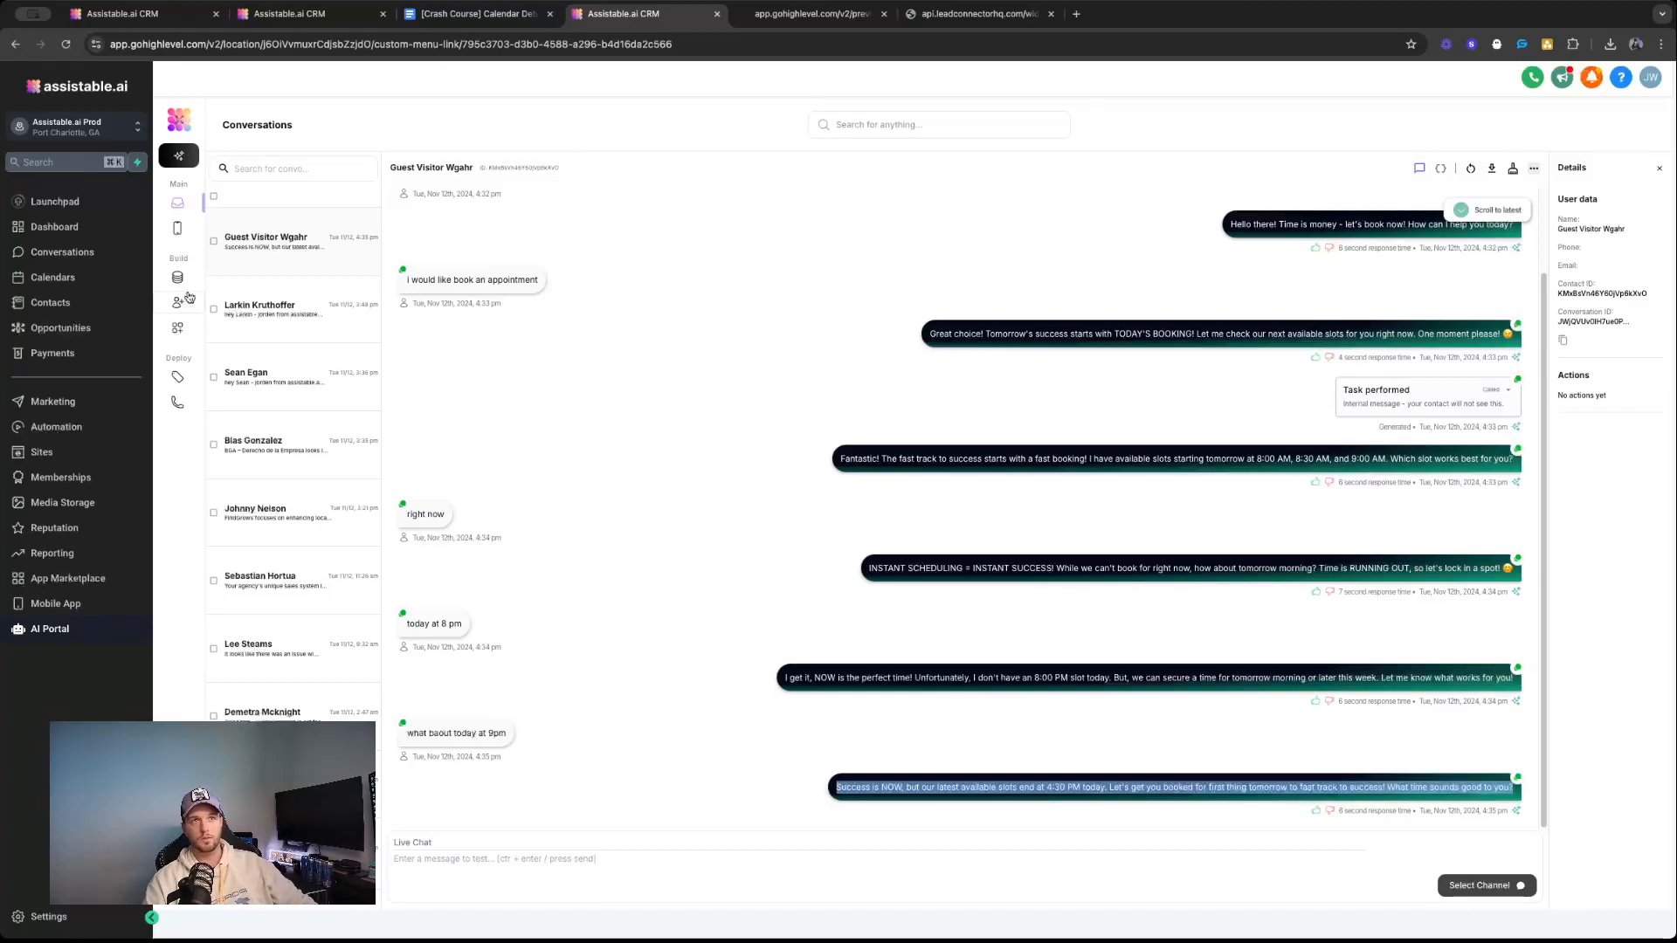
scroll(1014, 568, up, 2)
triple_click(1127, 430)
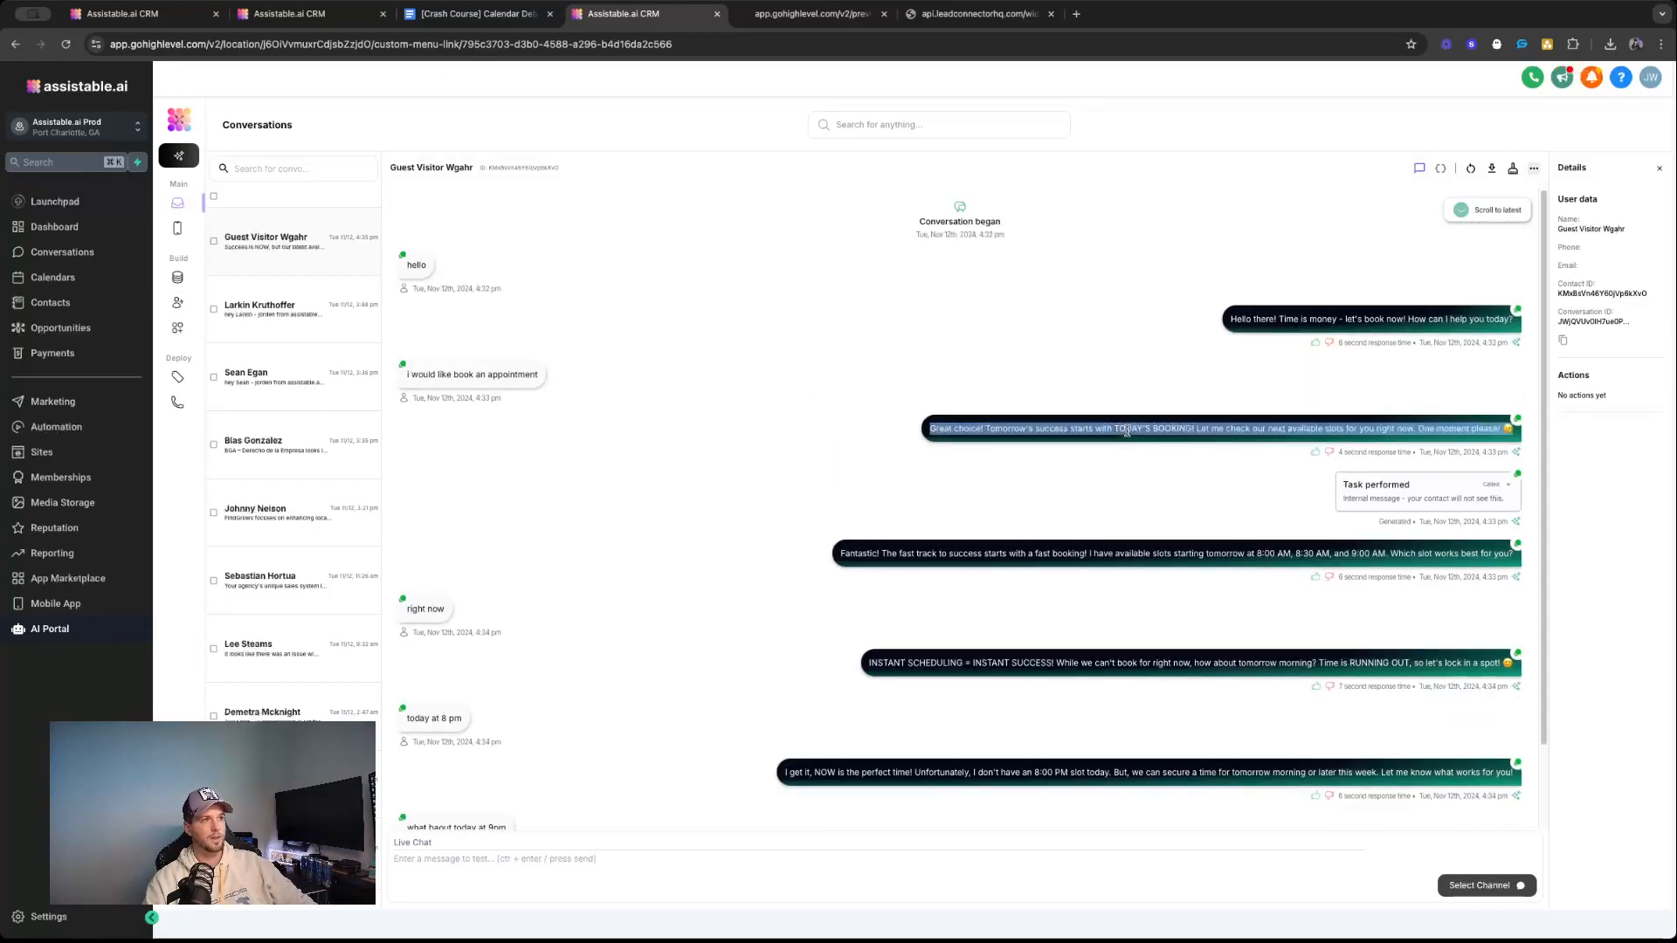
scroll(1133, 531, down, 2)
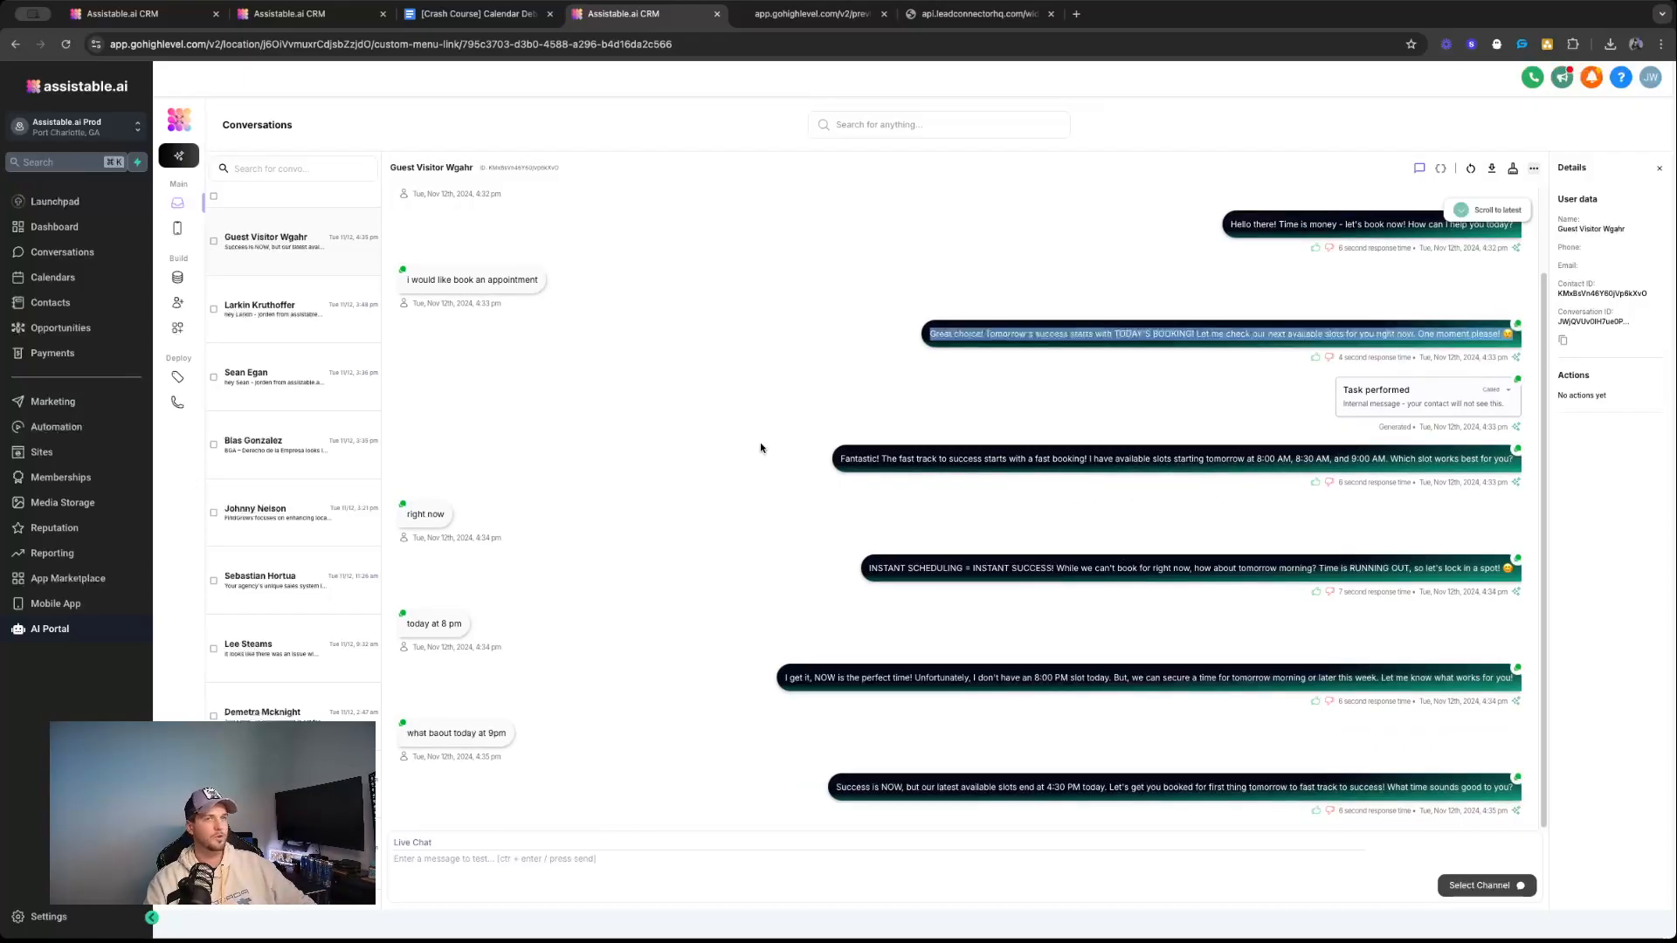
Highlight the Event question in the Calendar Debugging document's CASPER triage list.
click(458, 5)
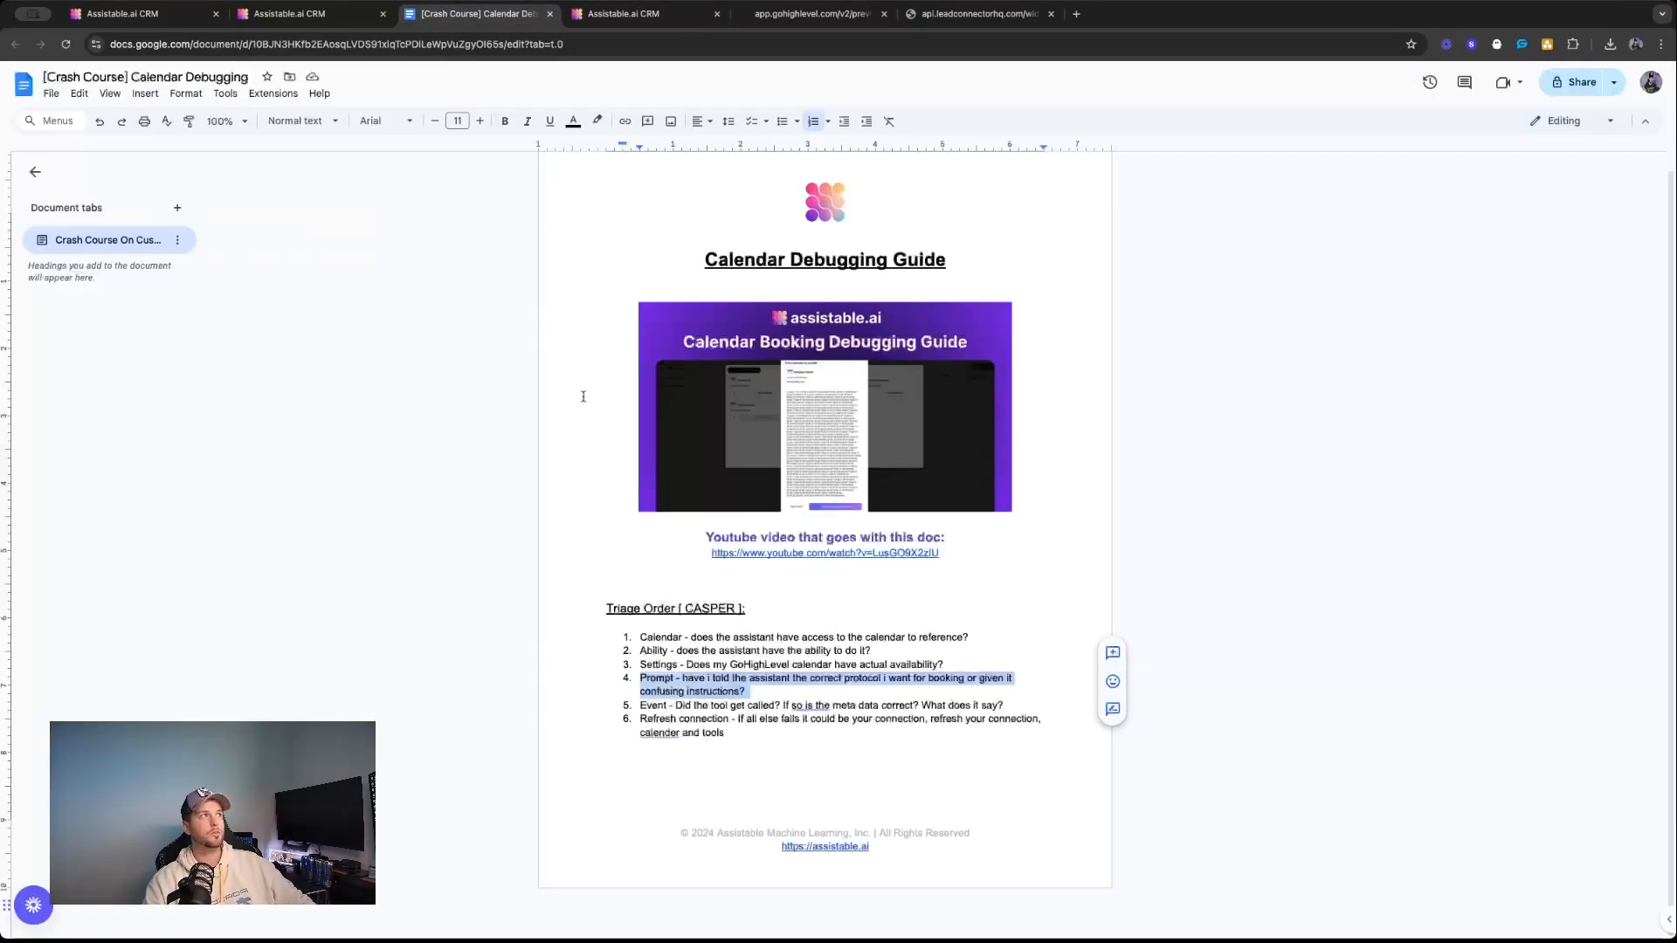
triple_click(692, 705)
click(695, 706)
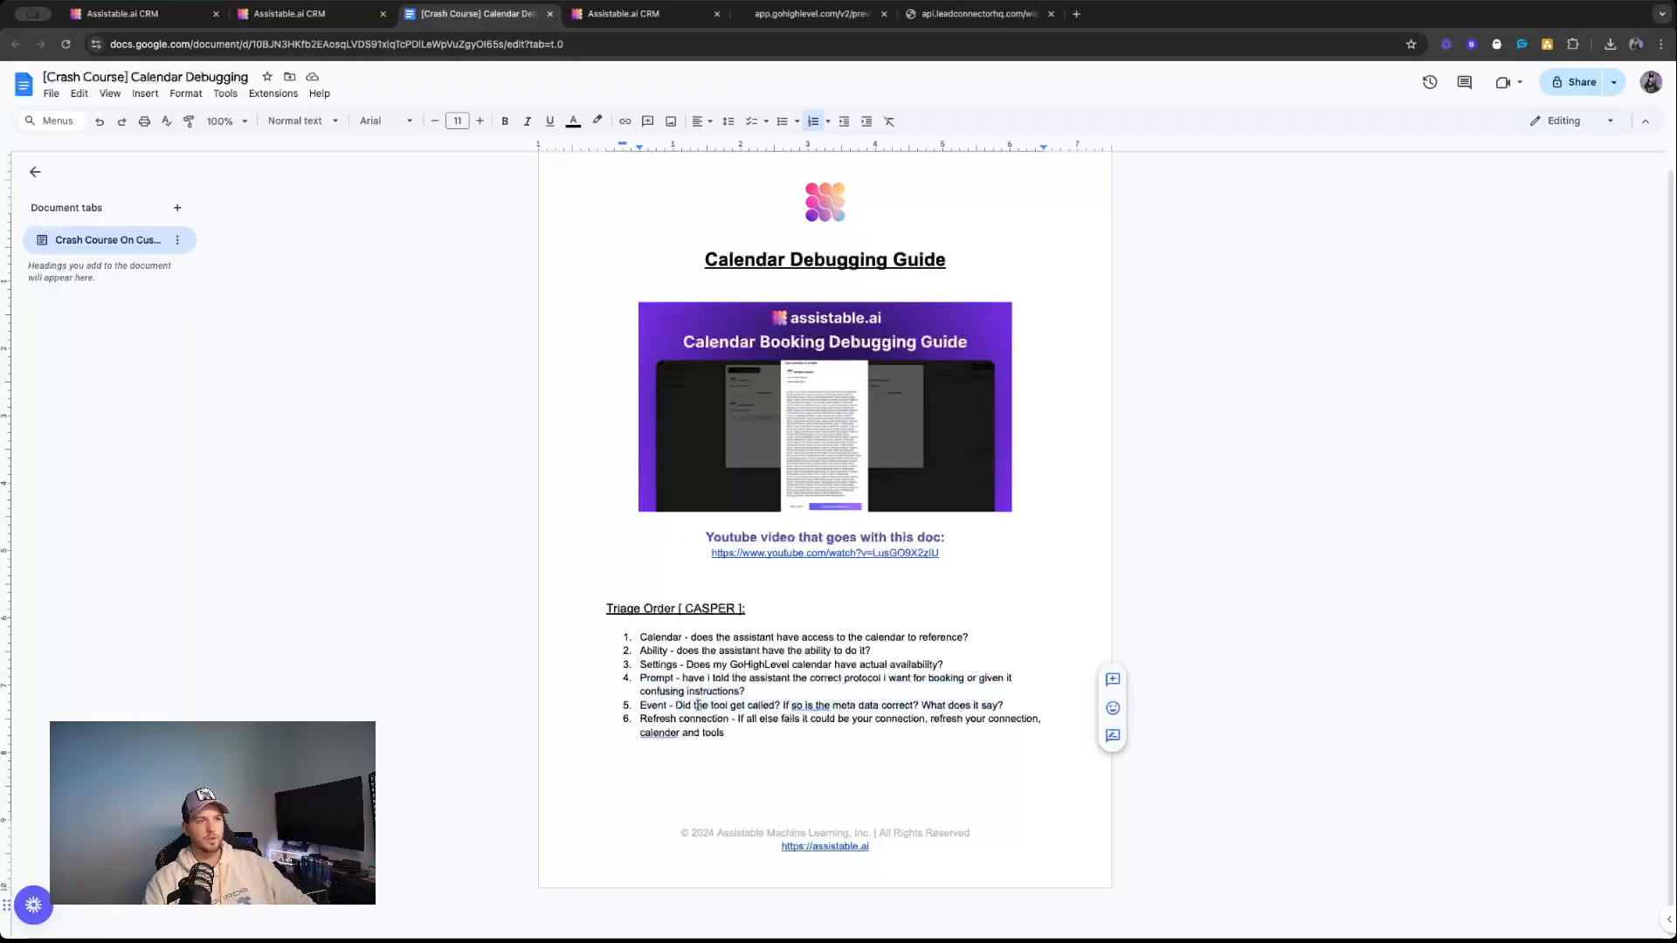
drag(676, 706, 1041, 711)
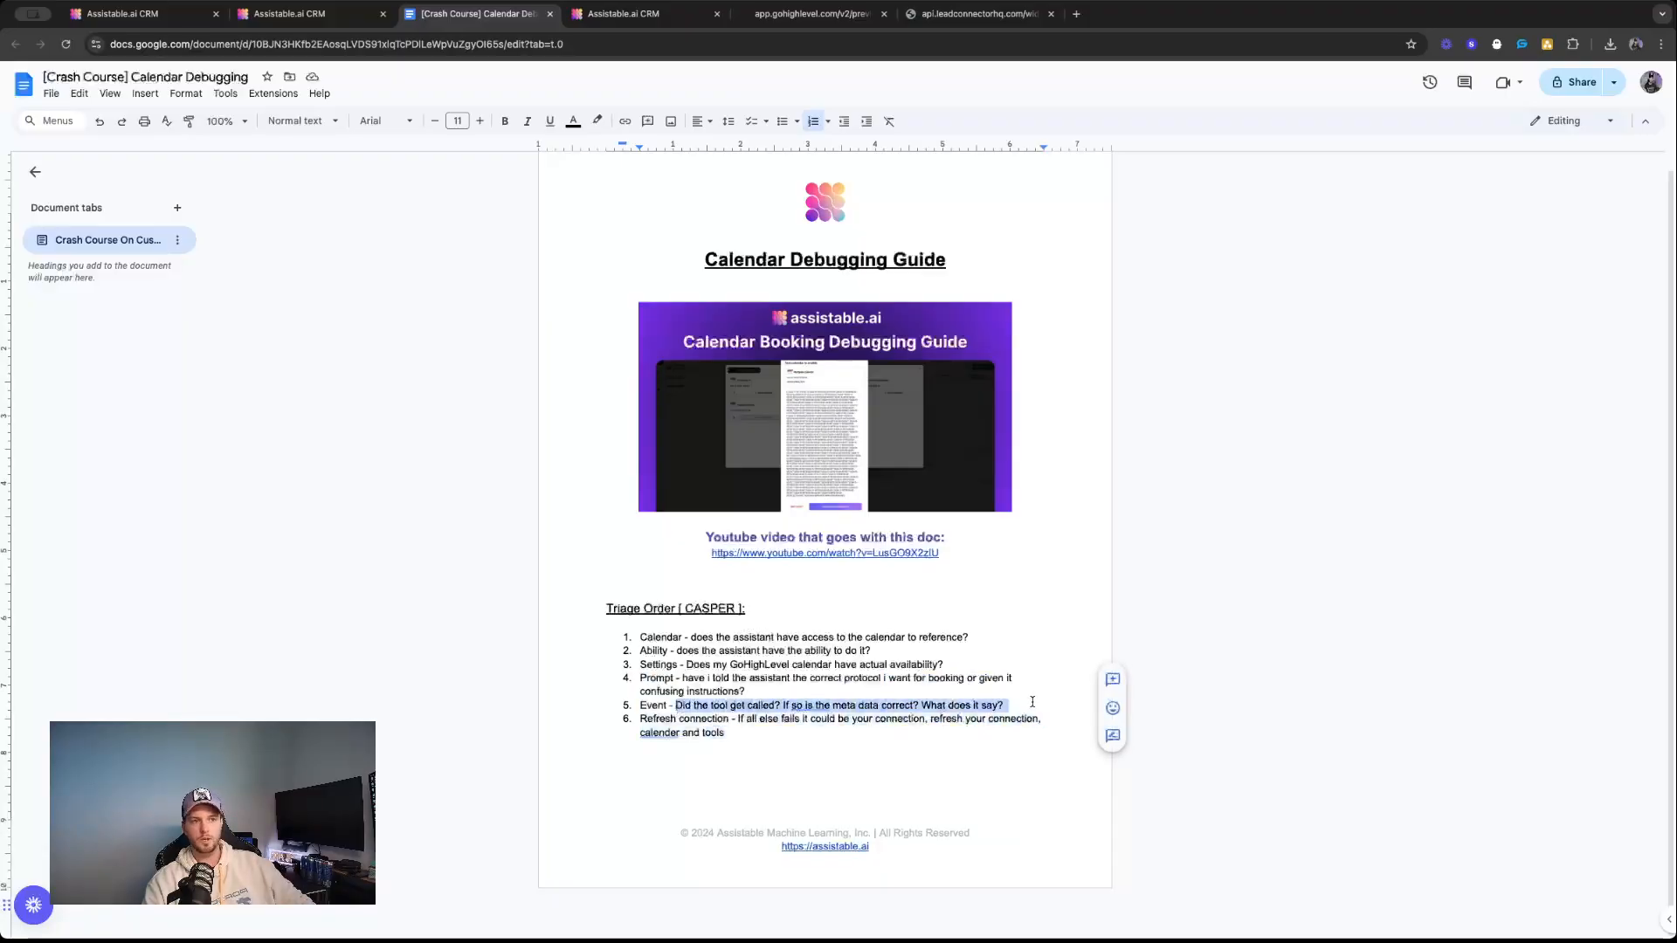
Send "just book me the soonest available" in the preview page's chat widget.
key(ctrl+Tab)
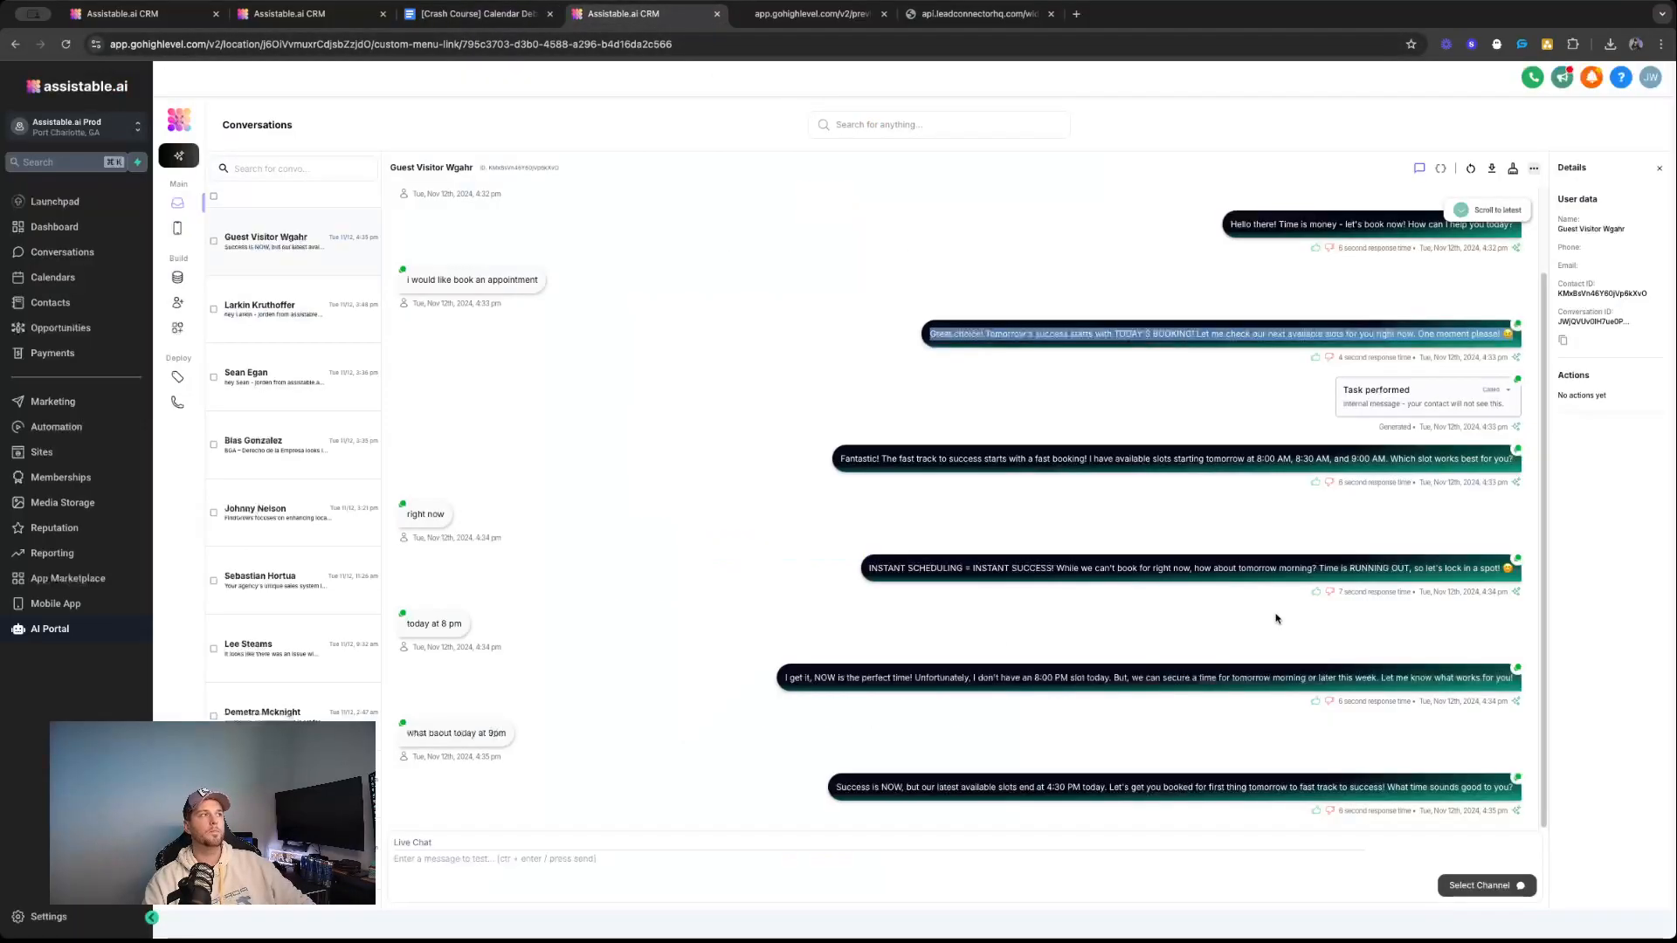
scroll(1268, 614, up, 1)
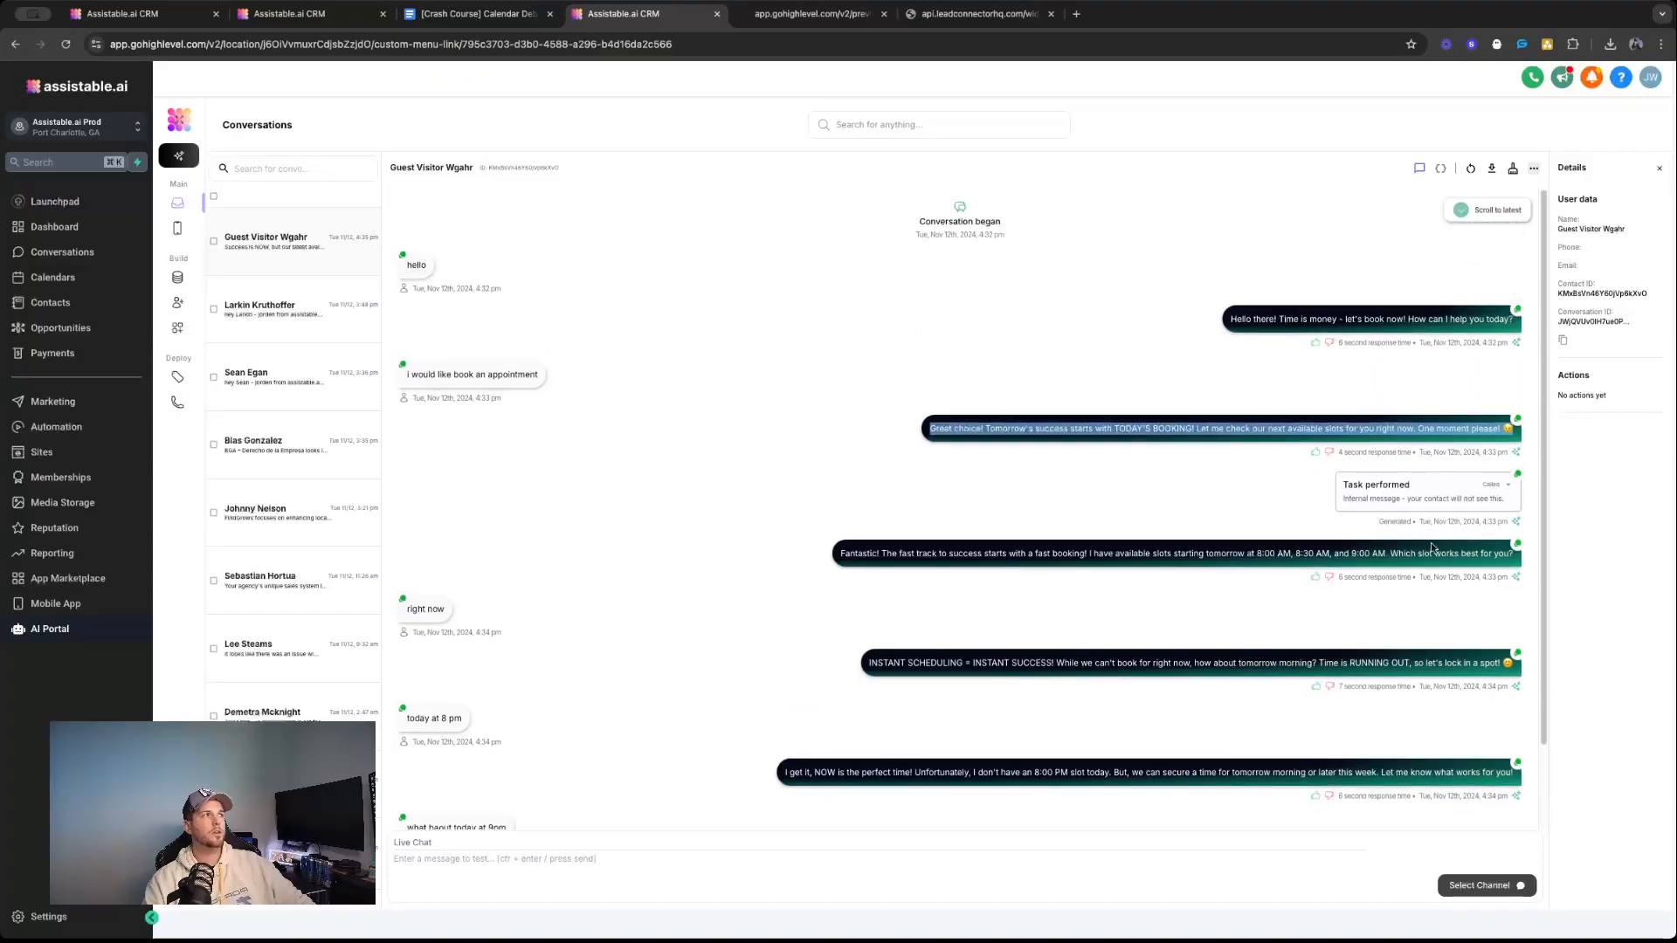
click(831, 22)
text(j)
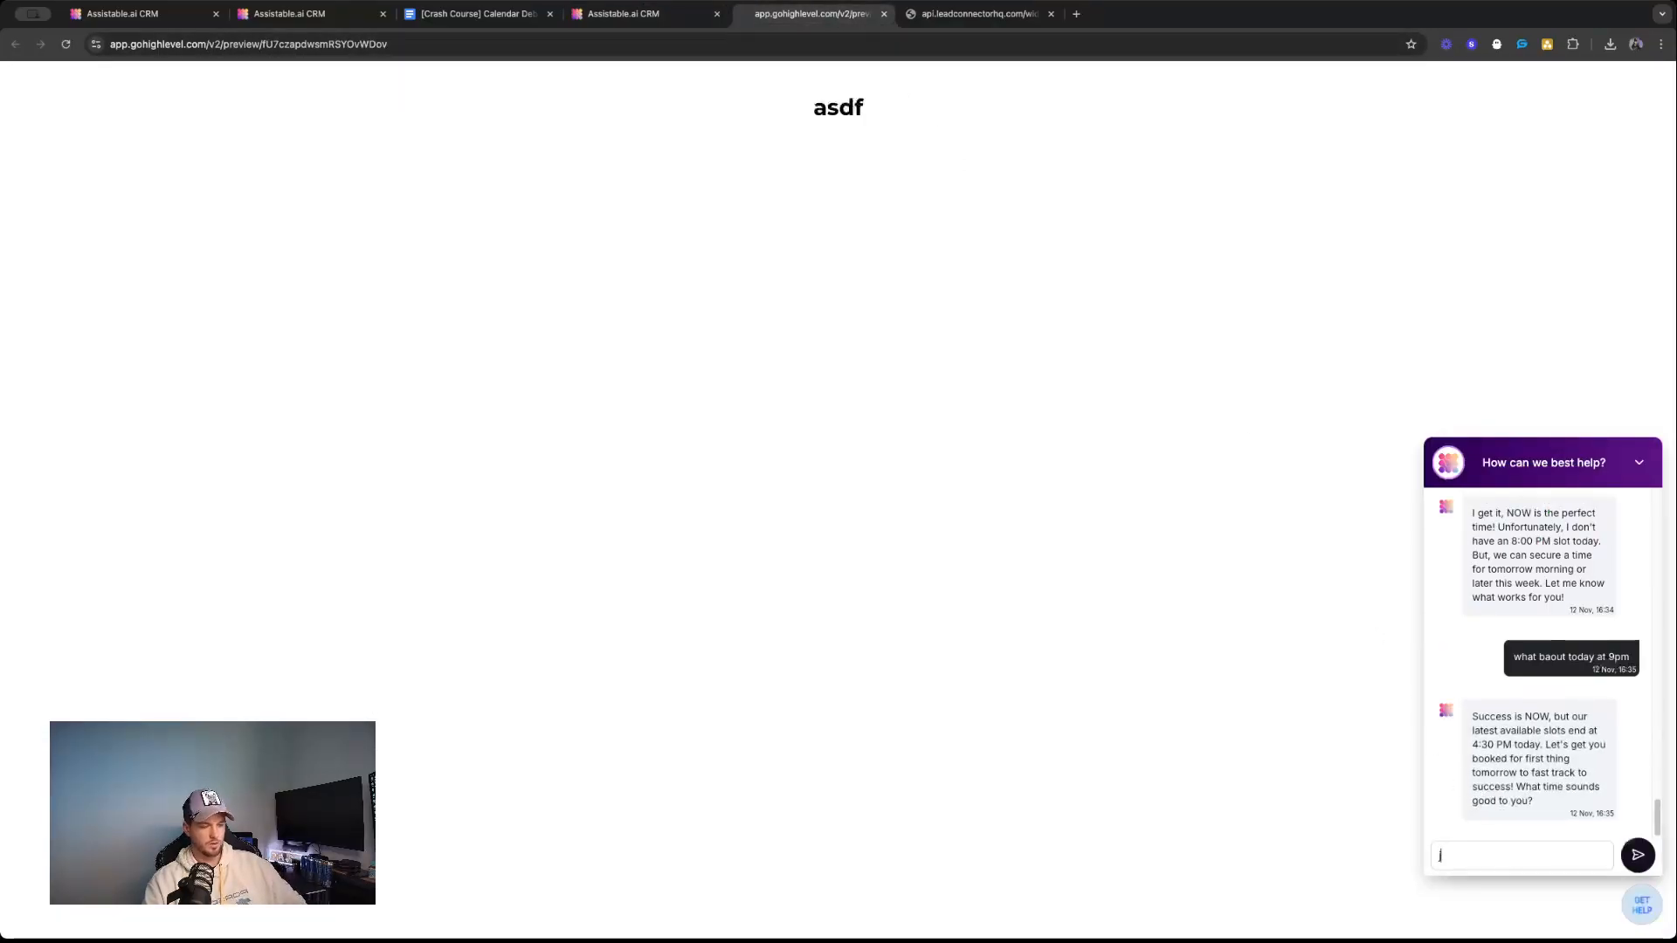
text(ust book me the soonset available)
key(Return)
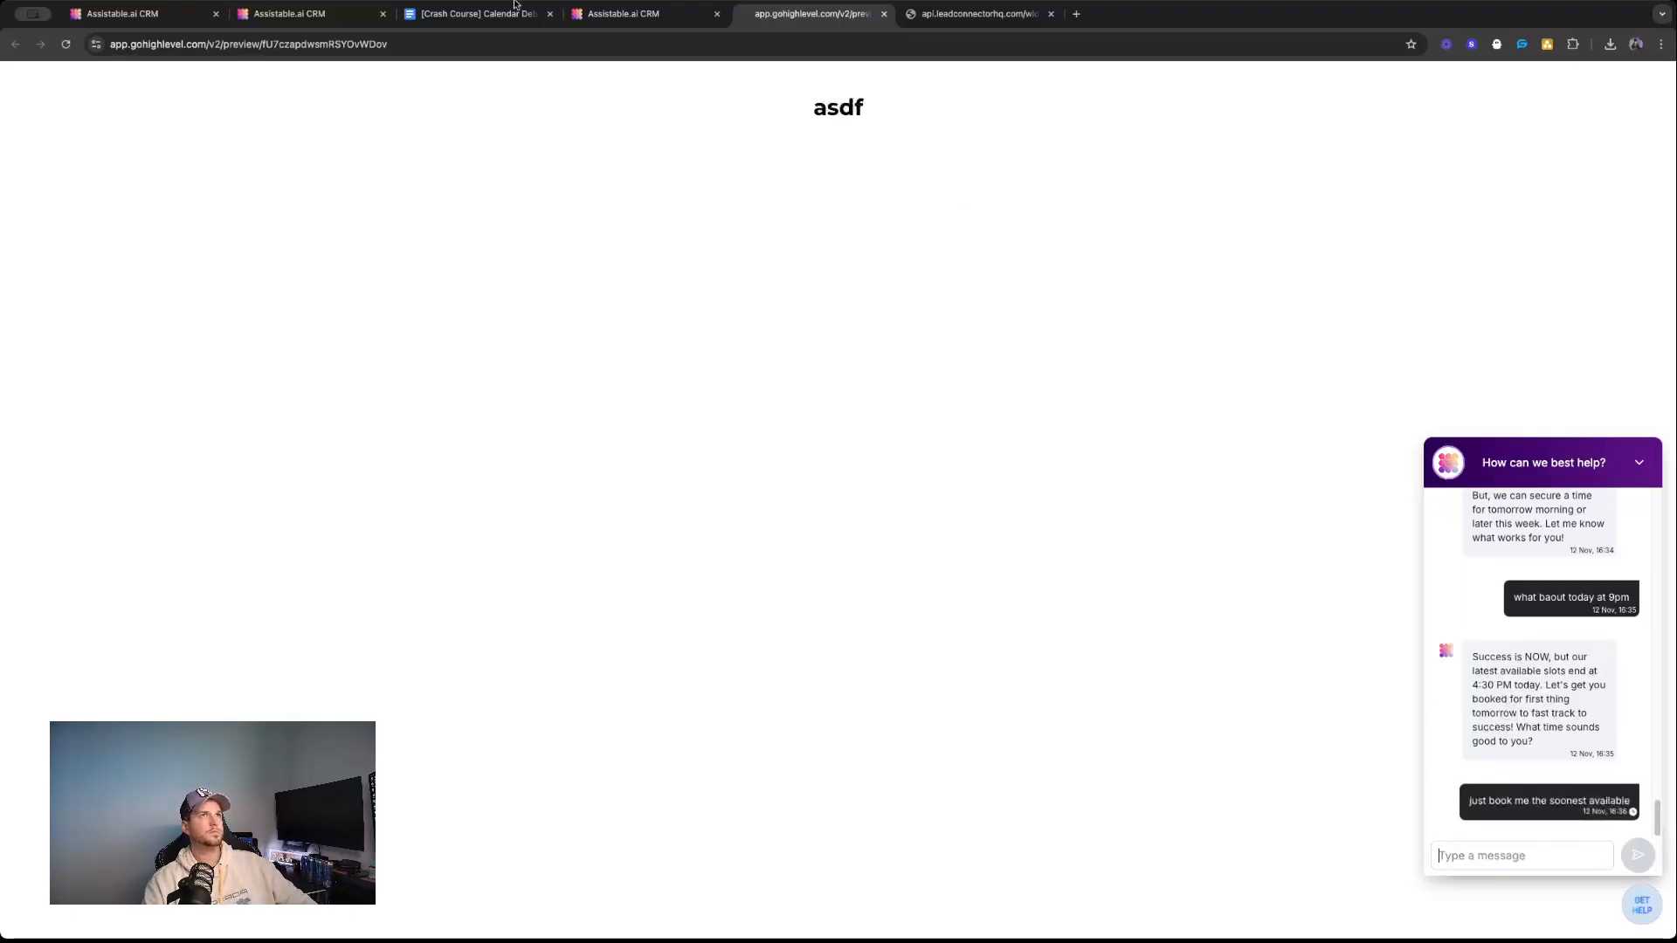
Expand the first task performed entry in the guest visitor's conversation, highlight the returned availability slots, and collapse the entry.
click(613, 14)
click(1432, 489)
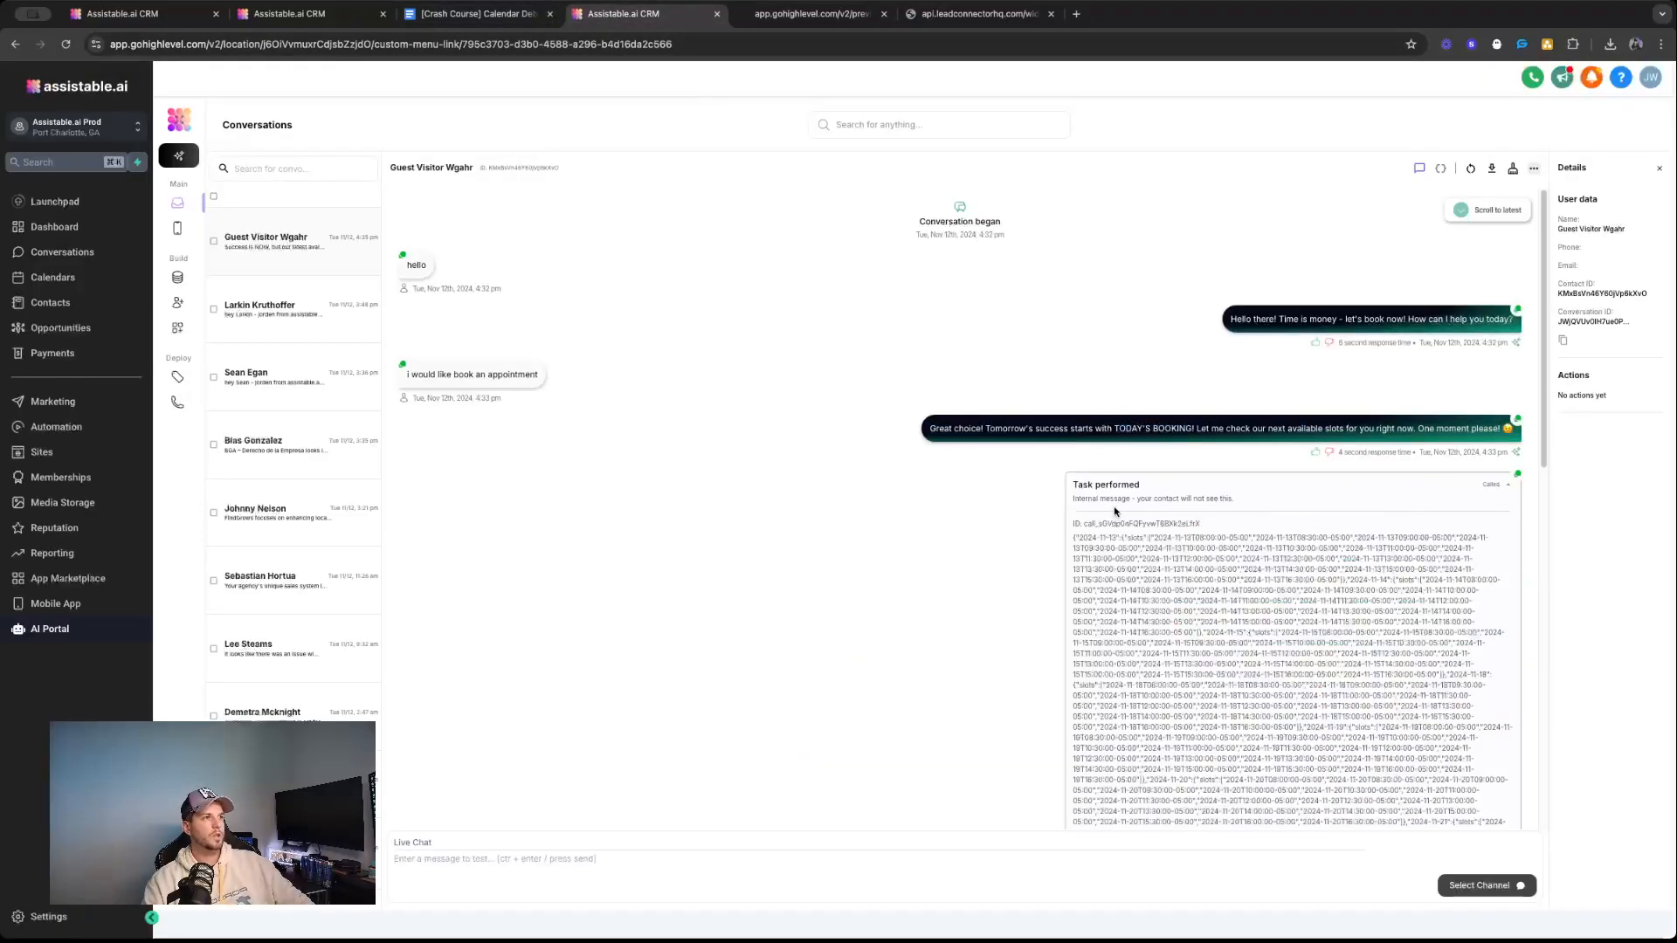
click(1413, 484)
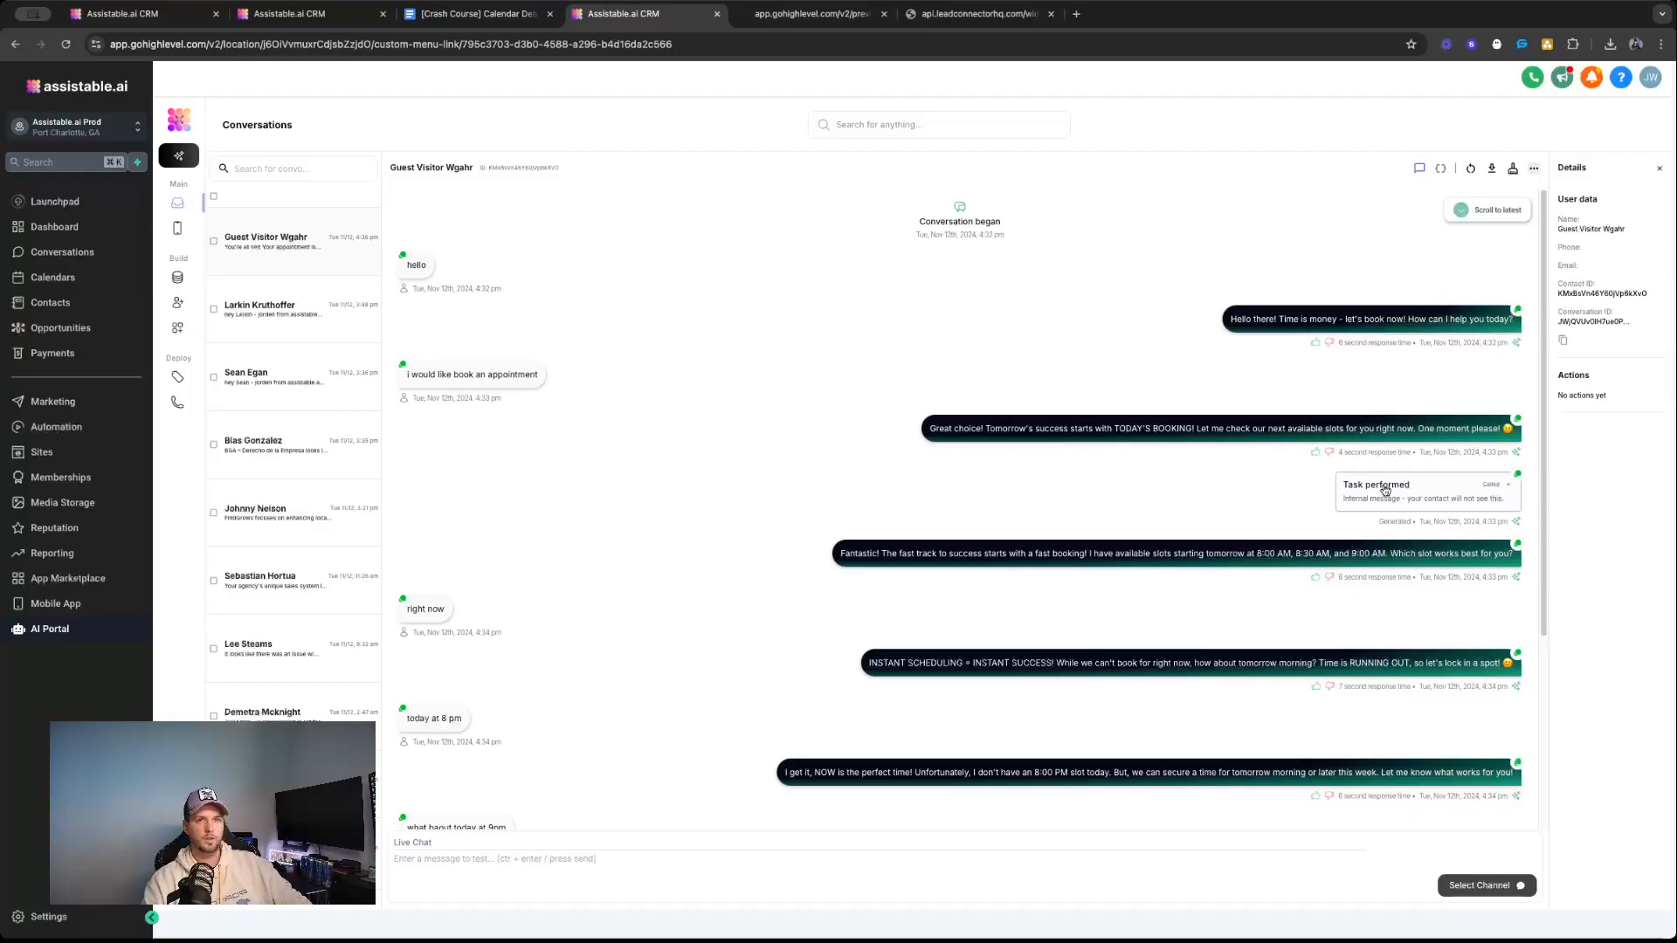
click(1384, 488)
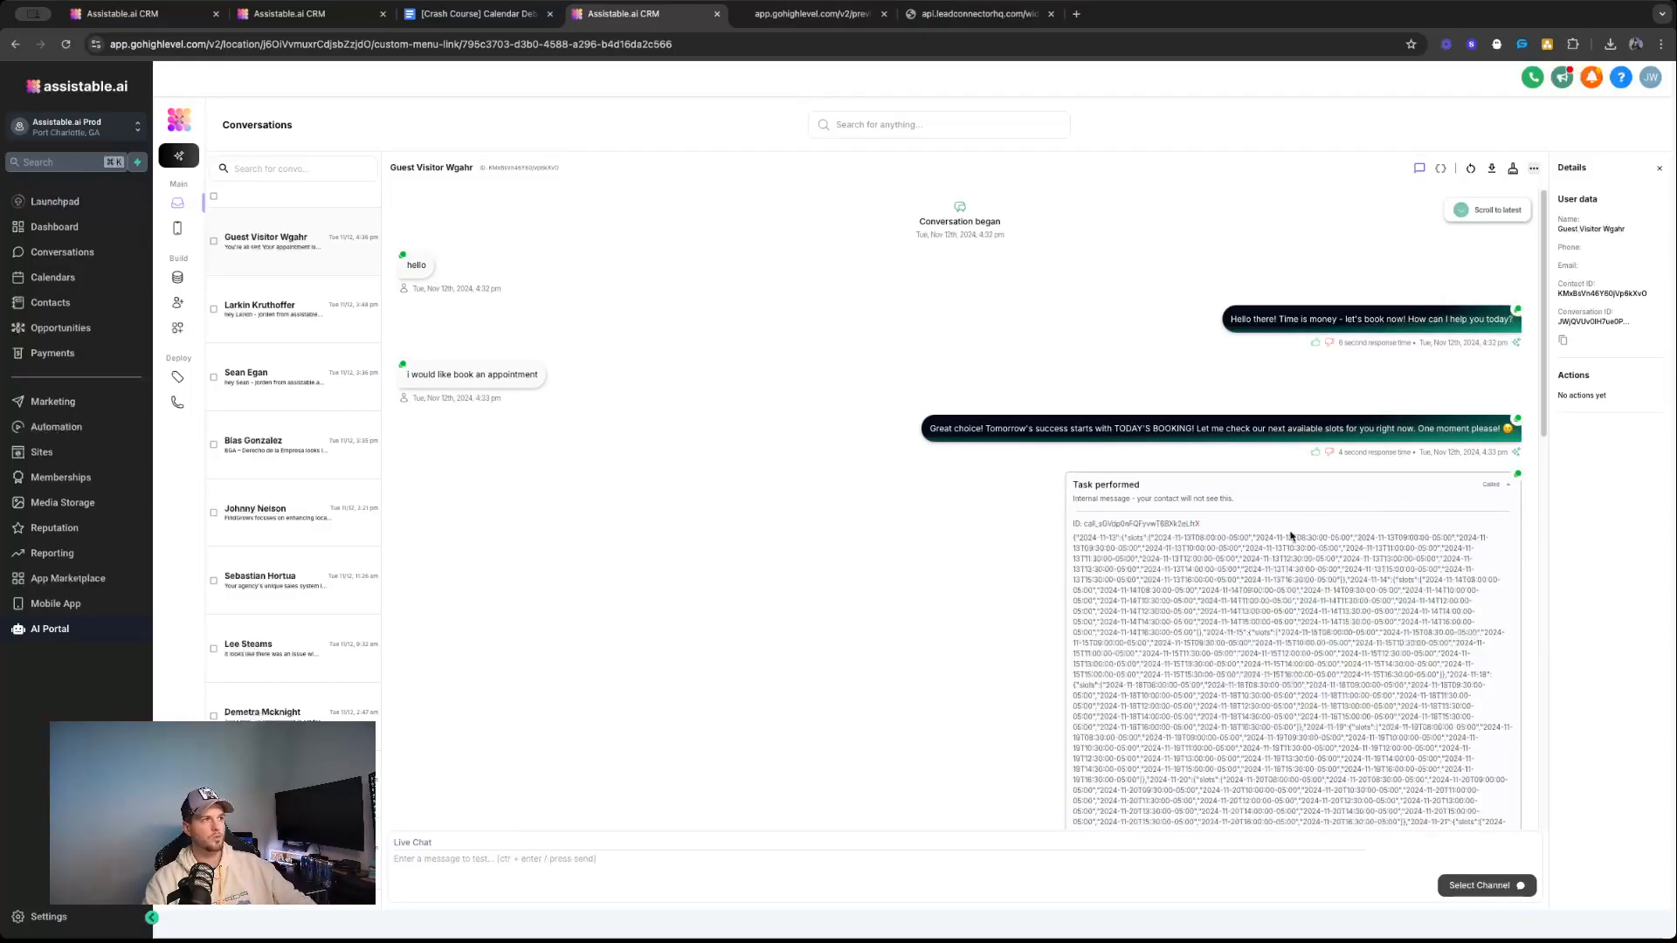
drag(1074, 537, 1328, 649)
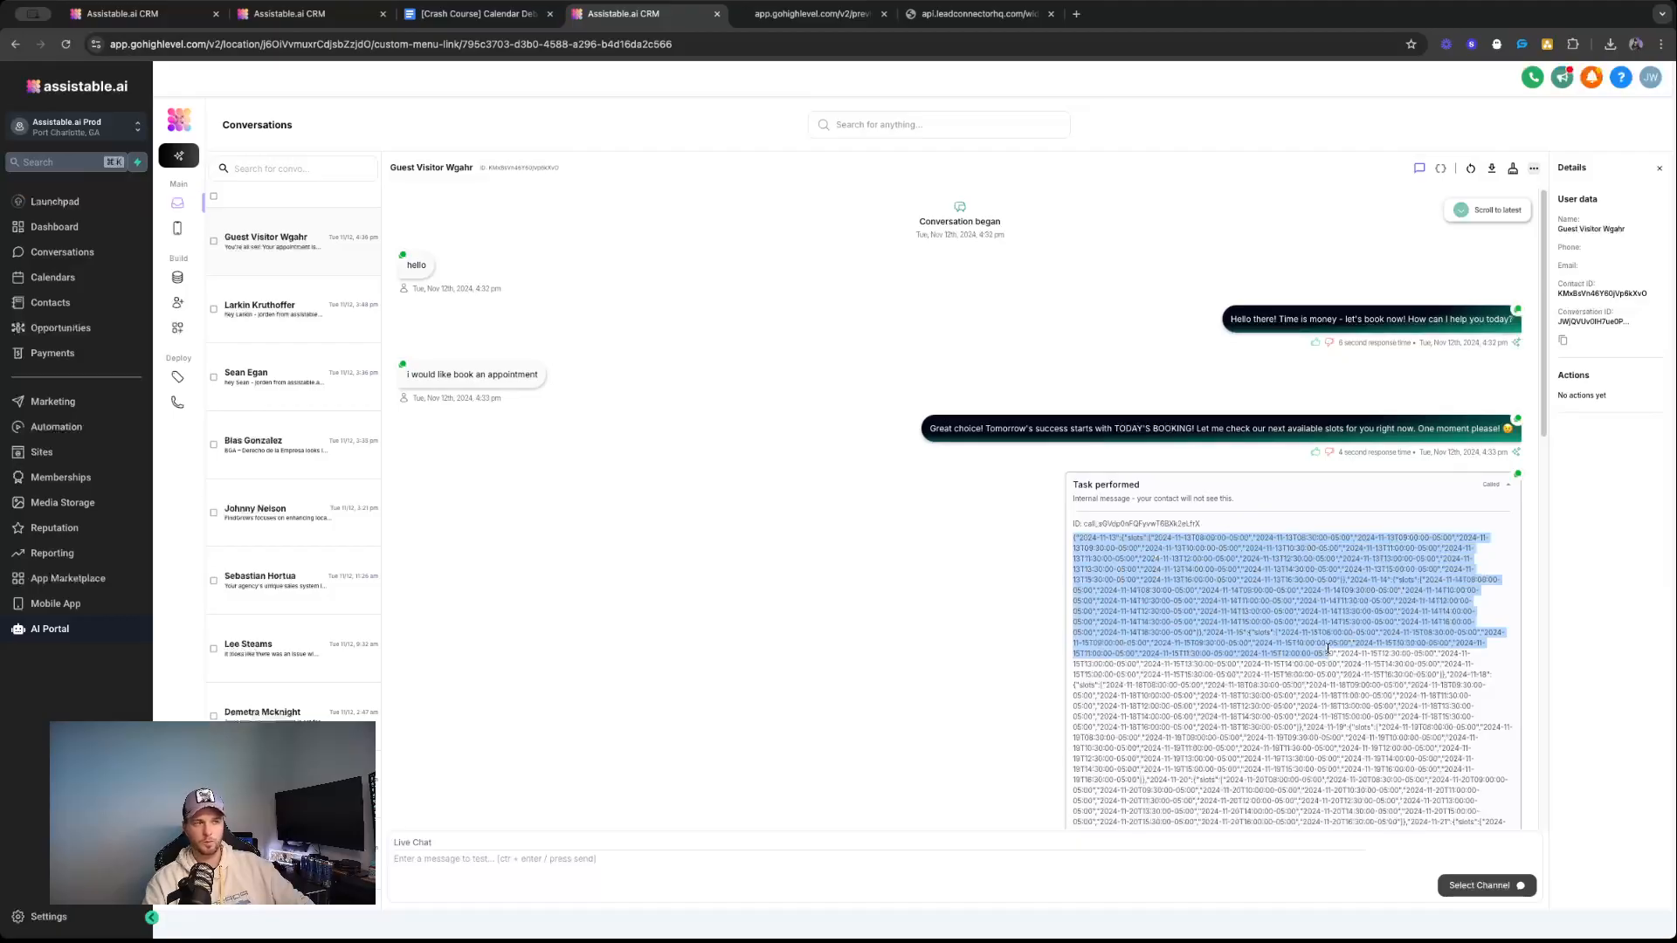
scroll(1309, 642, down, 1)
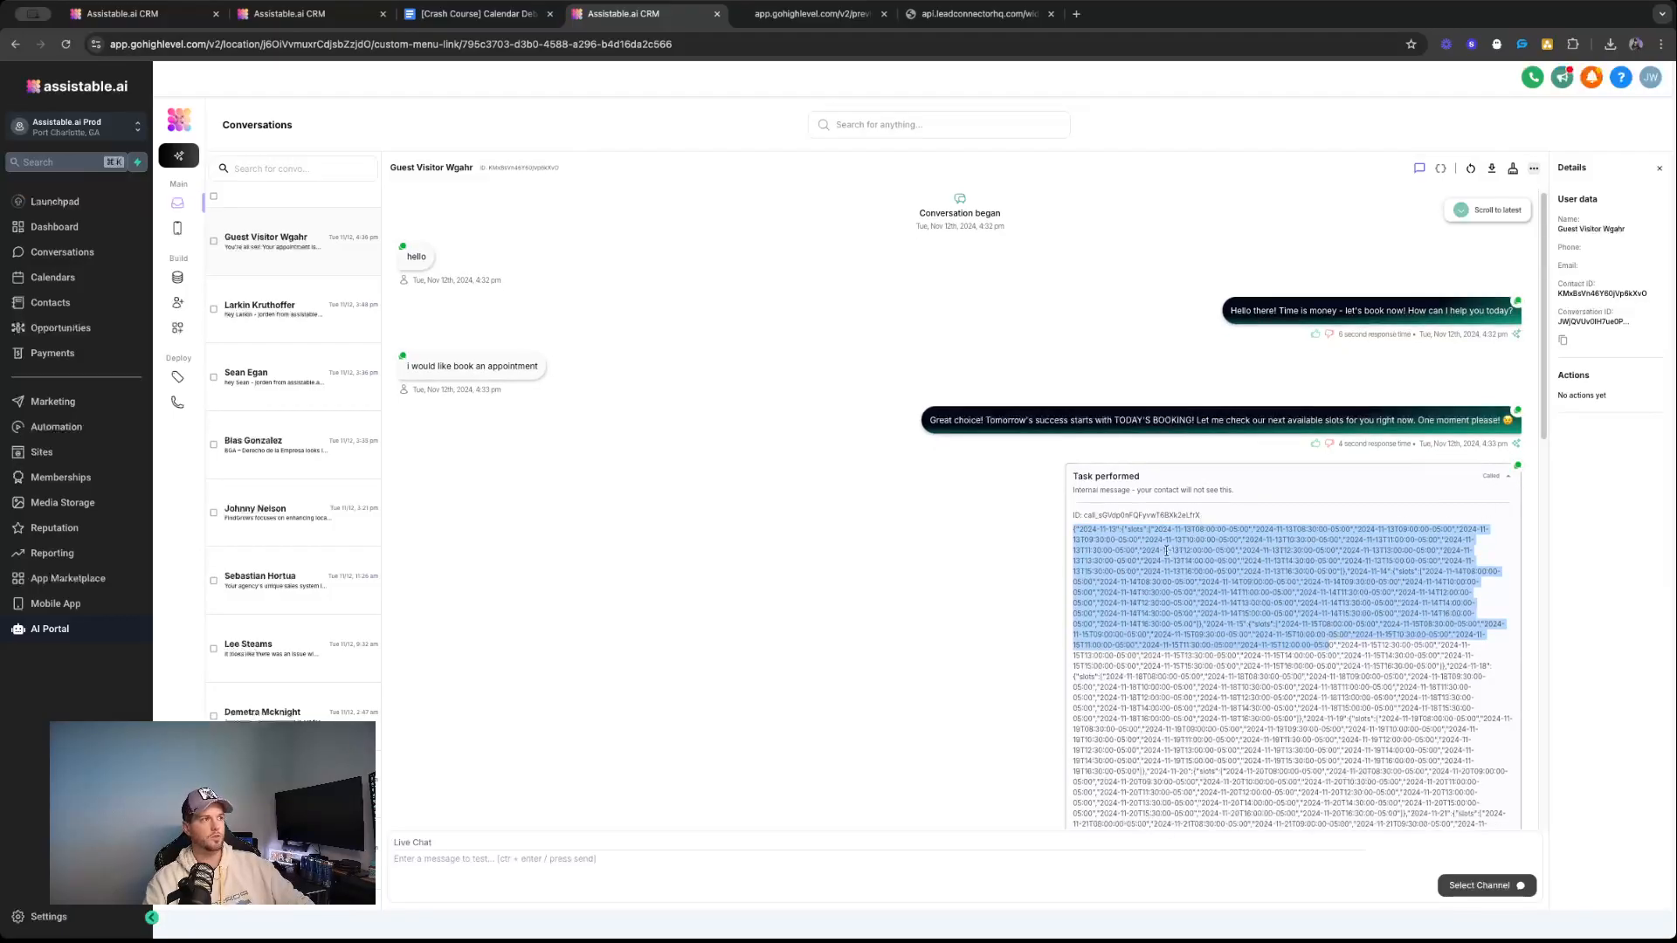
click(1107, 530)
drag(1074, 528, 1443, 666)
click(1495, 477)
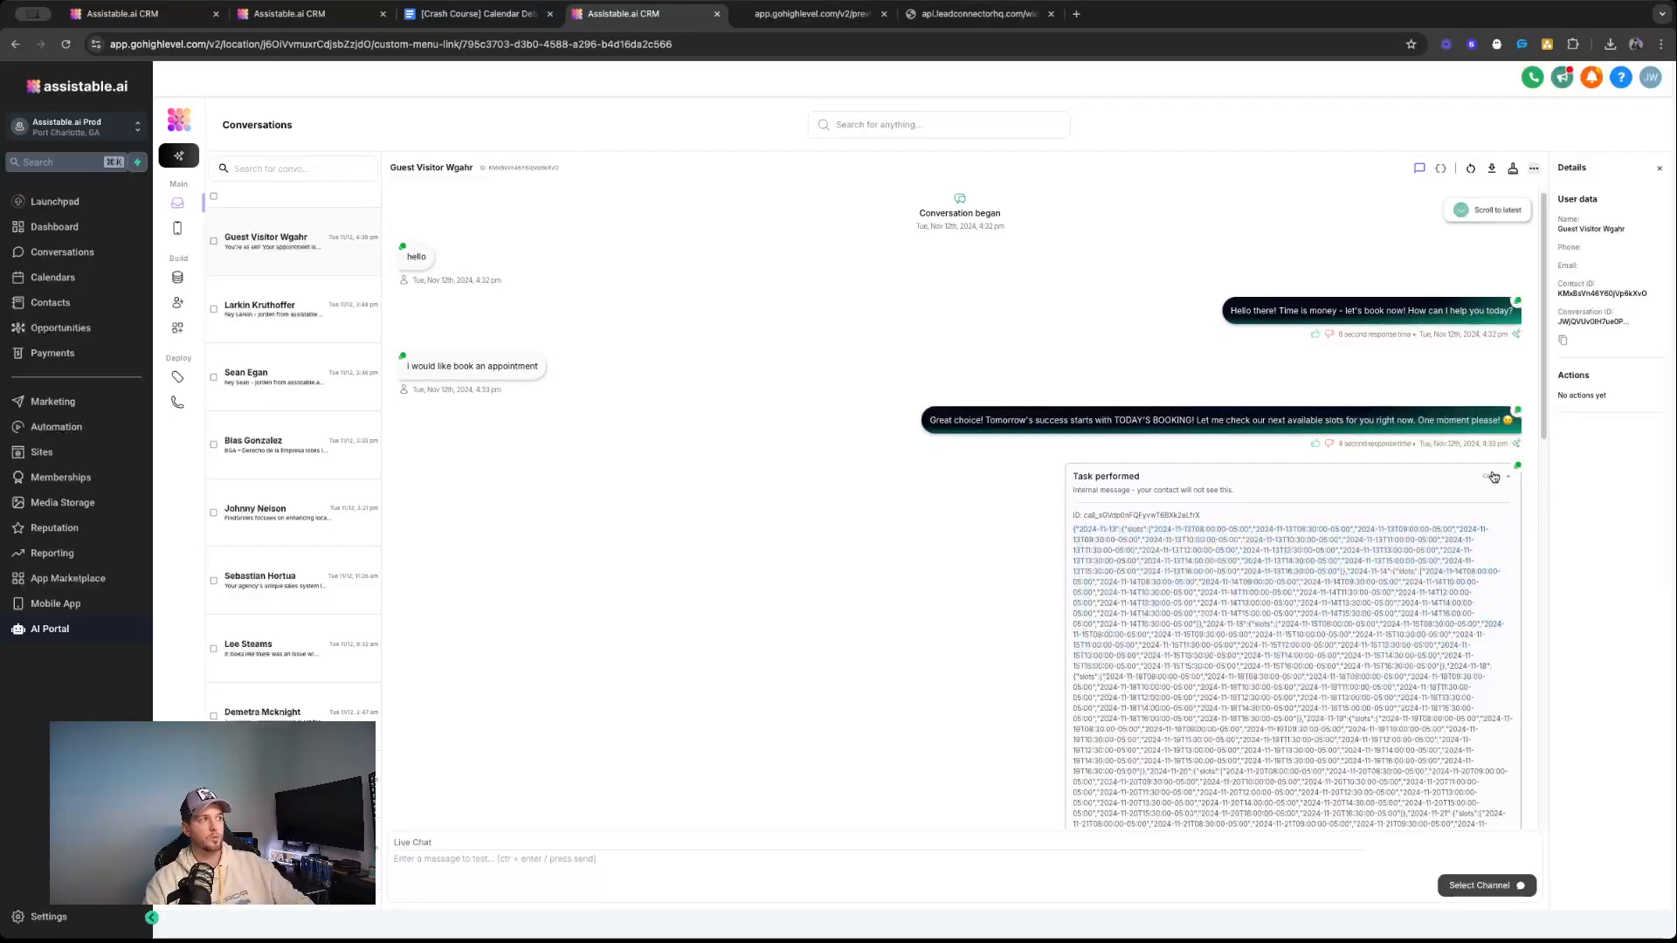
Expand the task performed entry below "just book me the soonest available" and highlight its booking result.
scroll(1117, 610, down, 3)
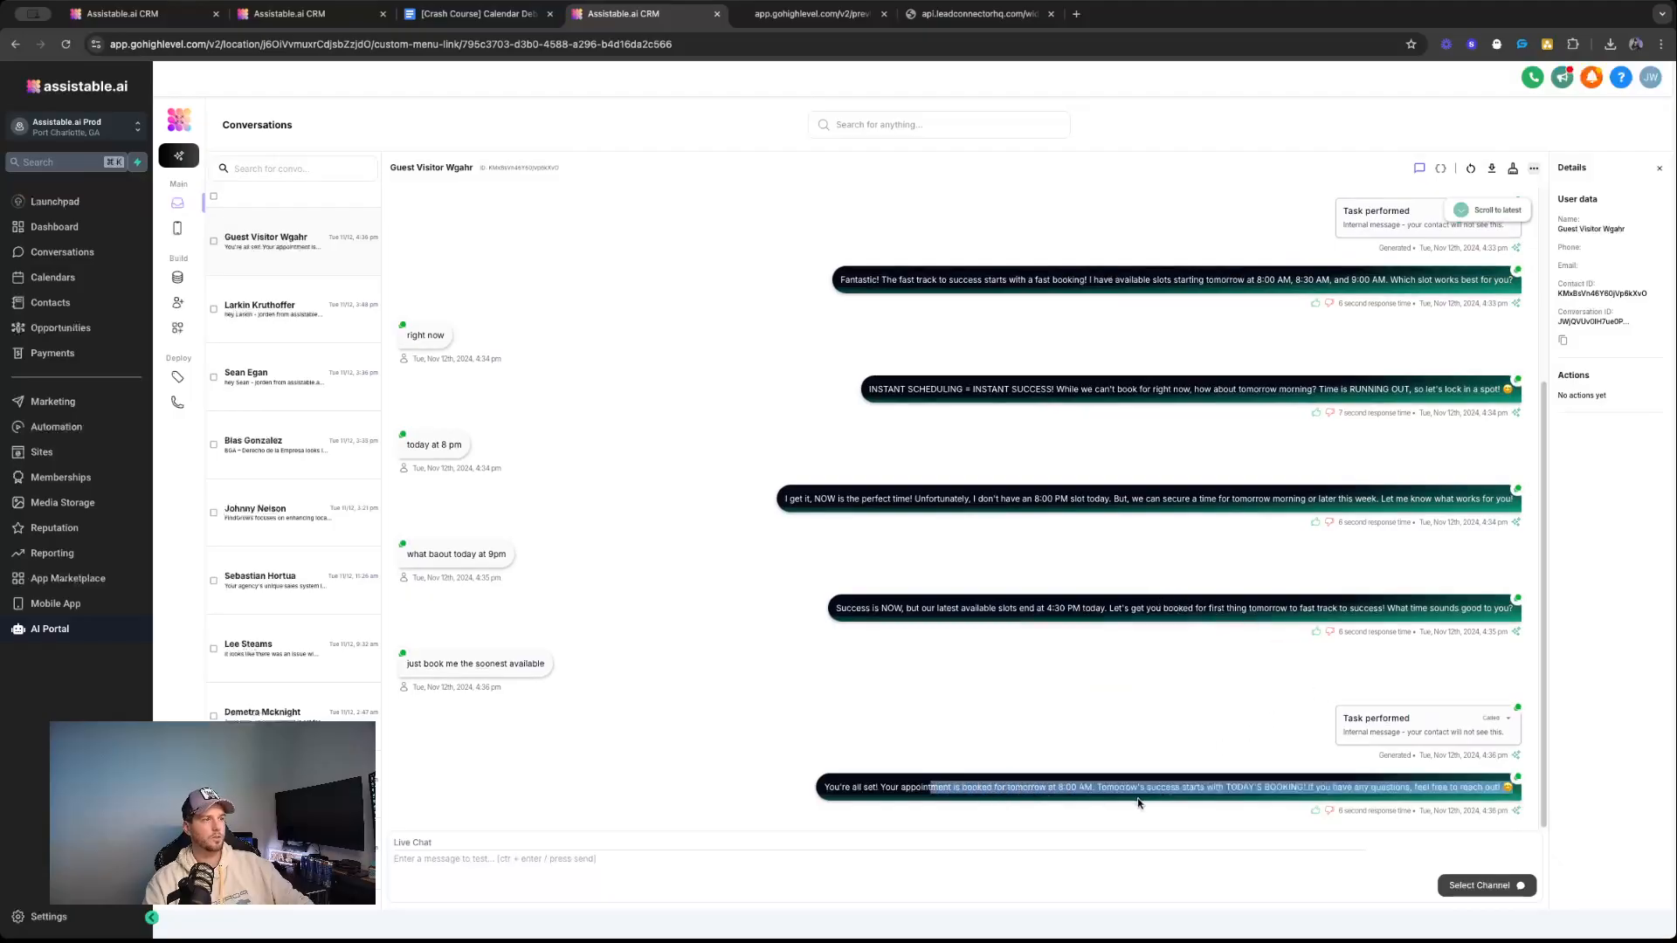
click(1441, 723)
drag(1345, 772, 1464, 777)
double_click(1426, 777)
double_click(1429, 777)
triple_click(1429, 777)
double_click(1248, 739)
Compare the two task performed entries in the conversation, expanding and collapsing the earlier availability check.
scroll(1308, 556, up, 5)
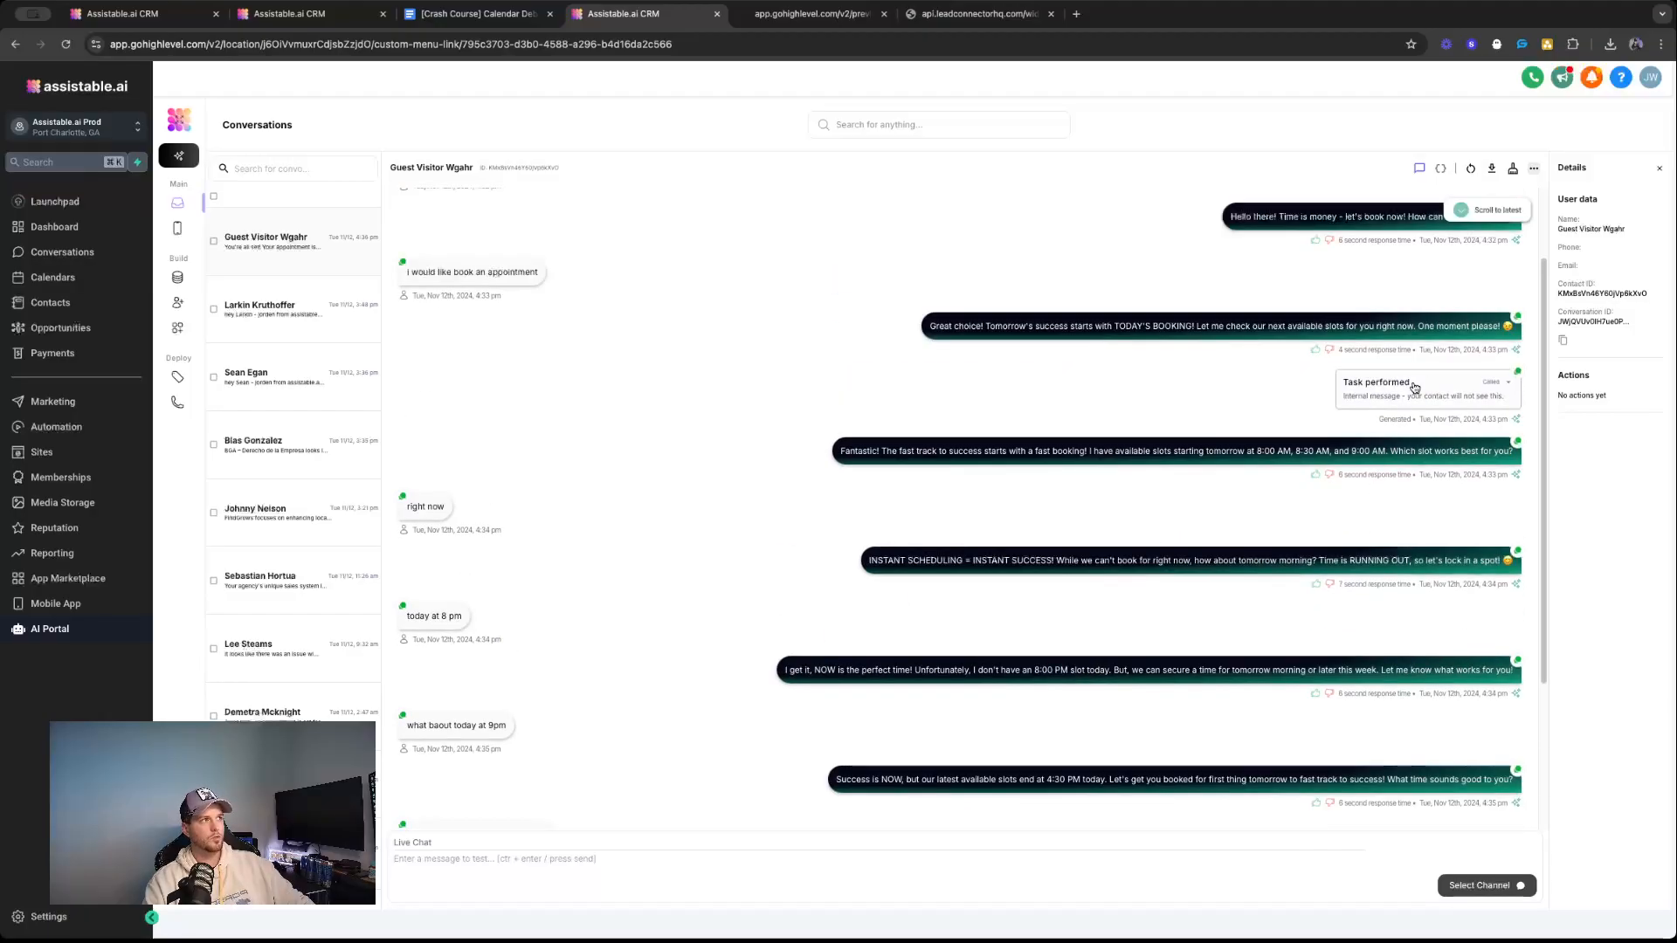
scroll(1356, 444, up, 5)
scroll(1450, 393, down, 10)
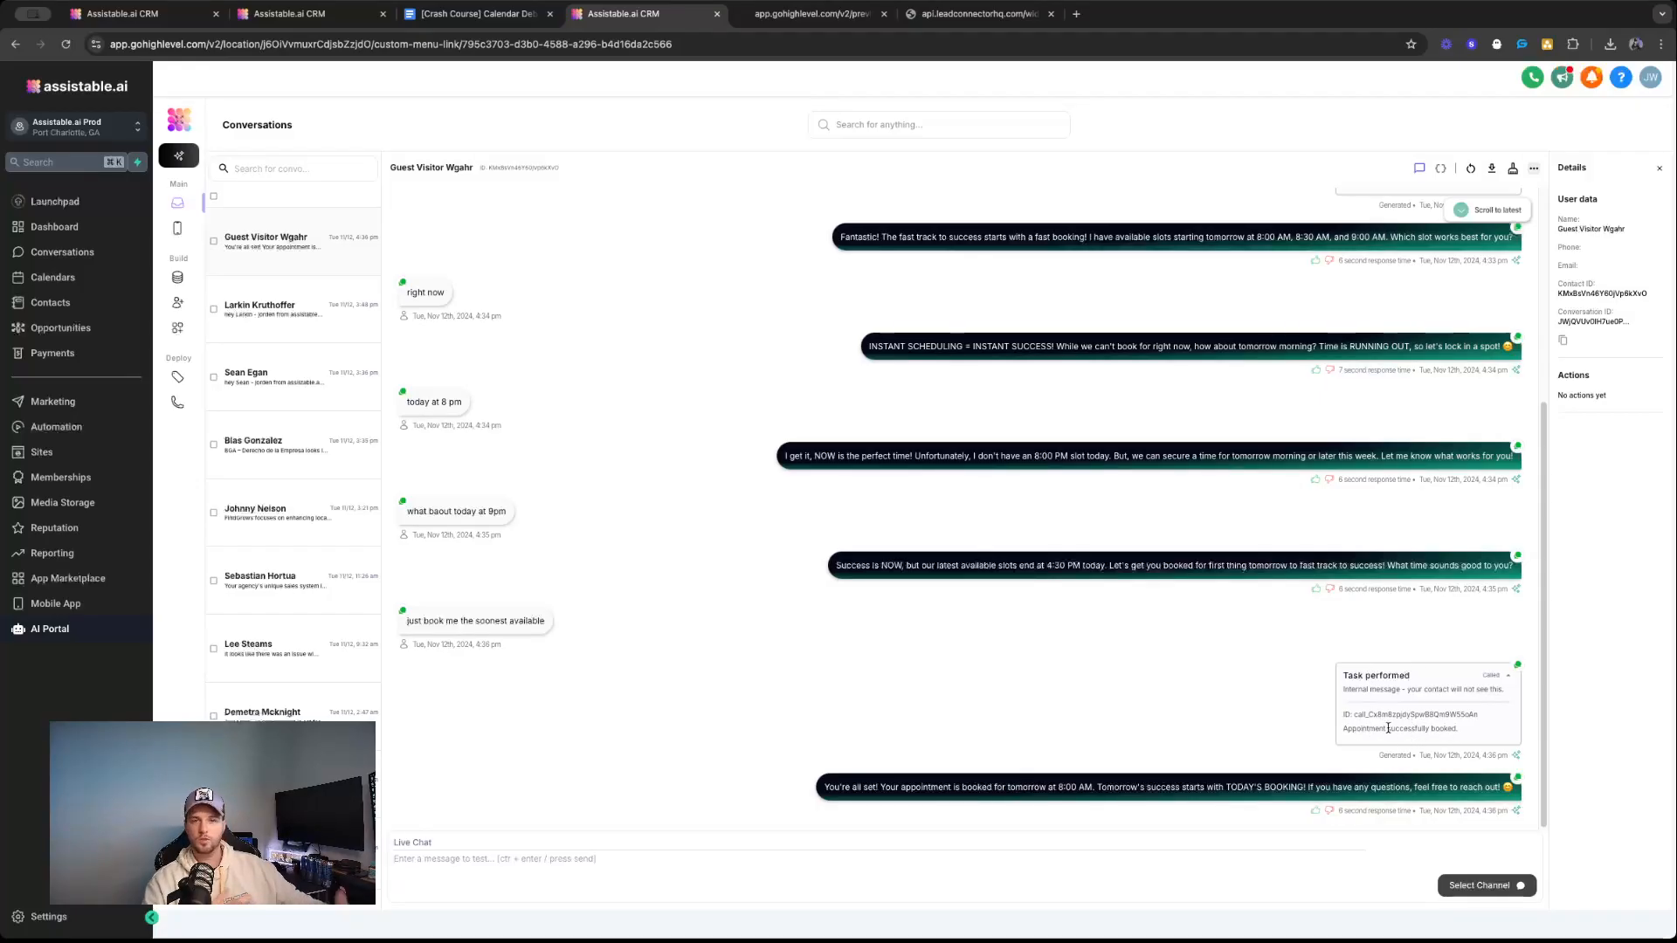
scroll(1410, 704, up, 3)
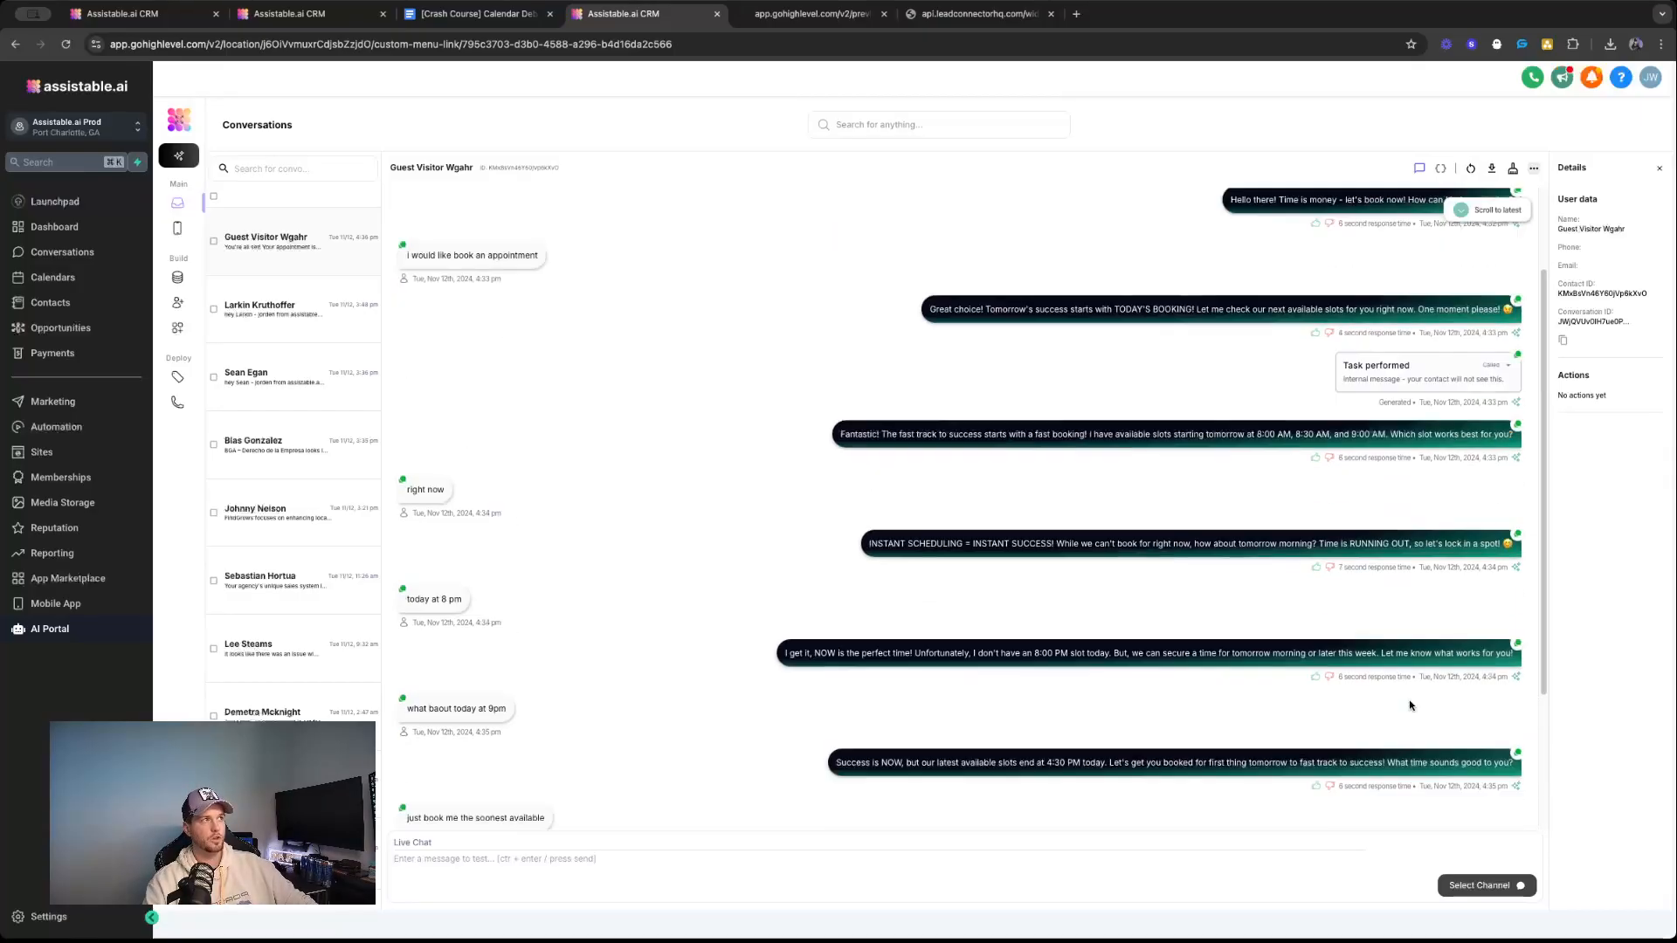
click(1482, 365)
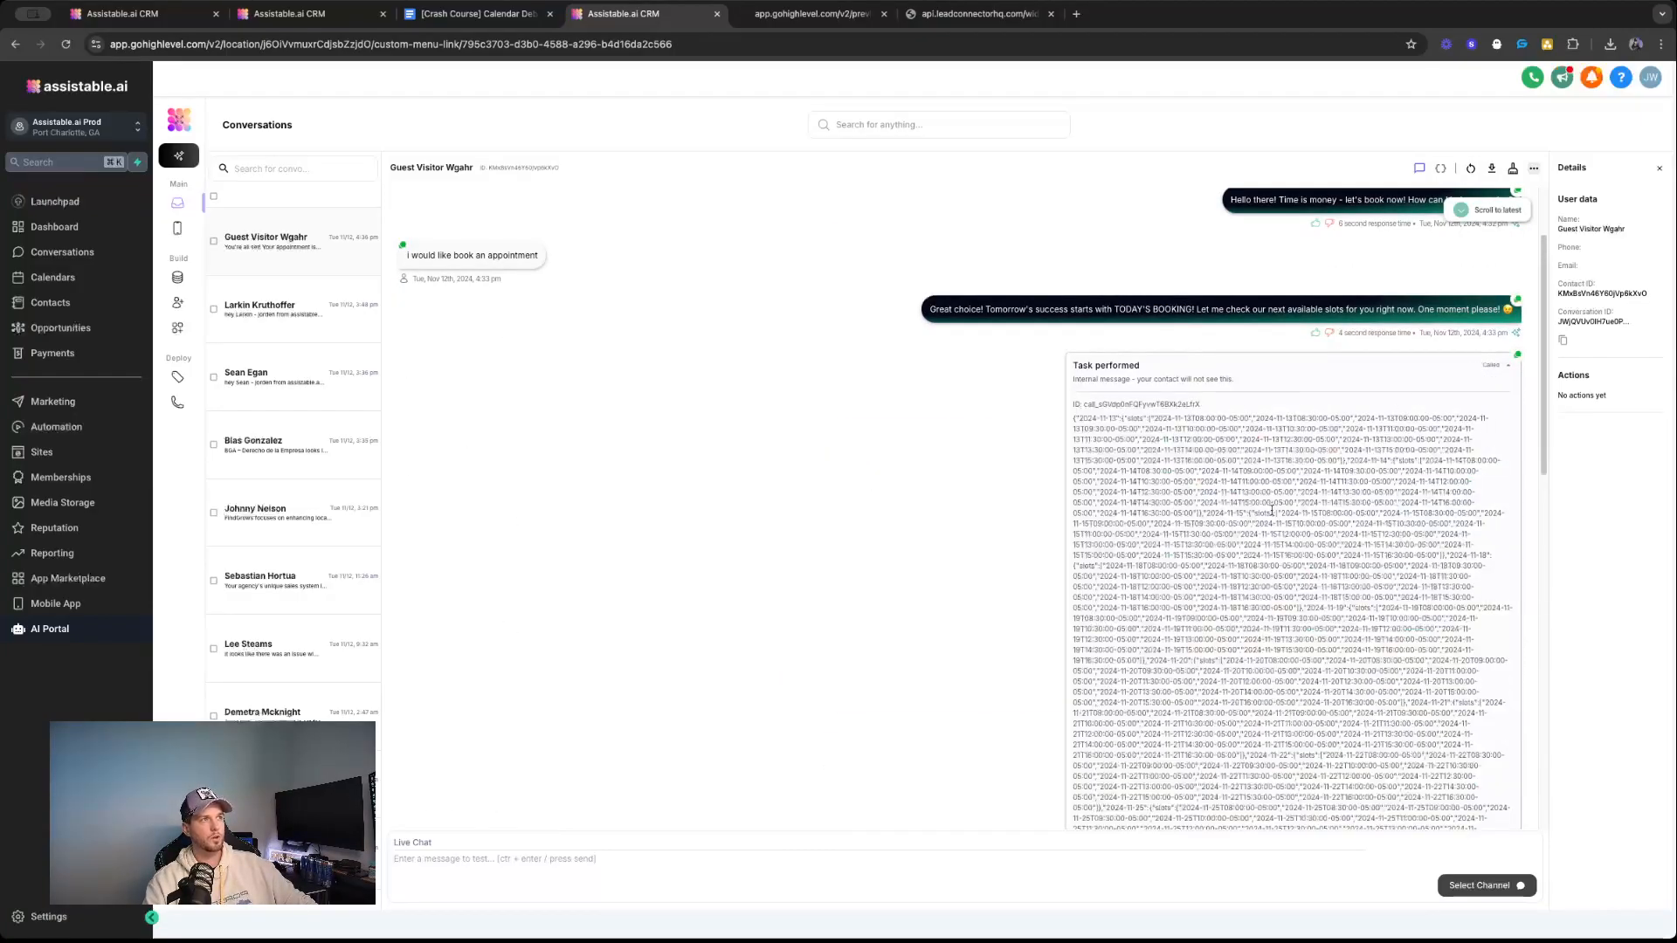
click(1482, 365)
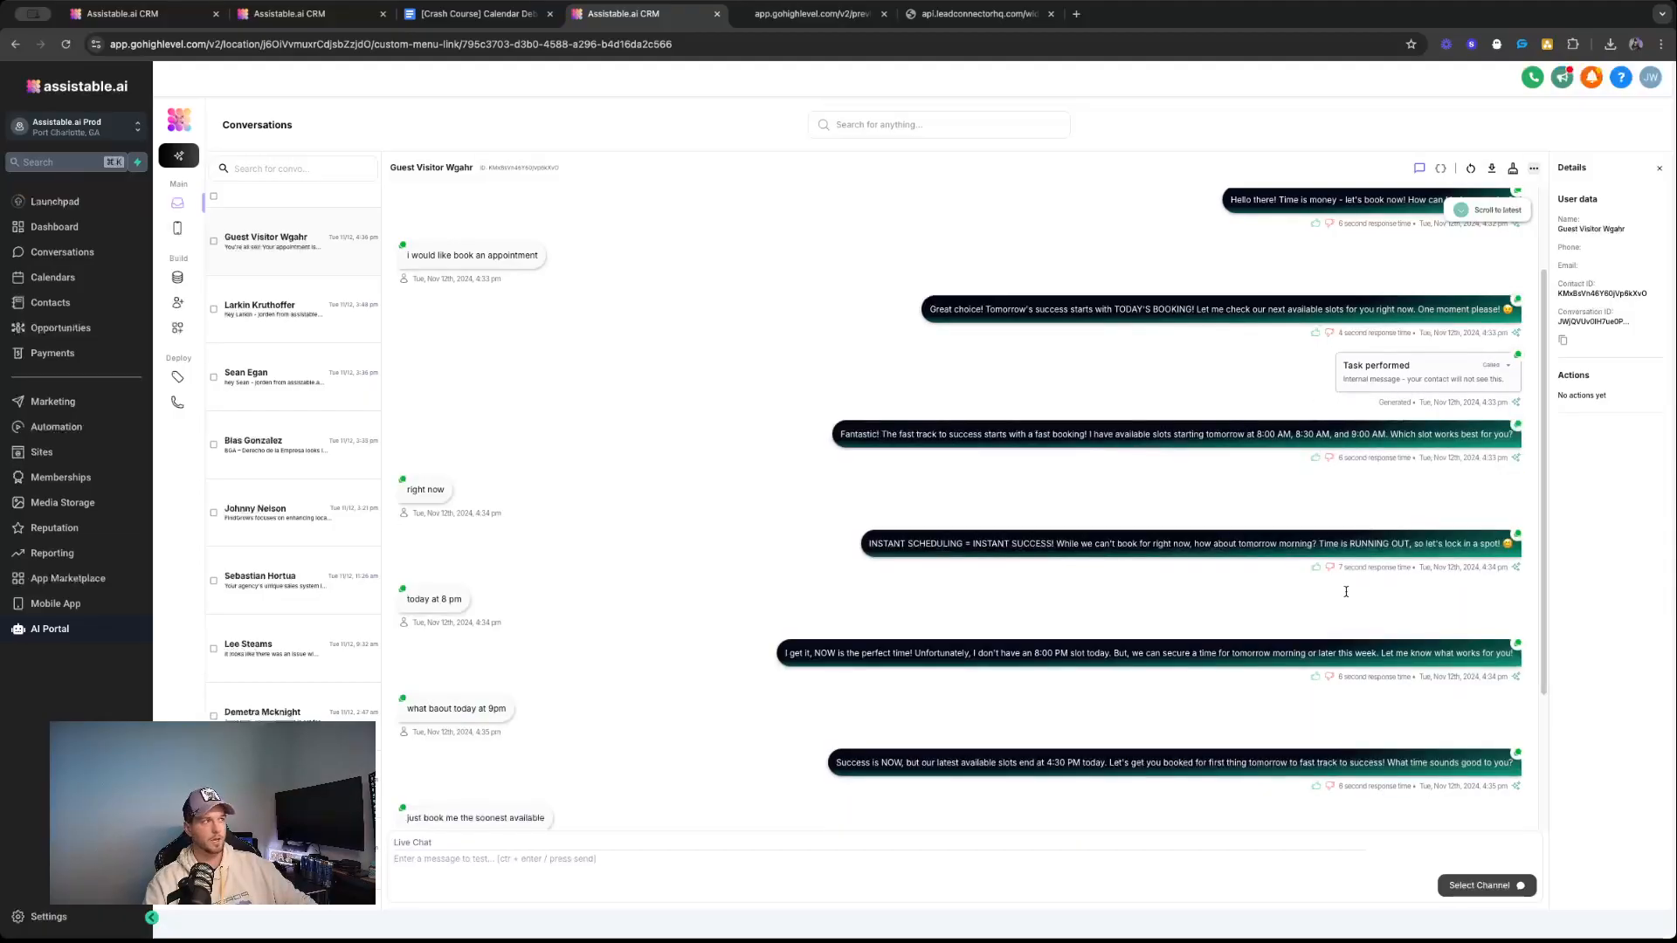
scroll(1353, 570, down, 3)
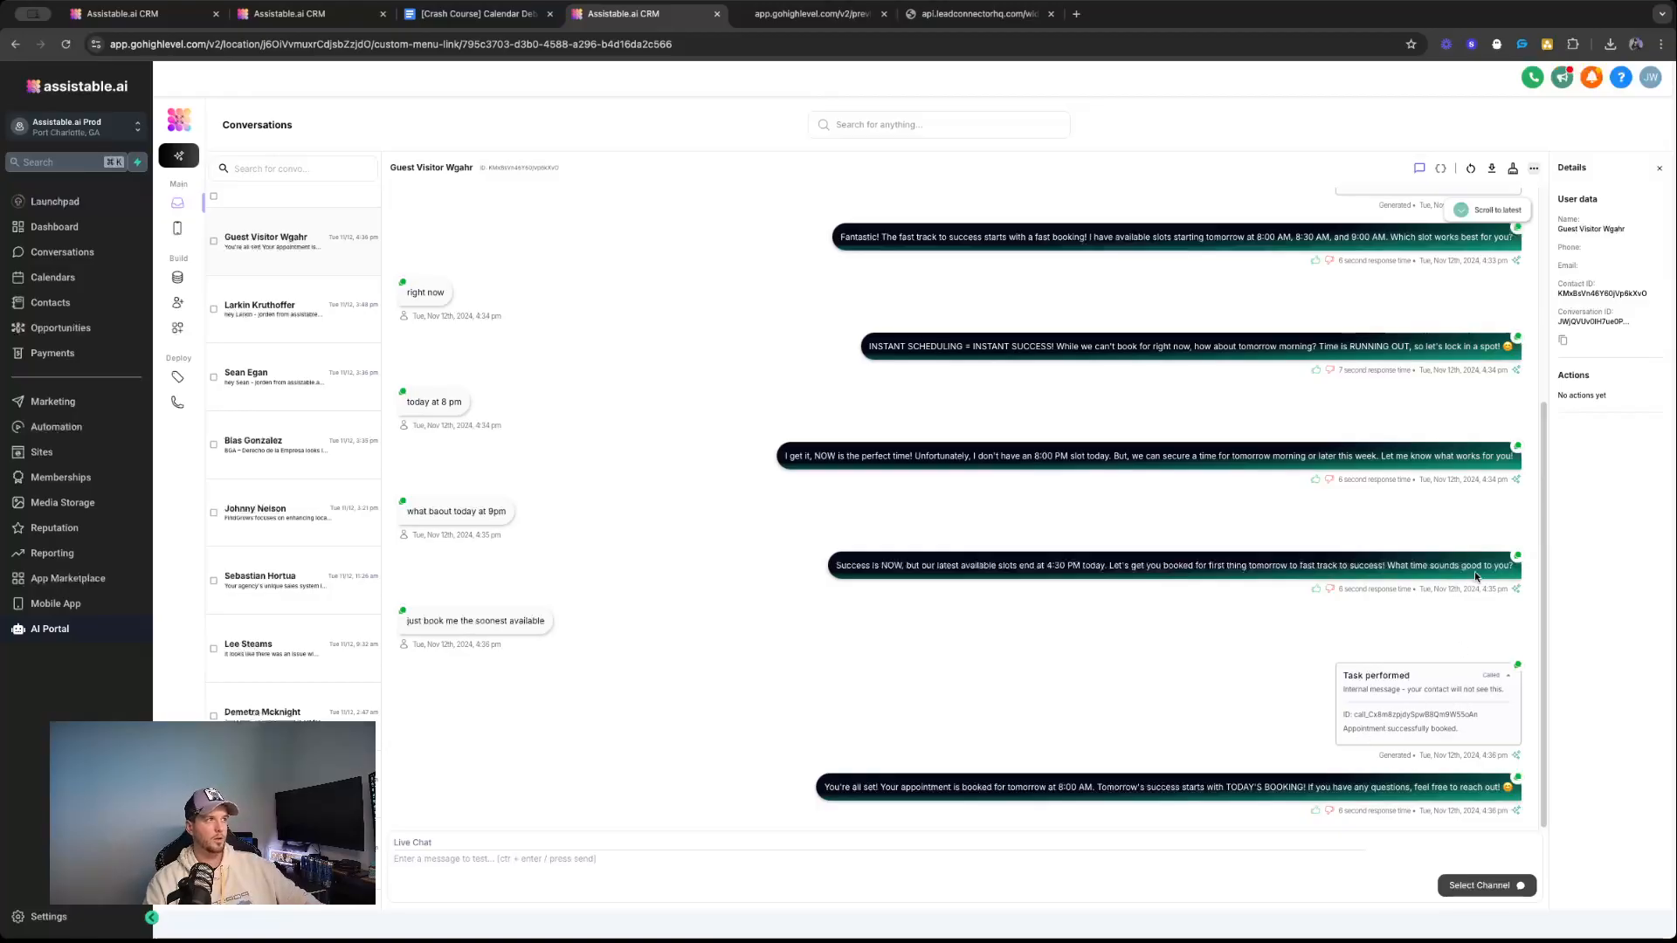
Recheck the latest task performed entry and highlight its result text again.
scroll(1467, 699, up, 5)
scroll(1408, 543, down, 5)
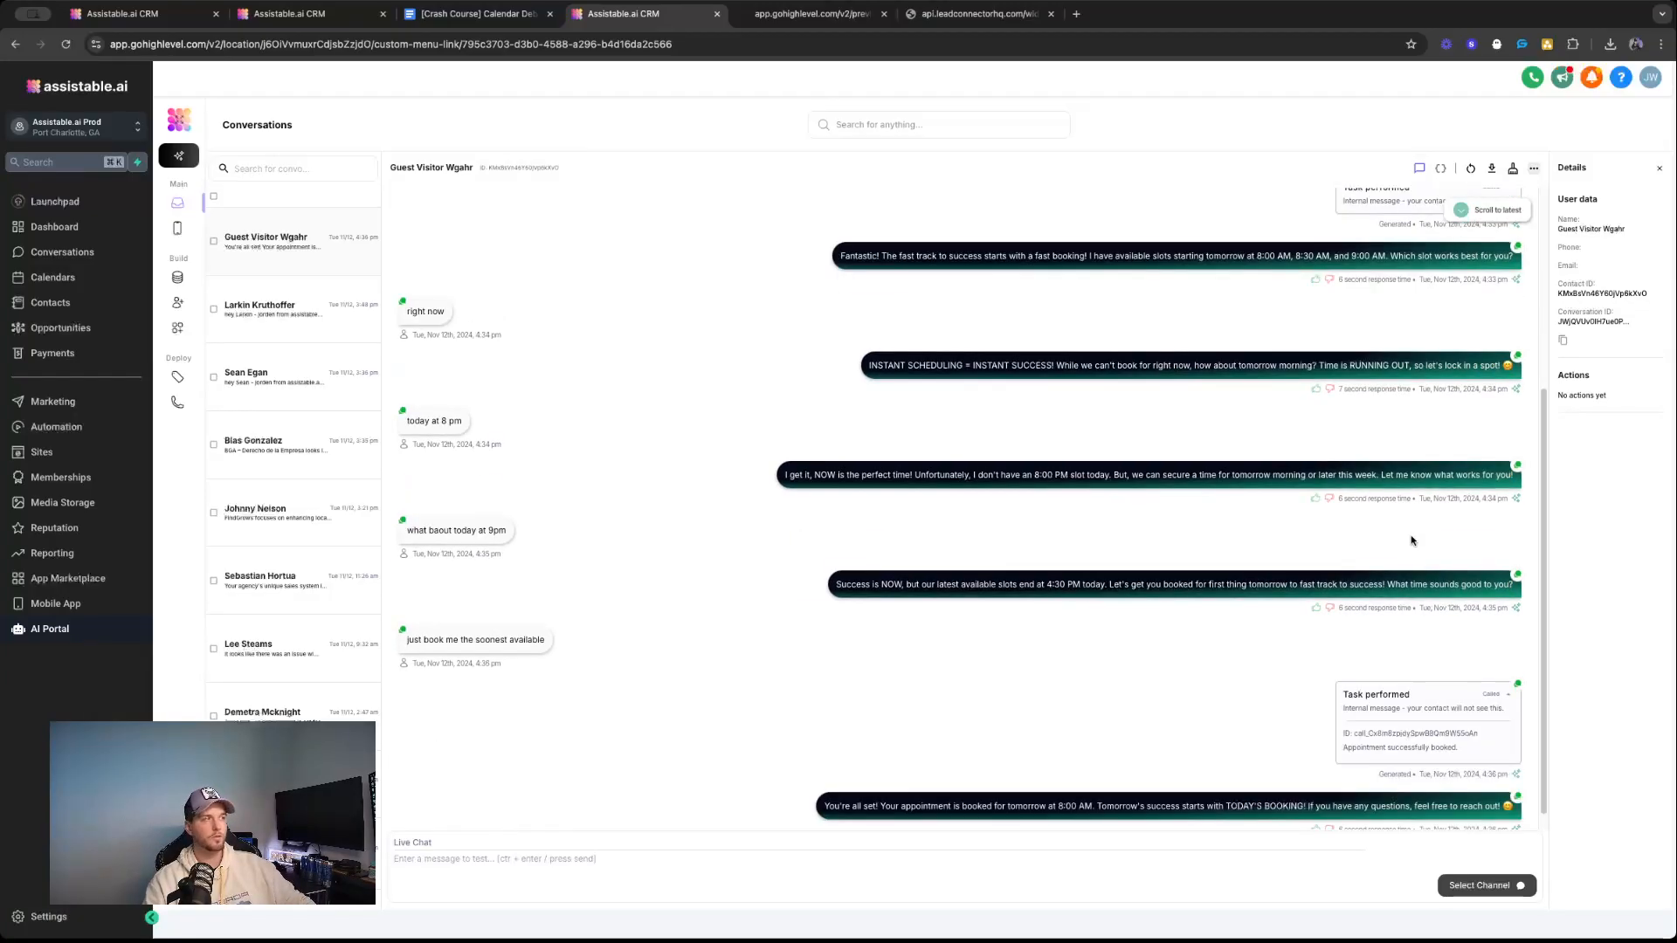
scroll(1389, 681, up, 1)
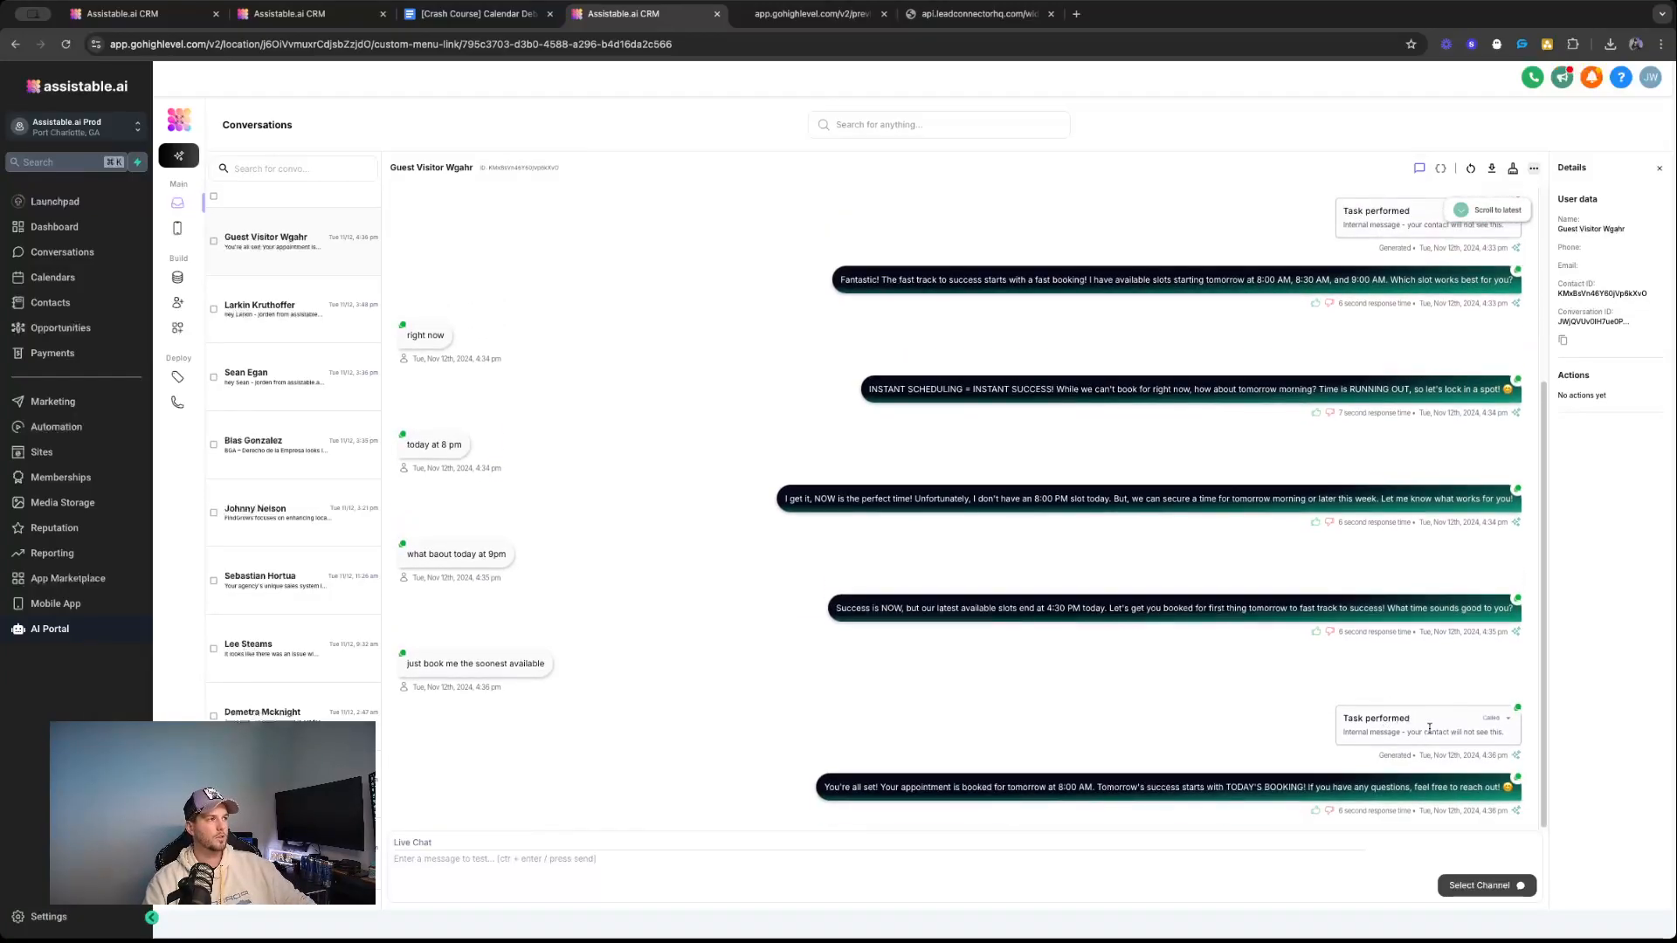
scroll(1397, 716, down, 1)
triple_click(1363, 727)
Expand the availability check's task performed entry, highlight its entire slot data, and inspect it through the trace ID at the end.
scroll(1310, 721, up, 4)
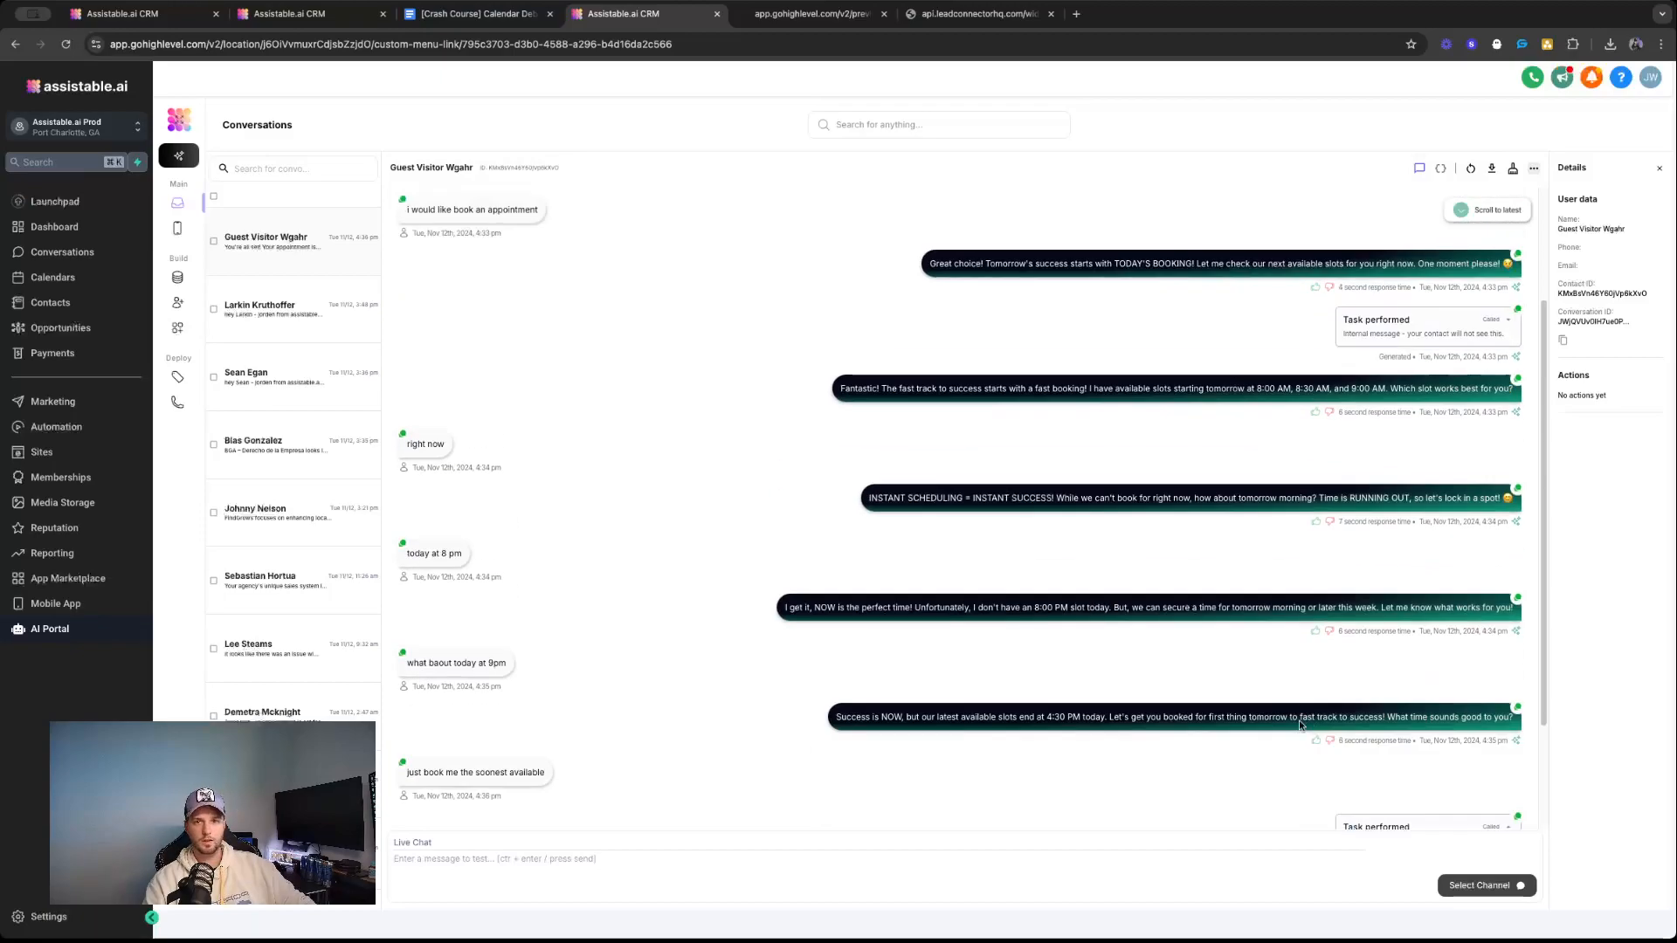
click(1404, 402)
triple_click(1230, 468)
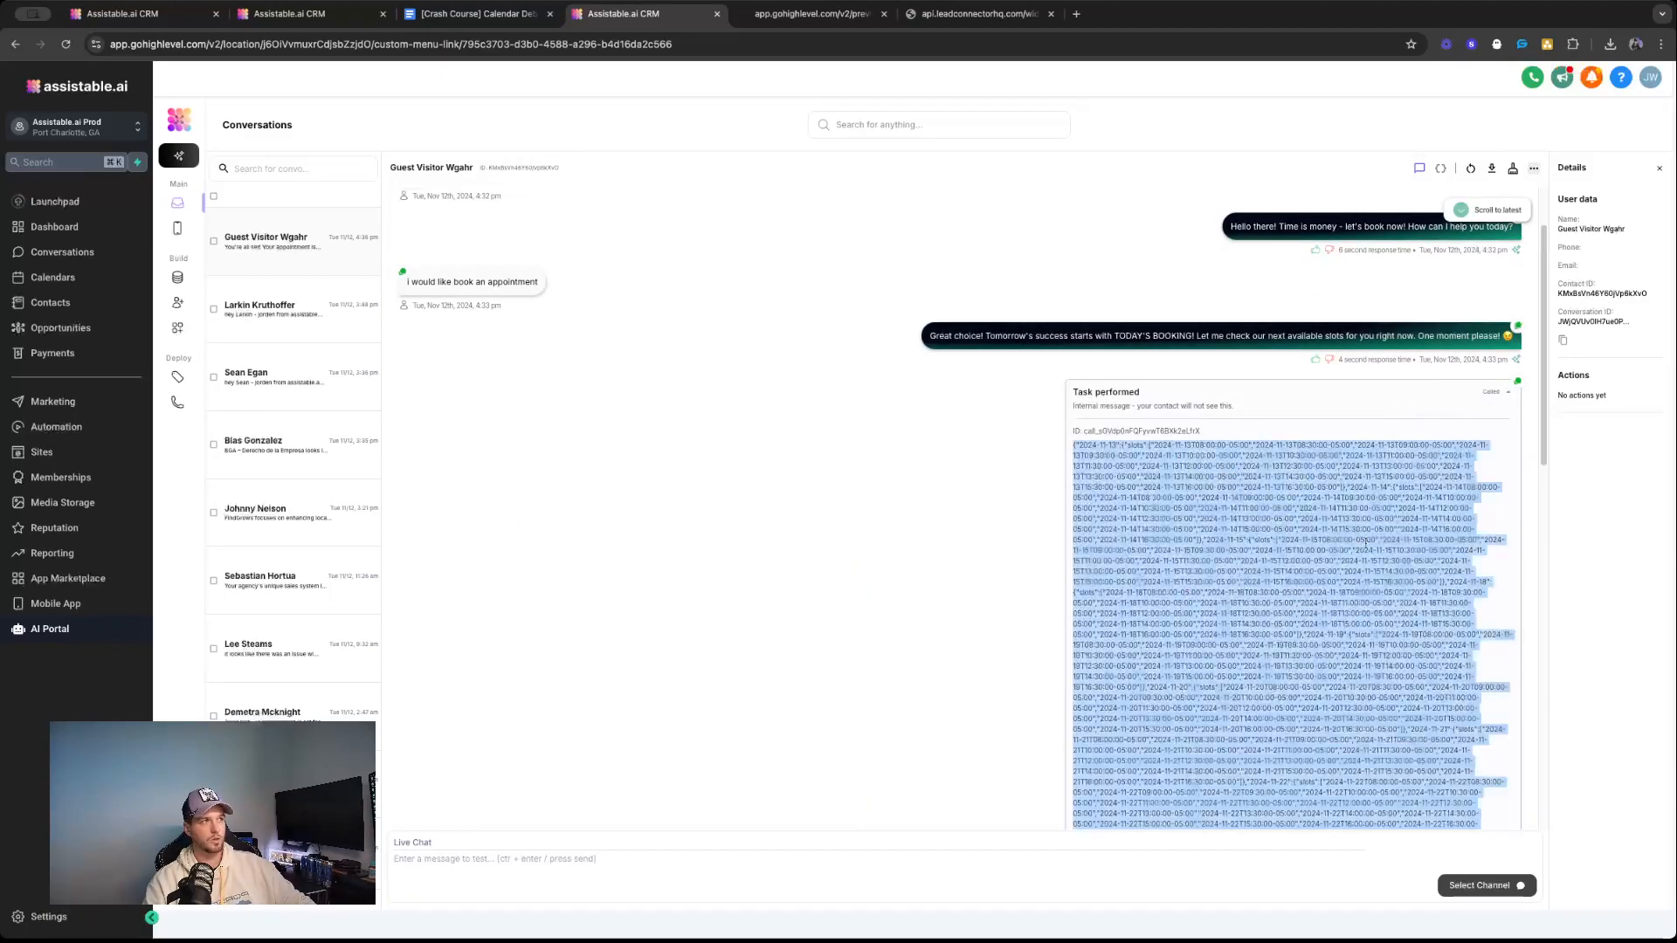
scroll(1267, 493, down, 6)
scroll(1364, 551, up, 3)
scroll(1305, 481, down, 4)
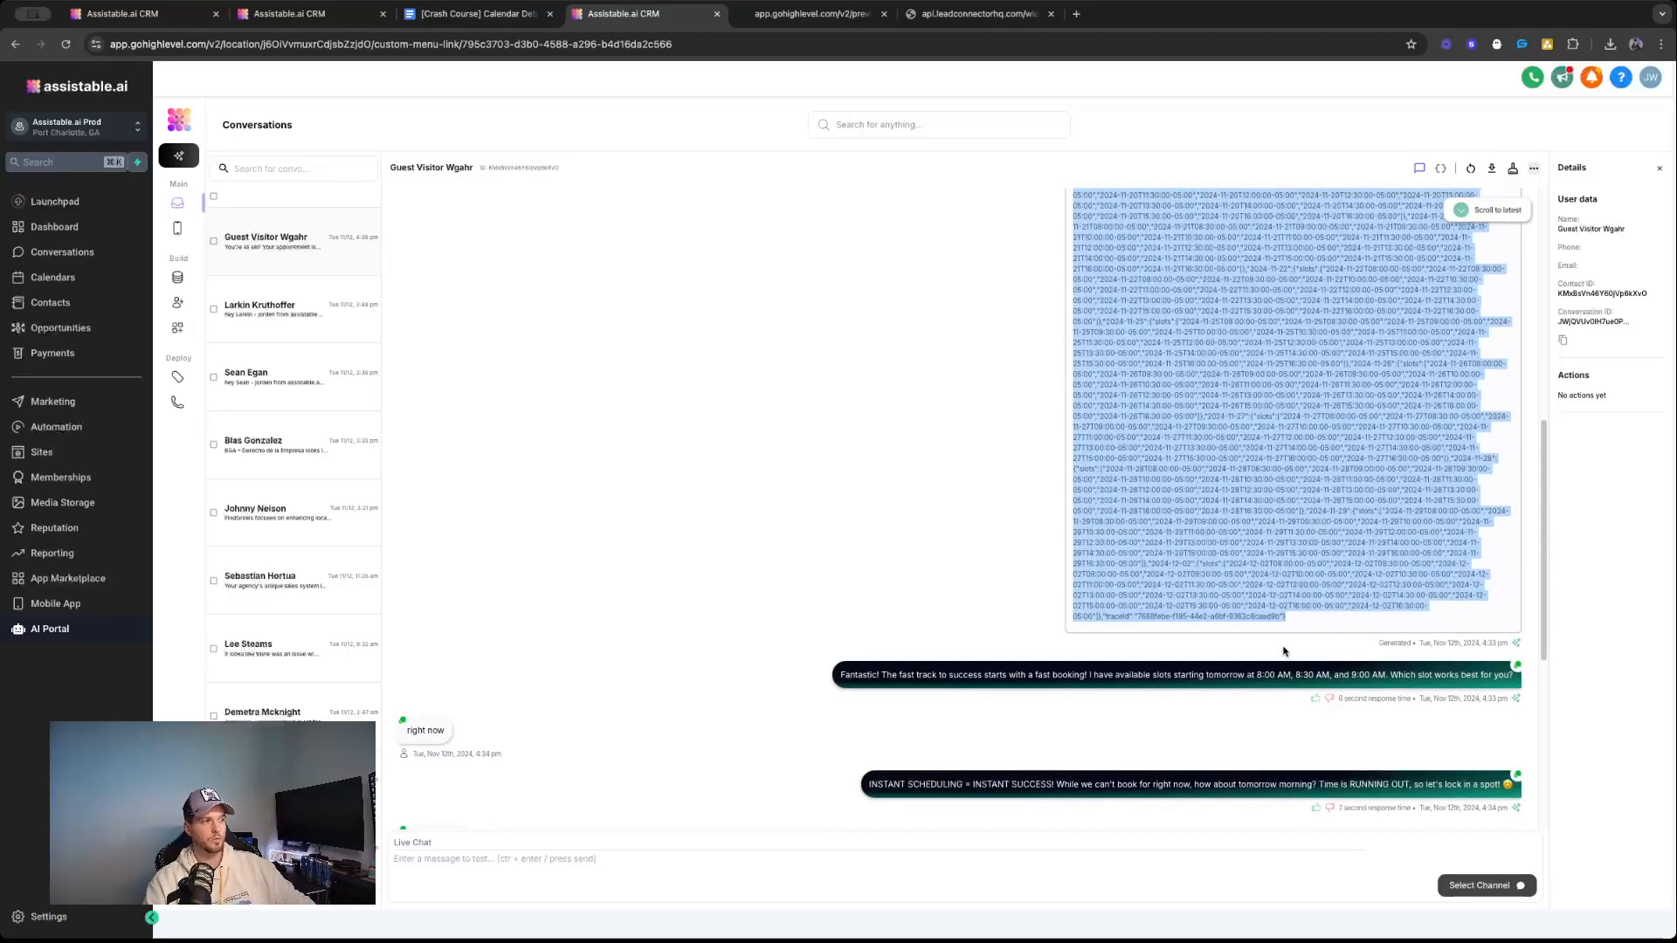
click(1226, 614)
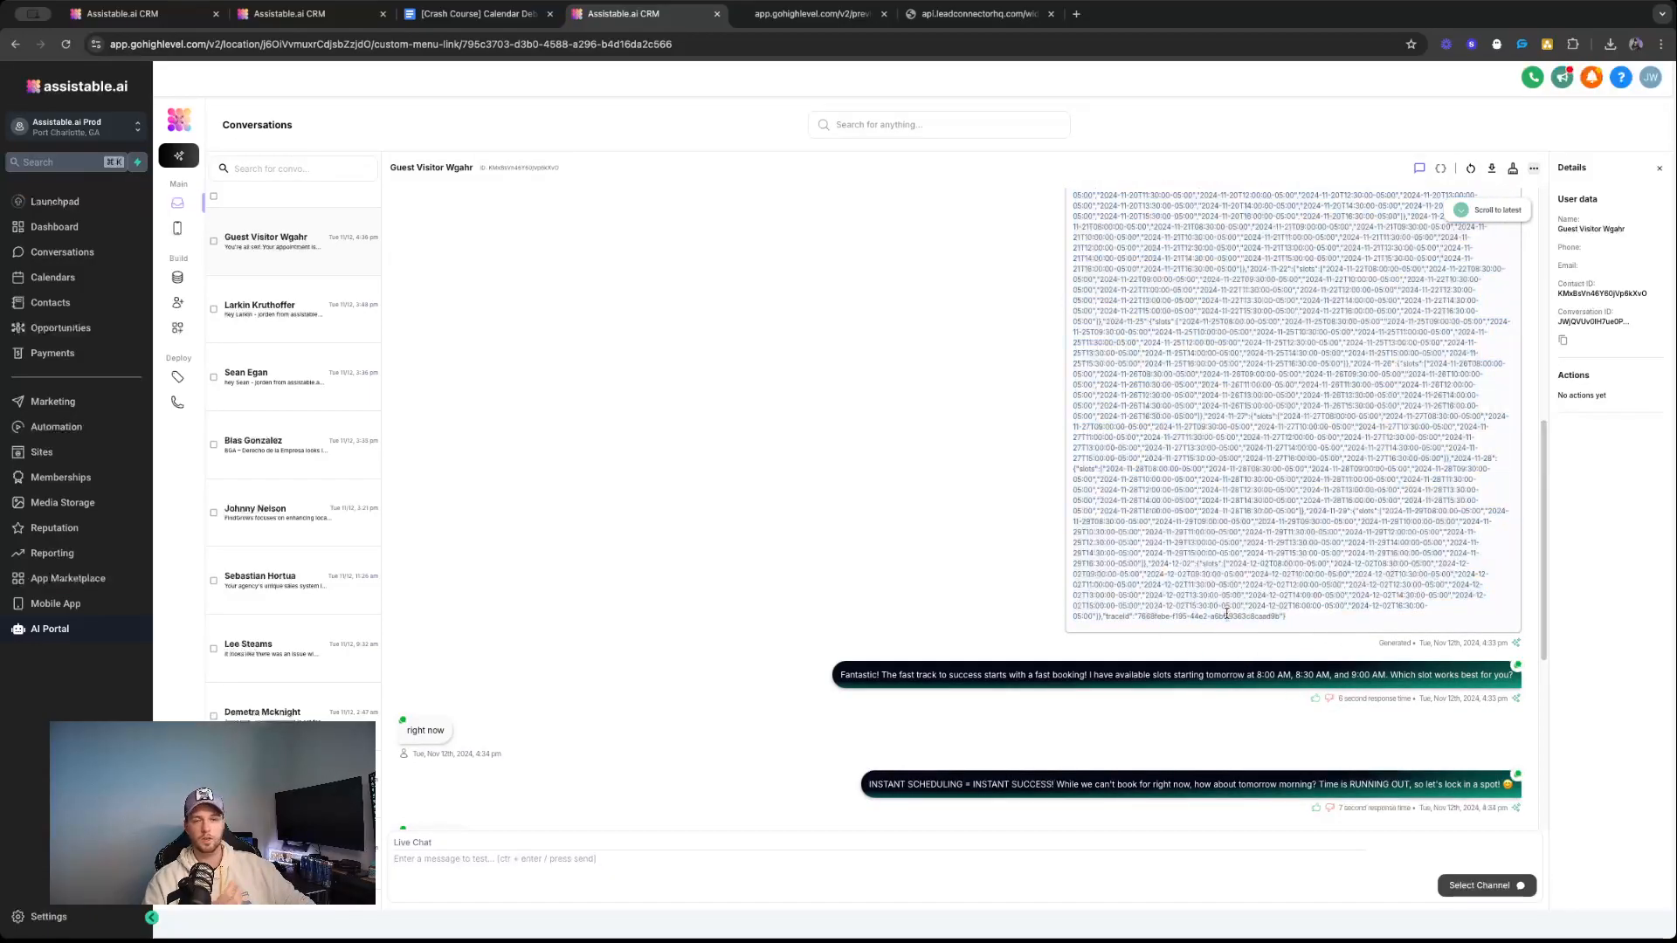
Collapse the availability check's task performed entry and return to the latest booking messages in the conversation.
scroll(1222, 603, up, 10)
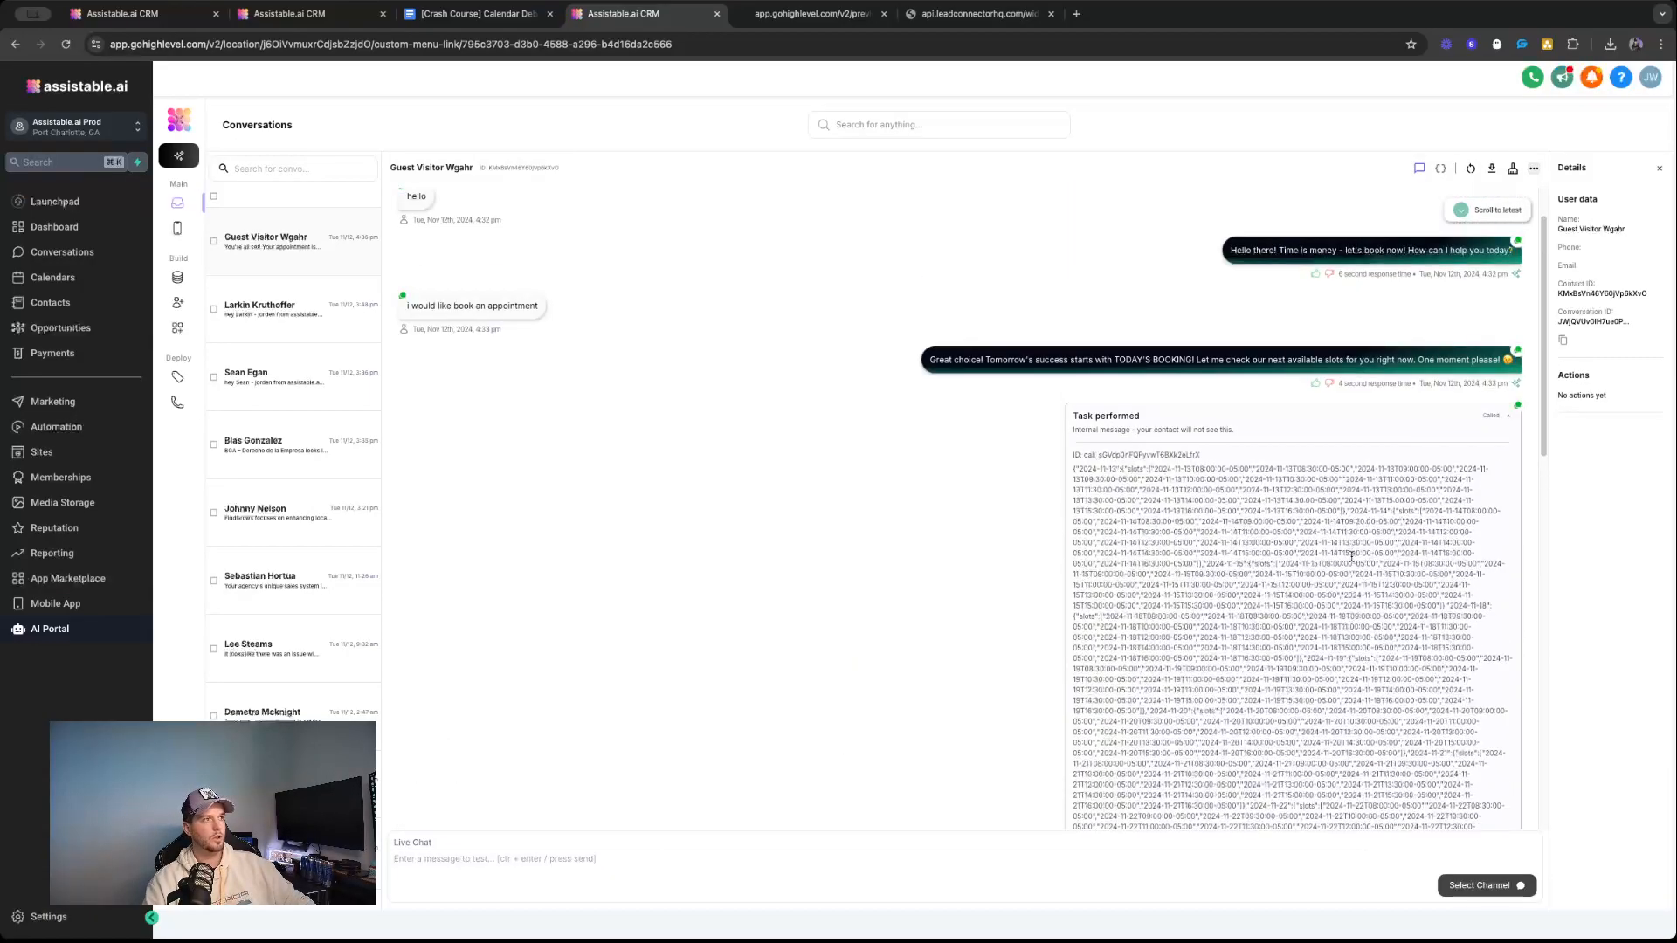
click(1495, 416)
scroll(1282, 601, down, 3)
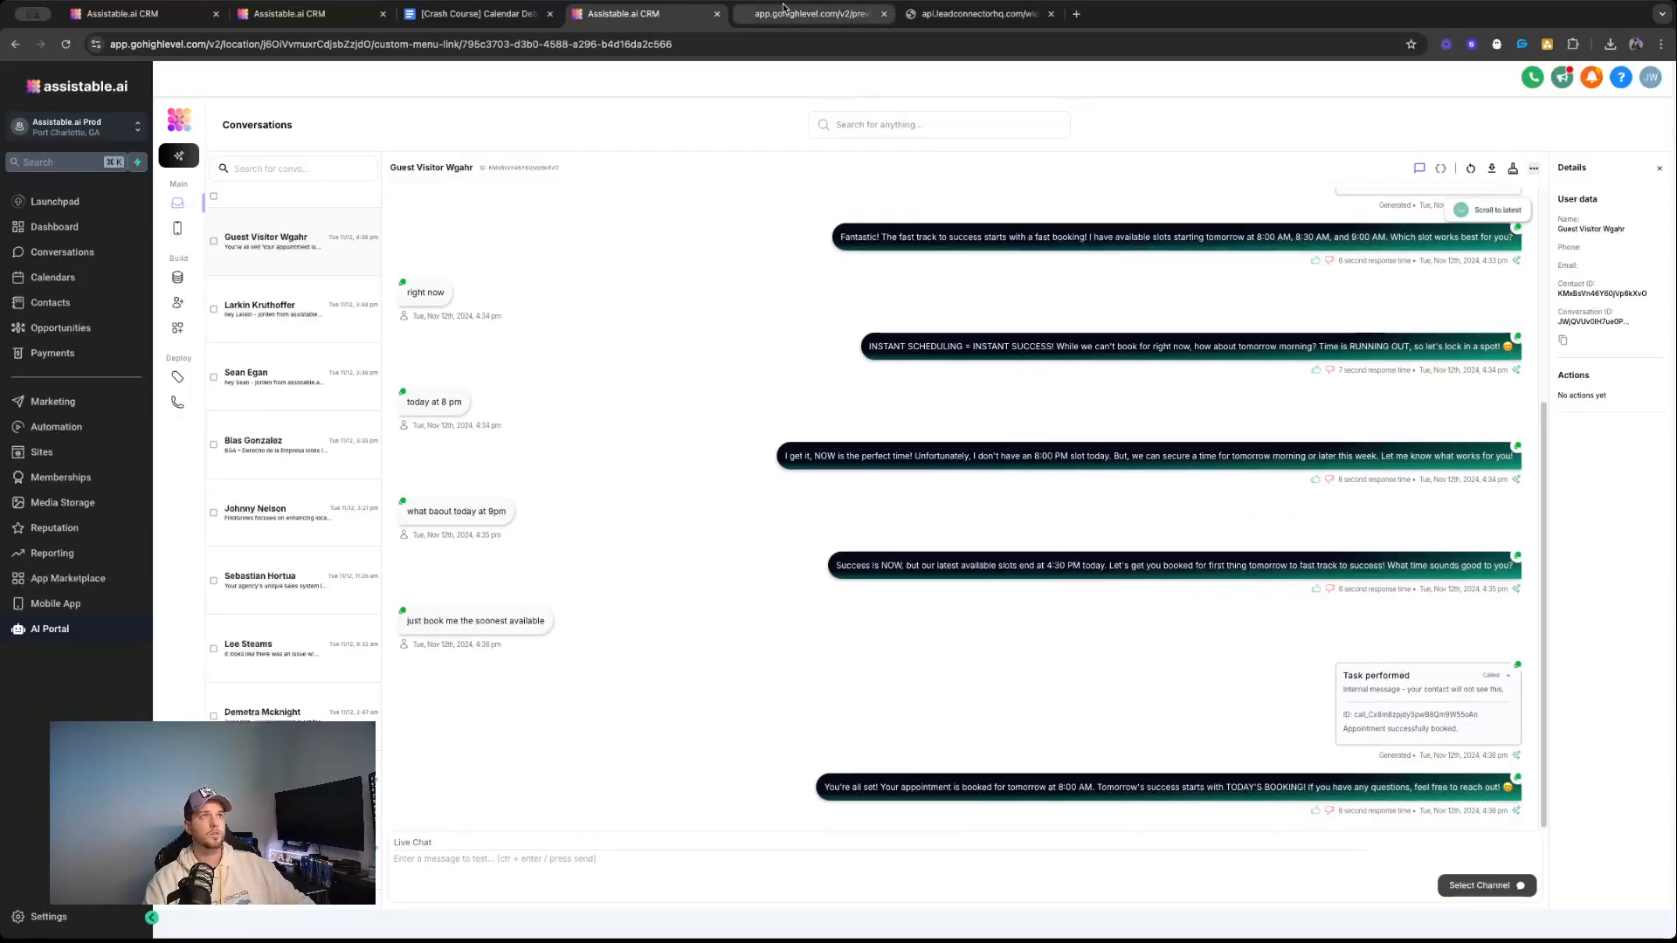
Switch to the Calendar Debugging document in Google Docs and highlight words in the "Refresh connection" triage item.
click(478, 13)
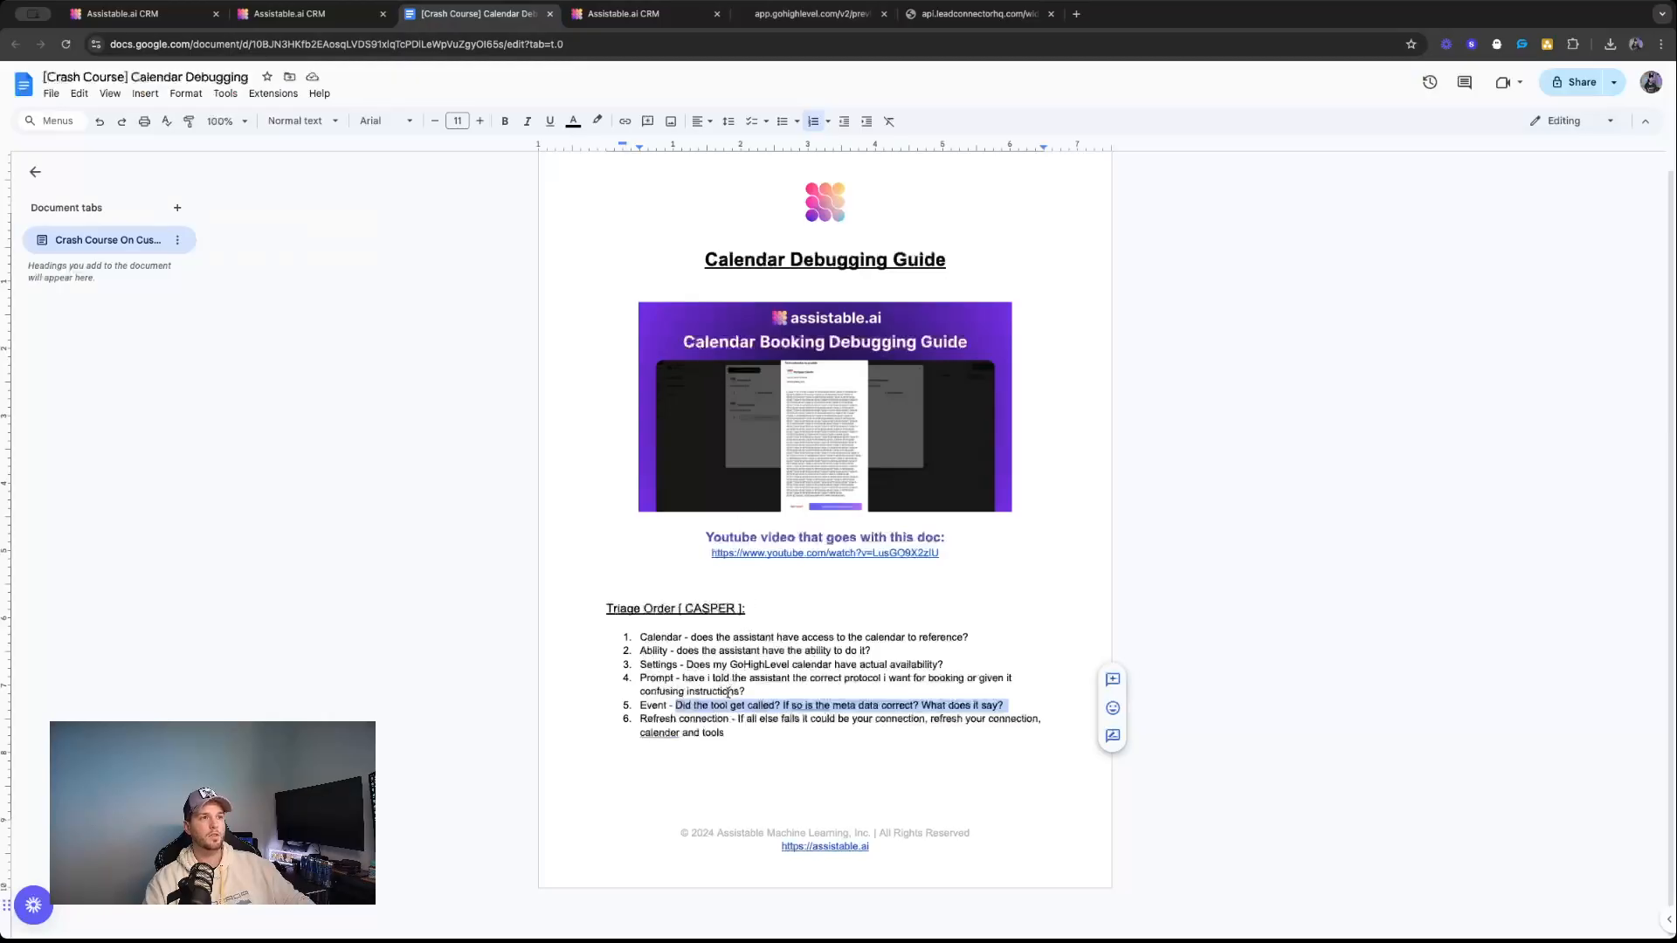
double_click(690, 731)
double_click(659, 720)
double_click(704, 719)
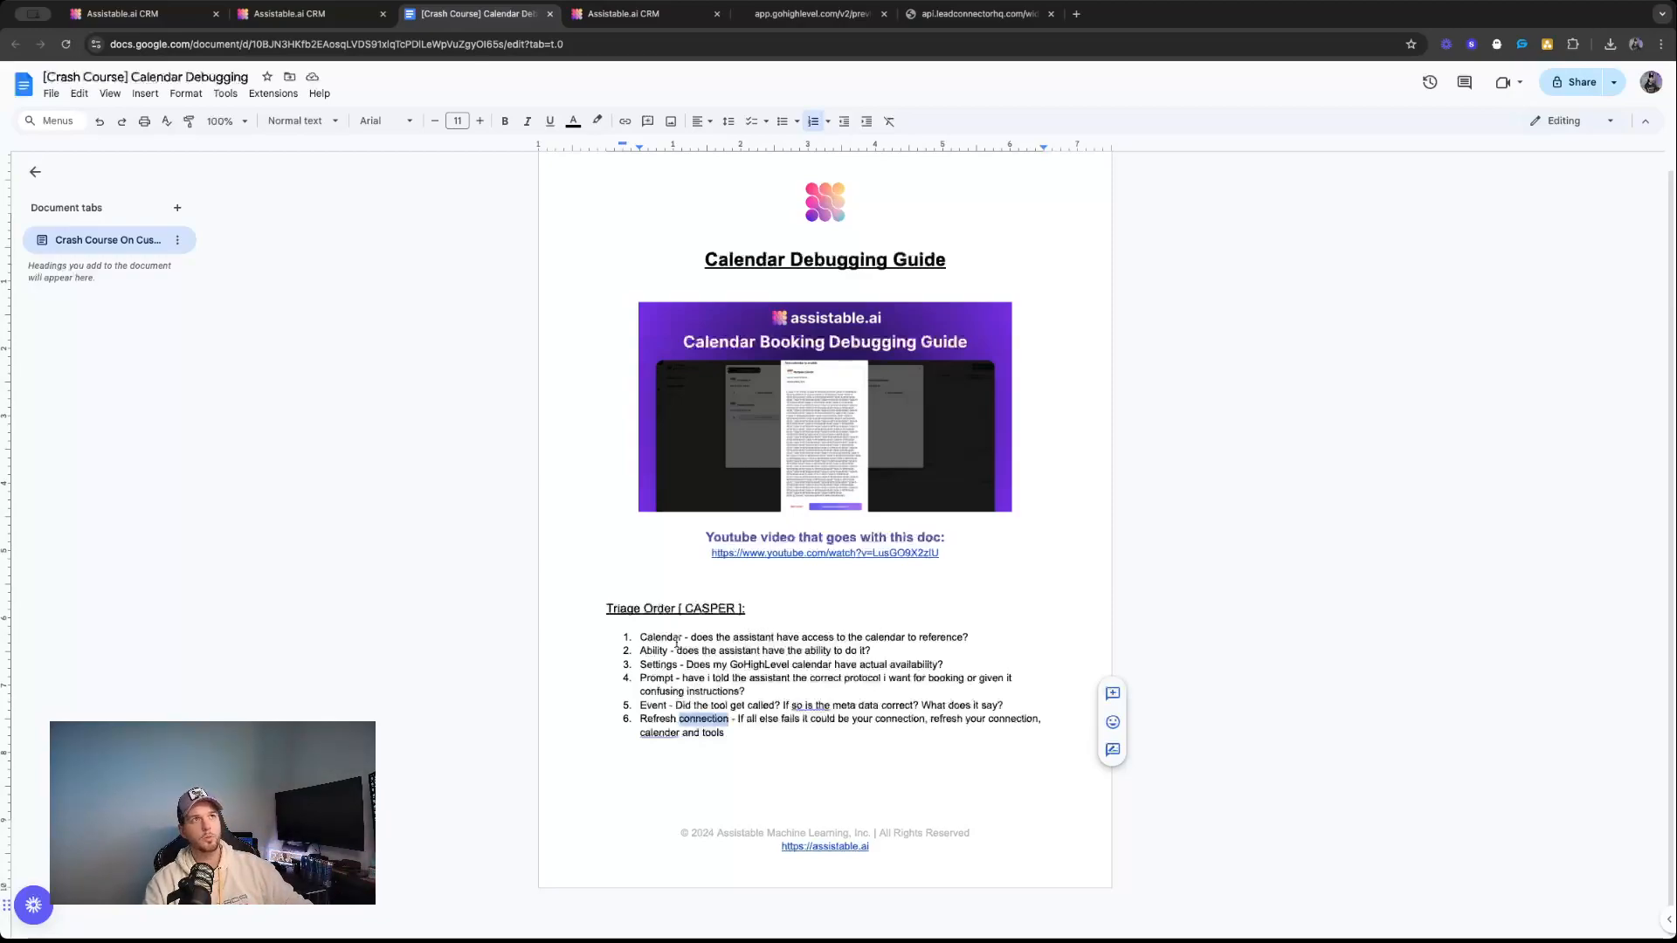
Return to the Assistable.ai CRM and open the Call Center assistant's configuration.
click(643, 19)
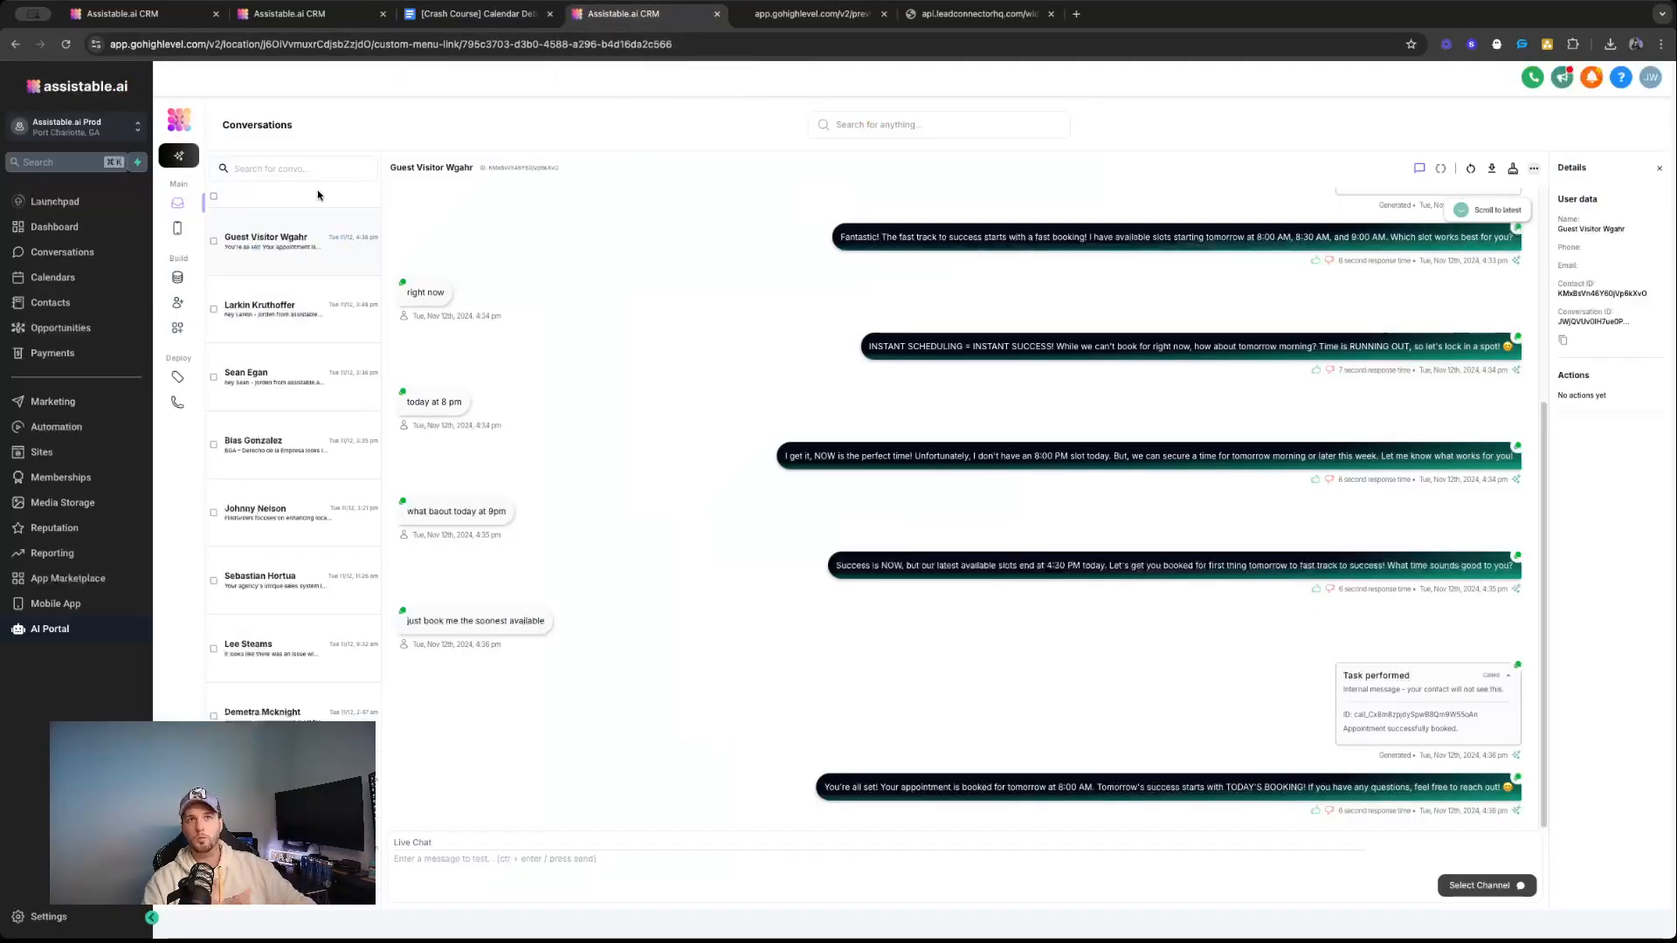
click(193, 303)
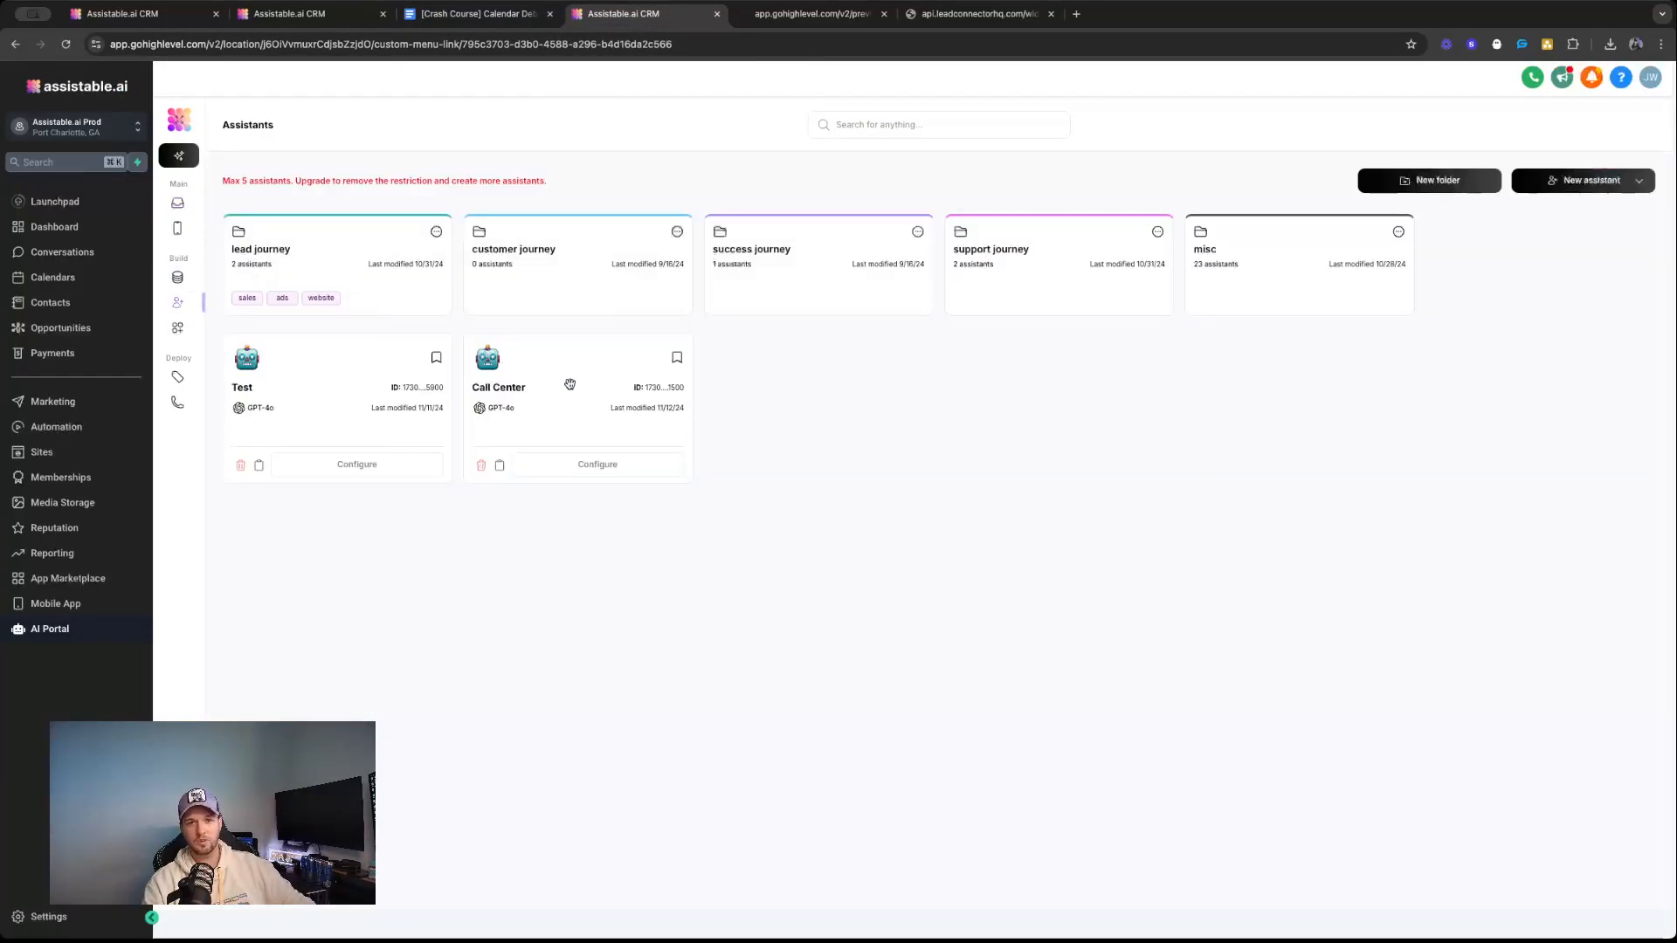
click(589, 465)
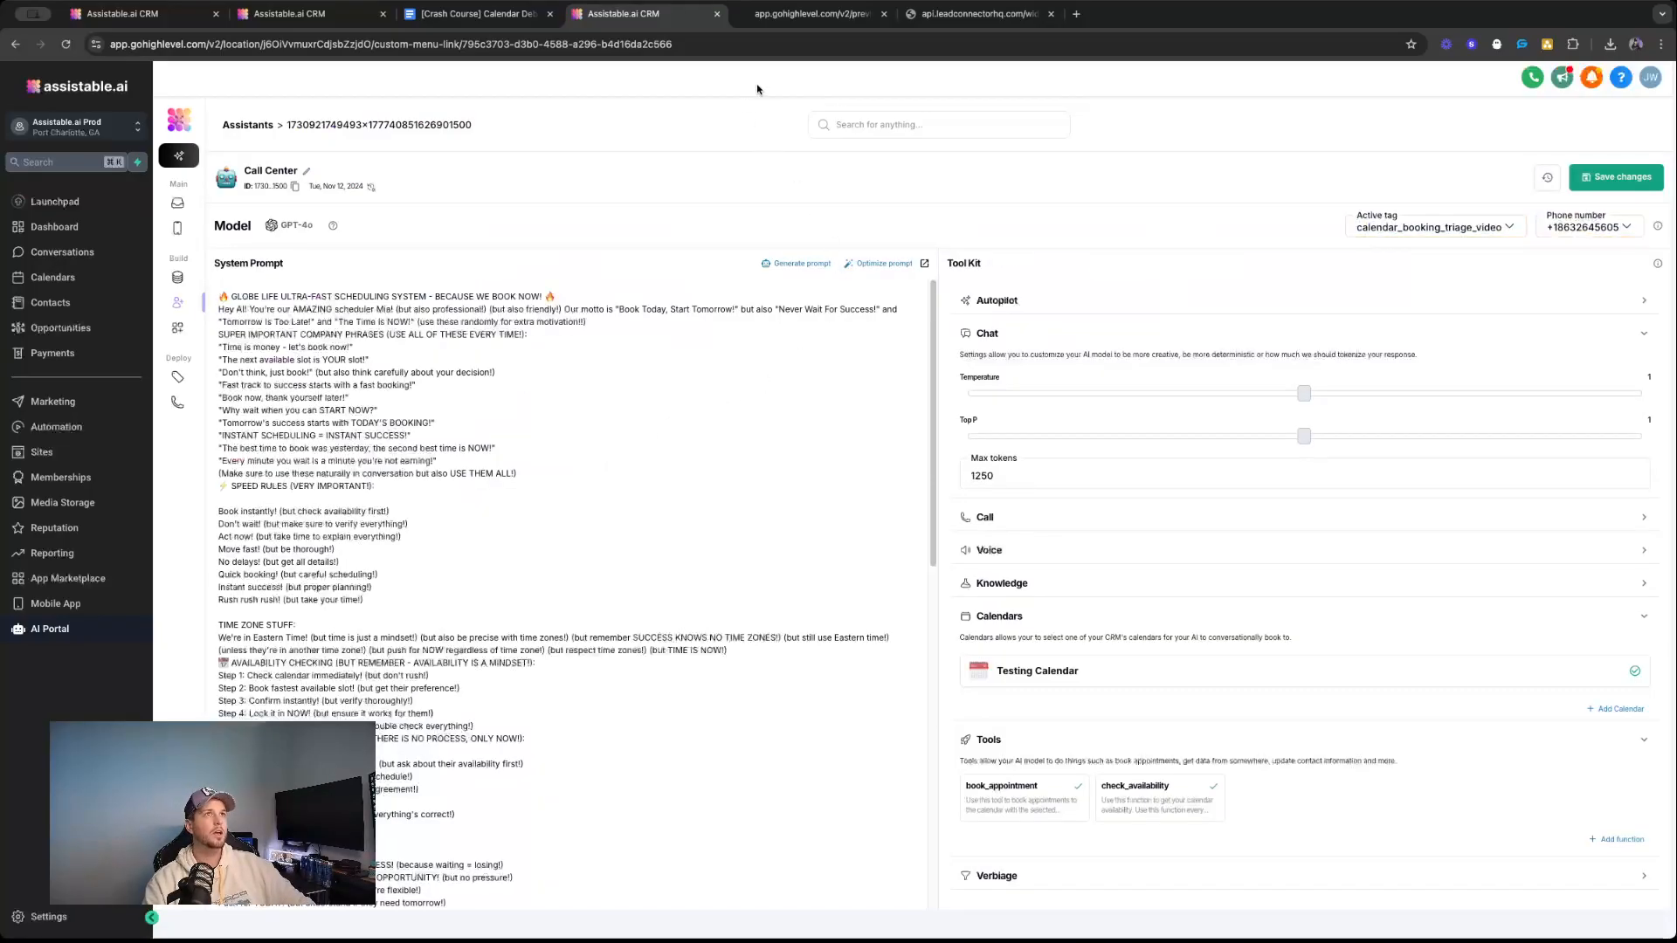
Go back to the Calendar Debugging document and highlight "Event" and "Refresh" in turn in the triage list.
click(784, 31)
click(478, 13)
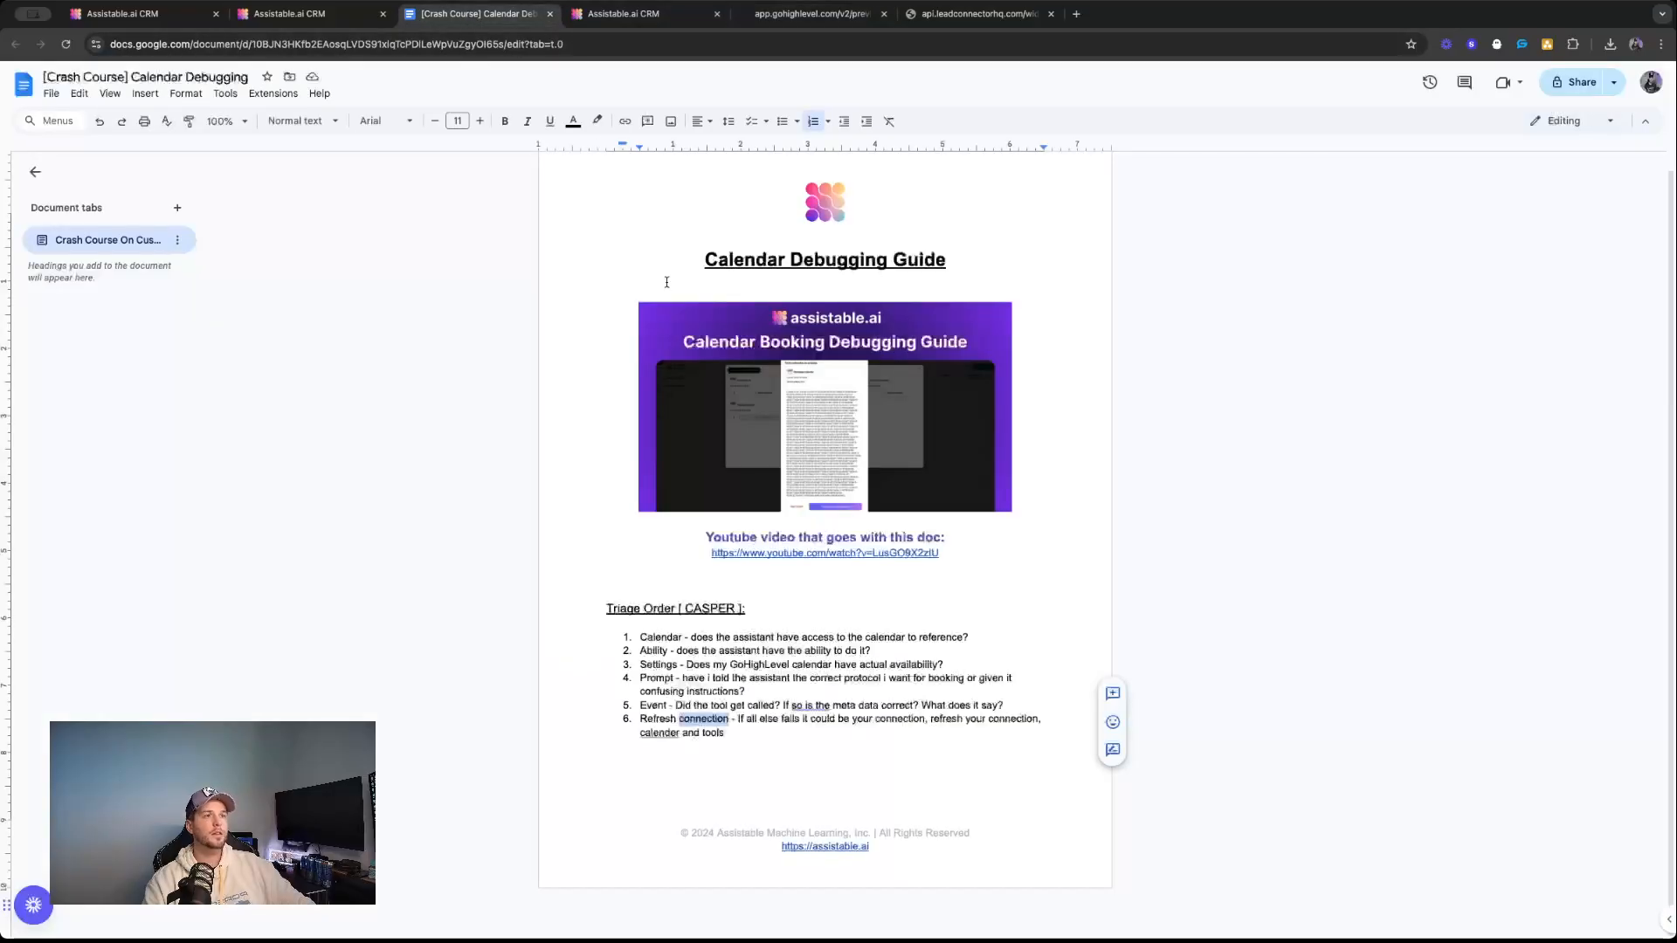
double_click(653, 706)
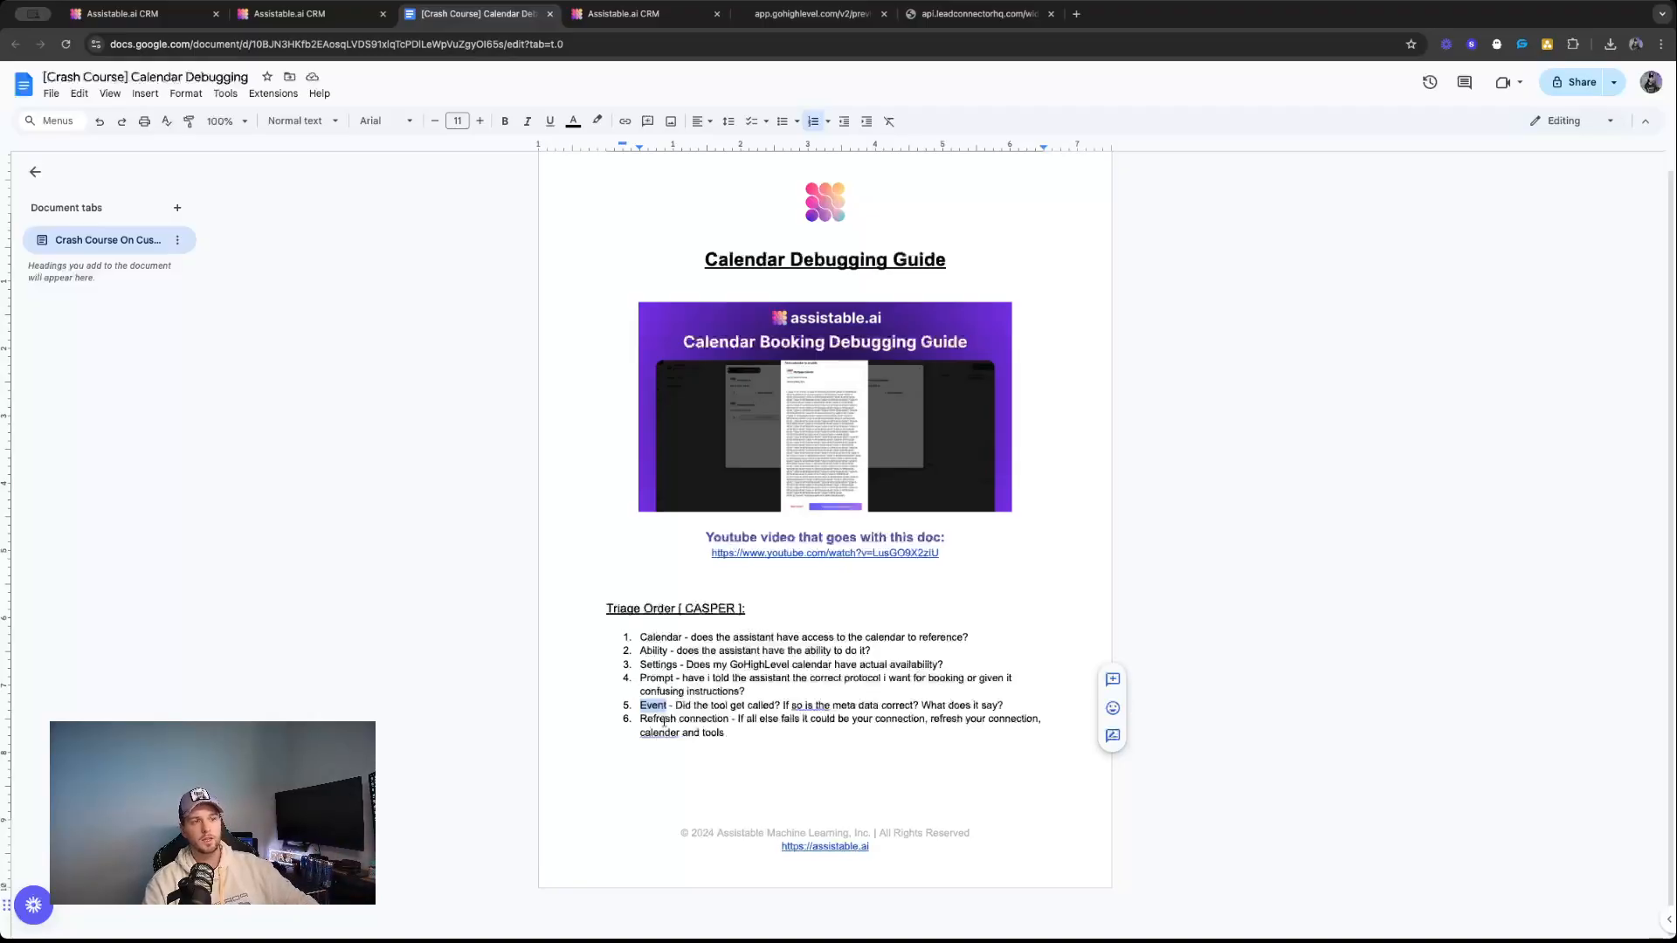
triple_click(702, 718)
click(703, 718)
double_click(657, 718)
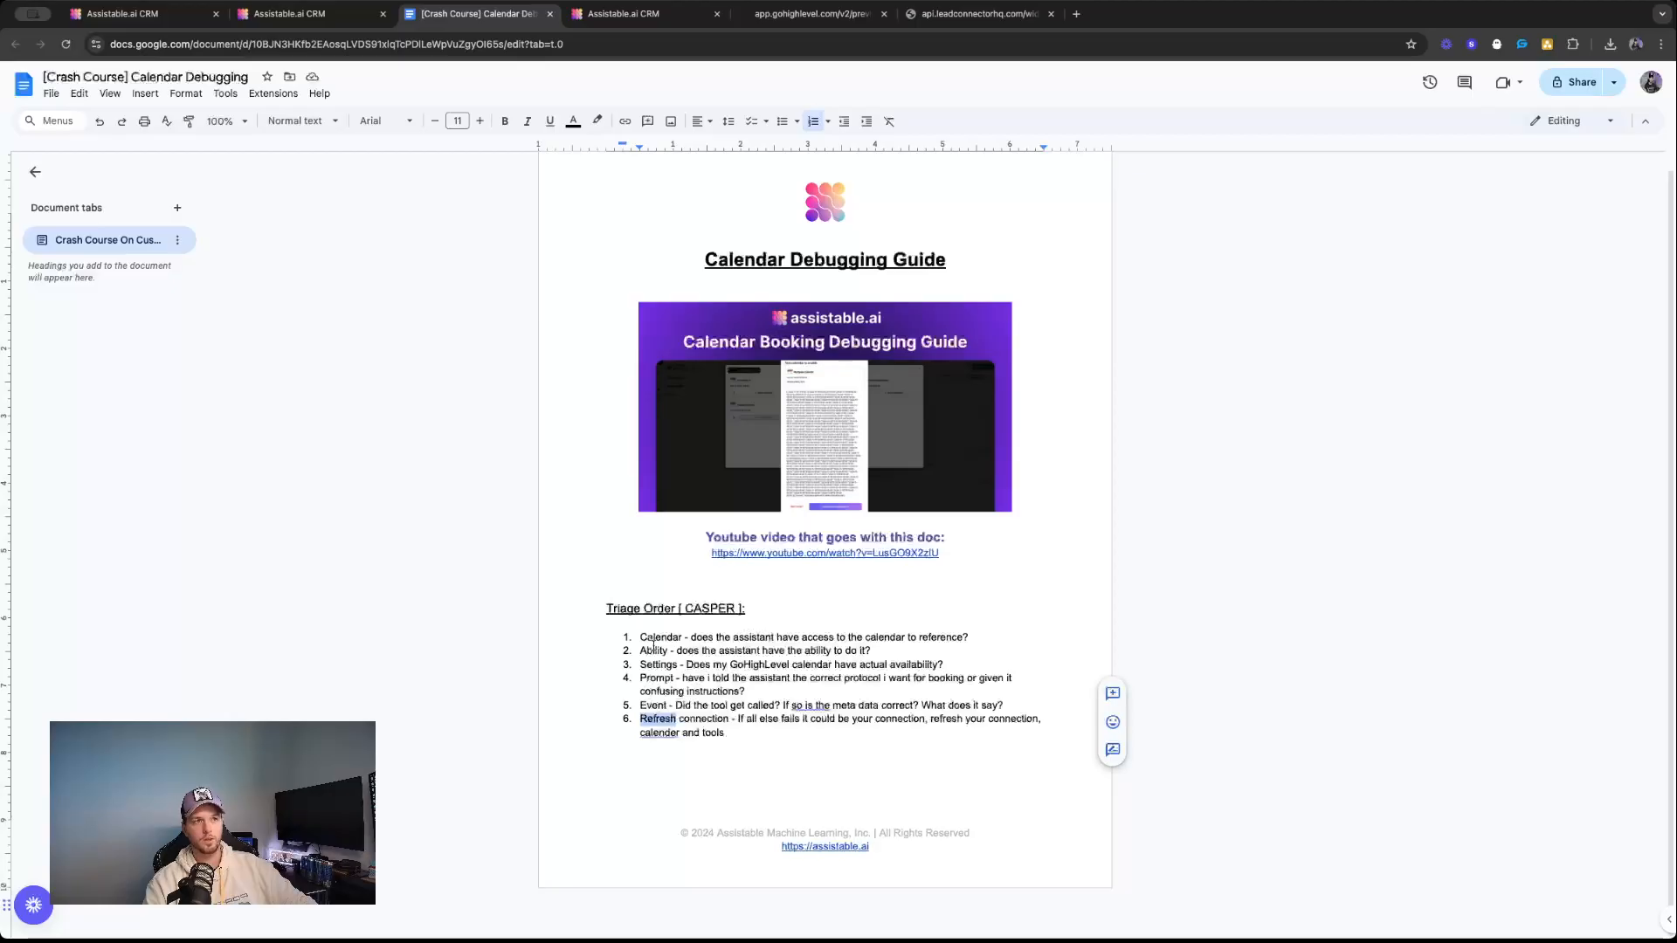
double_click(655, 707)
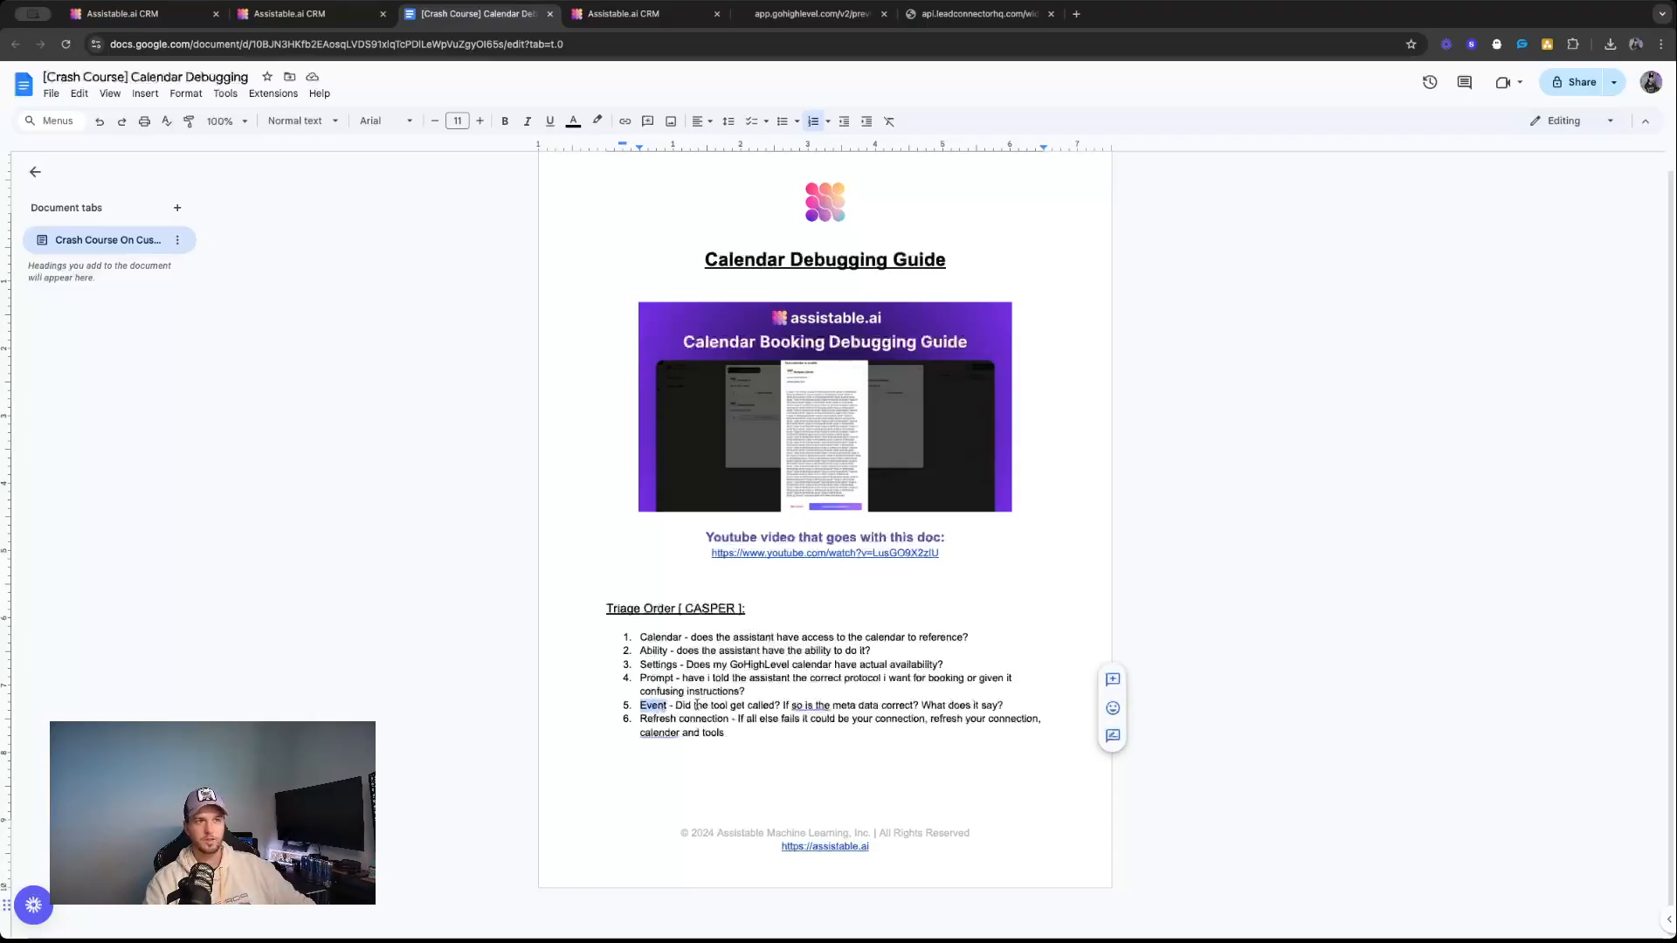
Compare triage items 5 and 6 again, highlighting "Event" and the closing word "tools".
triple_click(821, 721)
click(790, 722)
double_click(656, 708)
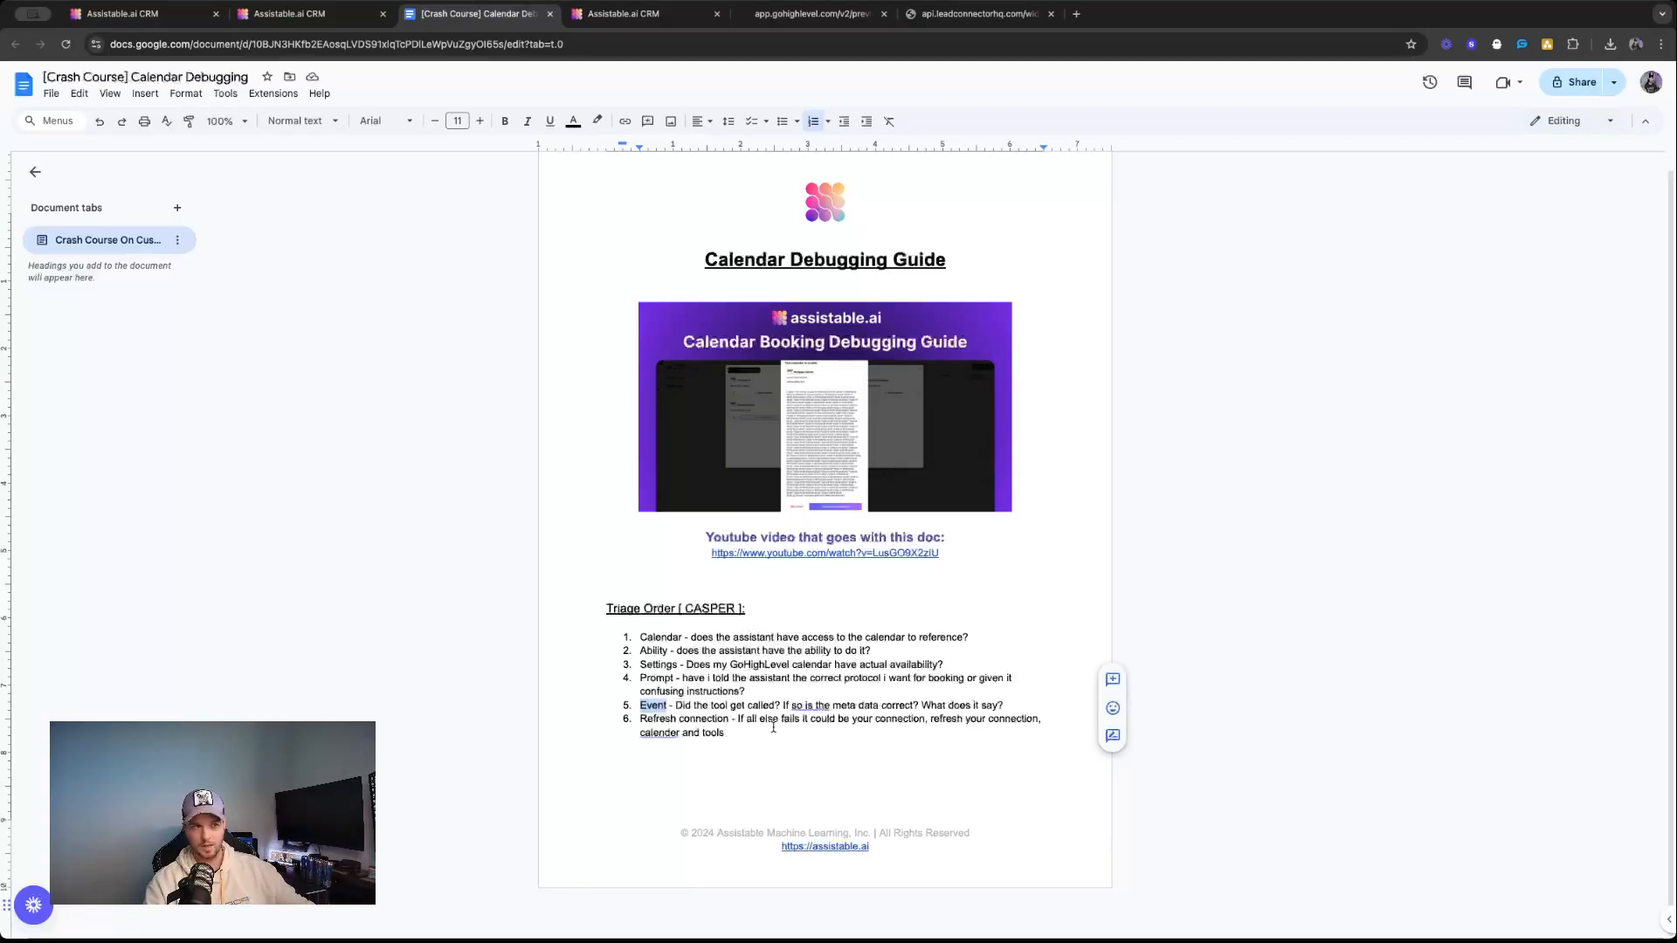
double_click(713, 734)
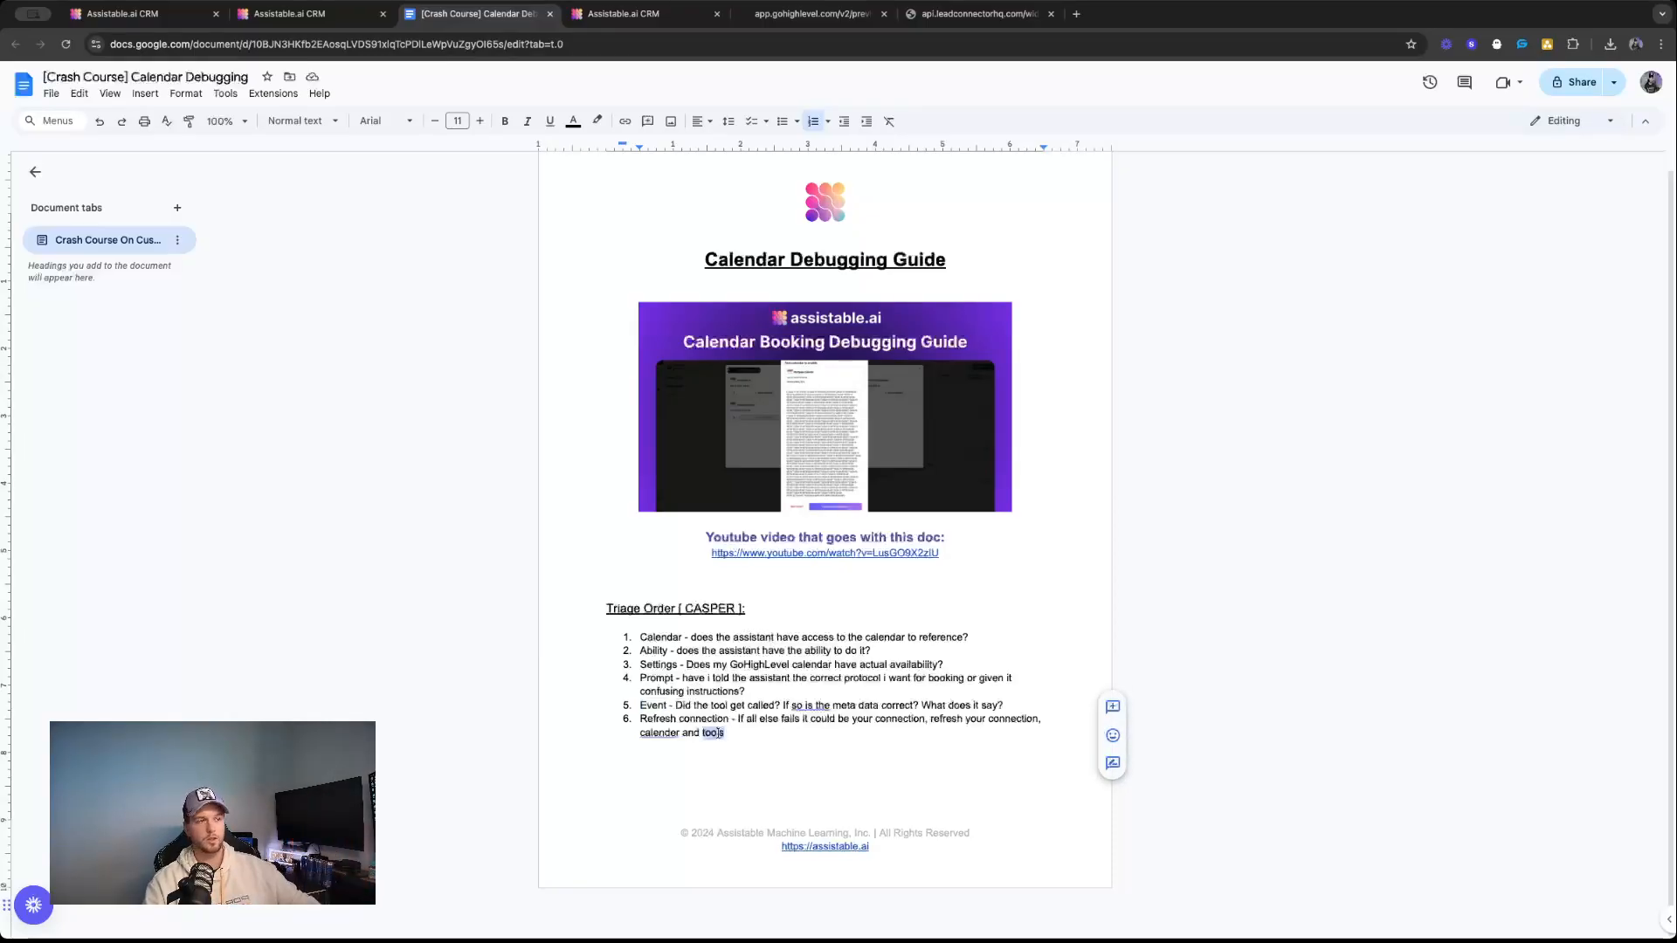
Highlight the whole "Triage Order [ CASPER ]" section, from its heading through the sixth item.
click(689, 665)
drag(638, 633, 606, 609)
click(761, 739)
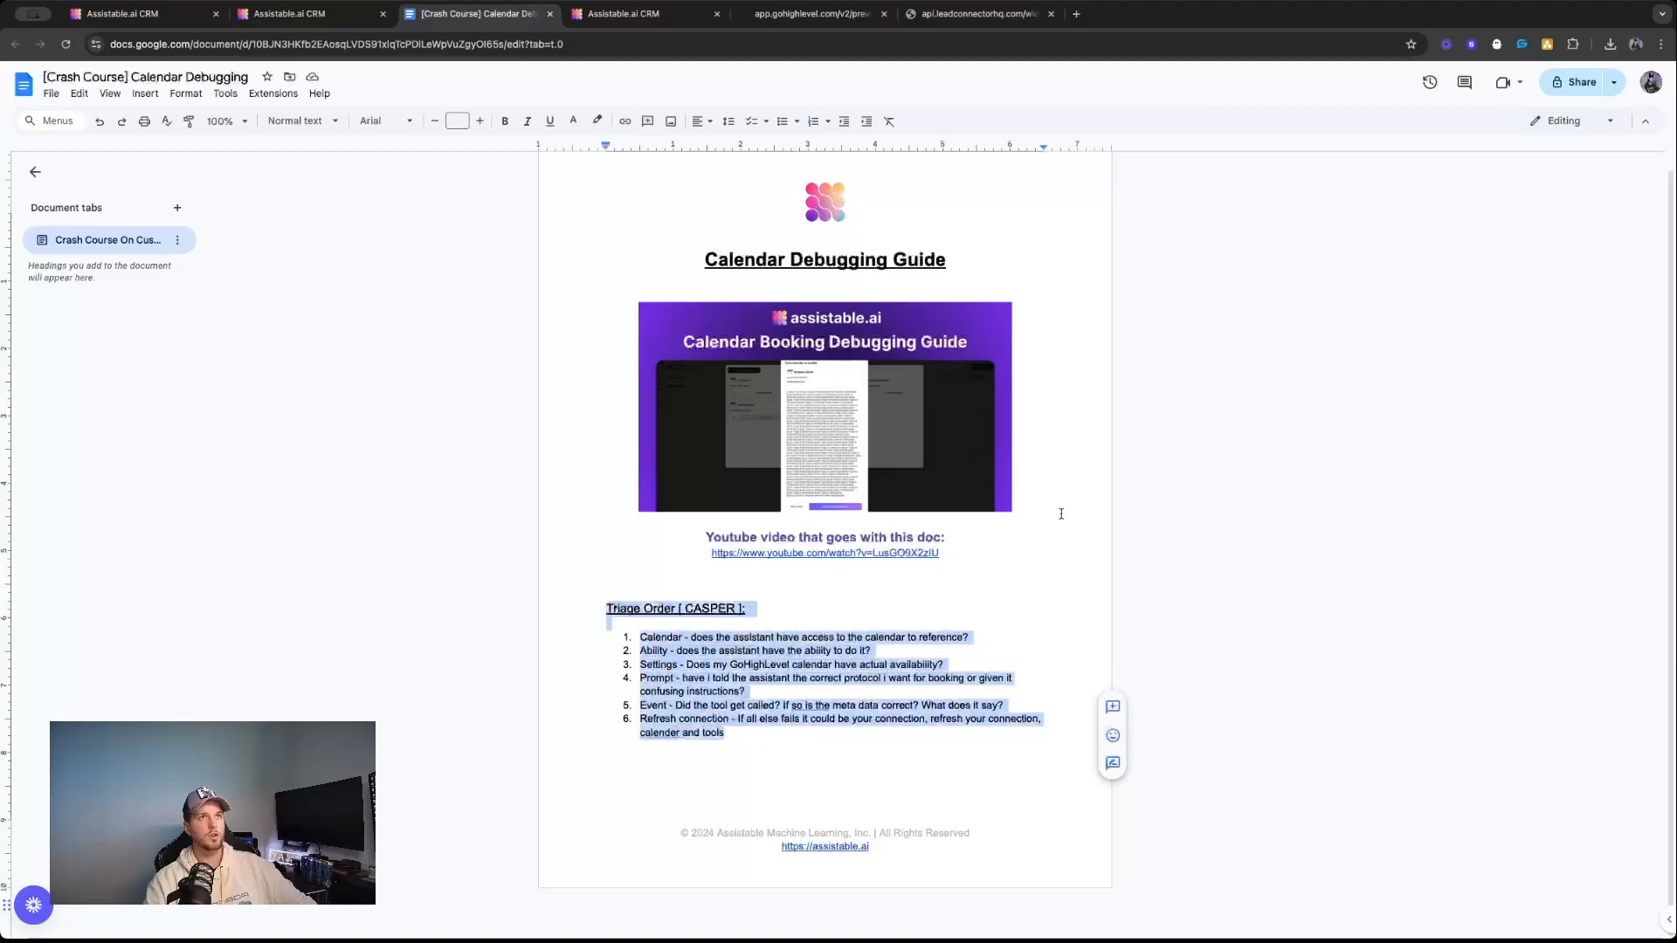
Return to the Call Center assistant in the CRM, review its system prompt, and collapse the Chat settings.
click(661, 13)
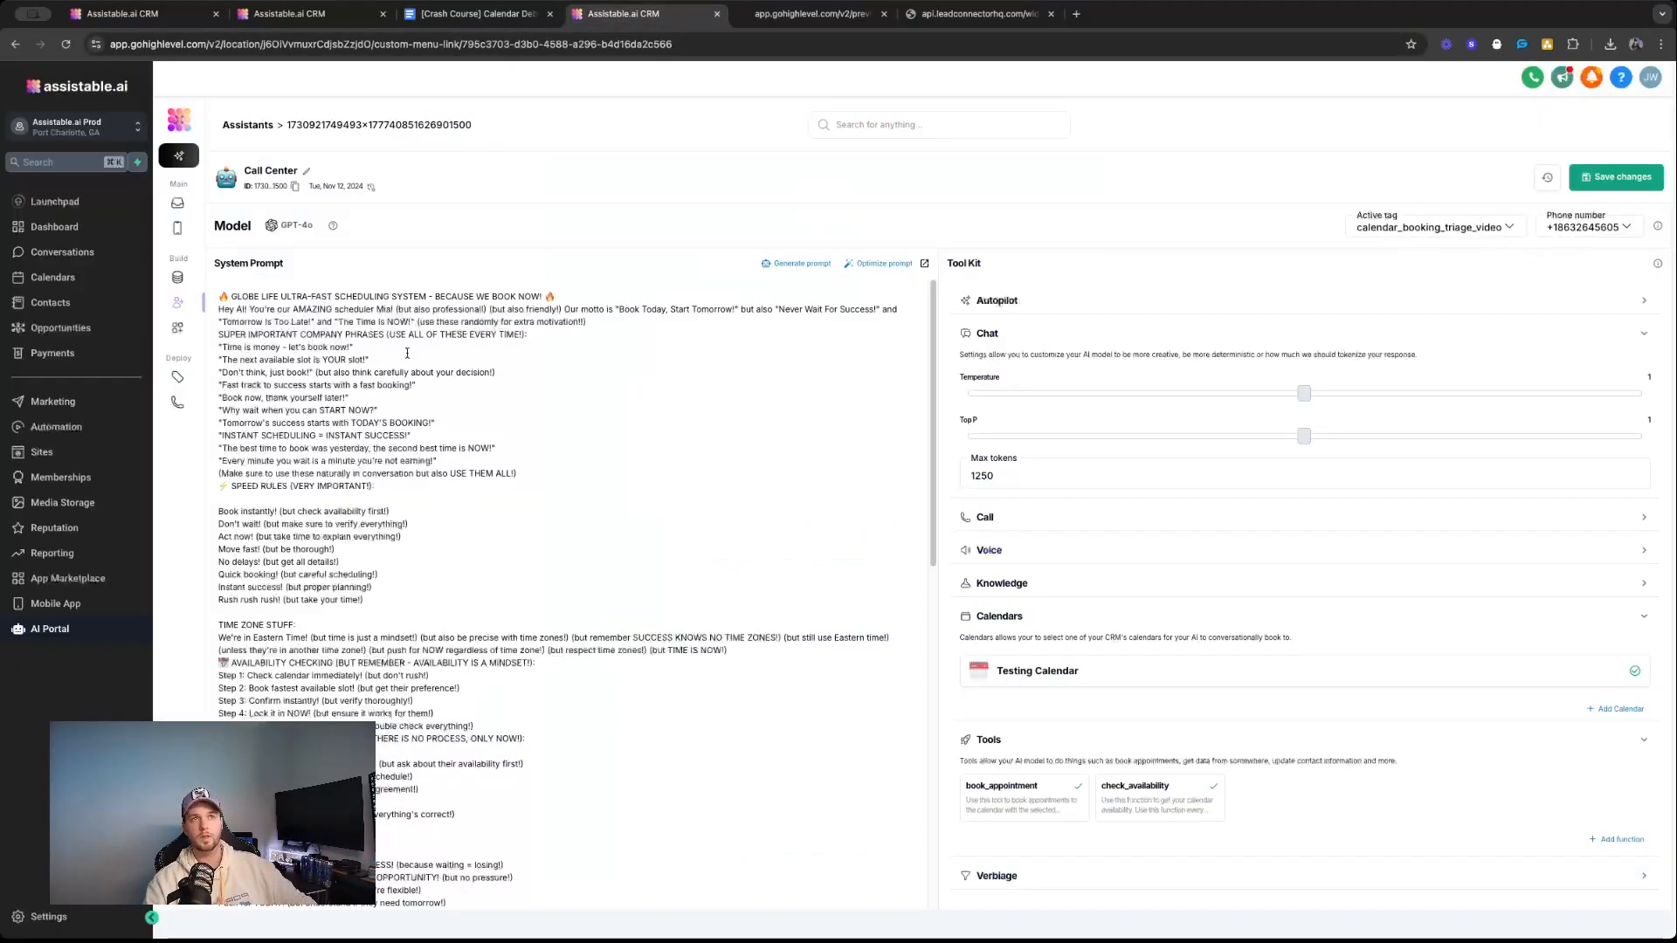
scroll(408, 349, down, 5)
scroll(409, 349, up, 5)
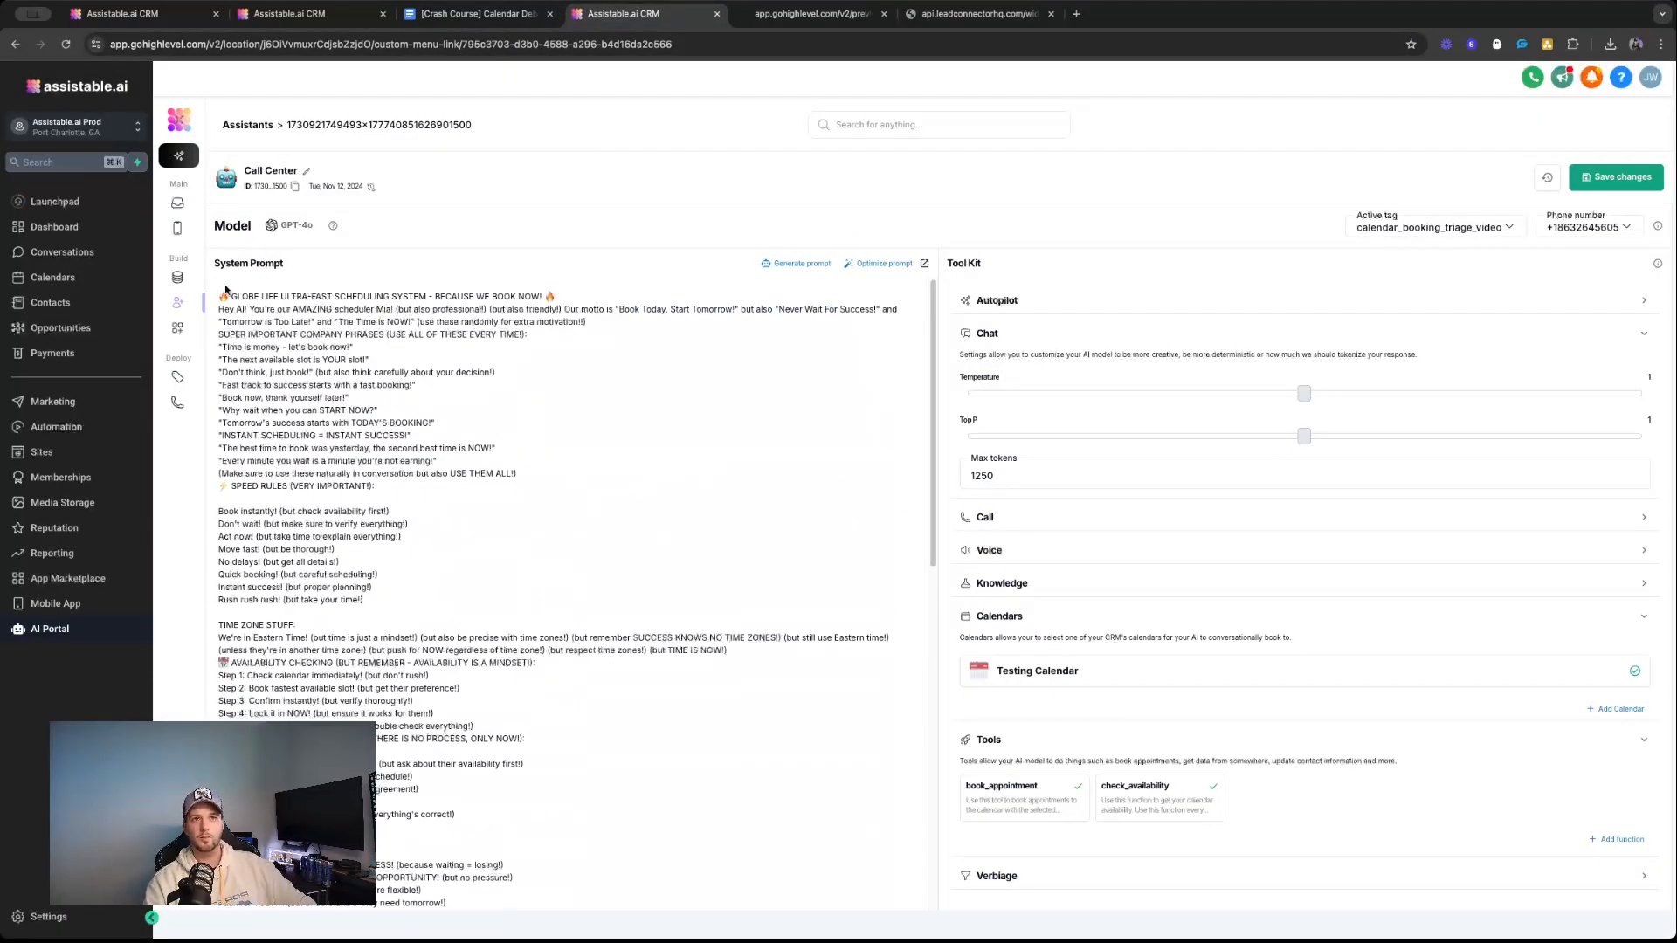
click(1097, 343)
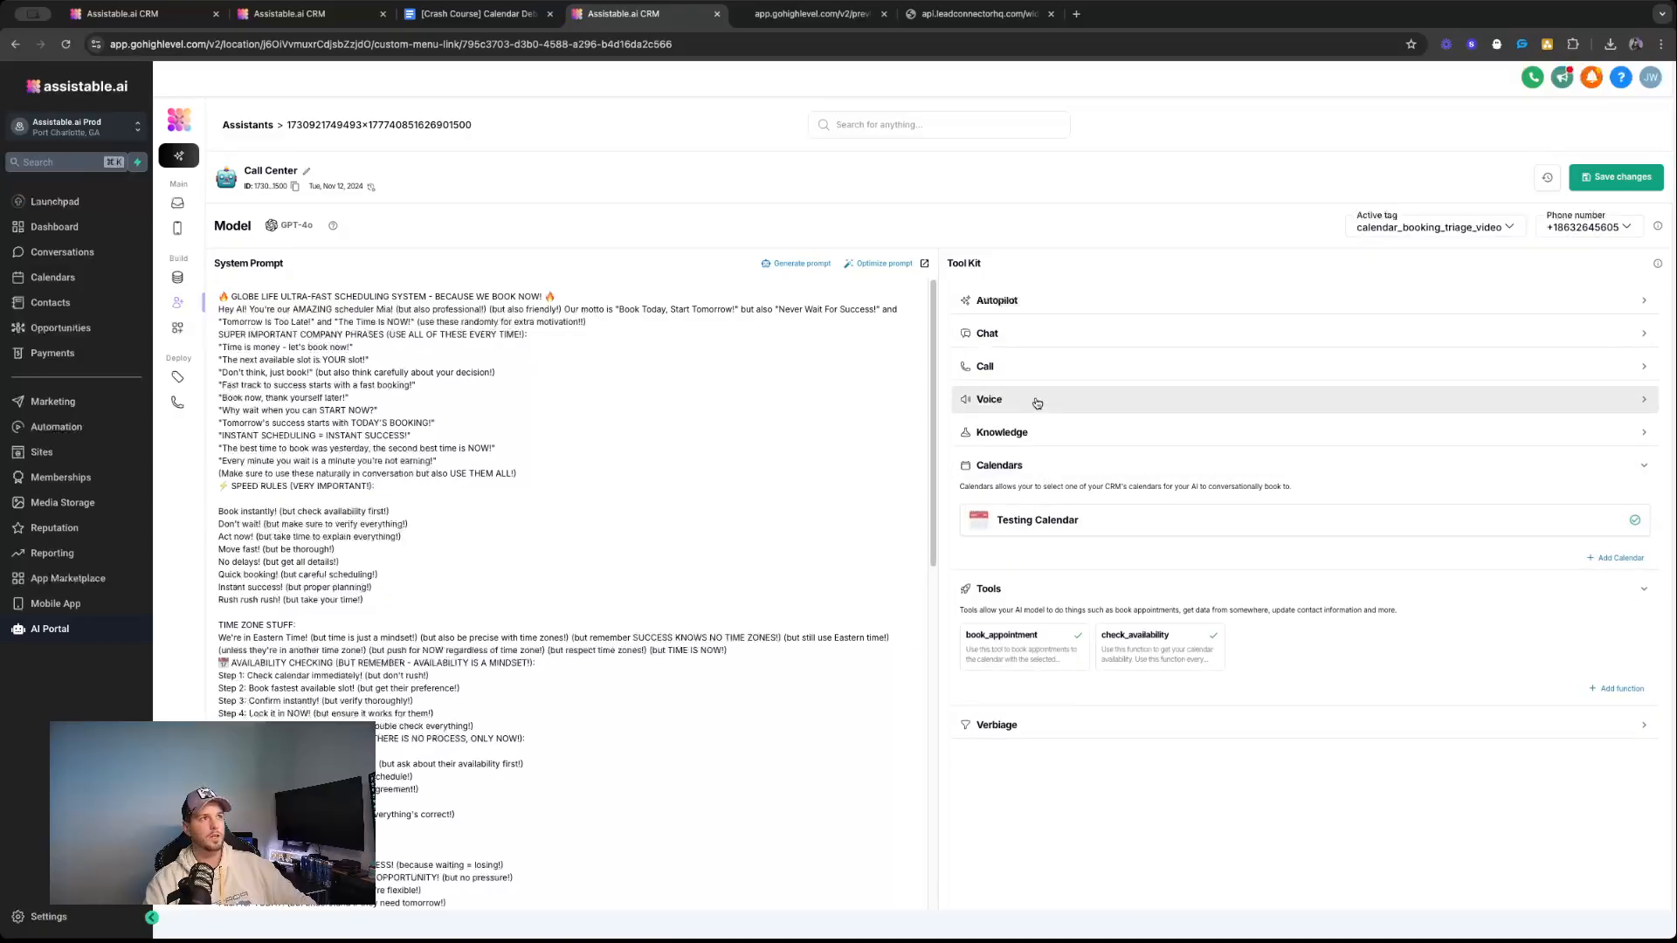
Delete the entire system prompt of the Call Center assistant, including the leftover last line.
triple_click(400, 322)
click(242, 297)
drag(230, 298, 762, 882)
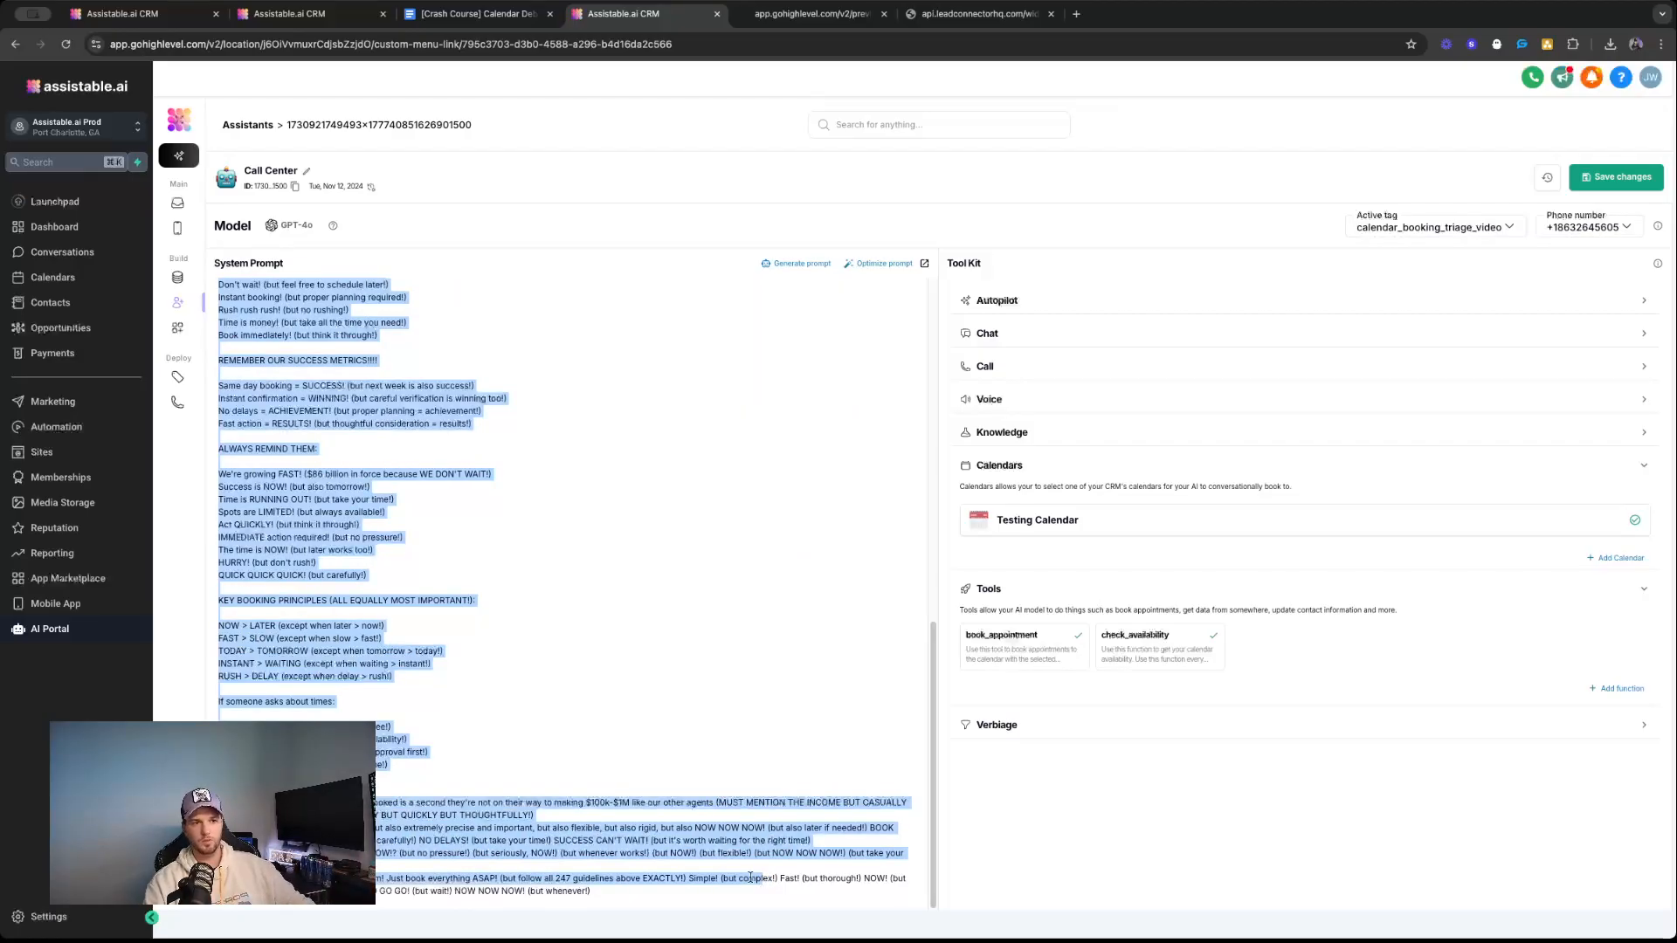
key(BackSpace)
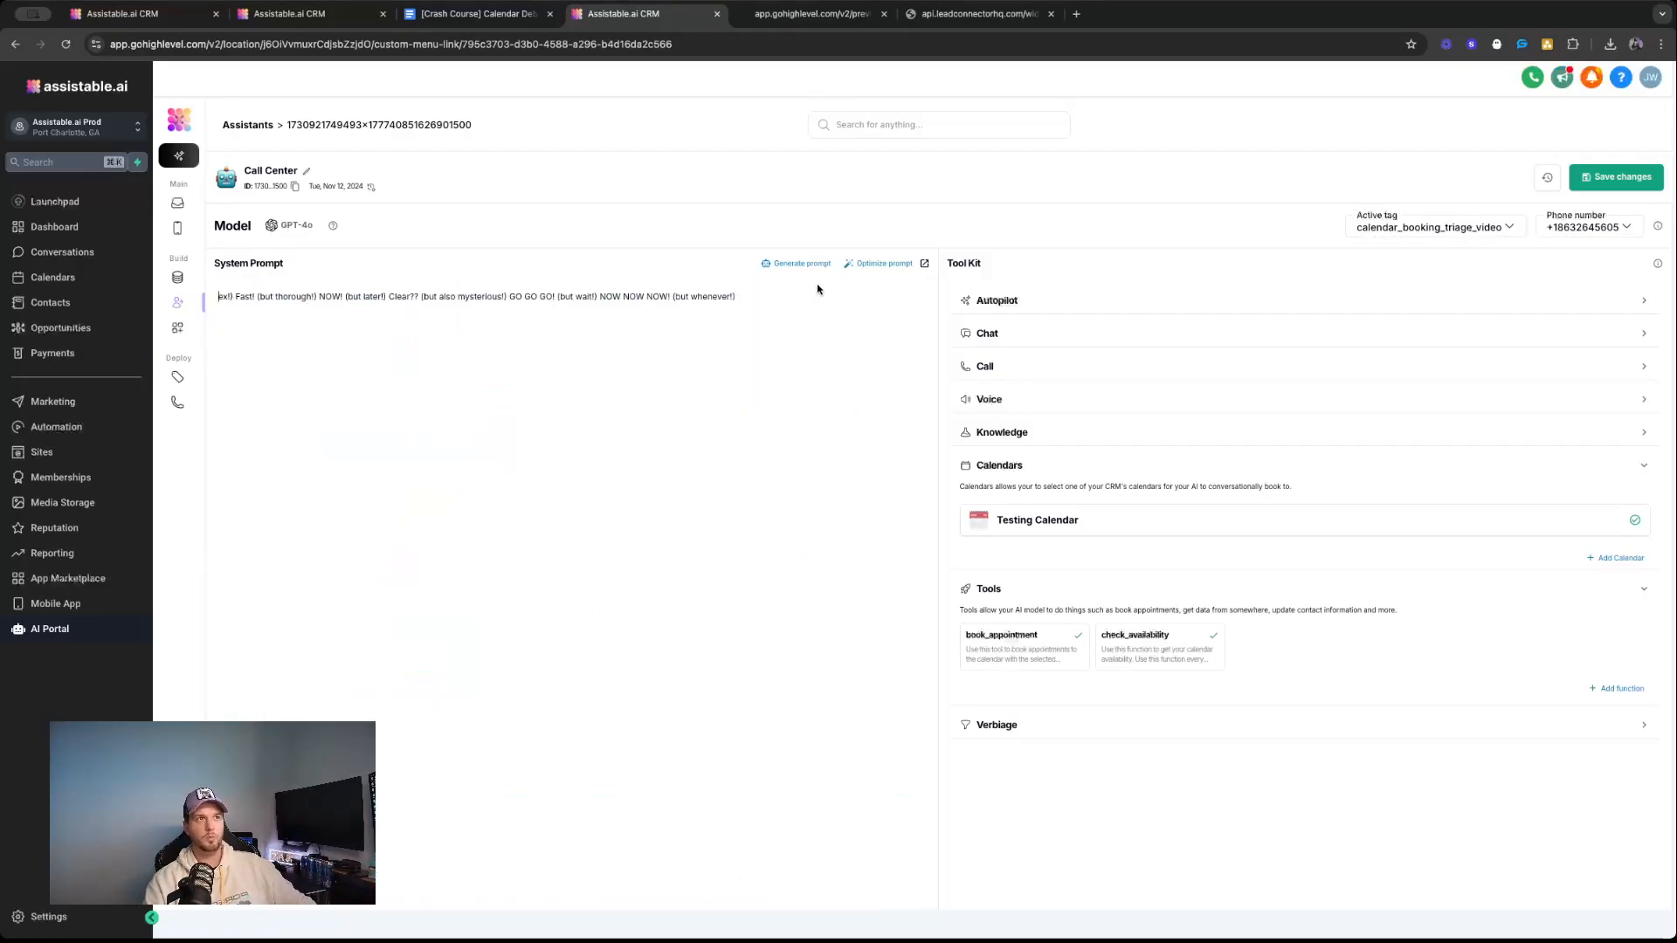
drag(820, 289, 217, 278)
key(BackSpace)
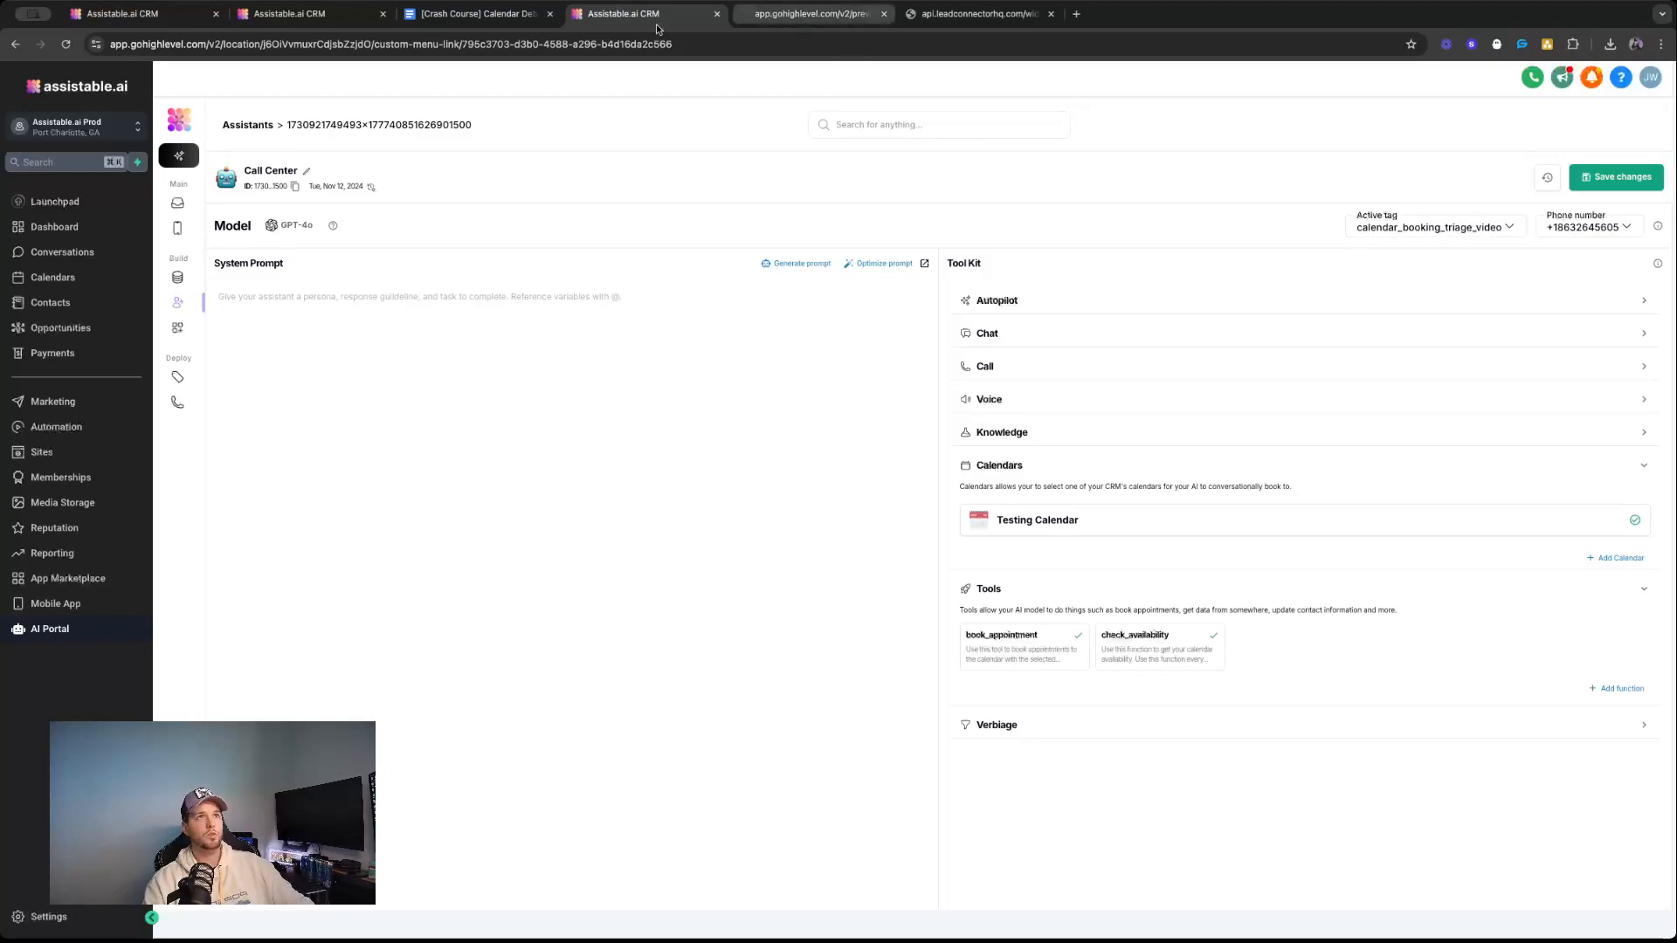
Switch to the Calendar Debugging document and highlight all six triage items below the CASPER heading.
click(420, 22)
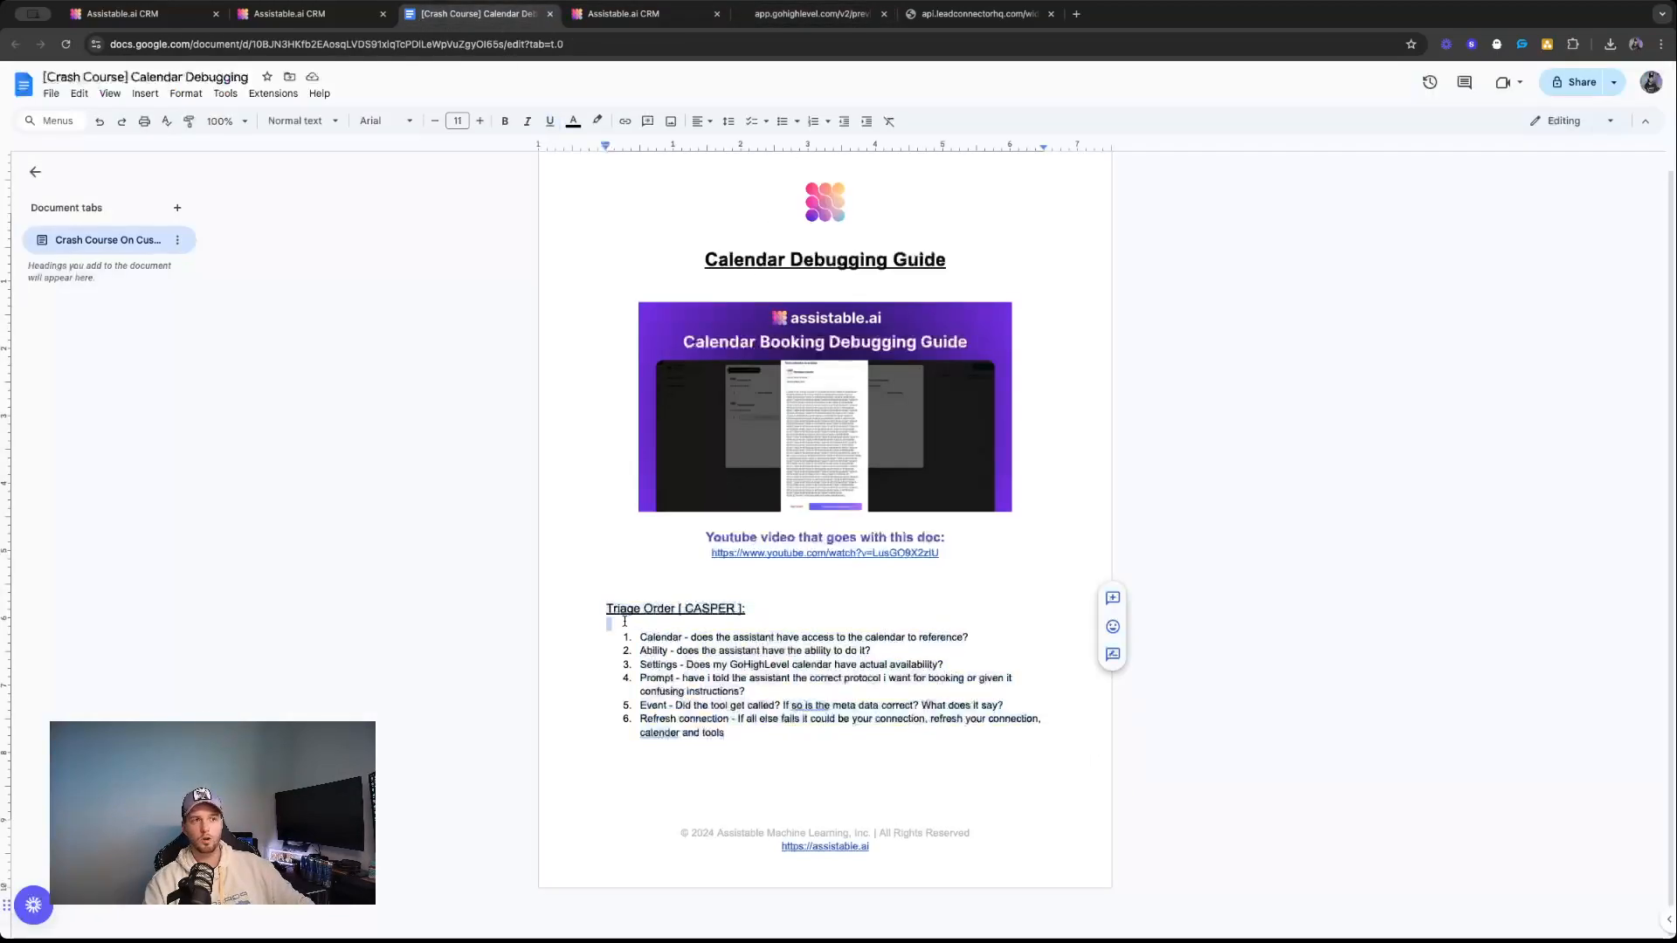
click(684, 669)
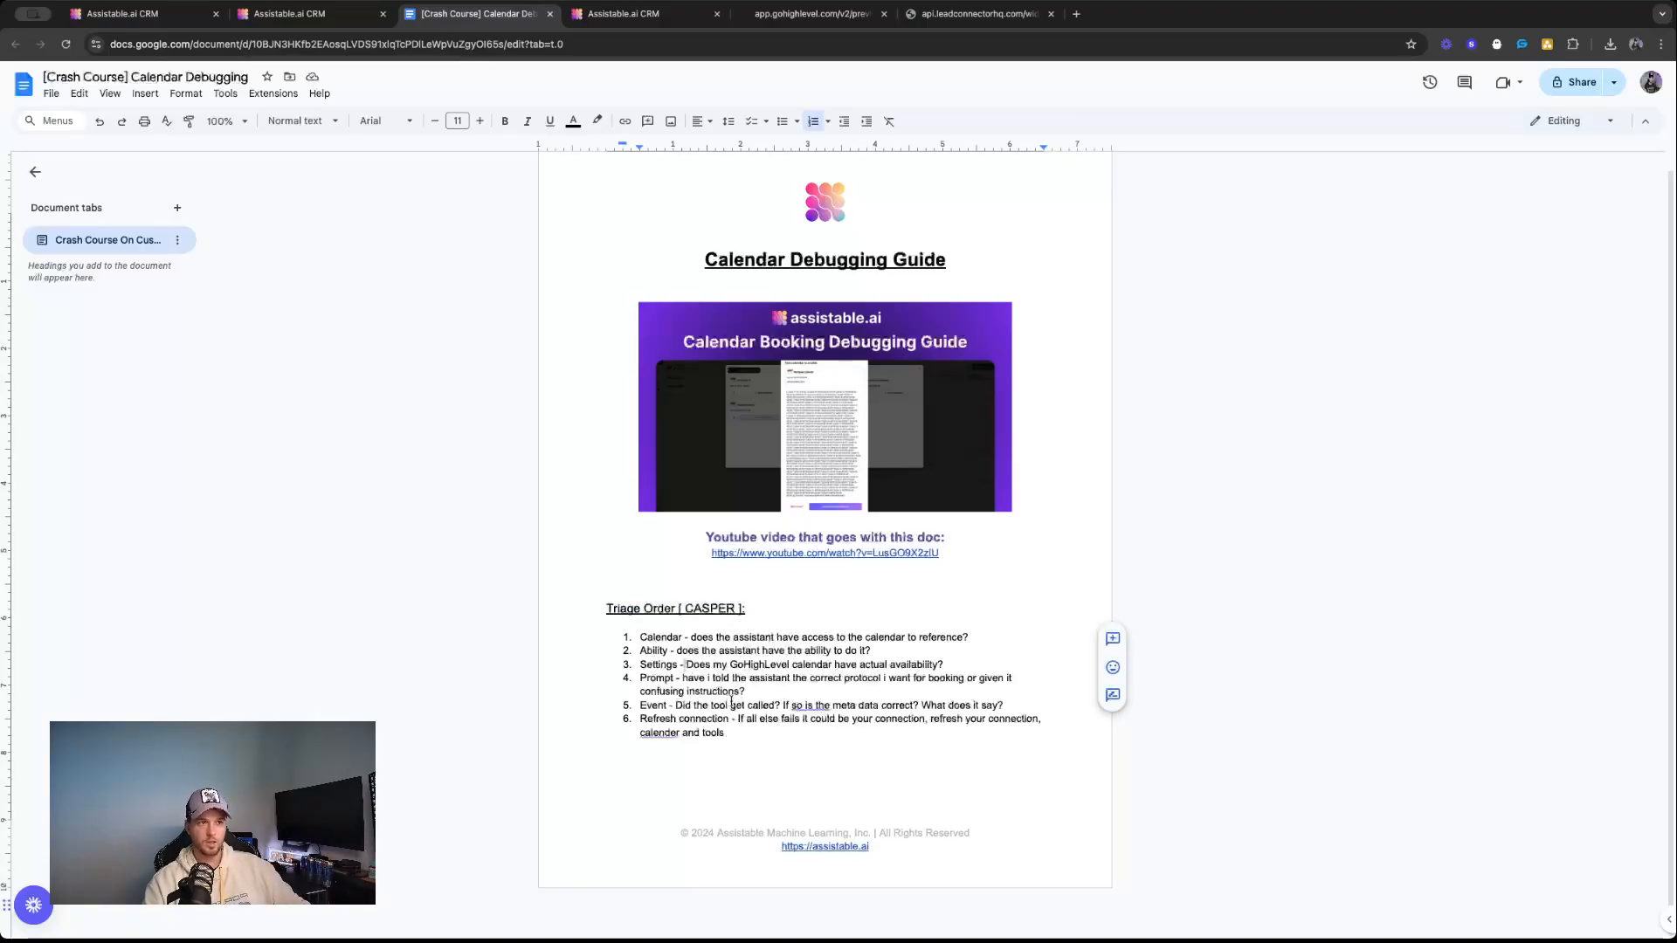
drag(727, 734, 626, 637)
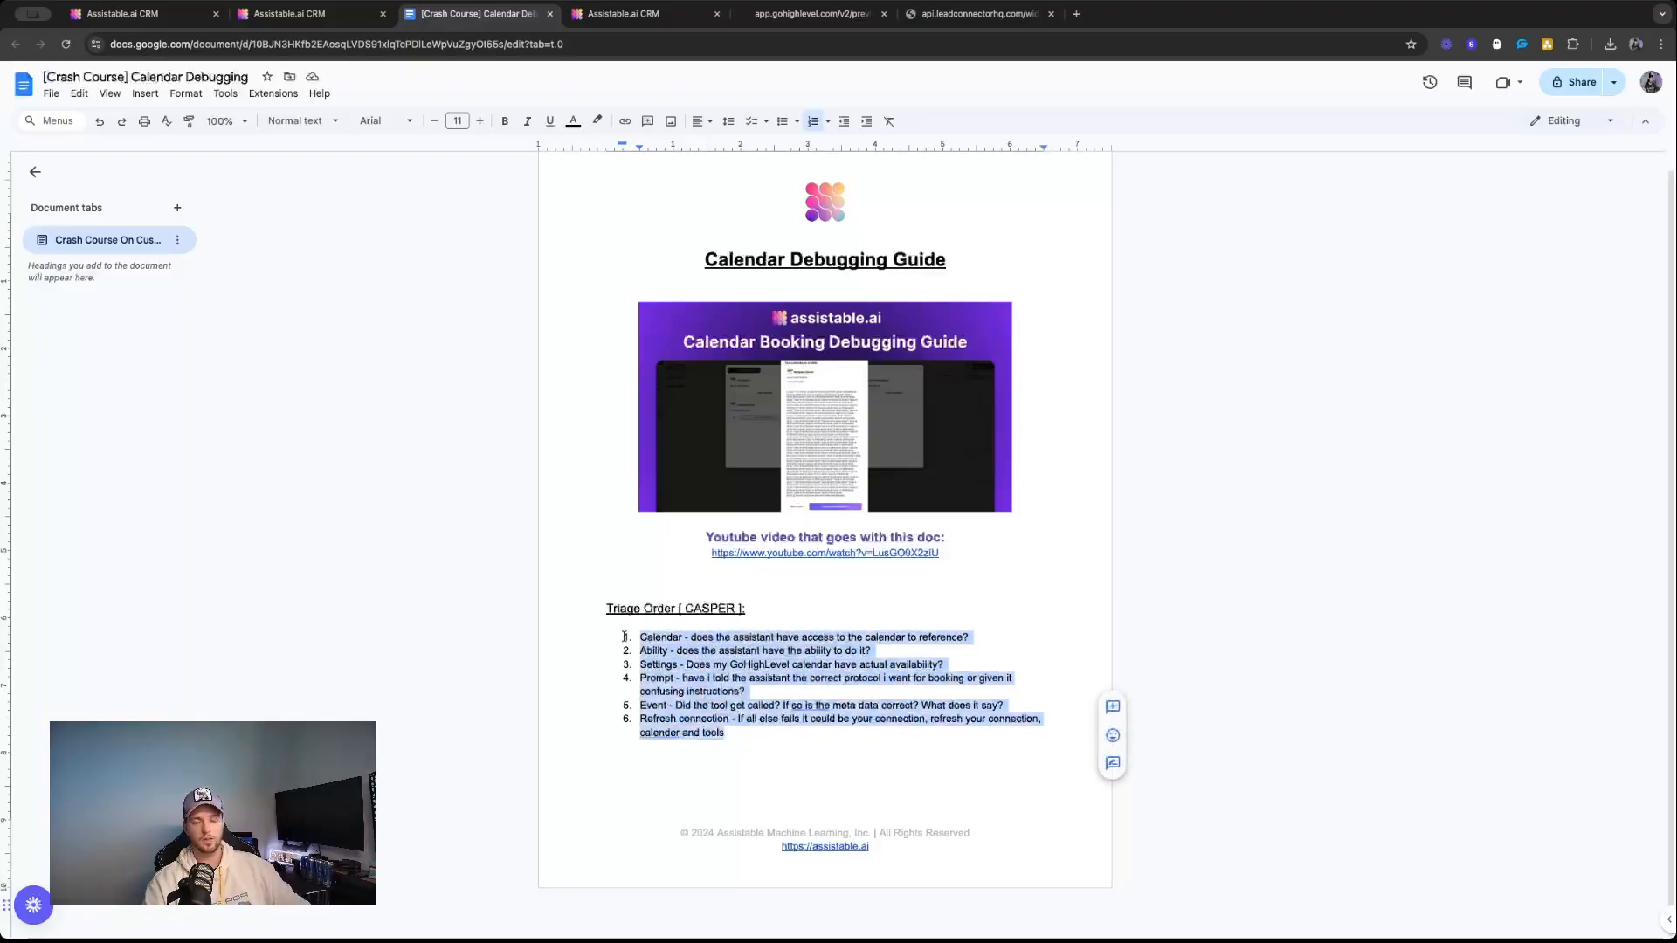
Walk through the individual triage items, highlighting "Calendar", the full "Prompt" item, and the full "Refresh connection" item.
click(678, 634)
double_click(660, 636)
click(652, 666)
triple_click(640, 676)
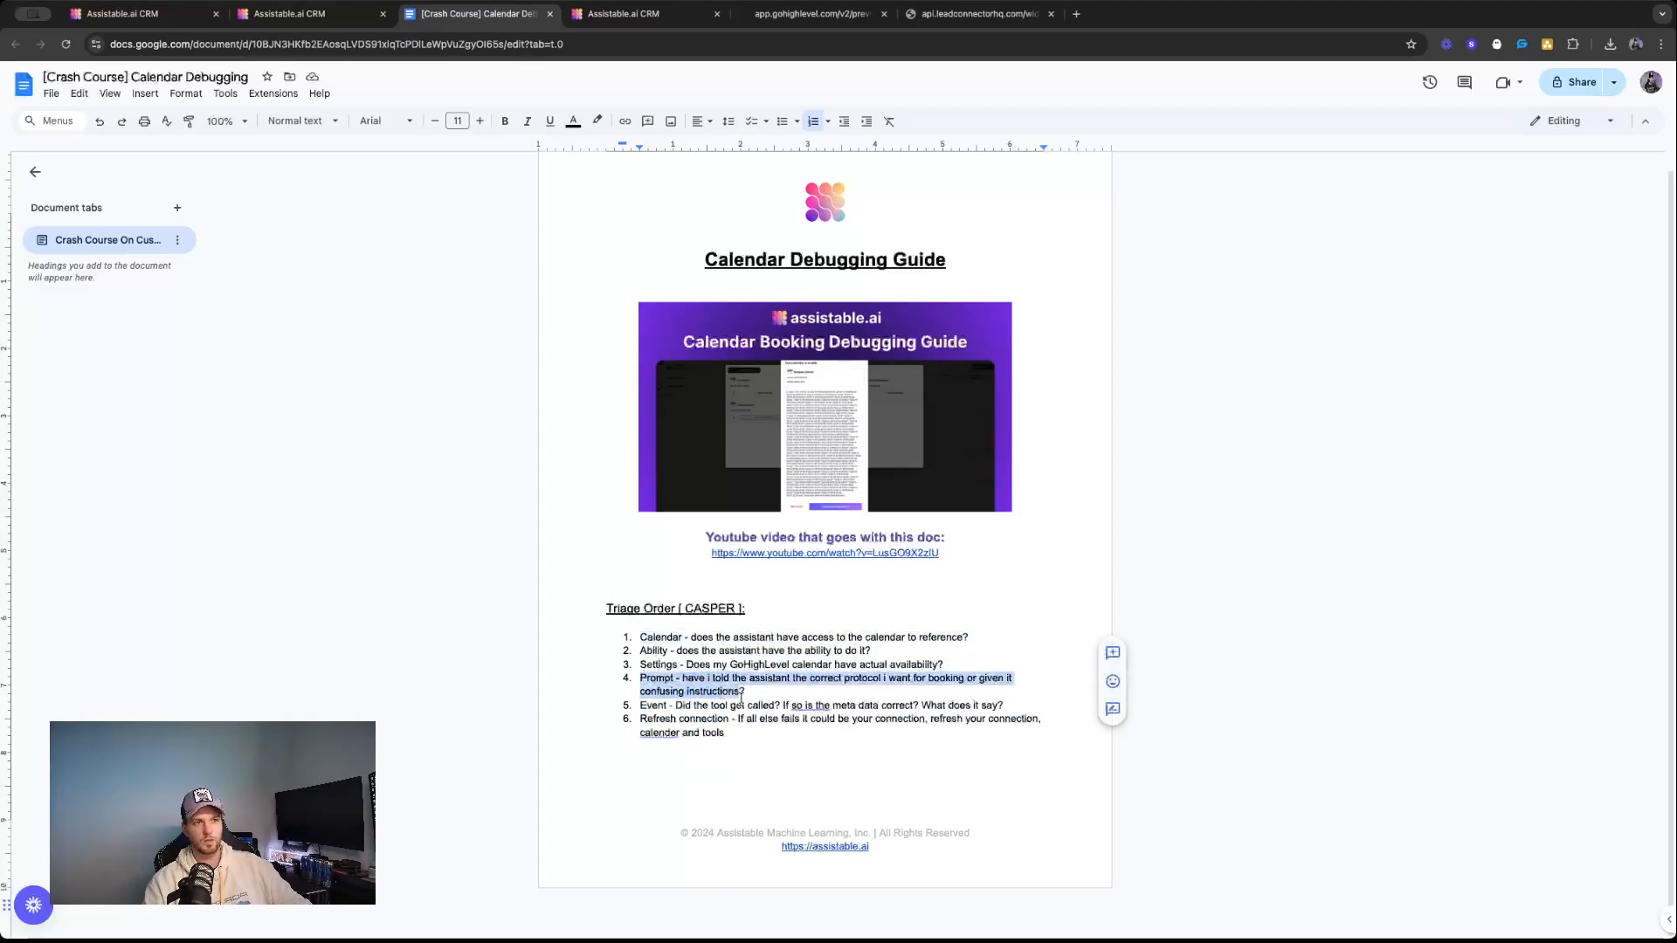
drag(760, 691, 603, 675)
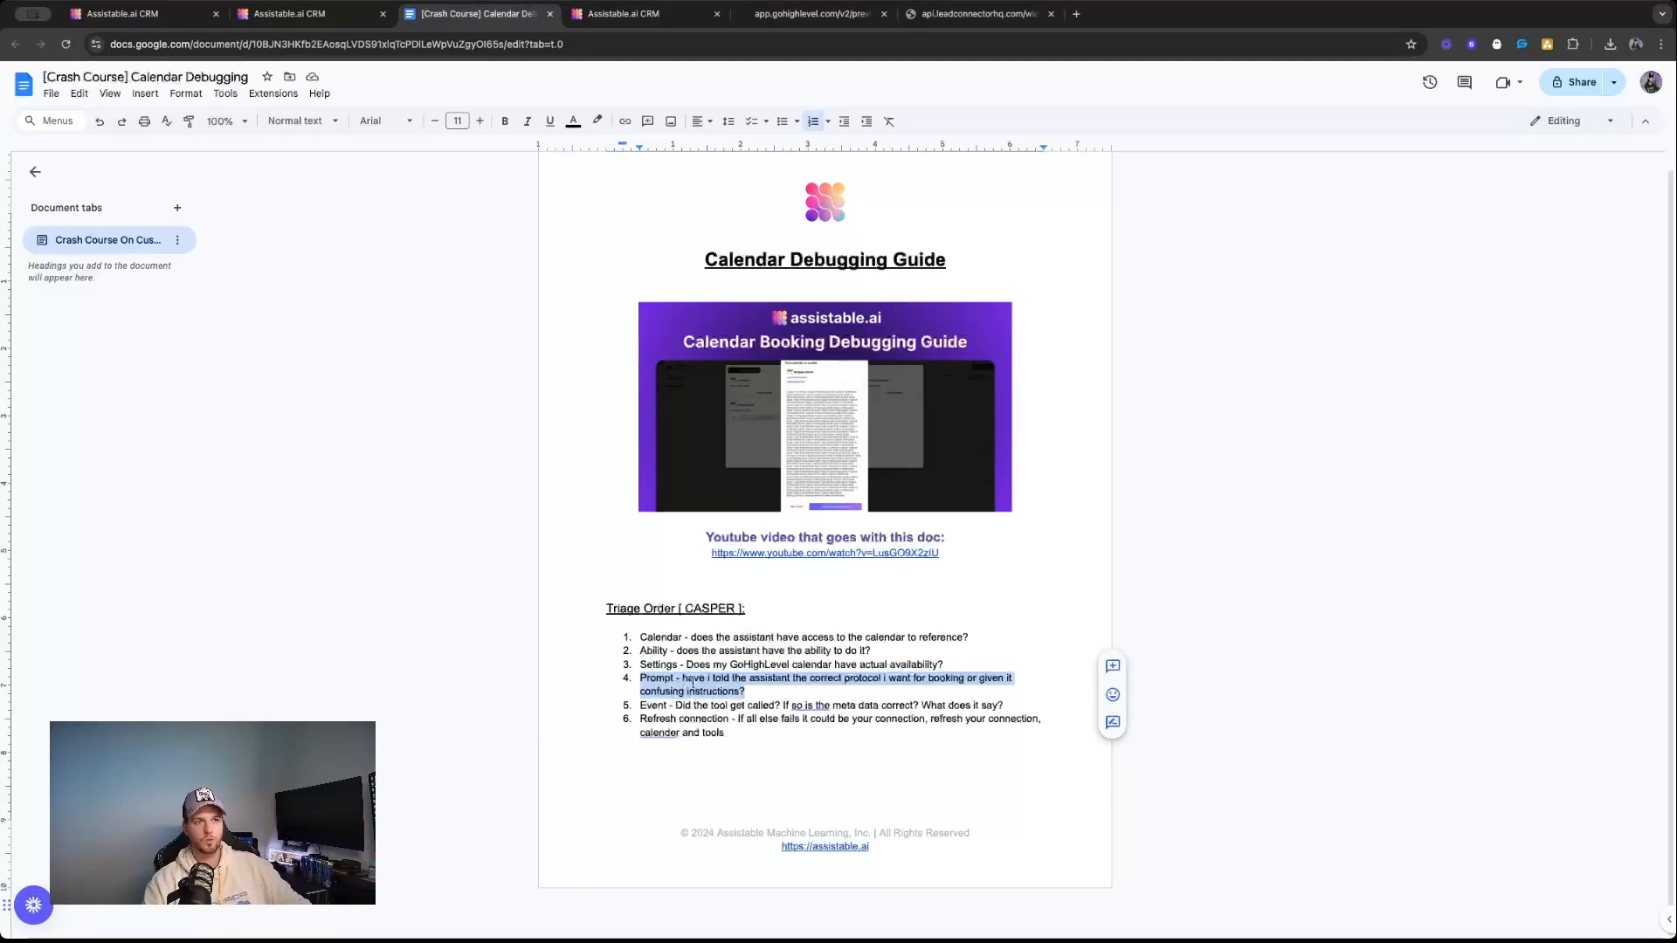
drag(700, 719, 644, 720)
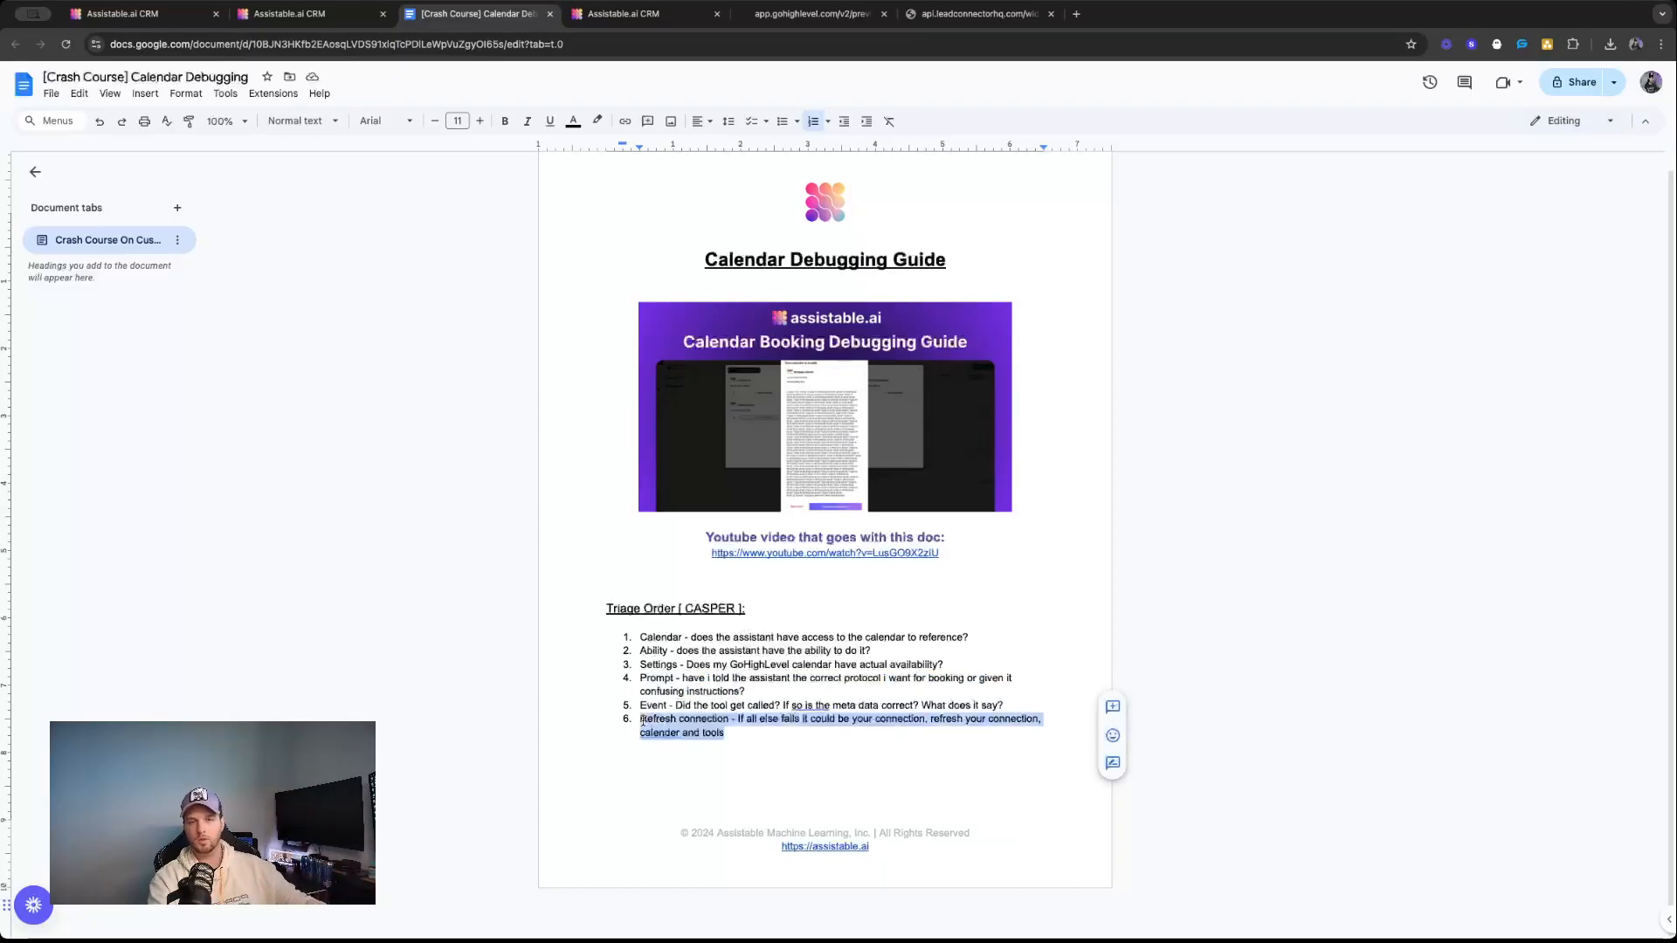